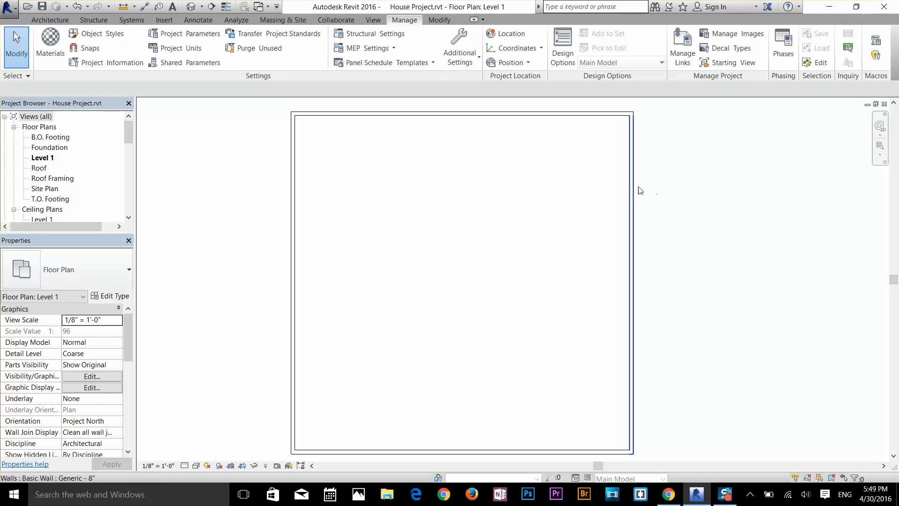
click(352, 118)
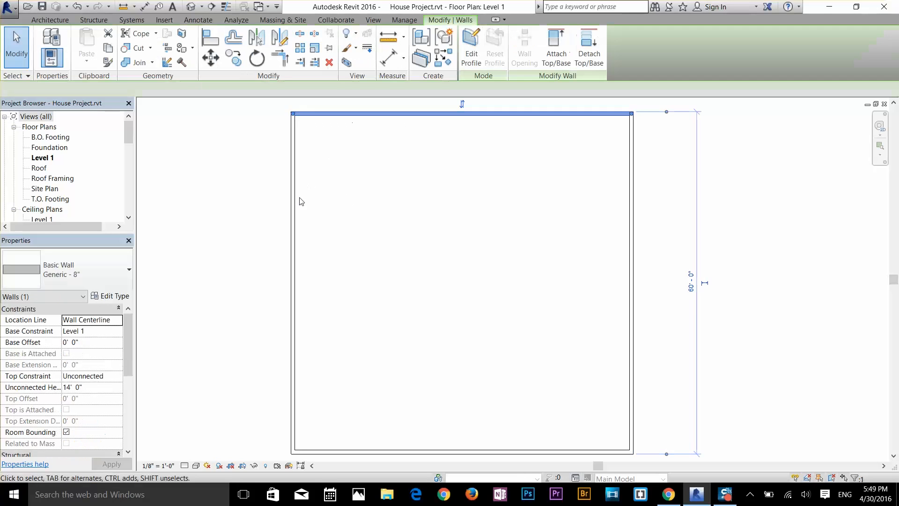
click(293, 202)
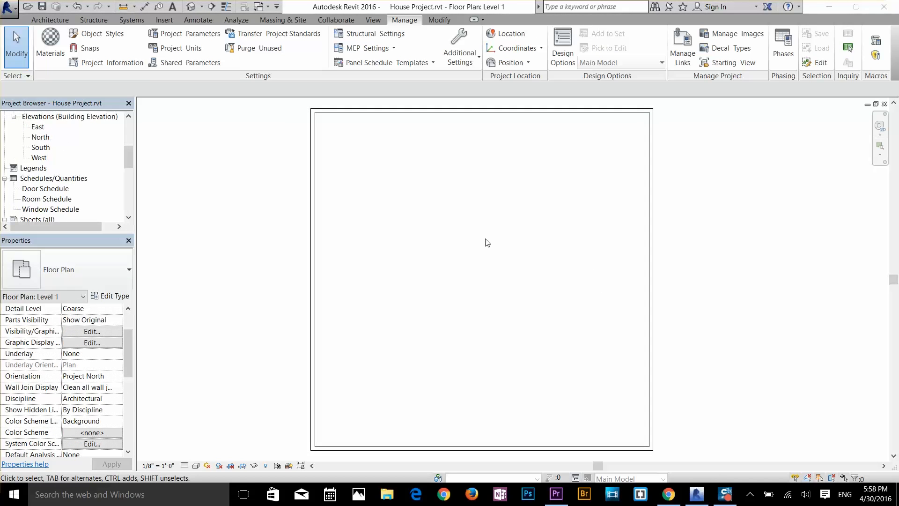
scroll(485, 242, down, 1)
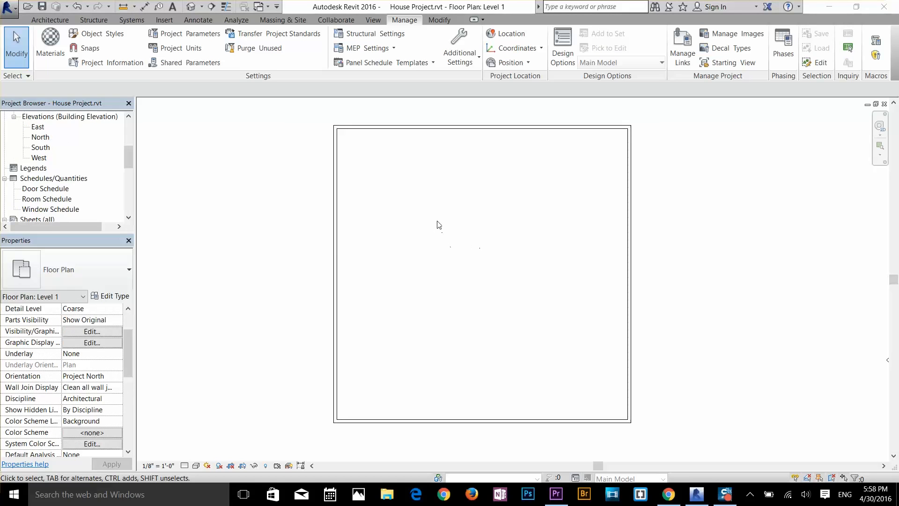
scroll(493, 219, up, 1)
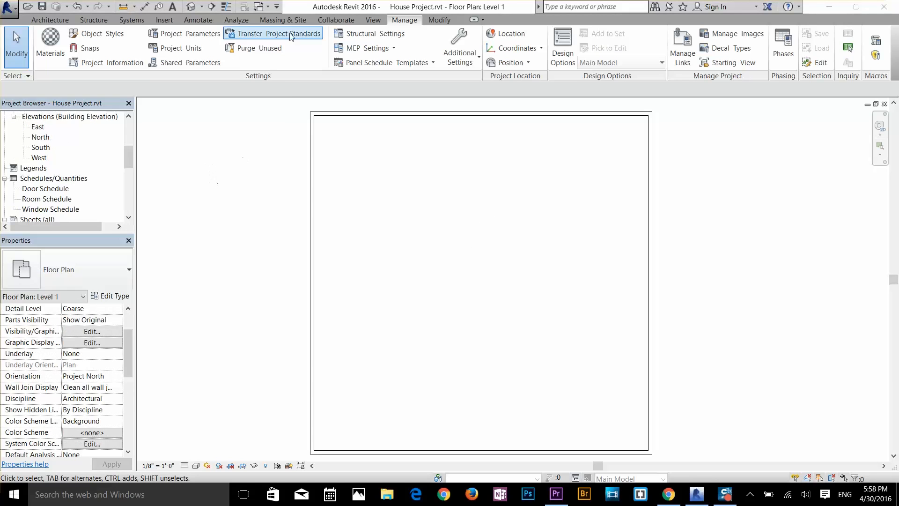
Step: Open the project information and fill in the organization name and the author's name
click(103, 63)
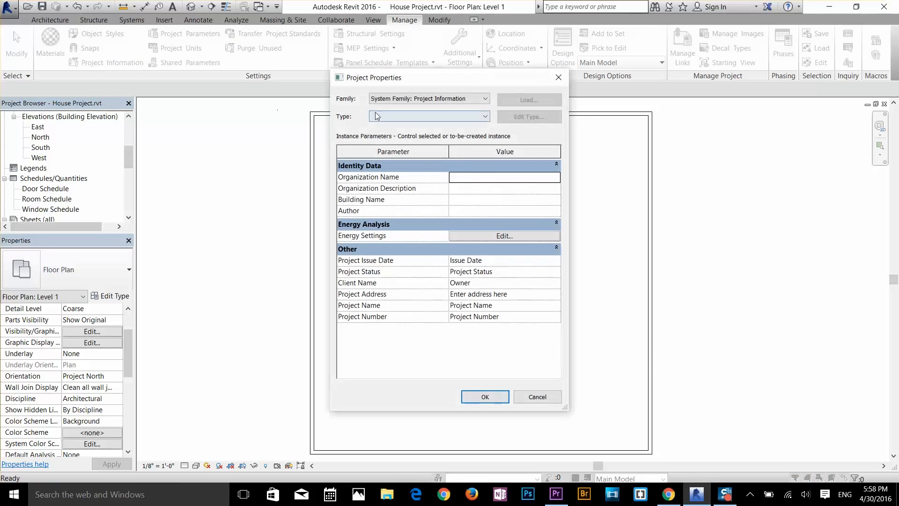
drag(437, 86, 476, 100)
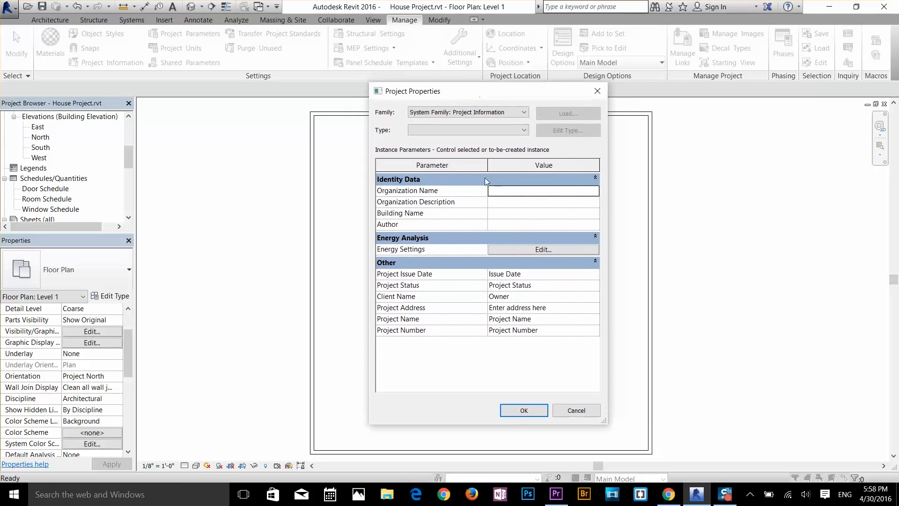
click(500, 190)
key(Tab)
key(Tab)
key(Tab)
text(a)
Step: Set the project issue date to 555 and the project status to "wording"
click(543, 275)
text(555)
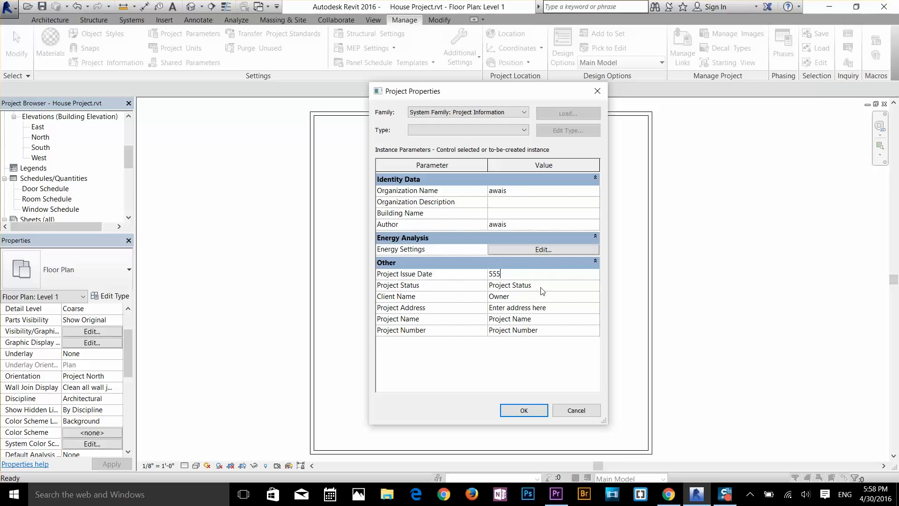
click(541, 286)
text(wording)
key(Tab)
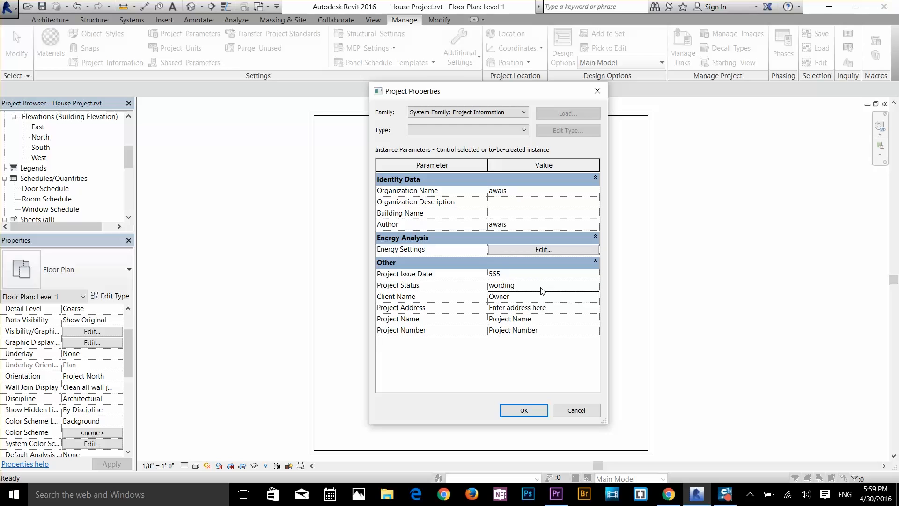
Step: Enter the client's name and set the project name to "House plan 1"
text(awais)
key(Tab)
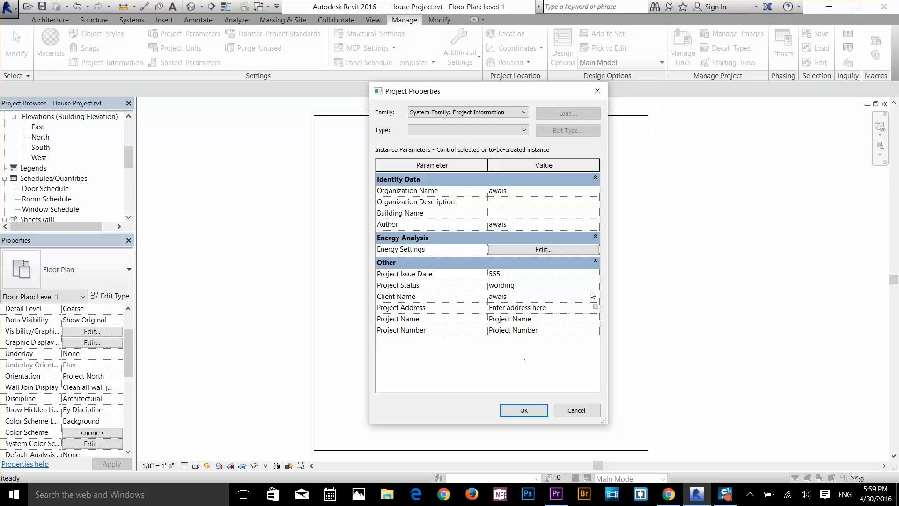
click(519, 320)
click(544, 319)
text(House plan 1)
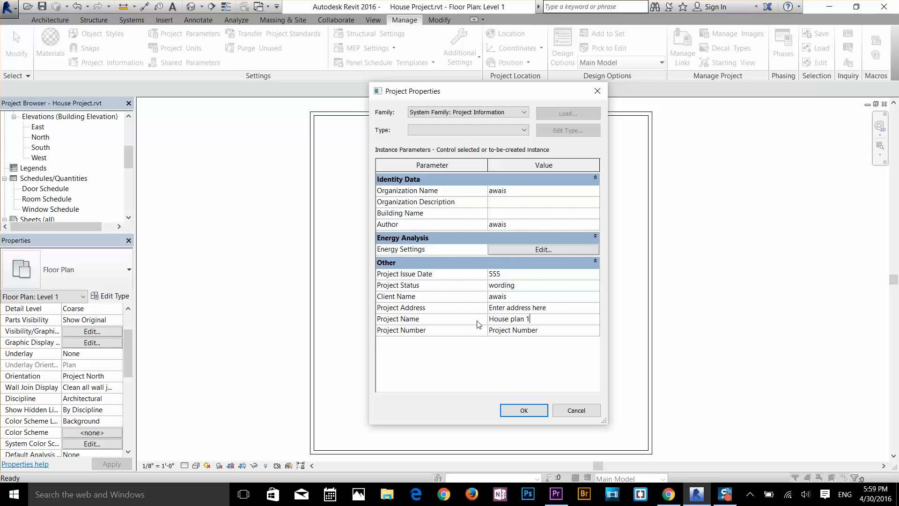
Step: Replace the project number with 2222 and accept the project properties
click(499, 330)
click(502, 330)
double_click(502, 329)
click(501, 329)
drag(546, 330, 476, 339)
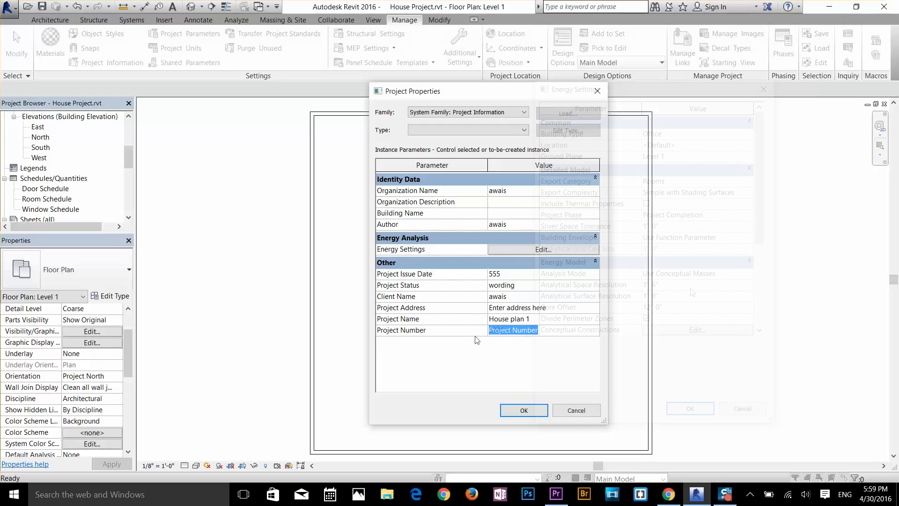
text(2222)
key(Return)
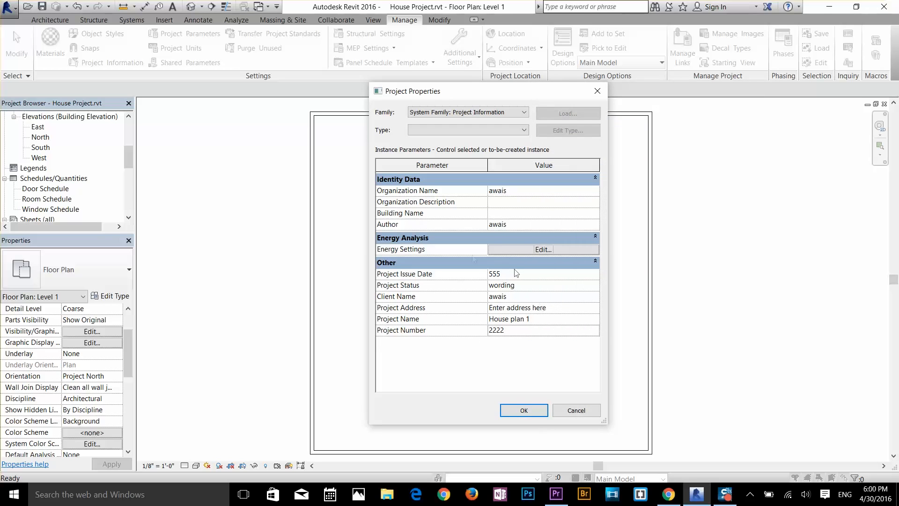
click(524, 410)
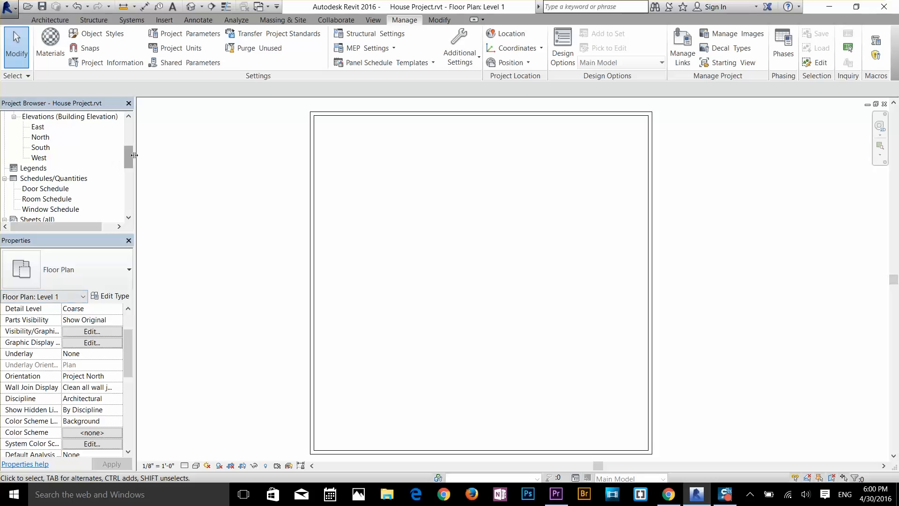
Step: Open sheet A1 - First Floor and examine the project data in its title block
drag(133, 160, 122, 173)
double_click(51, 168)
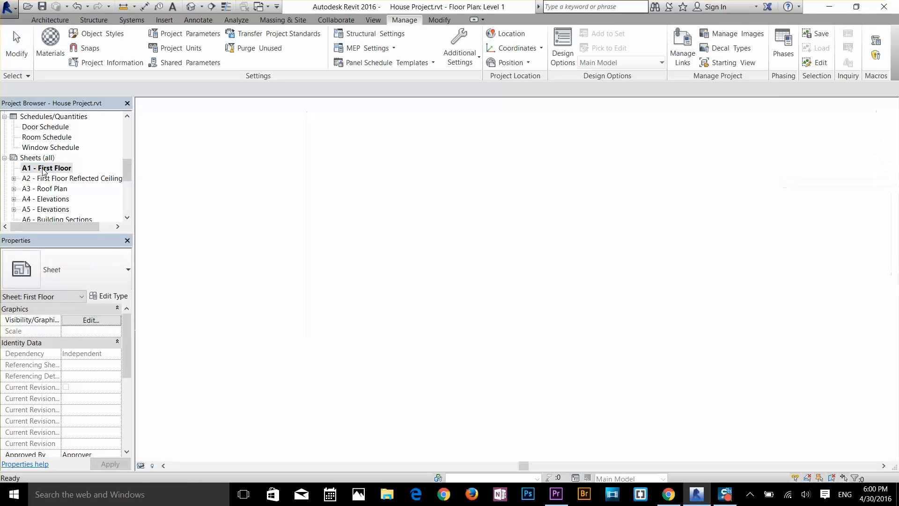
scroll(750, 360, up, 5)
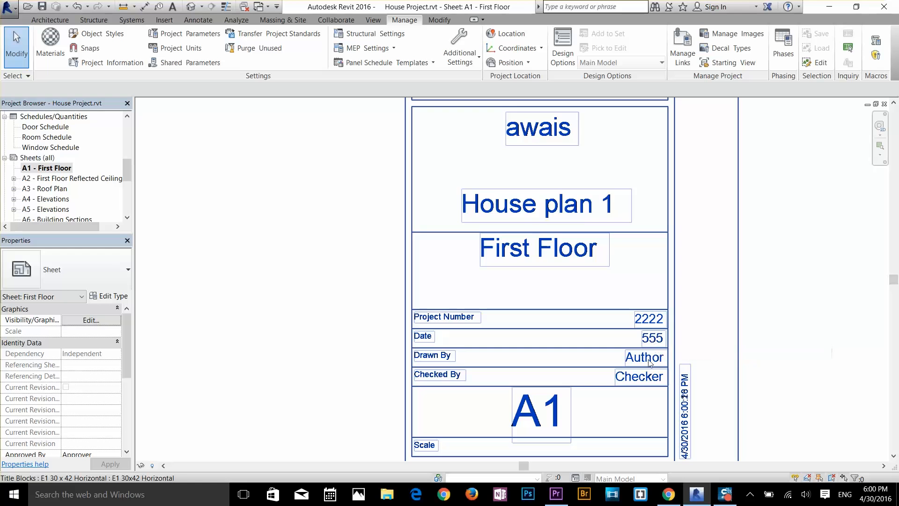
scroll(614, 328, down, 6)
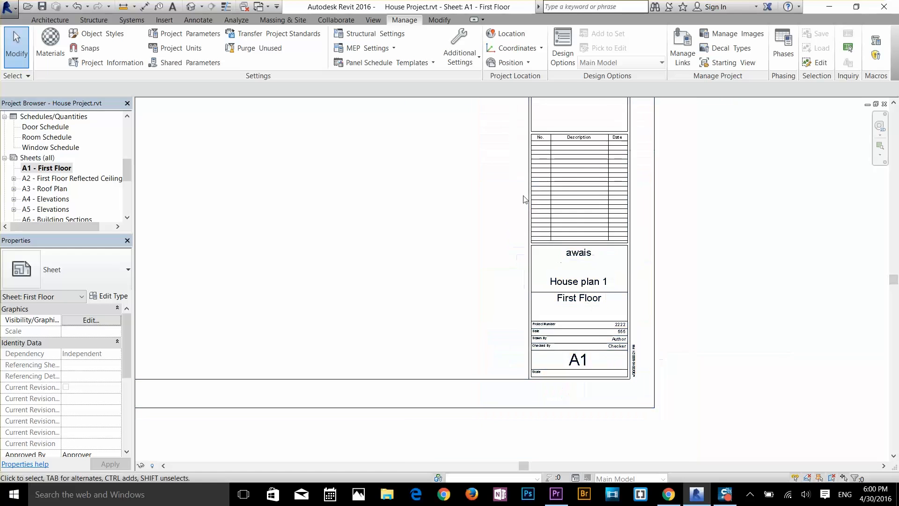
scroll(562, 254, down, 5)
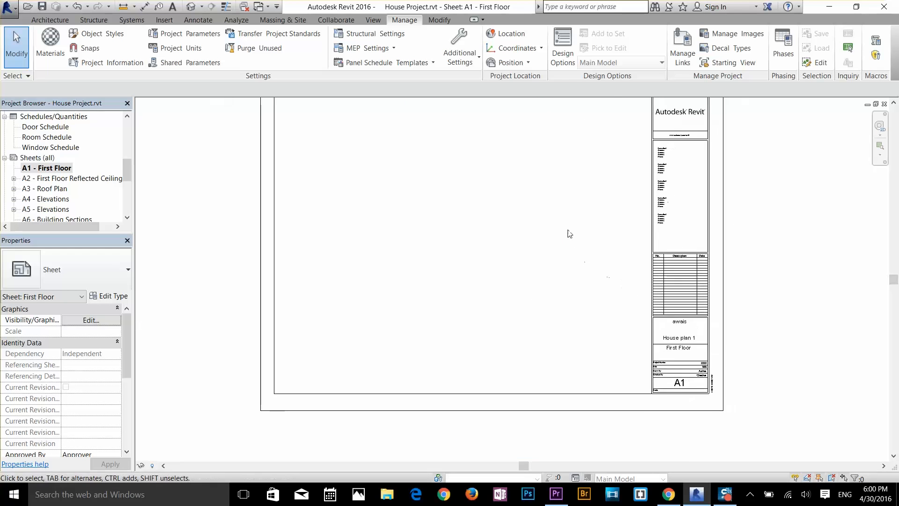
Step: Return to the Level 1 floor plan and open the East building elevation
drag(127, 165, 131, 129)
double_click(49, 148)
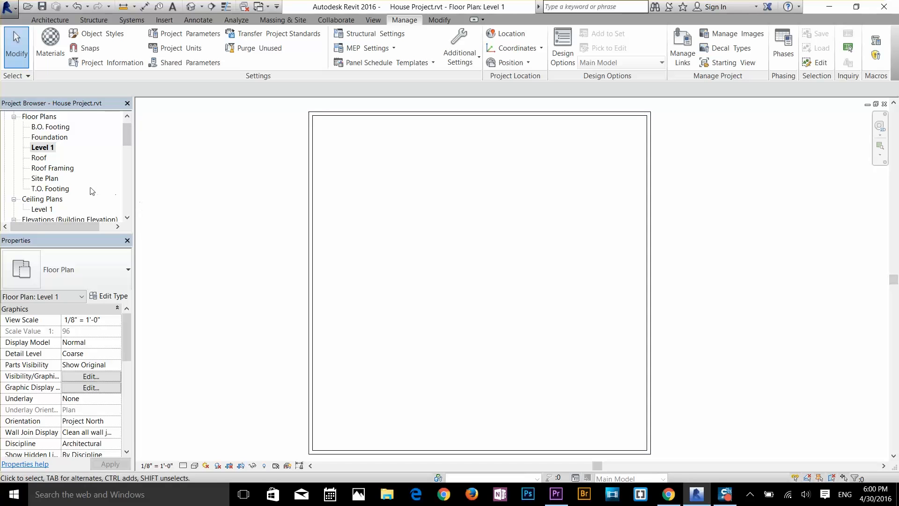
scroll(76, 161, down, 1)
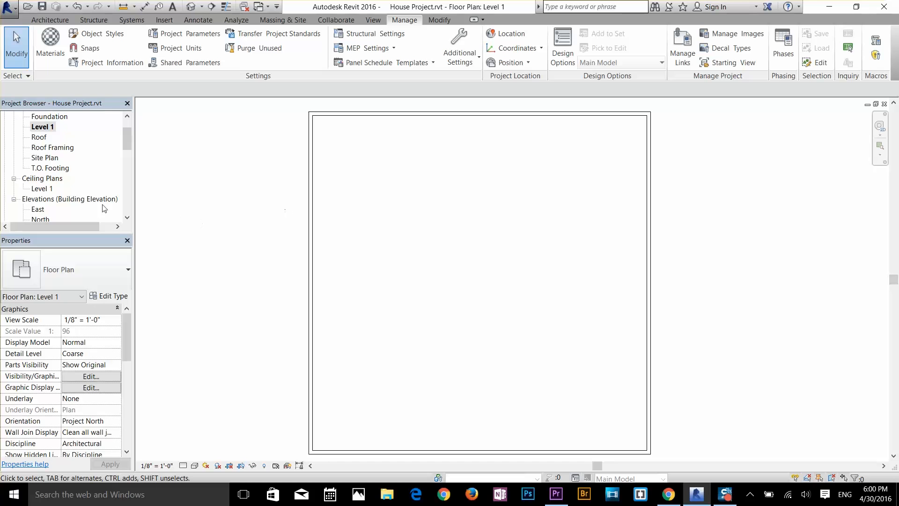
double_click(38, 209)
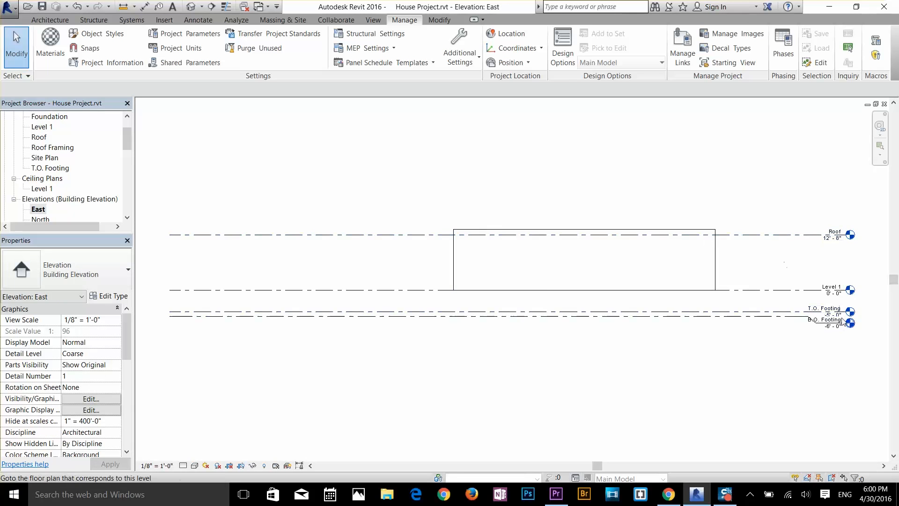
Step: Set the Roof level's elevation to 10'-0" in the East elevation
scroll(841, 317, up, 3)
middle_drag(842, 242, 772, 213)
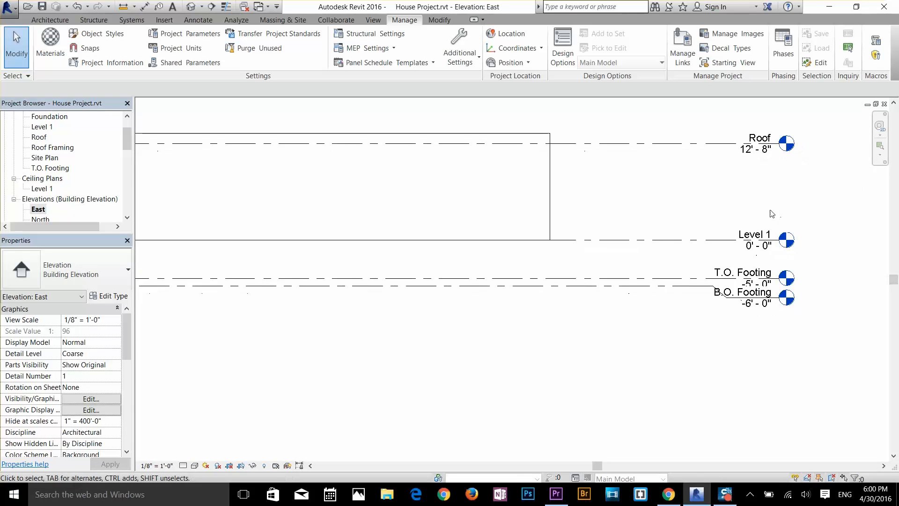
middle_drag(650, 187, 640, 249)
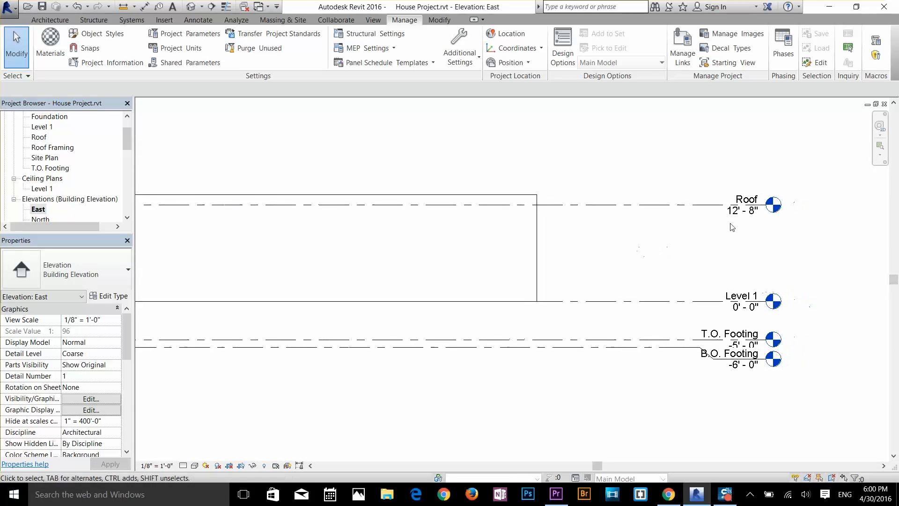
click(742, 215)
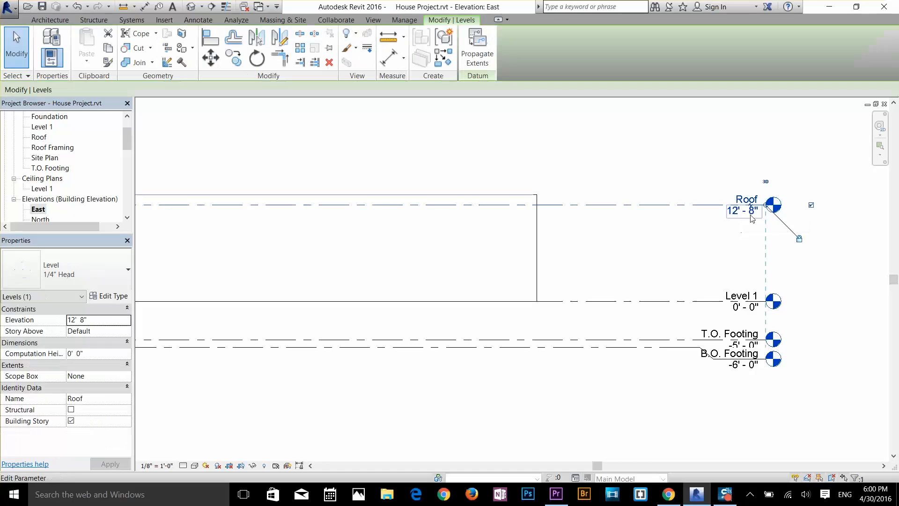
click(742, 213)
text(10)
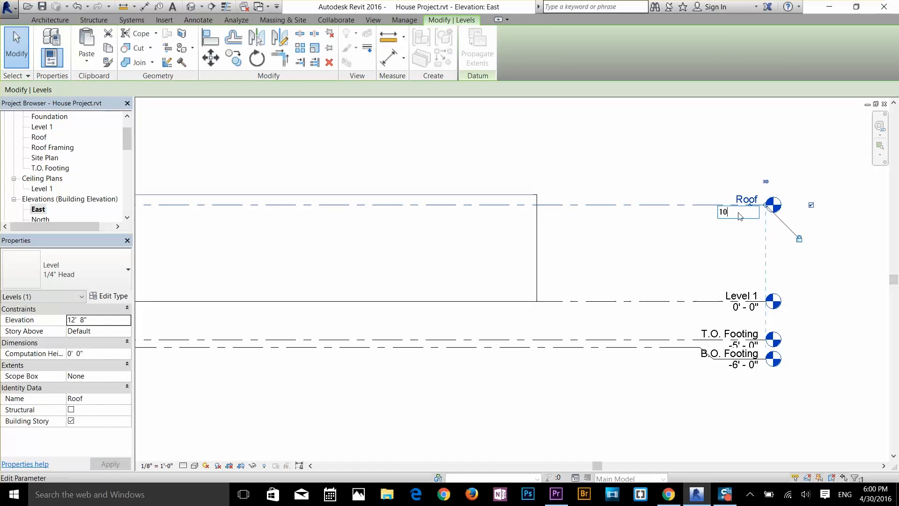
key(Return)
click(735, 177)
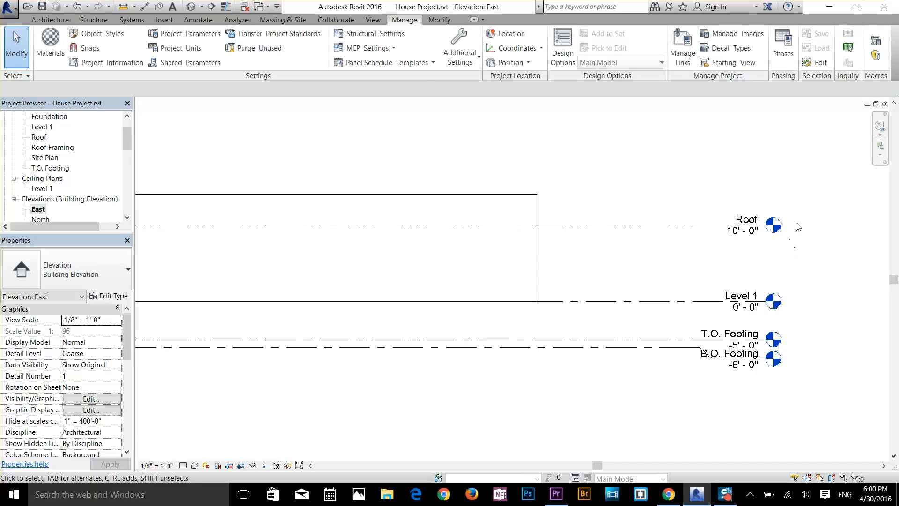
Step: Draw a new level about 18'-6" above the Roof level, aligned with both ends of the existing levels
scroll(797, 224, down, 1)
scroll(307, 161, down, 3)
middle_drag(321, 176, 492, 251)
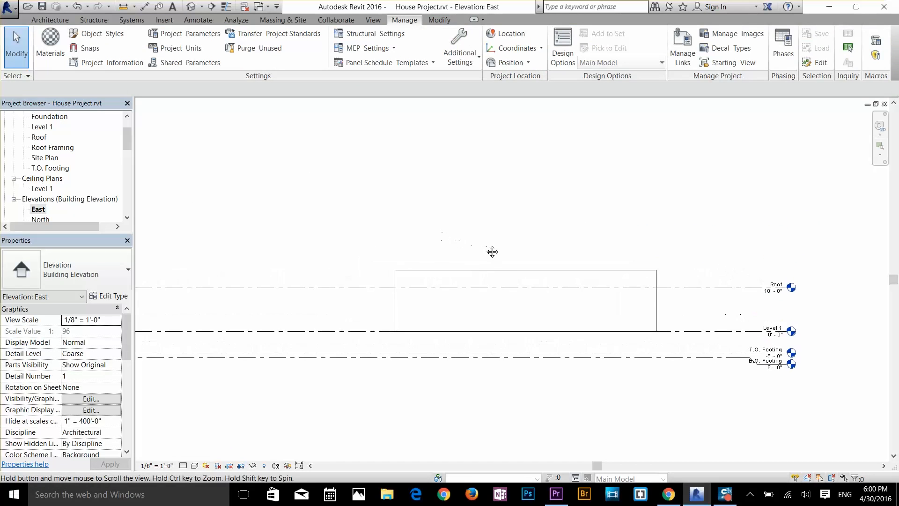
click(50, 19)
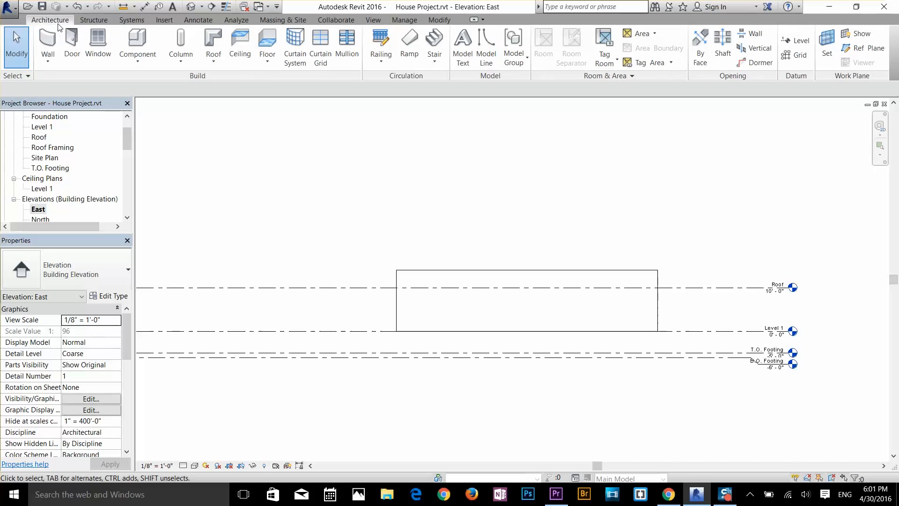
click(796, 41)
middle_drag(261, 231, 441, 231)
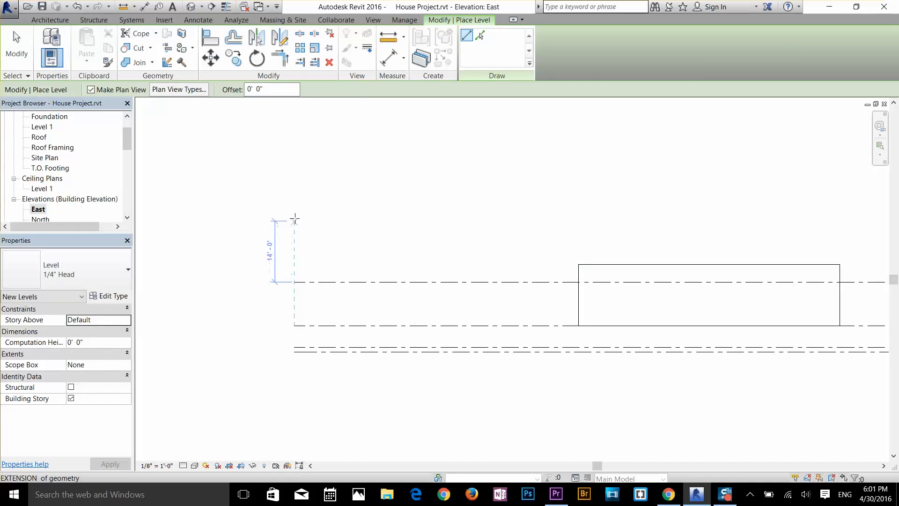
click(296, 200)
scroll(515, 206, down, 2)
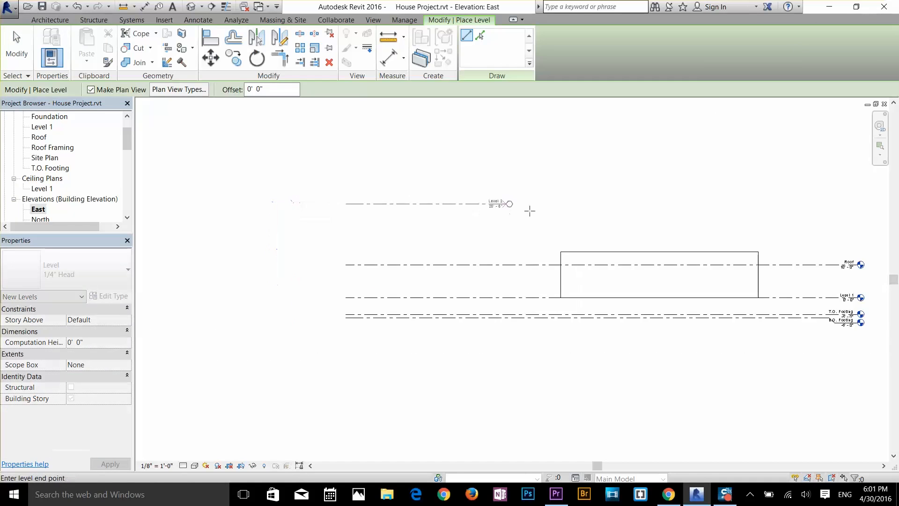
middle_drag(531, 207, 300, 235)
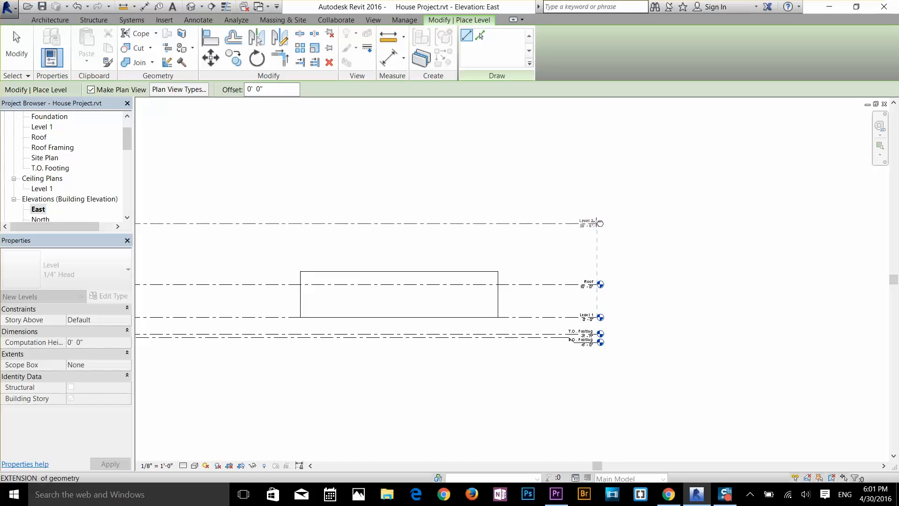
click(600, 223)
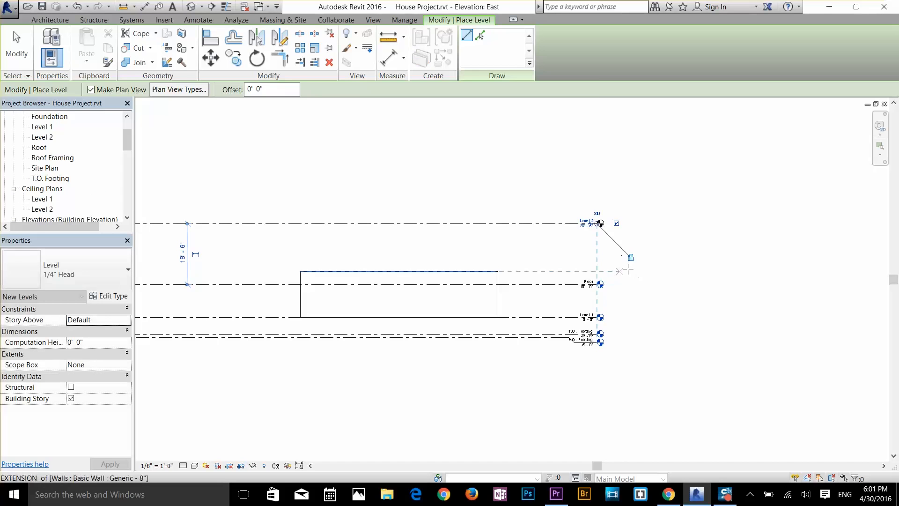
right_click(635, 264)
click(653, 275)
scroll(608, 281, up, 3)
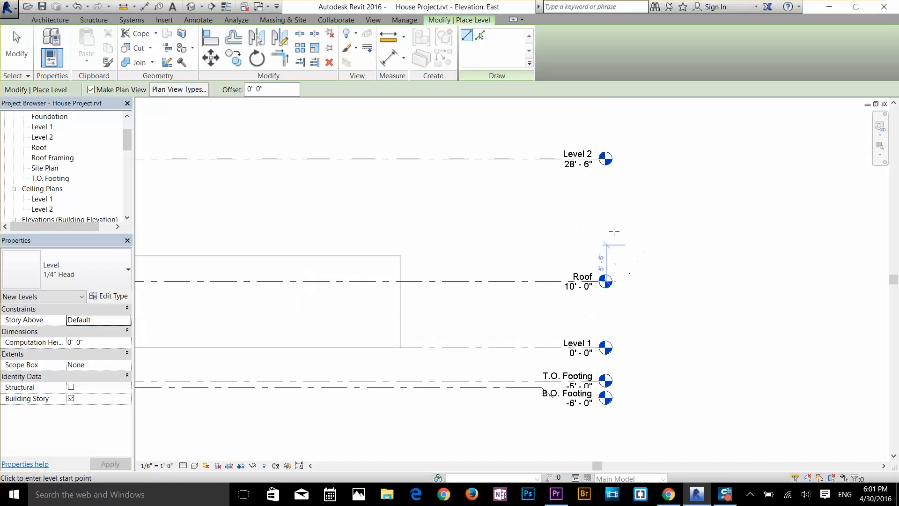
scroll(659, 221, down, 1)
middle_drag(542, 237, 612, 216)
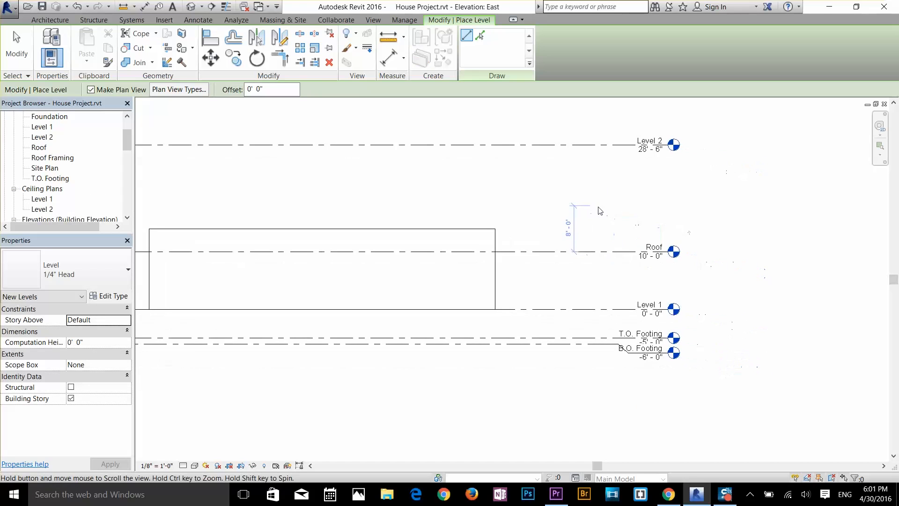
key(Escape)
key(Escape)
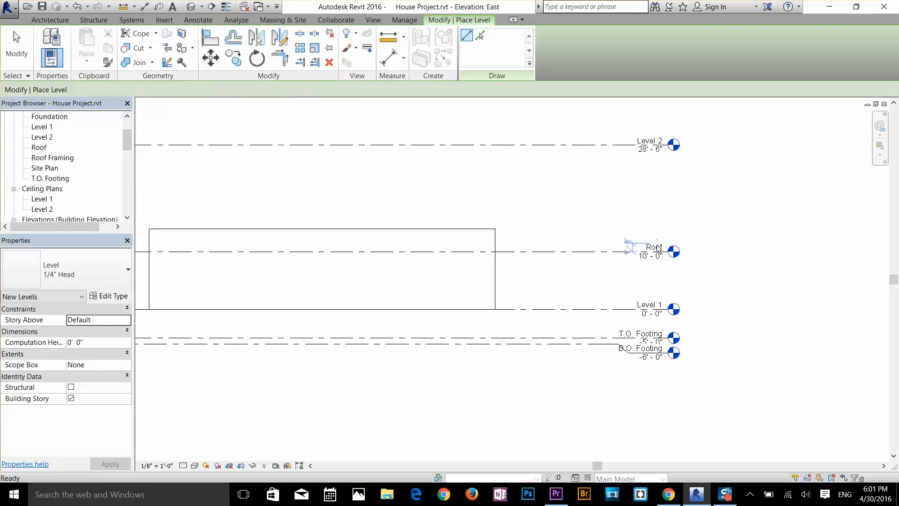
Step: Rename the Roof level to Roof1 and rename its corresponding views as well
click(668, 252)
scroll(668, 253, up, 3)
click(654, 247)
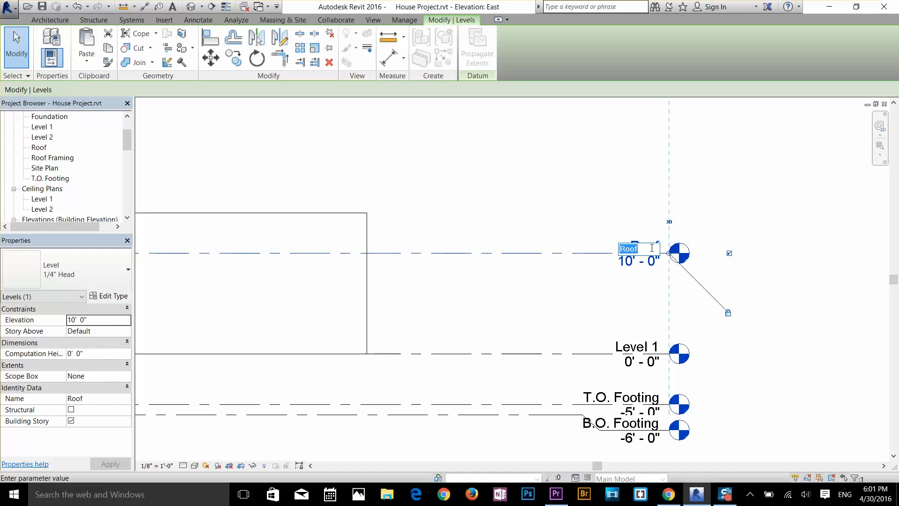
text(Roof1)
key(Return)
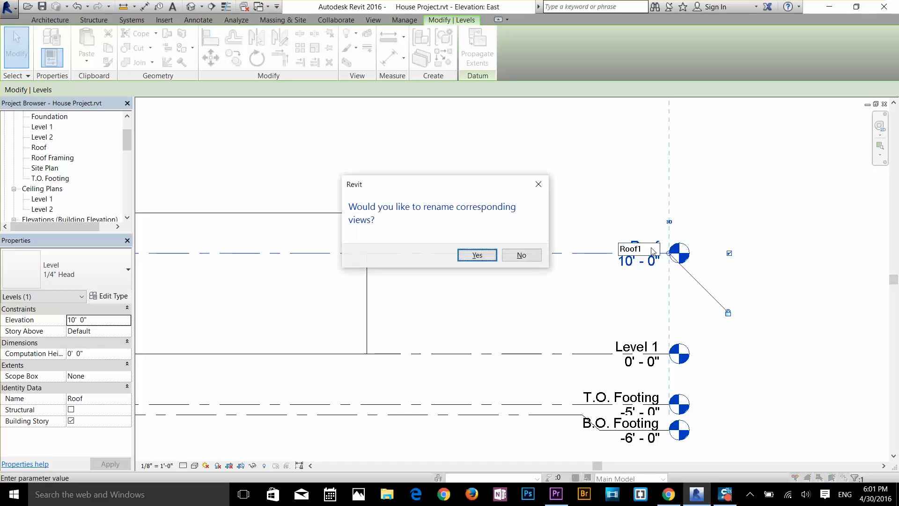
click(475, 257)
click(534, 284)
Step: Add an elbow to the Level 2 head and set that level's elevation to 20'-0"
scroll(534, 282, down, 2)
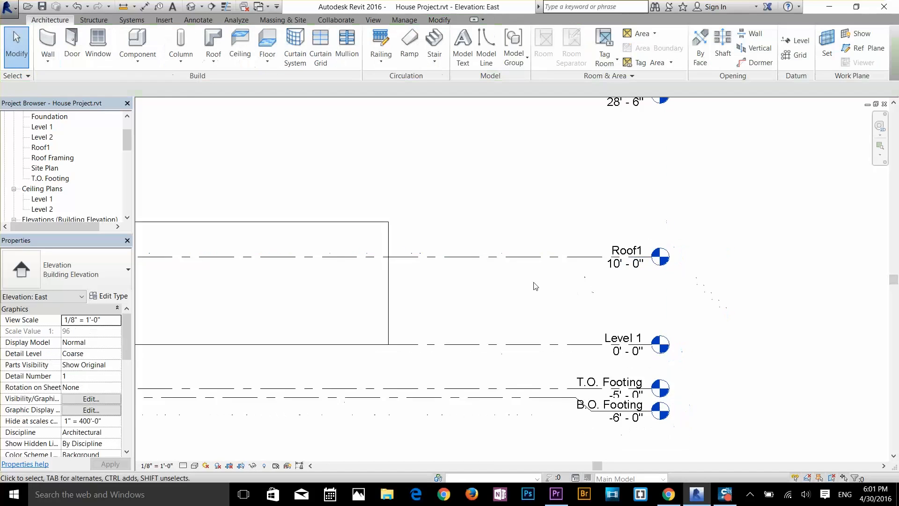
click(613, 140)
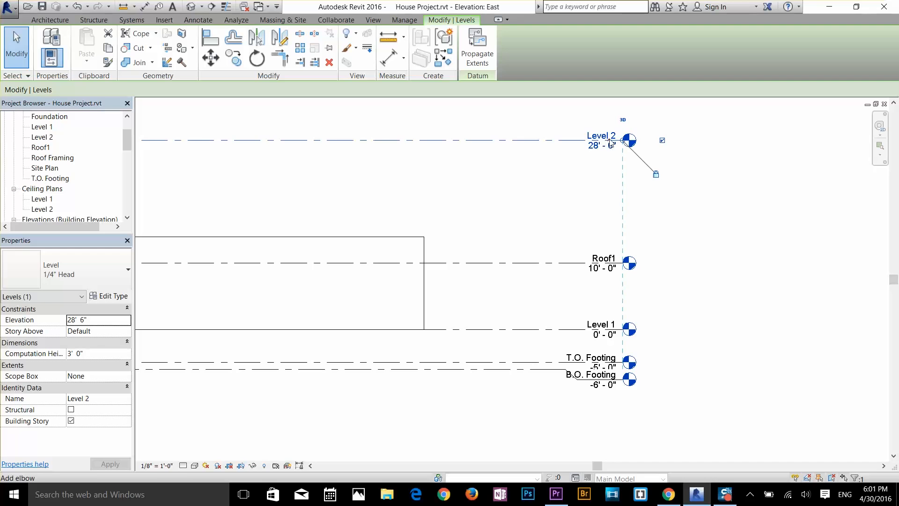
click(611, 139)
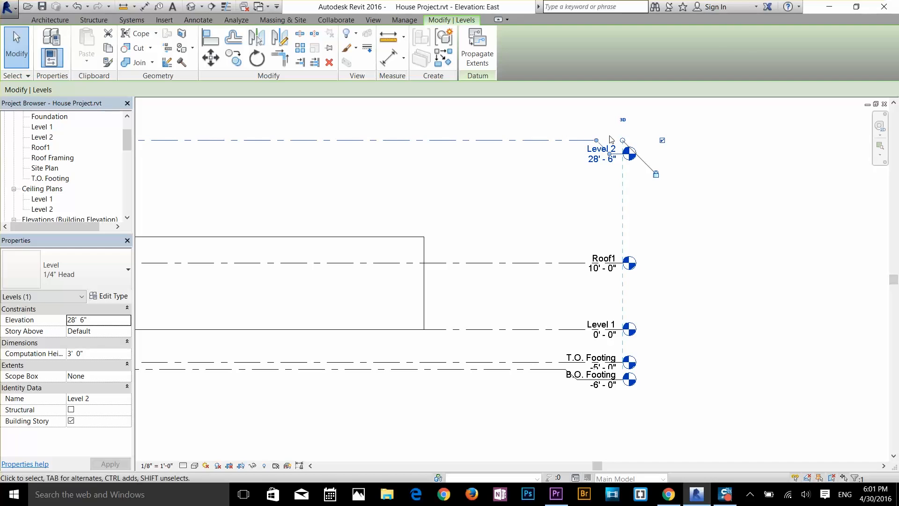
click(600, 159)
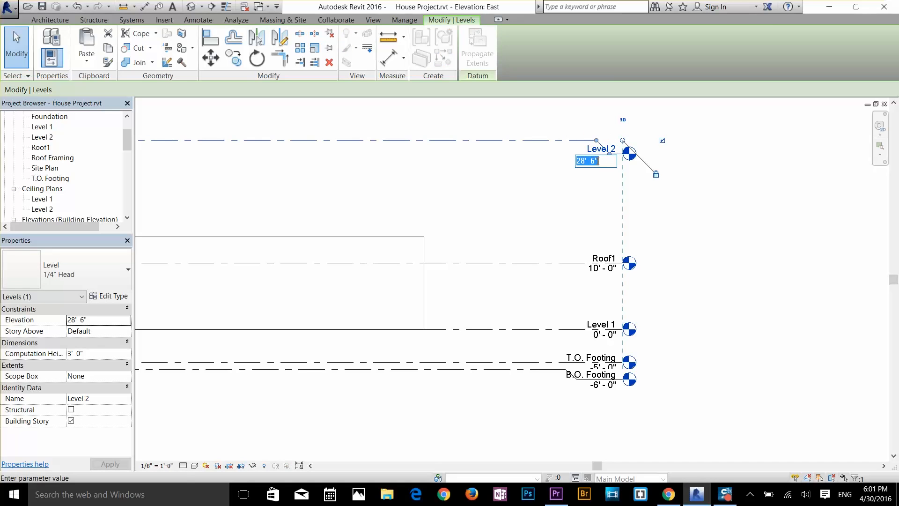
text(20)
key(Return)
click(546, 239)
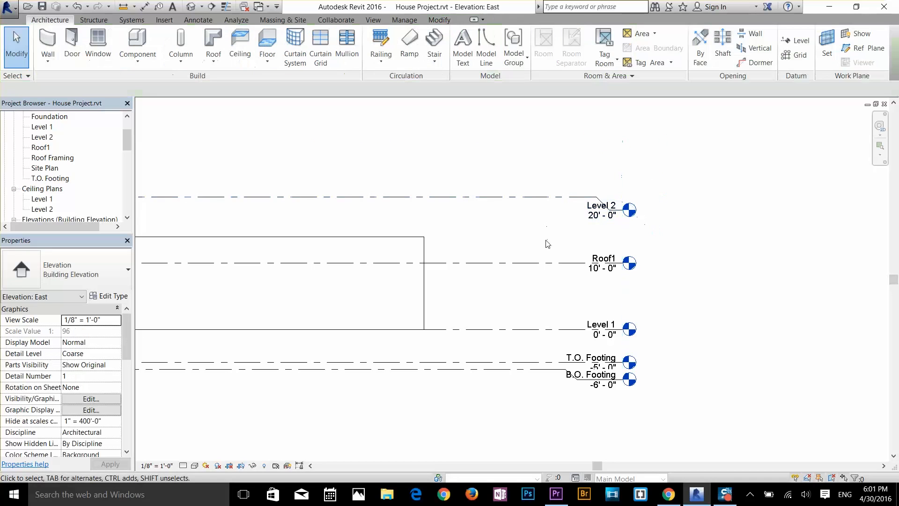
Step: Open the Level 1 floor plan and inspect the outer walls' temporary dimensions
middle_drag(547, 243, 741, 282)
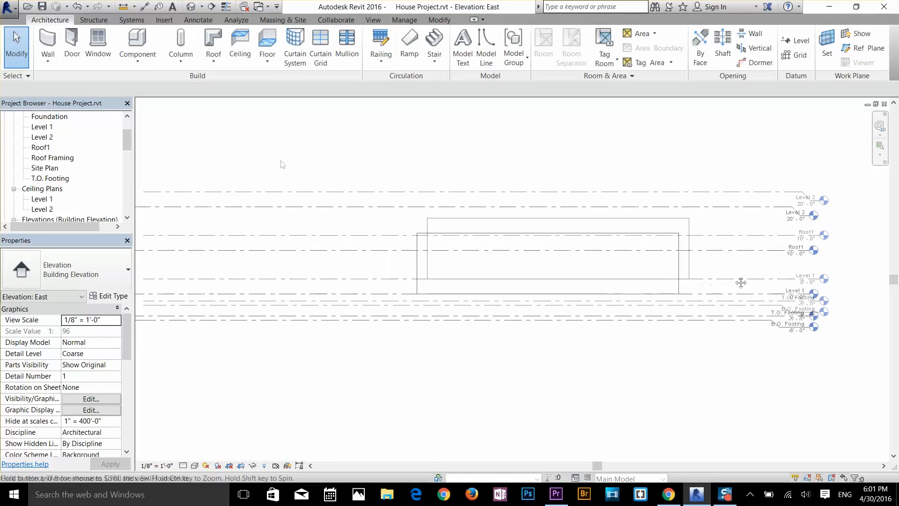
double_click(42, 127)
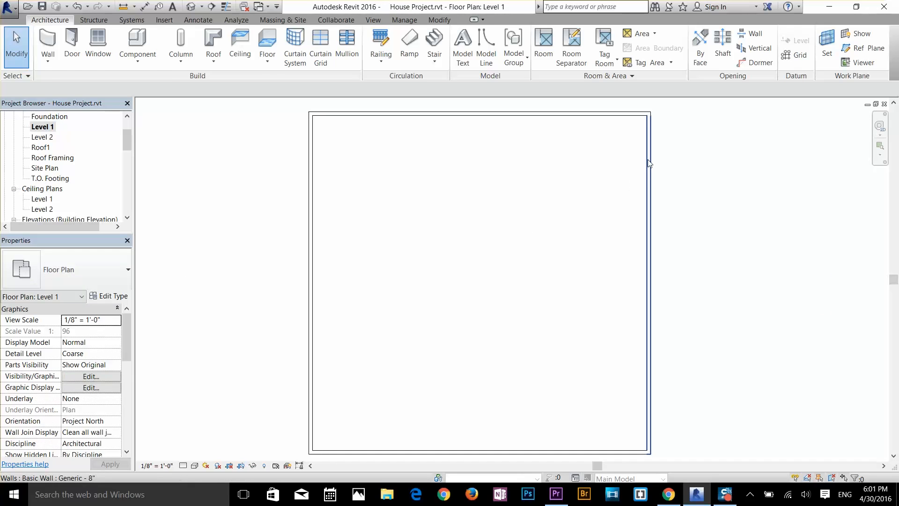
click(649, 141)
click(547, 114)
click(444, 236)
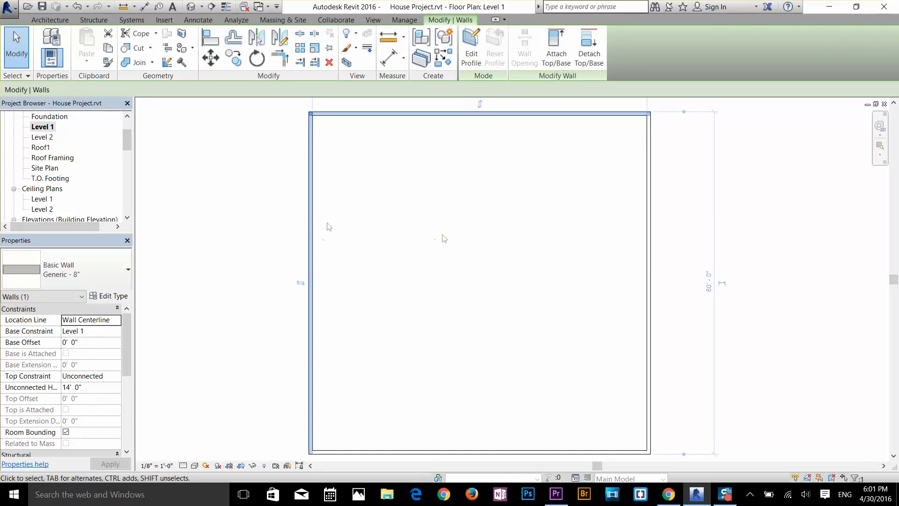
scroll(440, 276, up, 4)
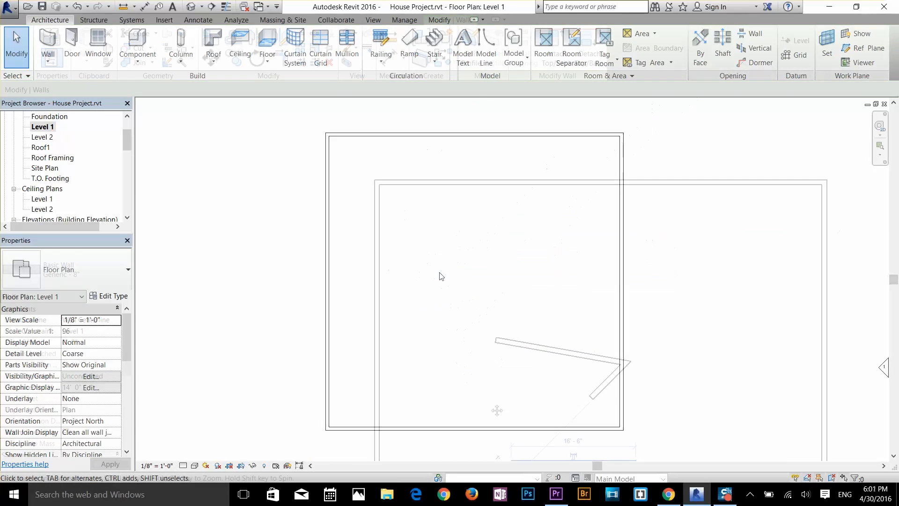
Step: Cycle the witness line of the upper outer wall's temporary dimension through the wall's outer face and centerline
click(403, 191)
middle_drag(602, 258, 305, 255)
scroll(549, 197, up, 3)
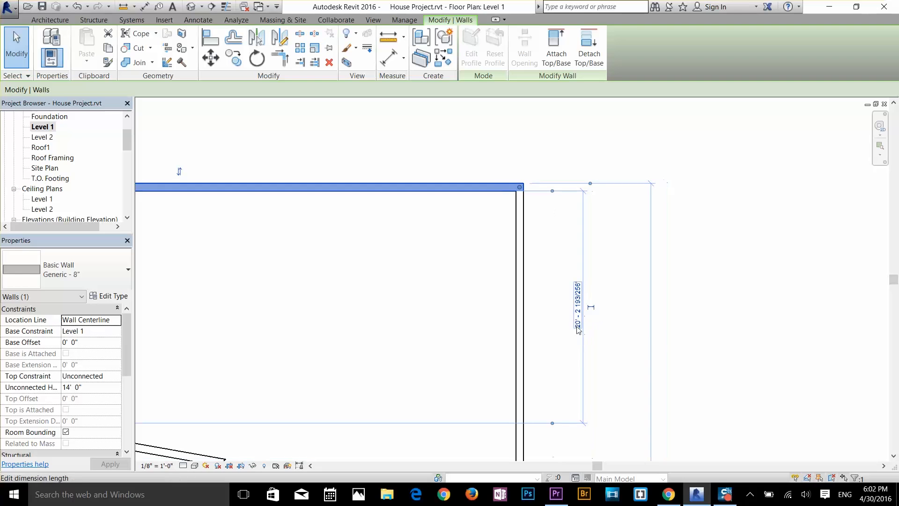
scroll(523, 190, up, 4)
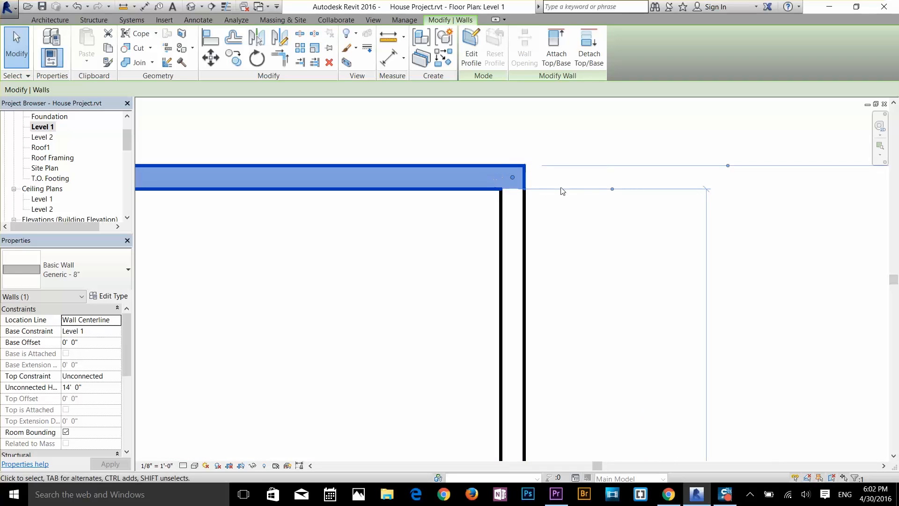
click(612, 189)
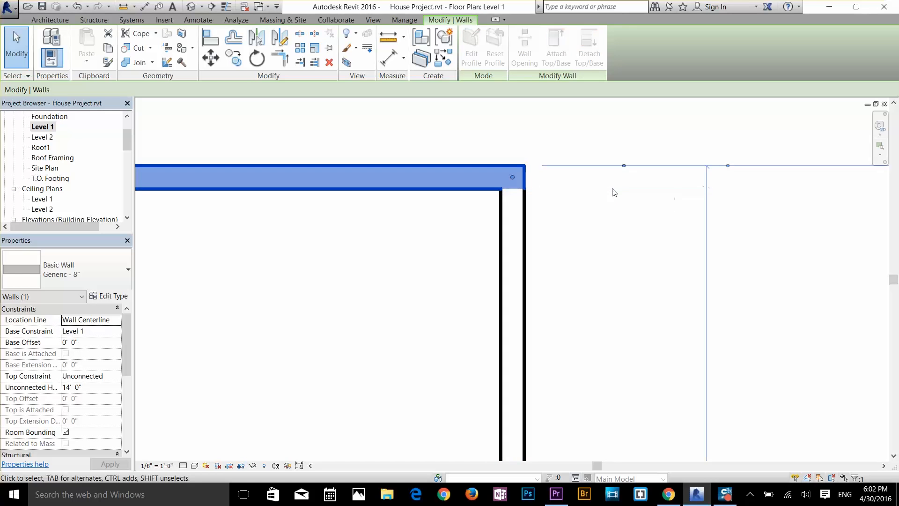
click(623, 166)
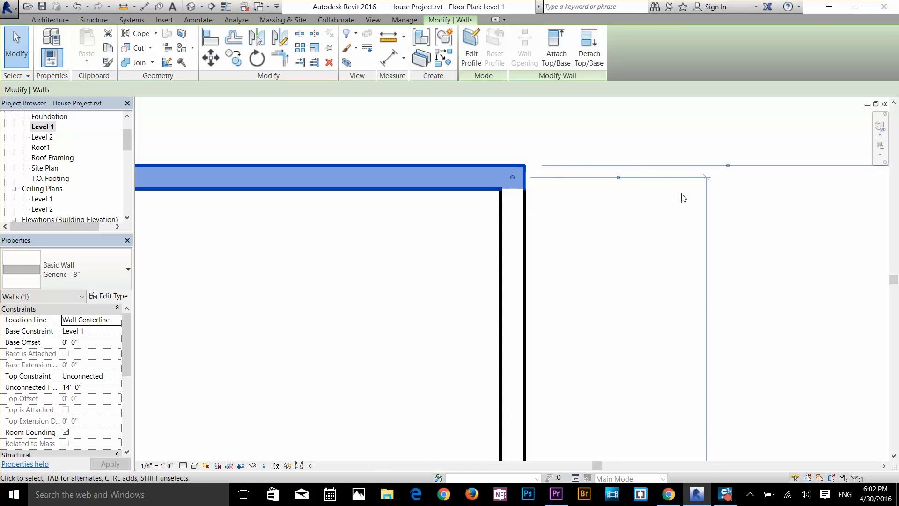
key(Escape)
Step: Review the temporary dimension reference options for walls and for doors and windows
click(405, 19)
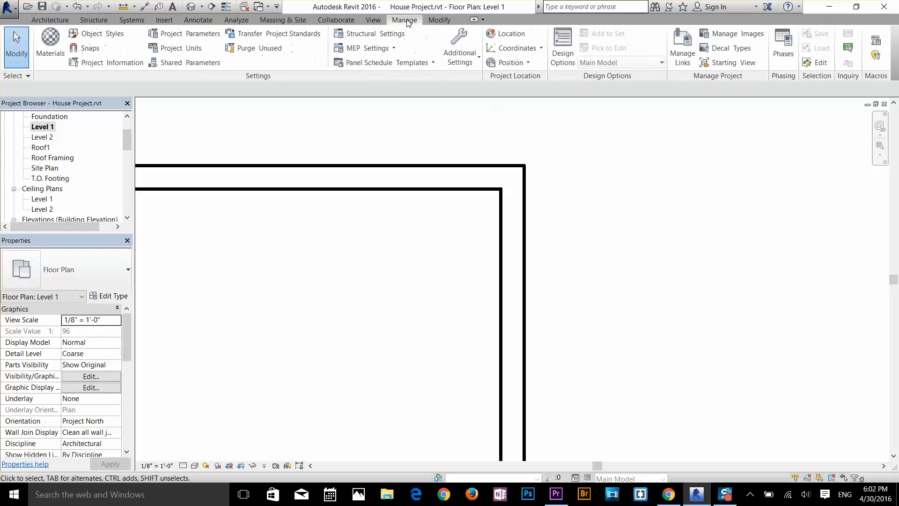
click(465, 58)
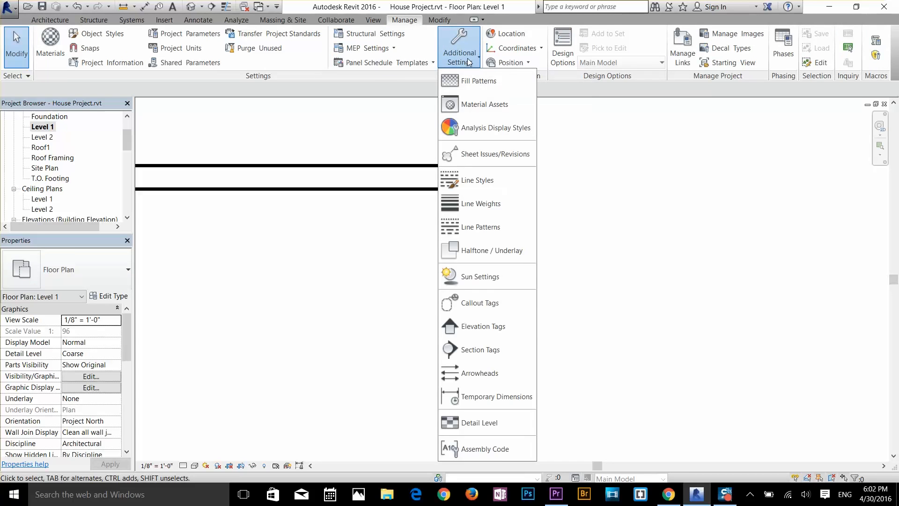
click(477, 398)
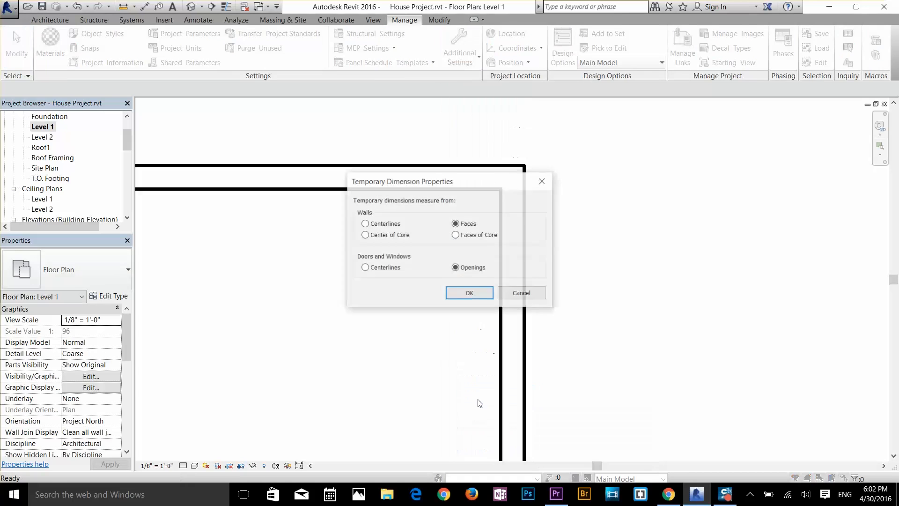
click(386, 225)
click(366, 267)
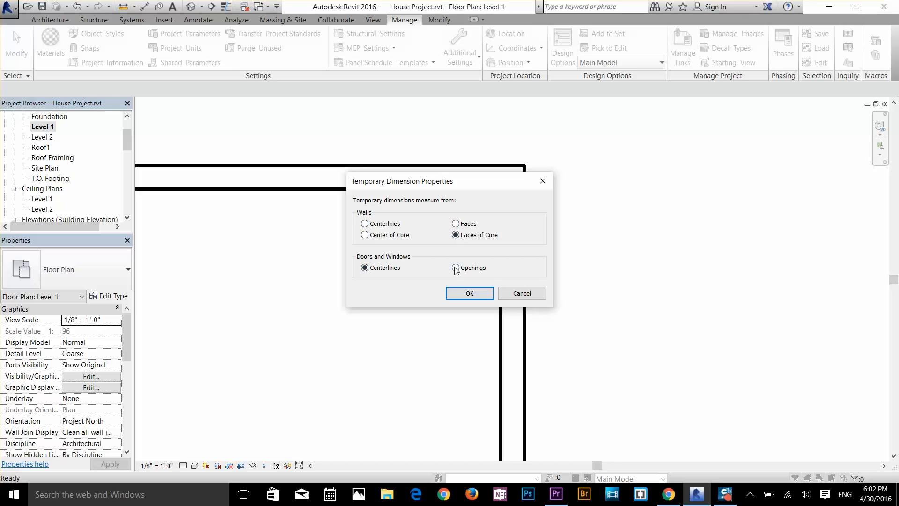
click(469, 293)
Step: Delete the three loose walls inside the square building outline
scroll(454, 294, down, 3)
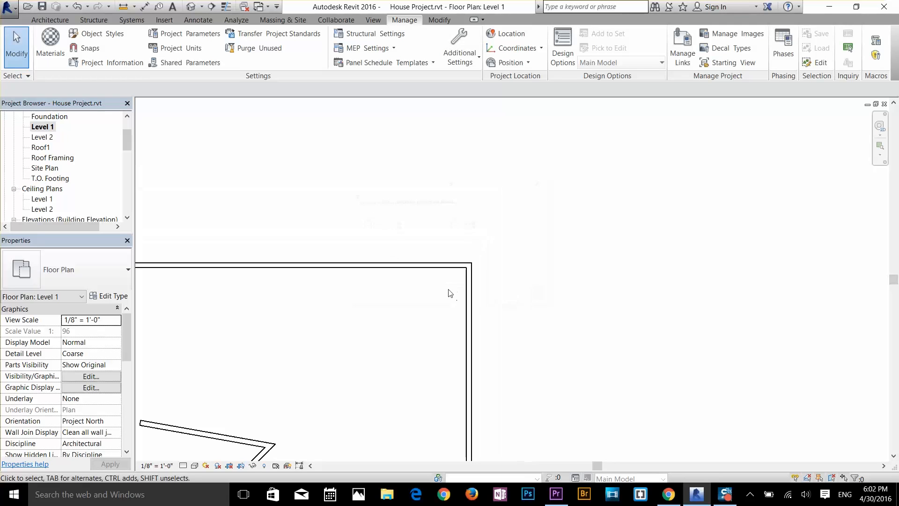
scroll(429, 309, down, 2)
middle_drag(430, 311, 583, 209)
drag(534, 236, 420, 344)
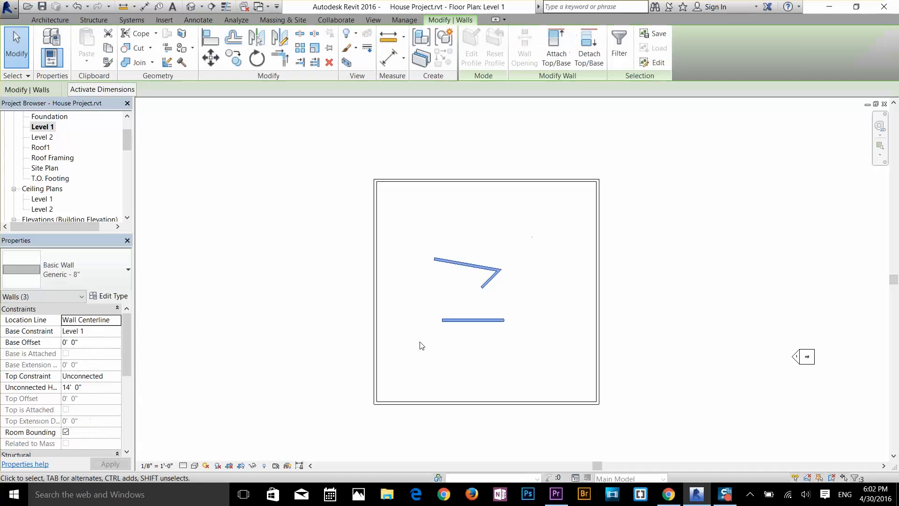
key(Delete)
Step: Demonstrate Zoom All to Fit on the Level 1 floor plan, then return to a close view of the building outline
scroll(515, 329, up, 2)
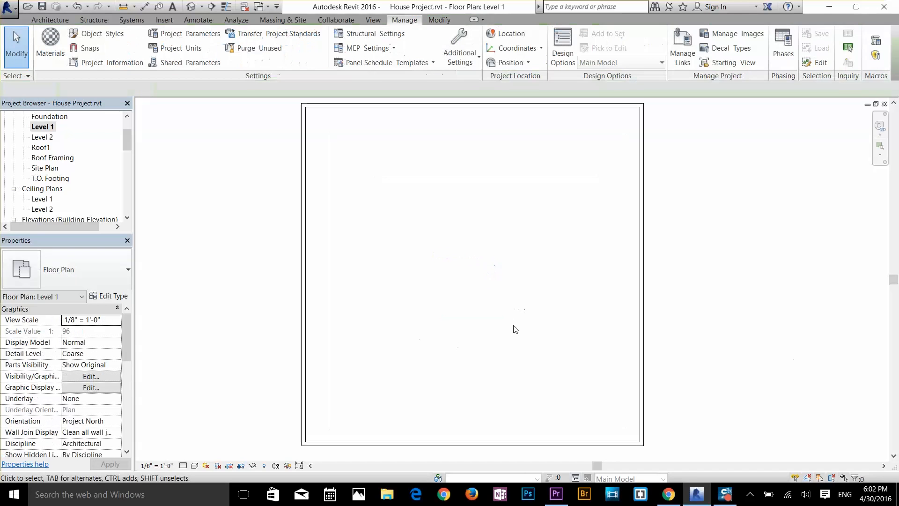
click(880, 155)
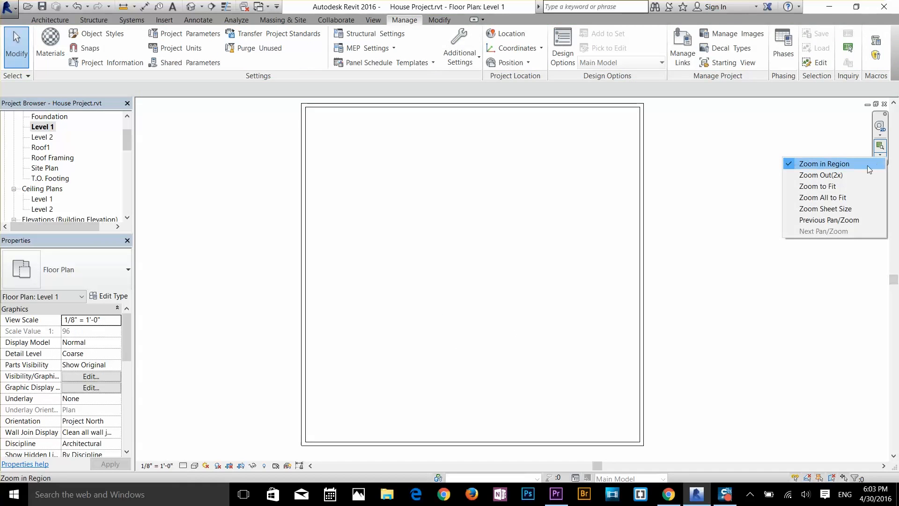
click(832, 197)
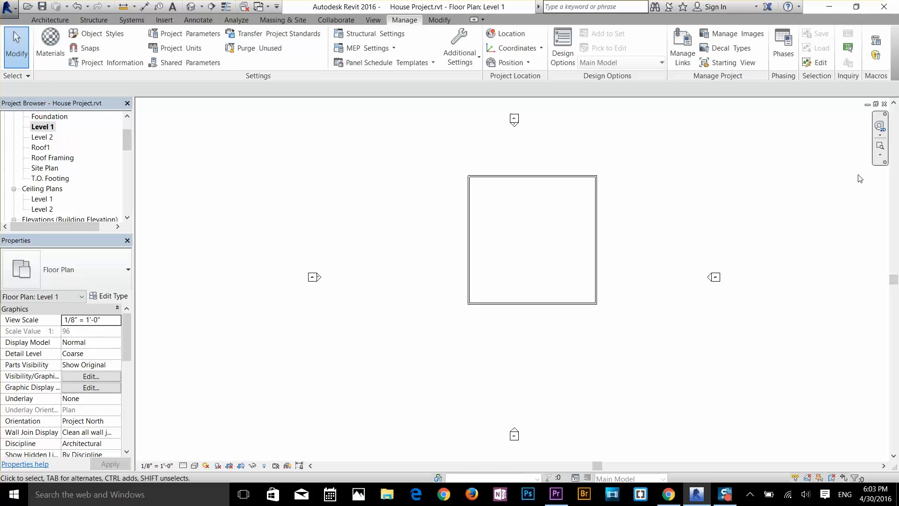
scroll(594, 196, up, 5)
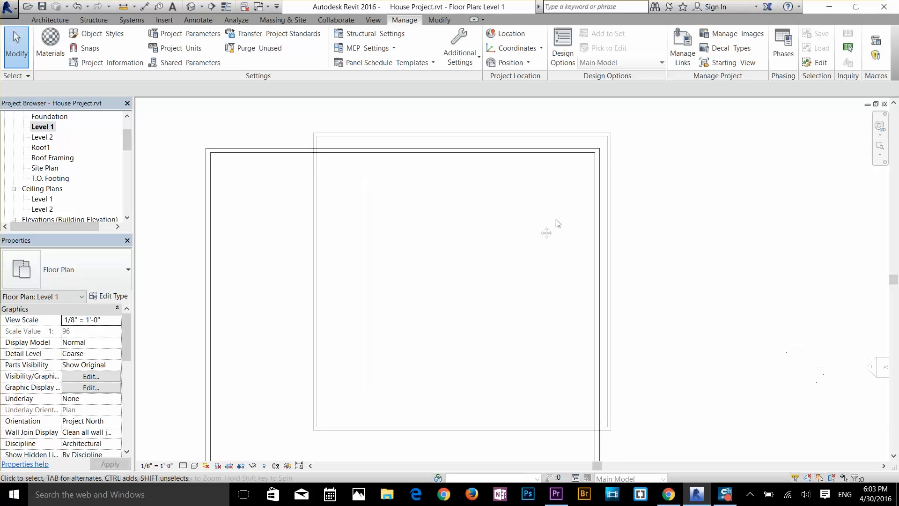
scroll(556, 224, down, 3)
middle_drag(555, 228, 566, 198)
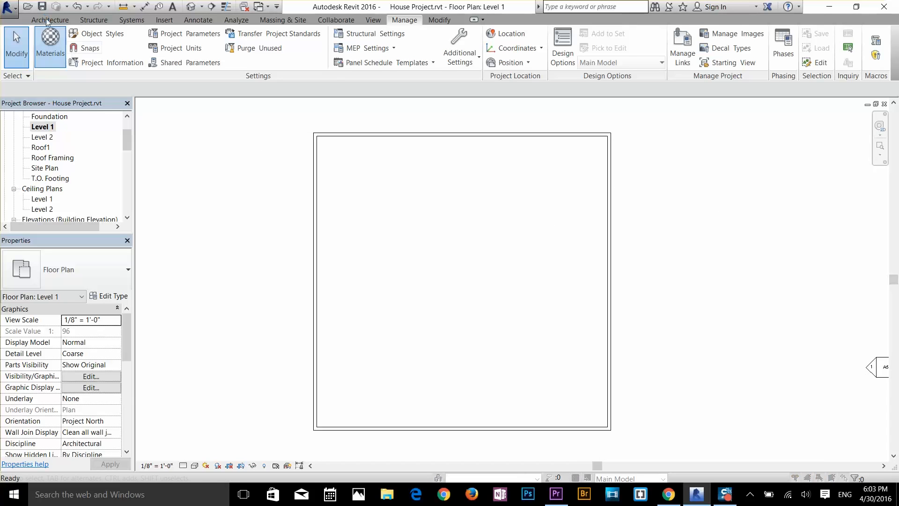
Step: Draw two chained architectural walls enclosing a room in the building's lower-right corner, about 19'-10" wide and 23'-8" deep
click(47, 20)
click(46, 54)
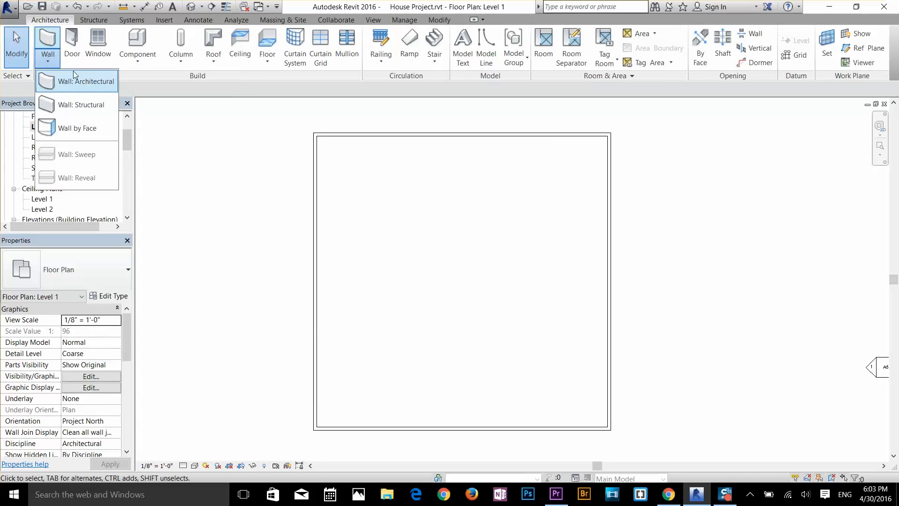
click(78, 82)
scroll(558, 347, up, 2)
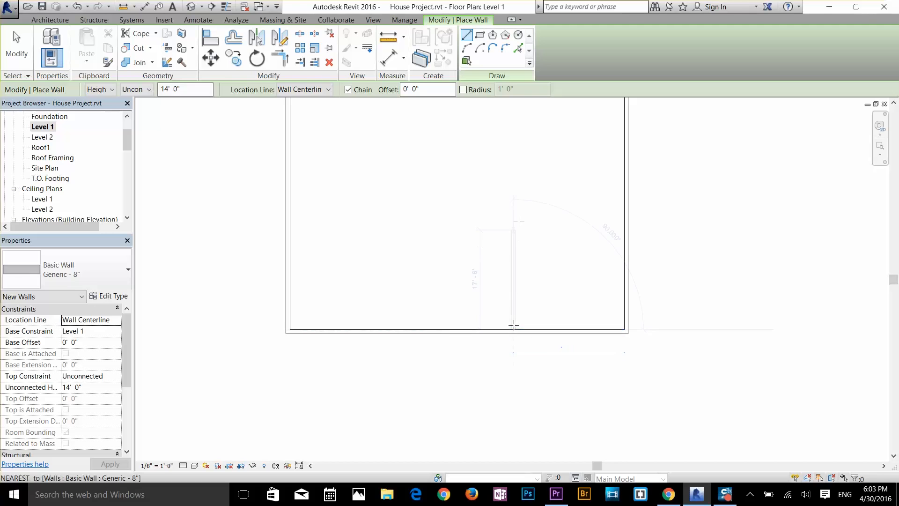
click(514, 324)
click(514, 193)
click(626, 193)
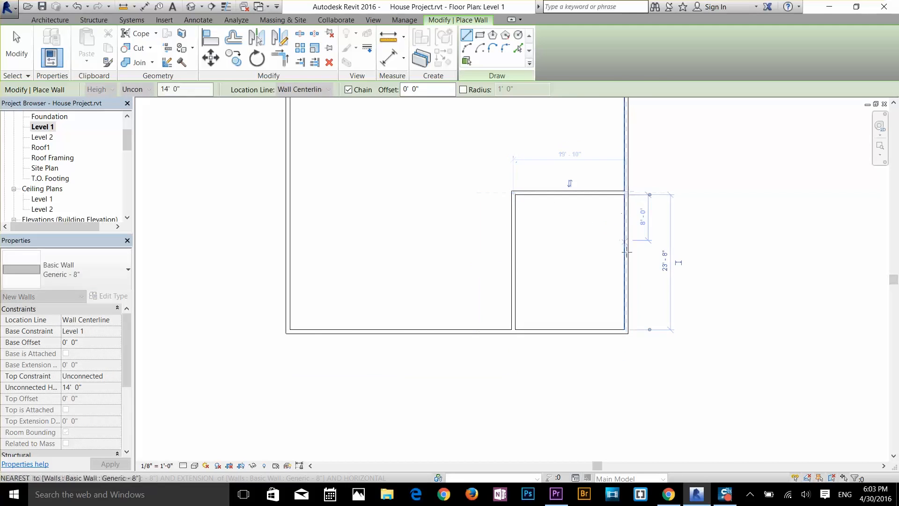
key(Escape)
scroll(600, 229, up, 2)
key(Escape)
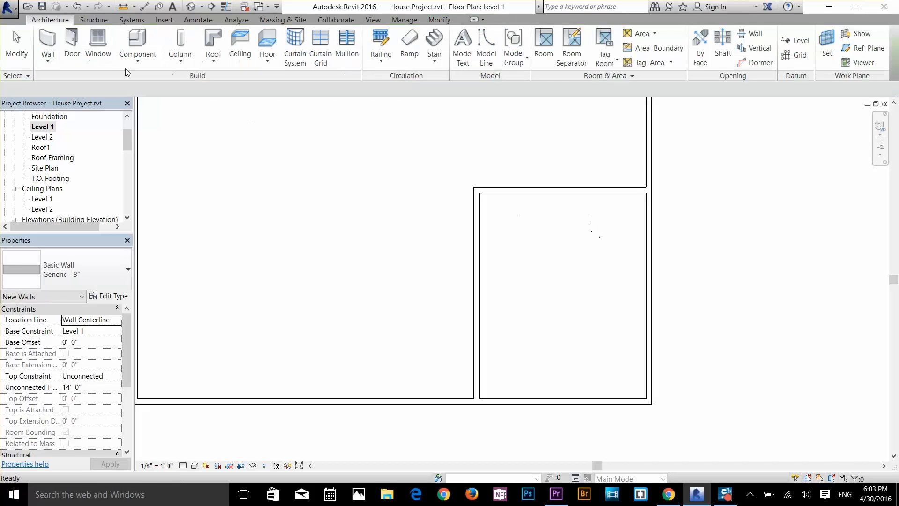
Step: Set the distance between the corner room's left wall and the right outer wall to 20'-0"
click(476, 283)
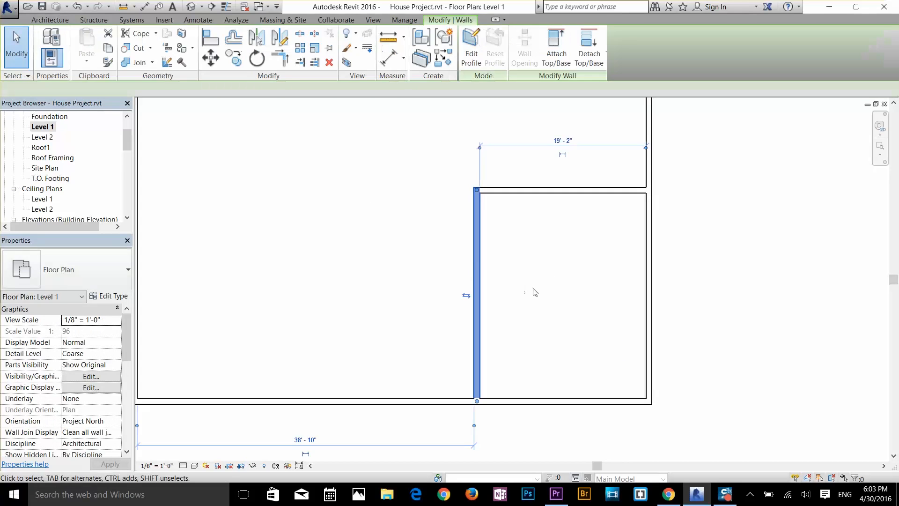
scroll(538, 304, down, 1)
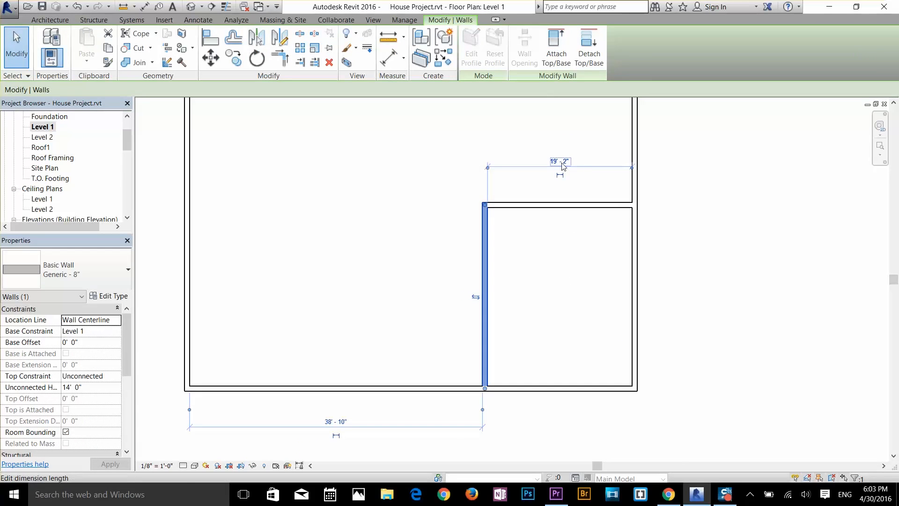
scroll(480, 202, up, 1)
scroll(432, 224, up, 1)
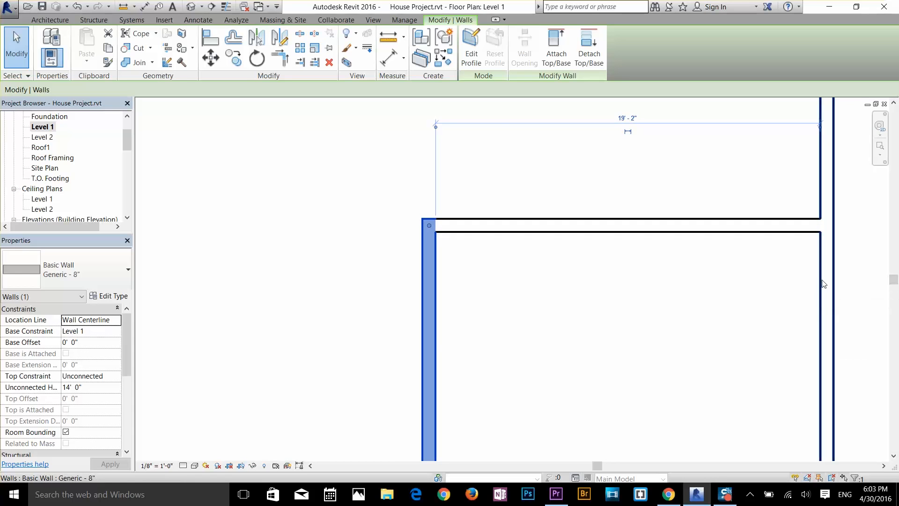
scroll(688, 204, down, 1)
click(626, 211)
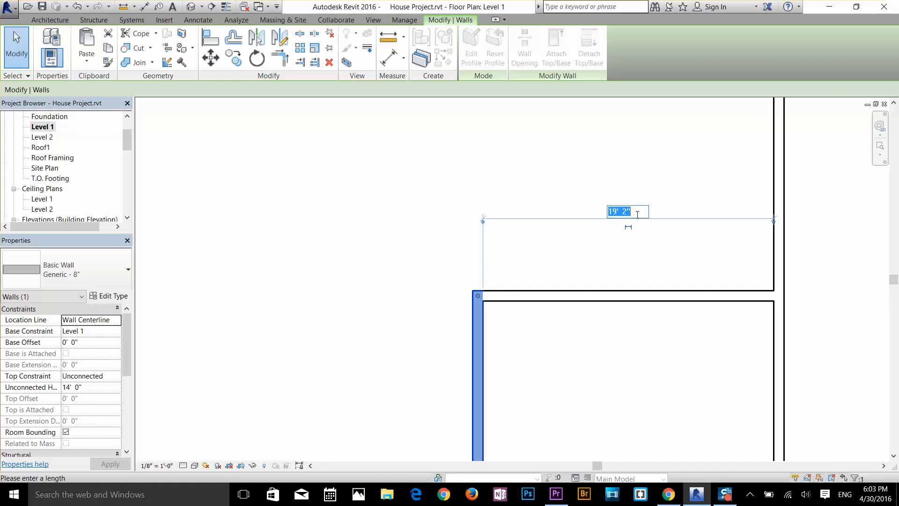
text(20)
key(Return)
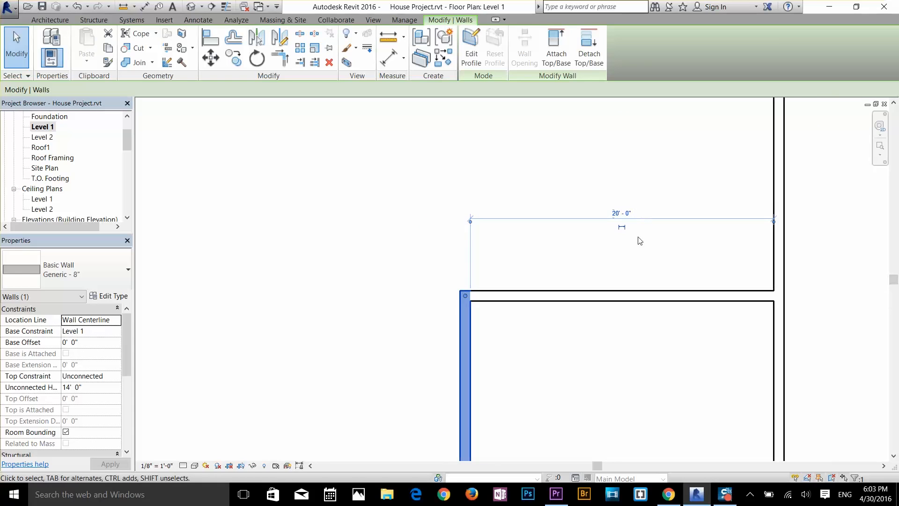
click(639, 279)
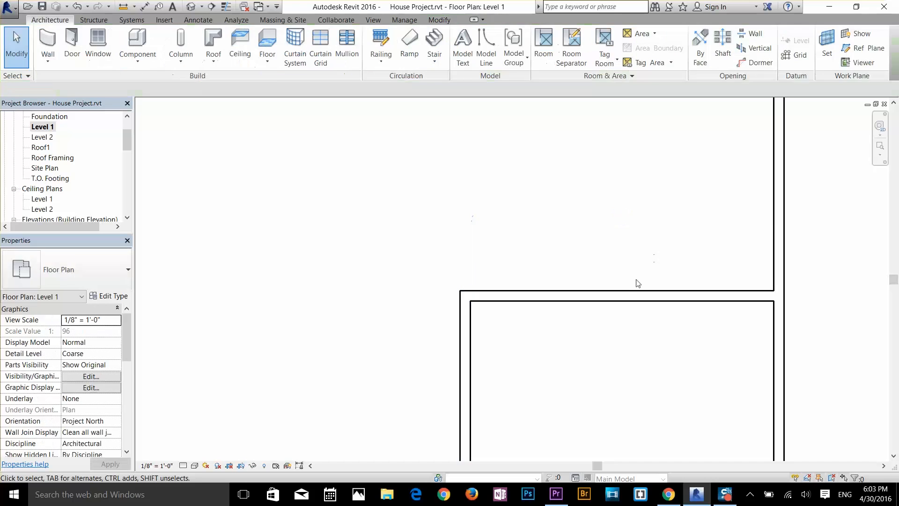
Step: Set the distance between the corner room's left wall and the right outer wall to 0 feet 50 inches
click(629, 295)
click(476, 345)
click(465, 345)
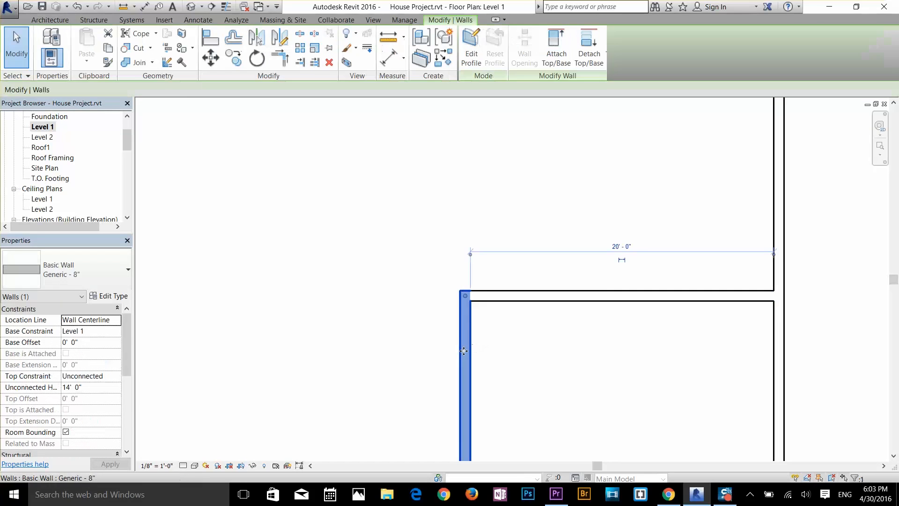
scroll(623, 239, up, 3)
scroll(623, 239, up, 2)
click(622, 273)
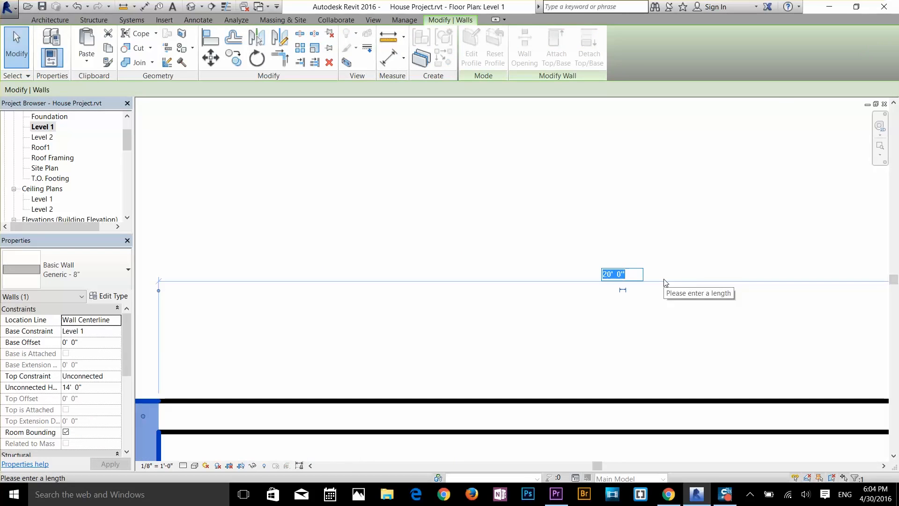
text(0)
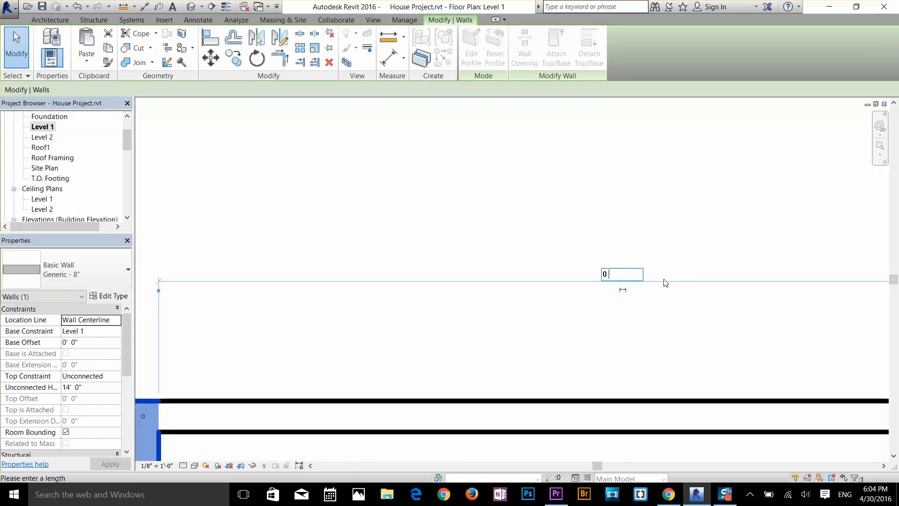
text( 50)
key(Return)
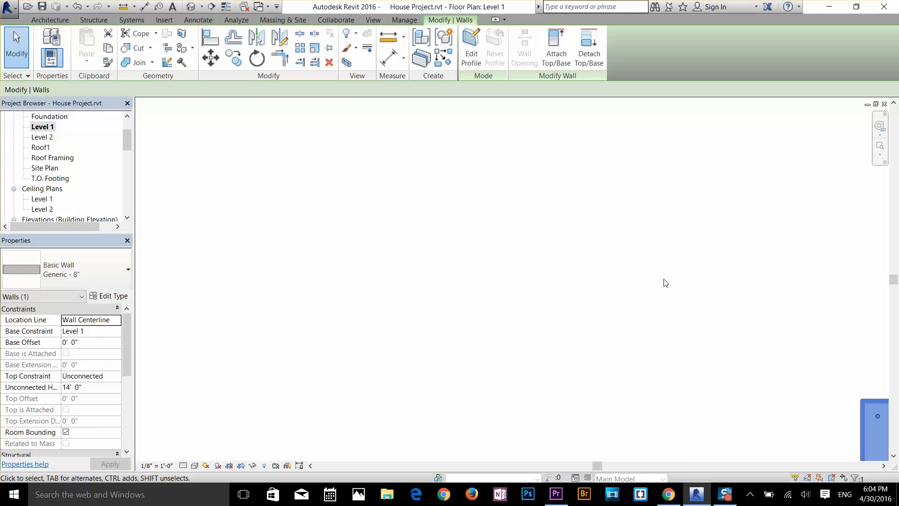
Step: Restore the distance between the corner room's left wall and the right outer wall to 20'-0"
scroll(660, 294, down, 6)
scroll(767, 315, up, 2)
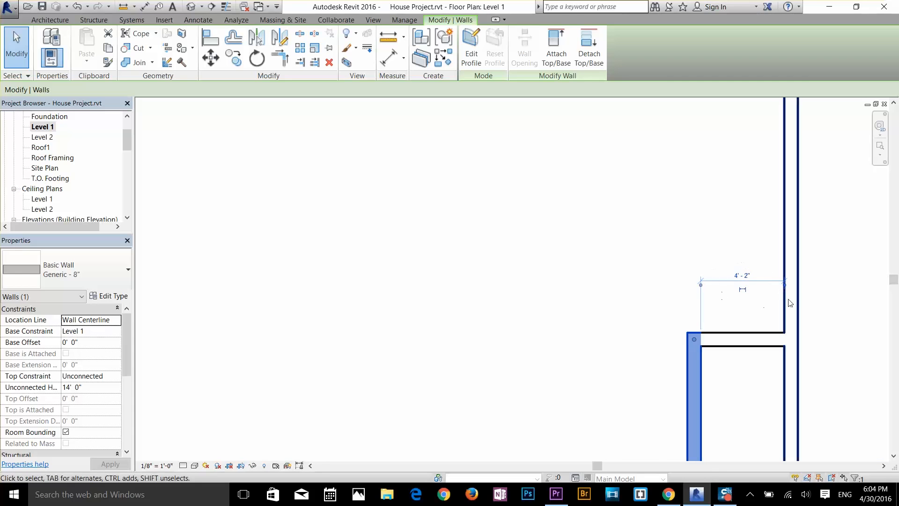
scroll(787, 301, up, 2)
click(718, 265)
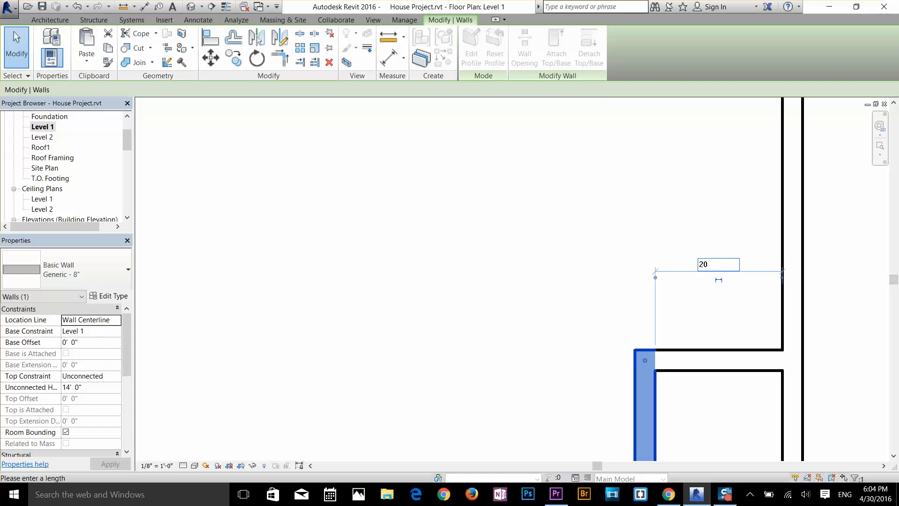
text(20)
key(Return)
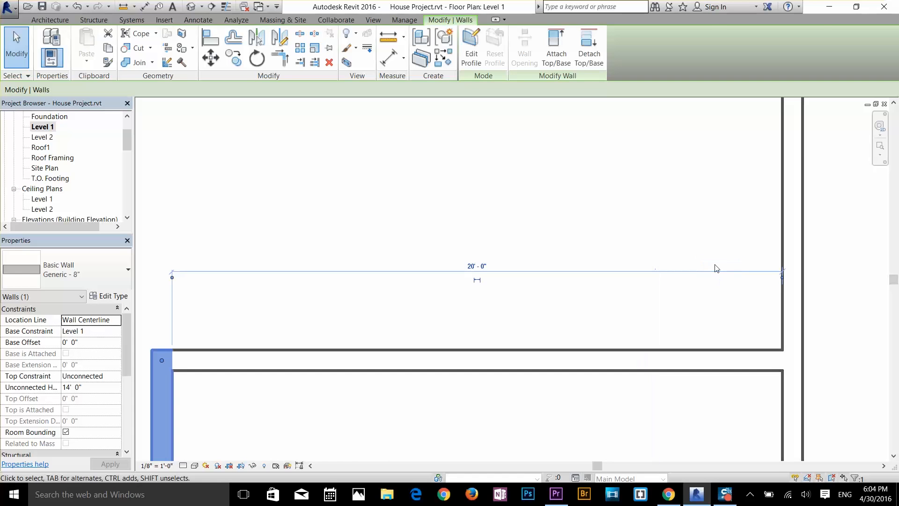
click(663, 296)
Step: Set the distance between the corner room's upper wall and the lower outer wall to 22'-0"
scroll(642, 301, down, 4)
middle_drag(601, 313, 610, 159)
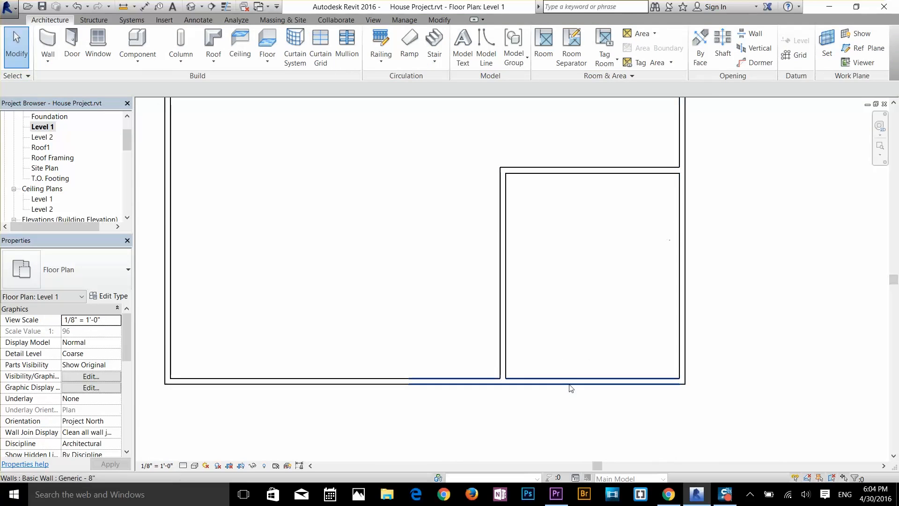
click(502, 322)
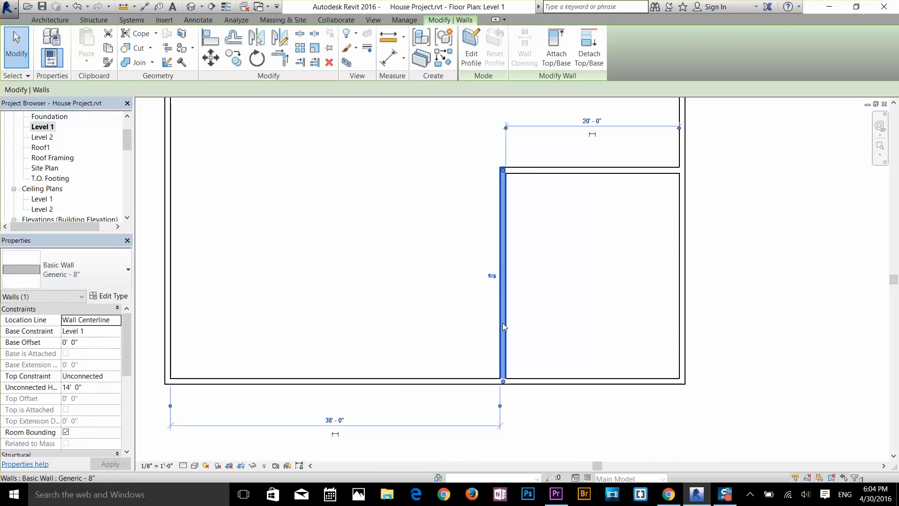
click(573, 174)
click(721, 277)
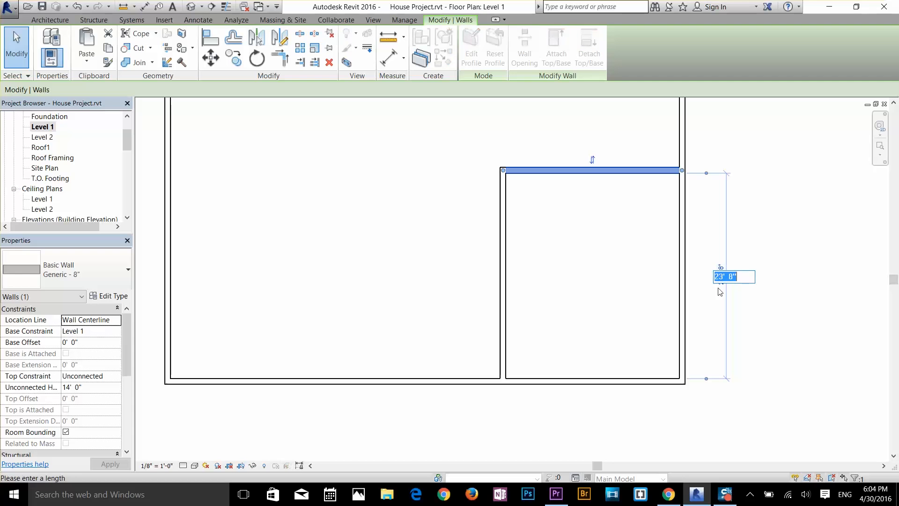
text(22)
key(Return)
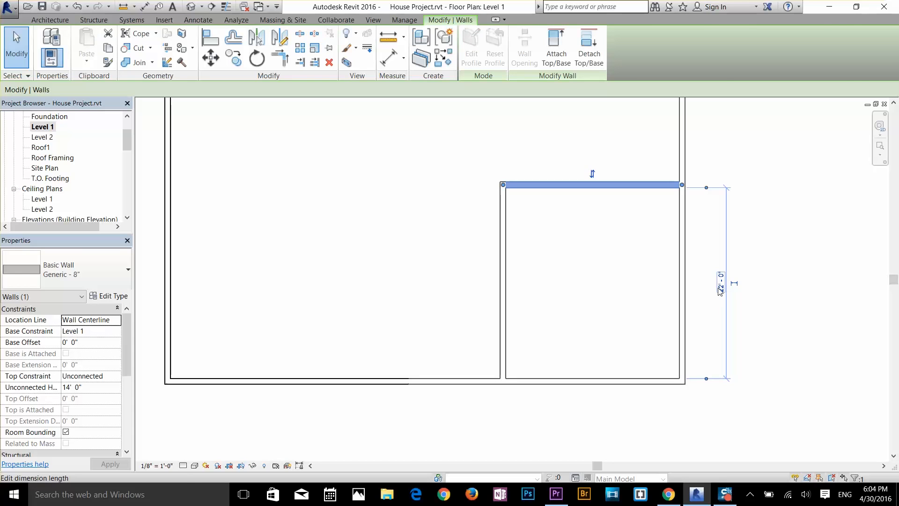
key(Escape)
Step: Draw a horizontal wall from the corner room's upper-left corner to the left outer wall, about 38'-0" long
scroll(546, 248, down, 2)
middle_drag(538, 245, 645, 306)
click(48, 45)
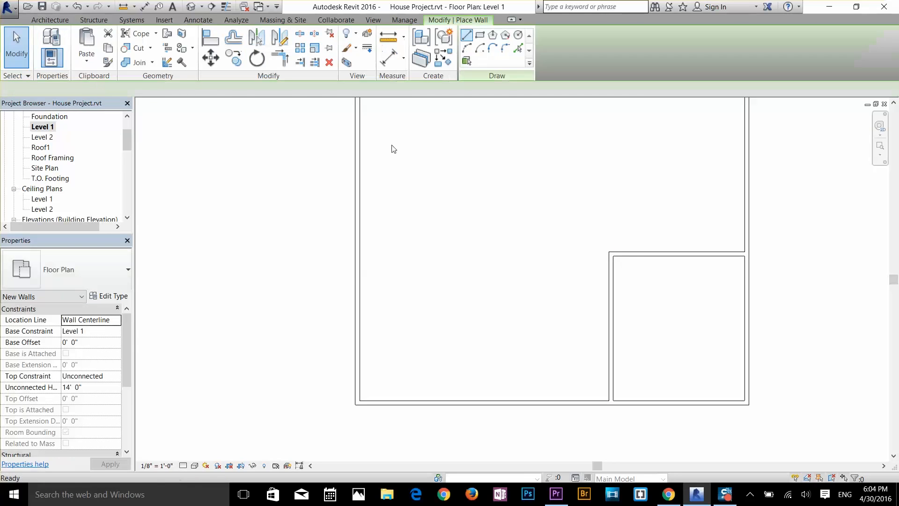
click(609, 251)
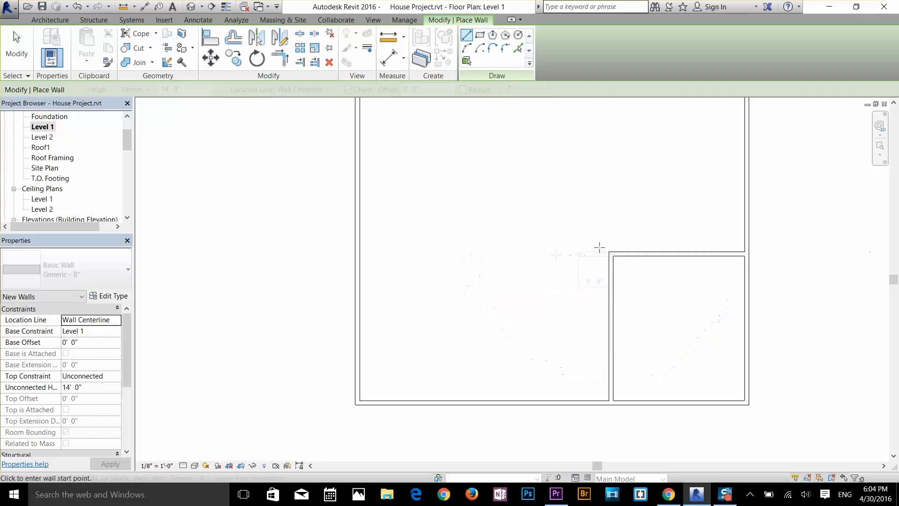
click(357, 253)
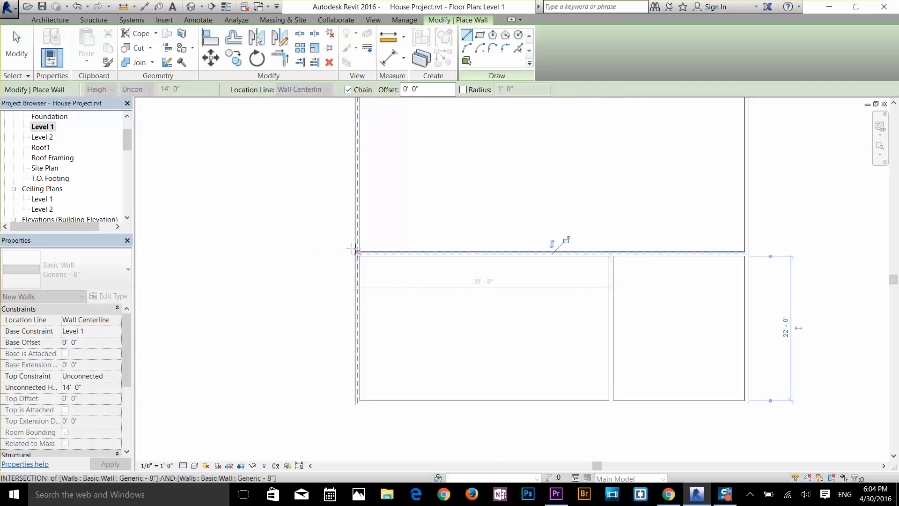
key(Escape)
key(Escape)
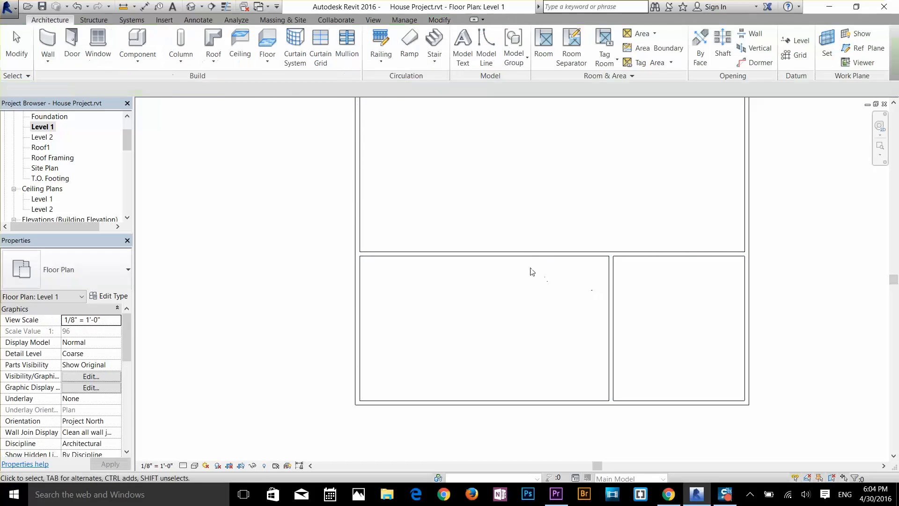
Step: Draw a vertical wall from the horizontal interior wall down to the lower outer wall, about 9'-8" clear of the corner room's left wall
click(48, 44)
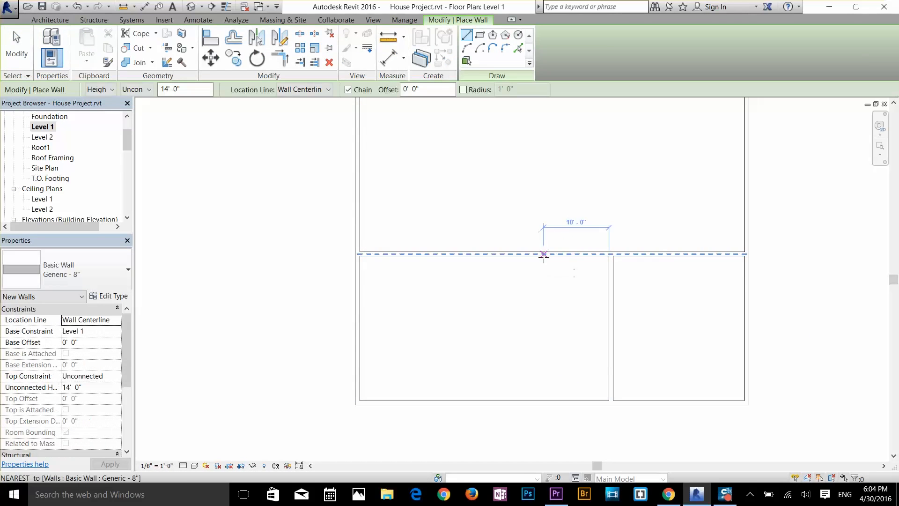
click(543, 256)
click(543, 400)
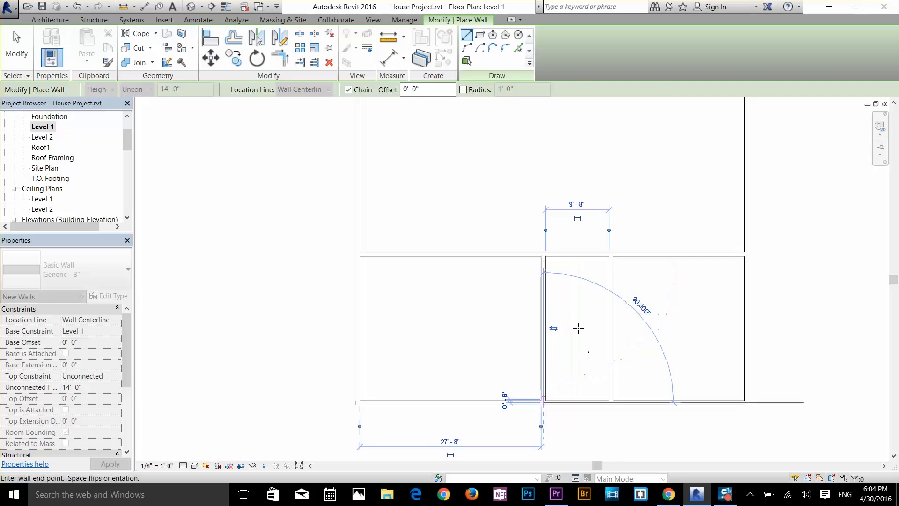
key(Escape)
scroll(578, 323, up, 2)
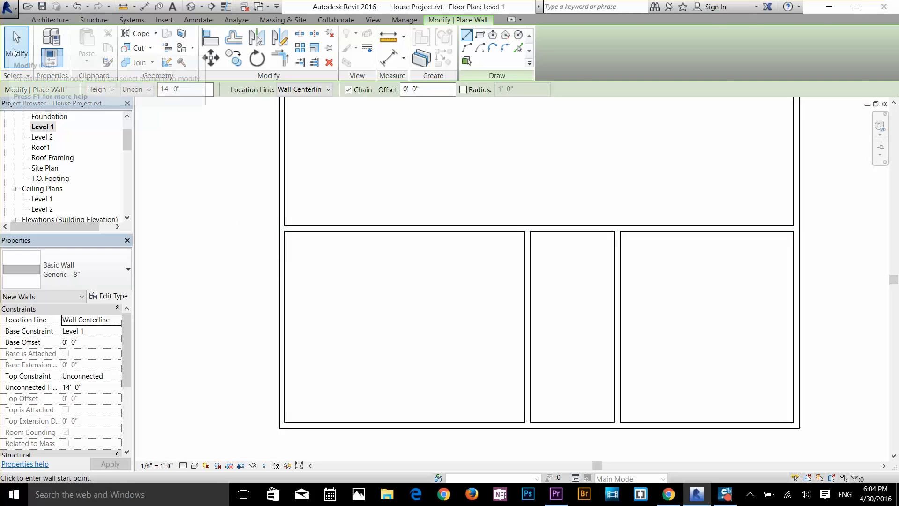
click(14, 52)
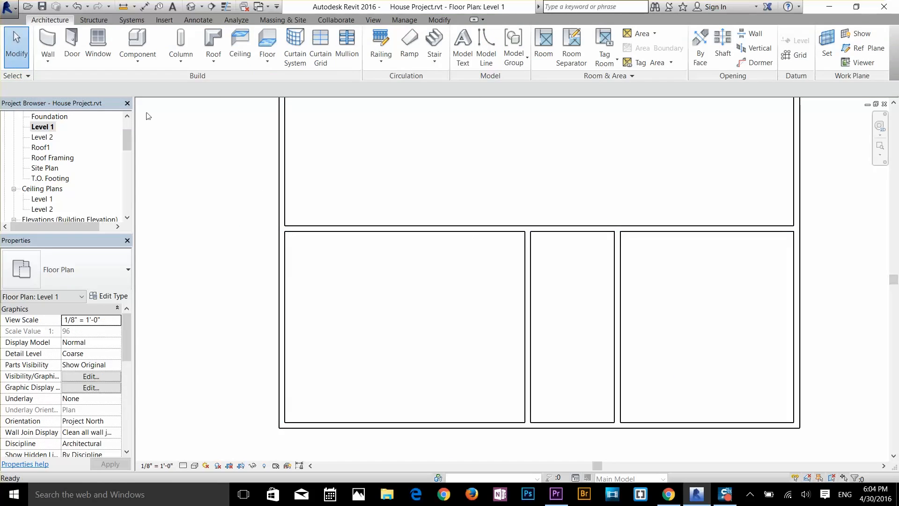
Step: Set the clear distance between the new vertical wall and the corner room's left wall to 10'-0"
click(491, 231)
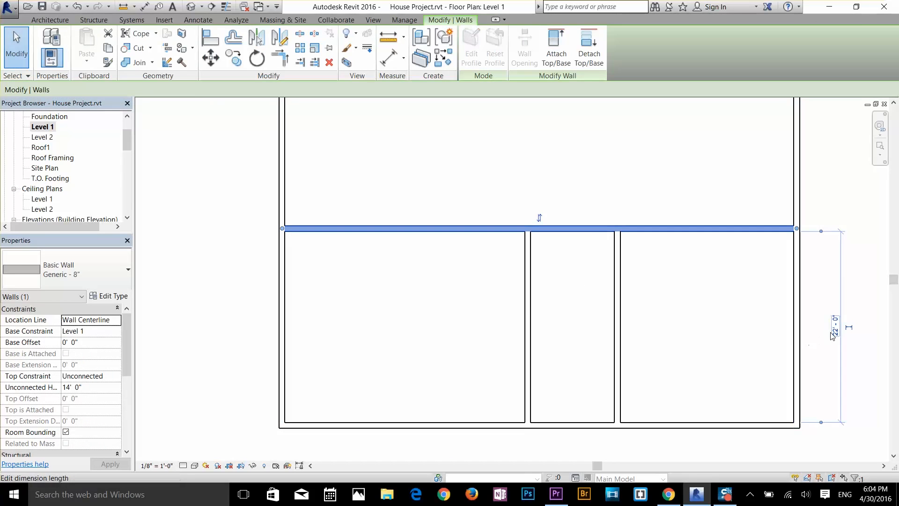
click(511, 316)
click(526, 341)
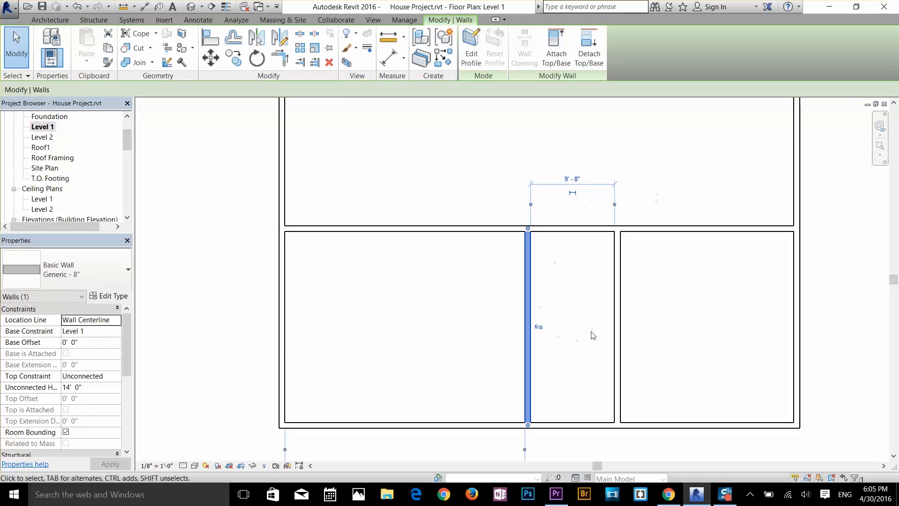
click(572, 178)
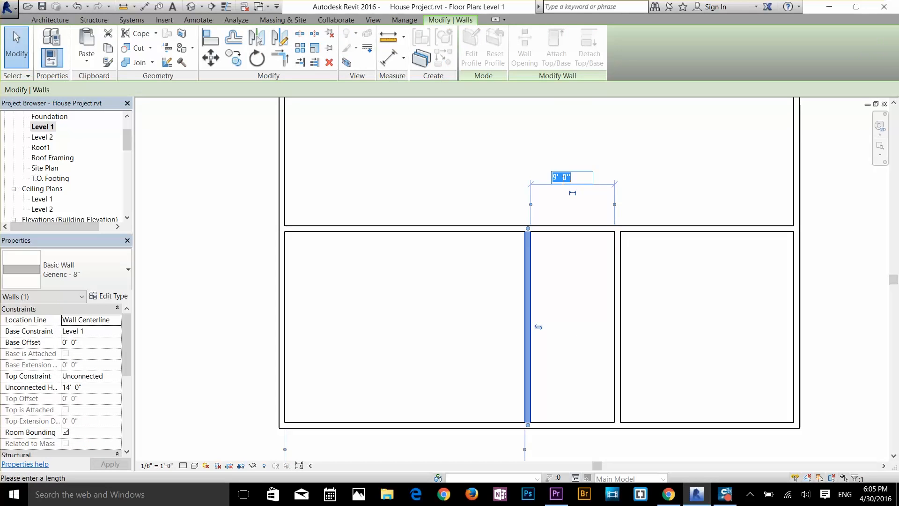
key(Return)
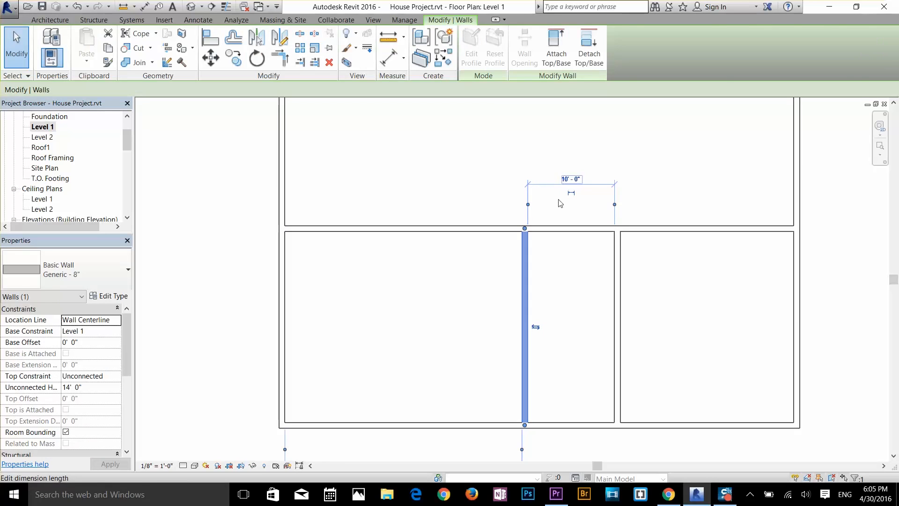
click(568, 274)
Step: Widen the middle room by moving its left wall farther from the corner room
scroll(582, 369, up, 2)
scroll(582, 367, down, 1)
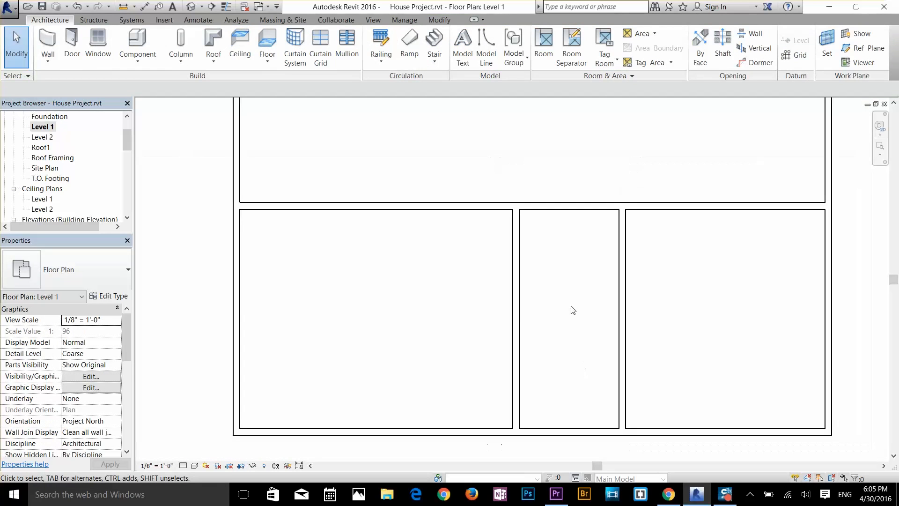
click(516, 315)
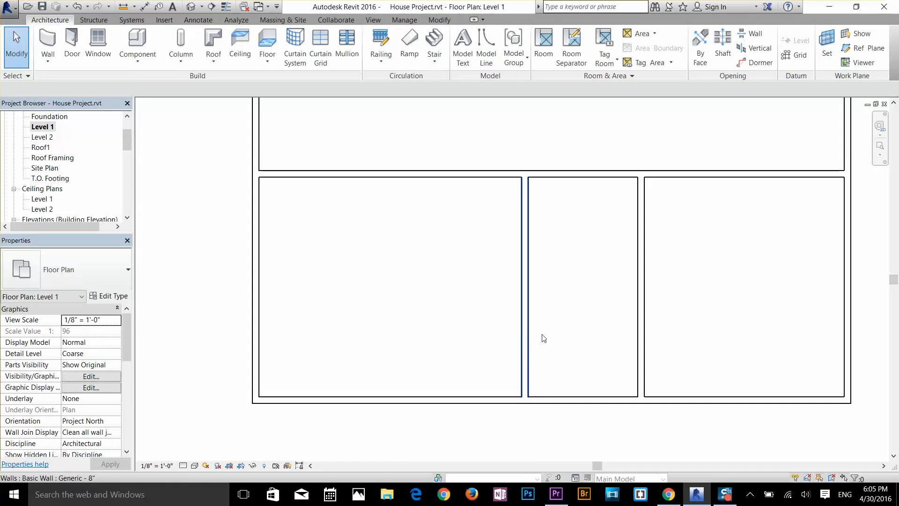
Step: Draw a horizontal architectural wall across the middle room, about 5'-8" above the lower outer wall
click(48, 59)
click(74, 79)
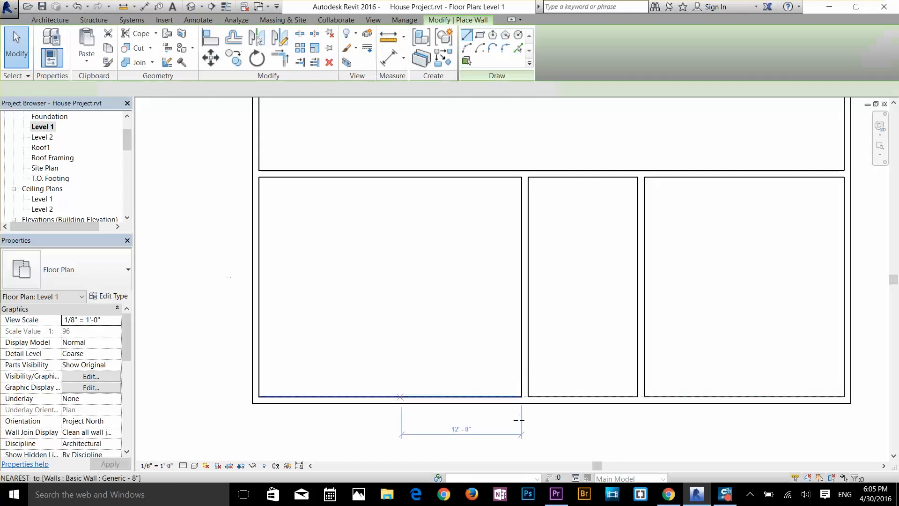
click(524, 337)
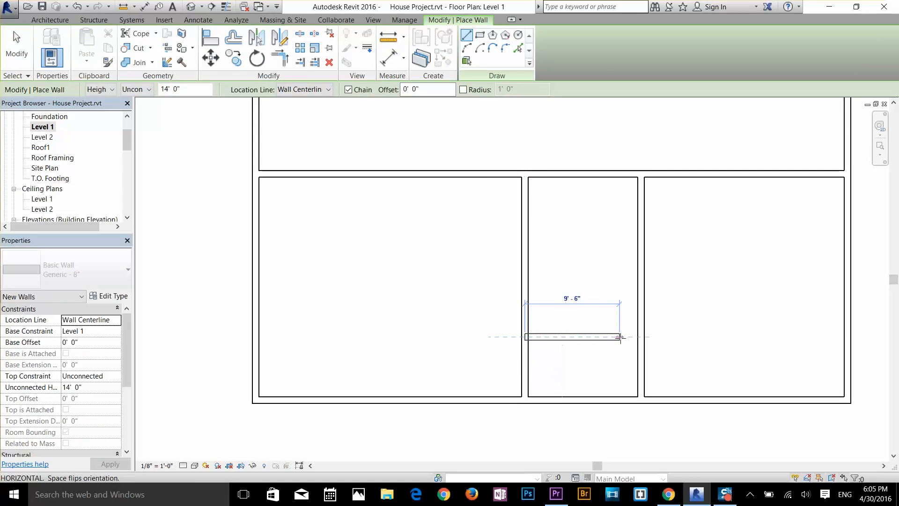
click(602, 377)
key(Escape)
key(Escape)
Step: Set the distance between the middle room's cross wall and the lower outer wall to 6'-0"
click(587, 341)
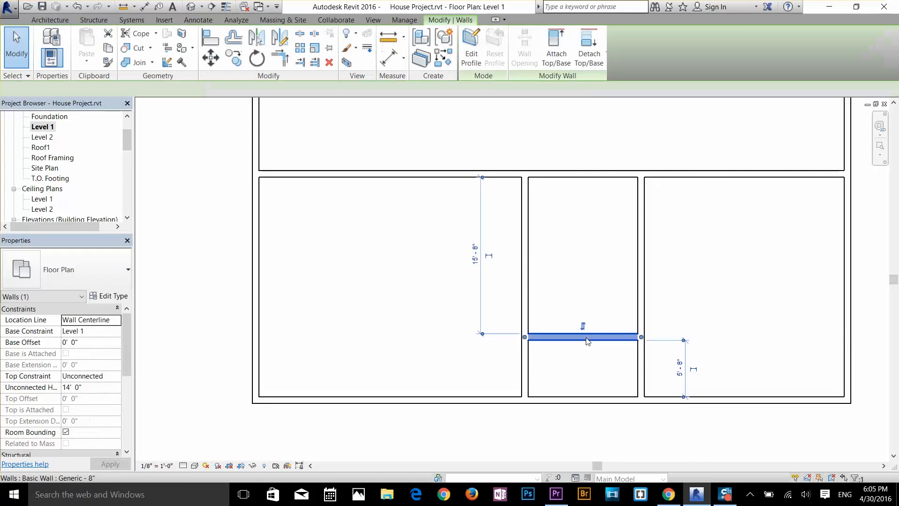
scroll(685, 375, up, 2)
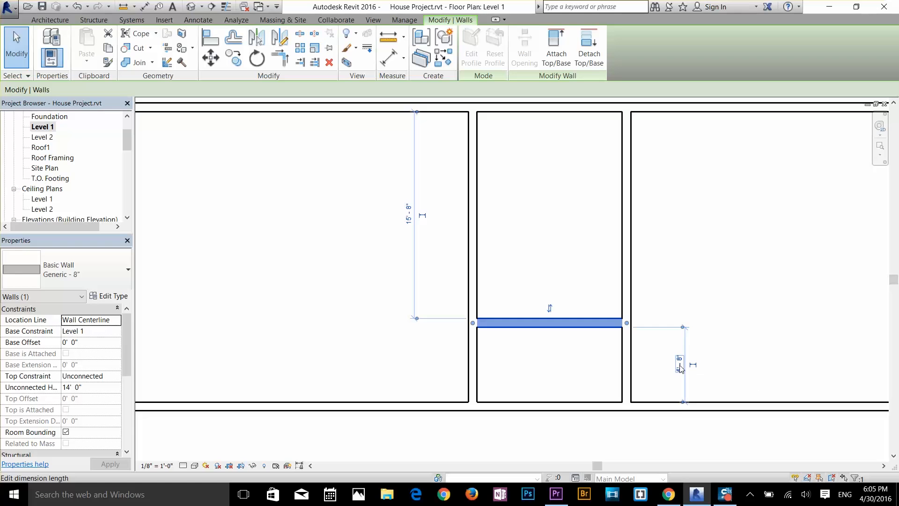
click(680, 369)
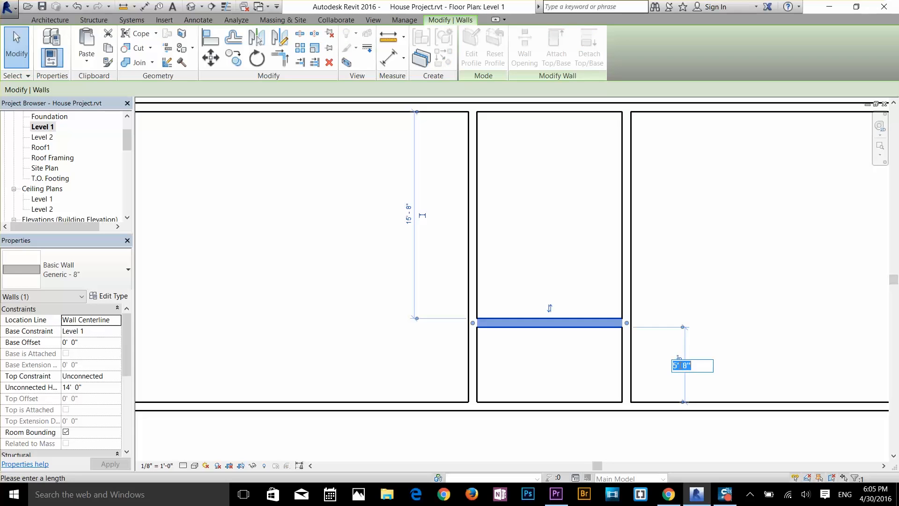
key(Return)
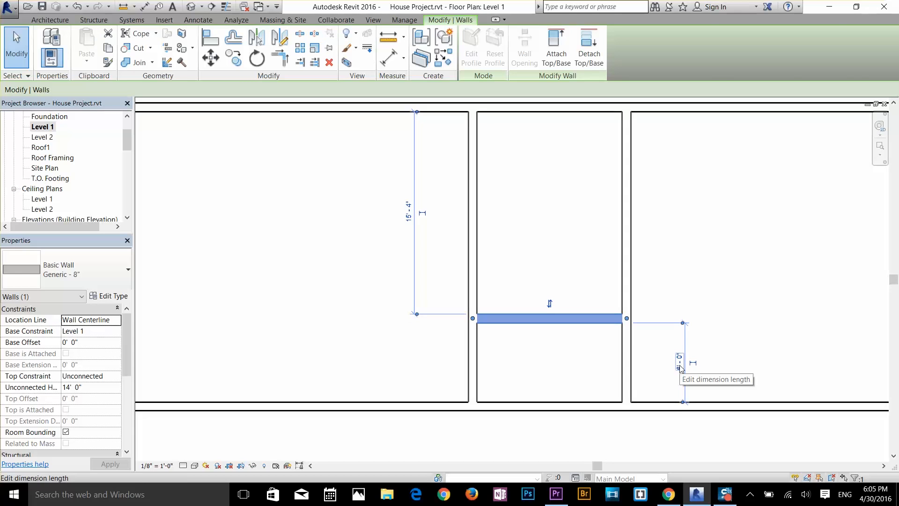
click(725, 291)
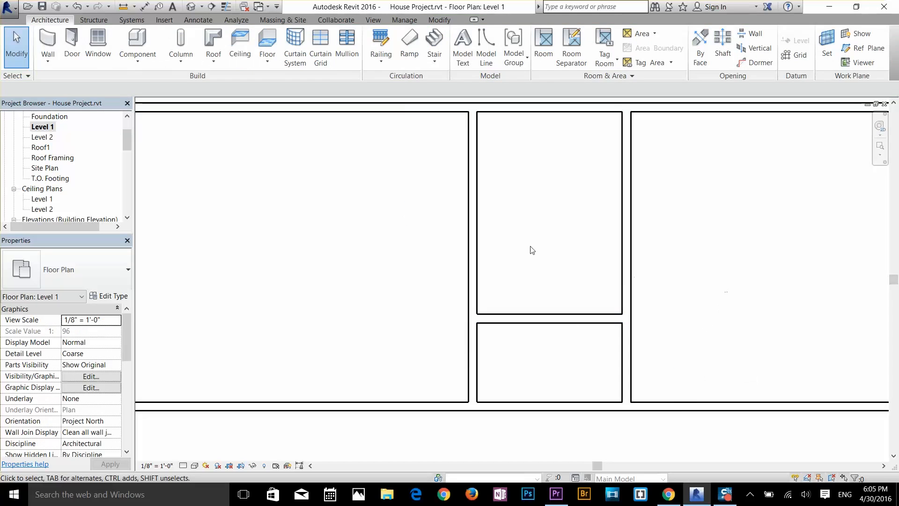
click(572, 318)
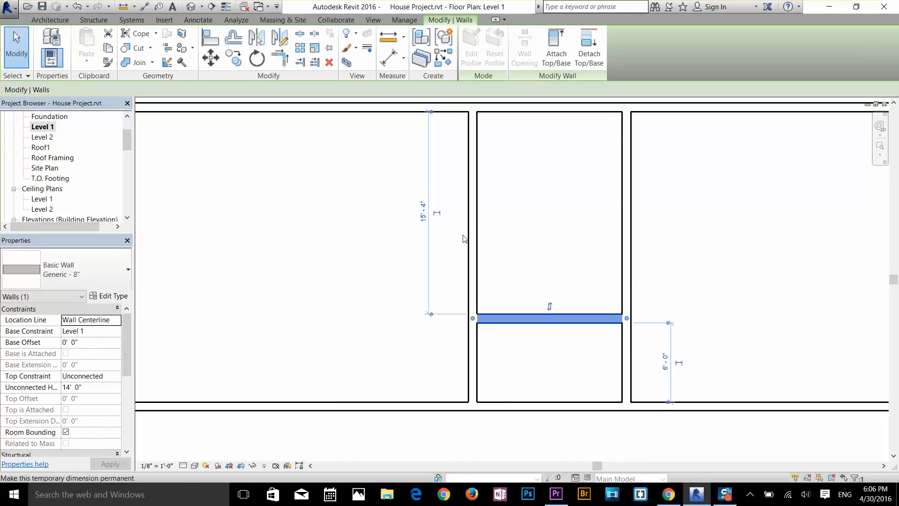
click(600, 359)
Step: Split the middle room's left wall at its junction with the cross wall using Split with Gap
scroll(515, 367, down, 3)
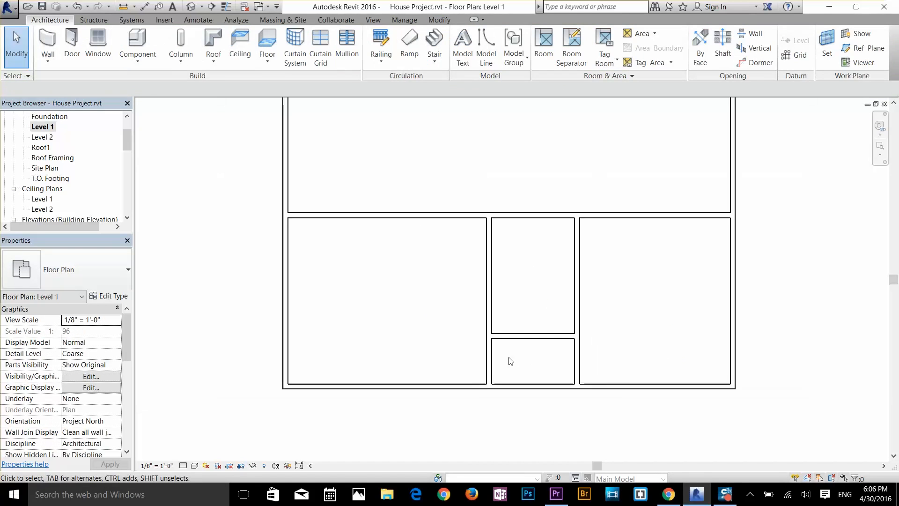
scroll(510, 361, up, 3)
click(484, 342)
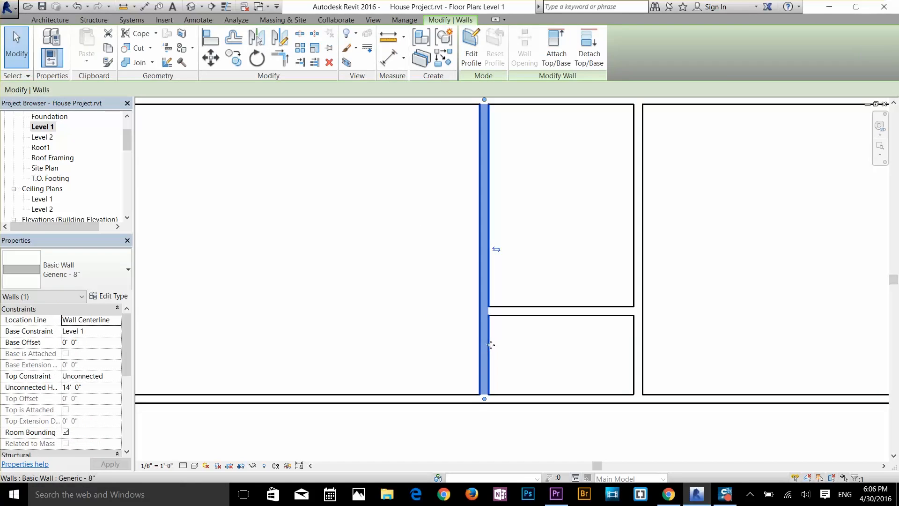
click(467, 281)
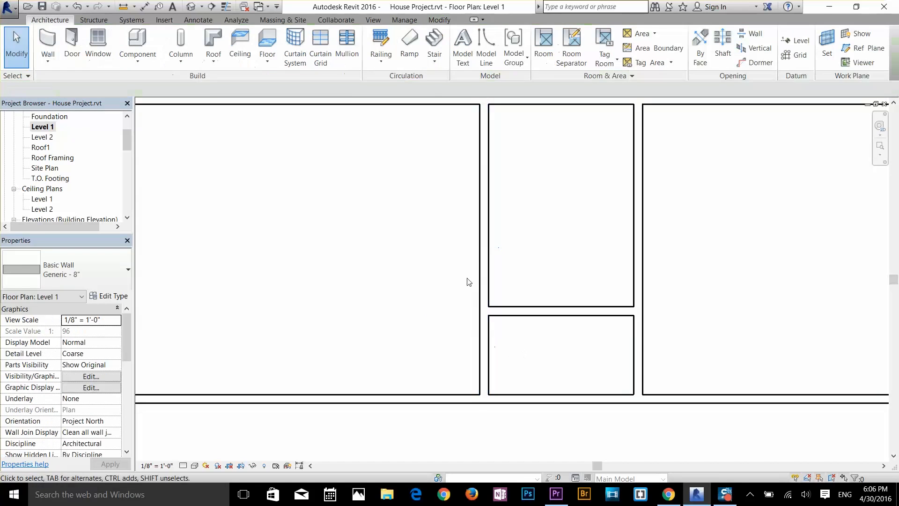
click(482, 337)
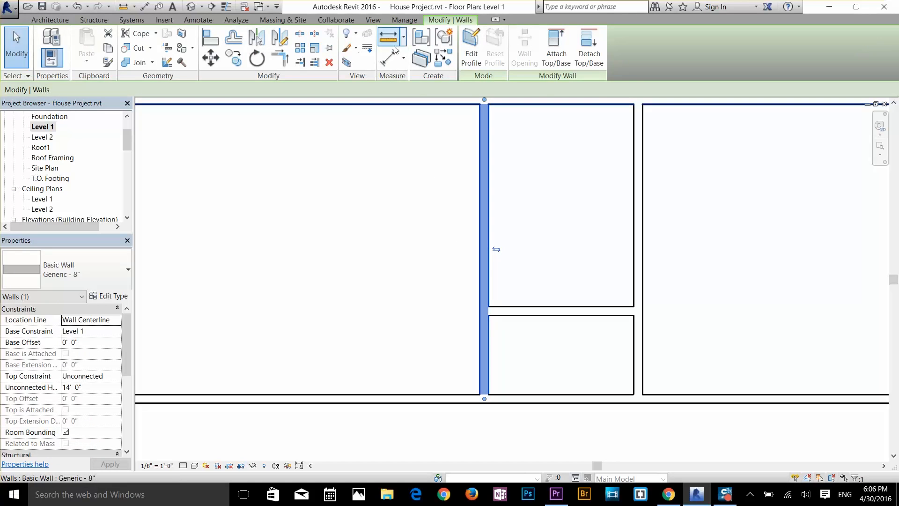
click(317, 35)
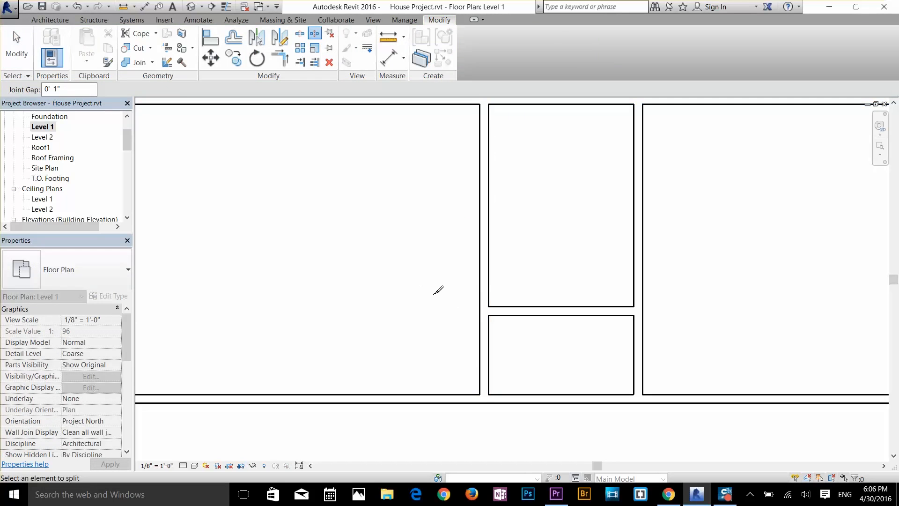
click(491, 313)
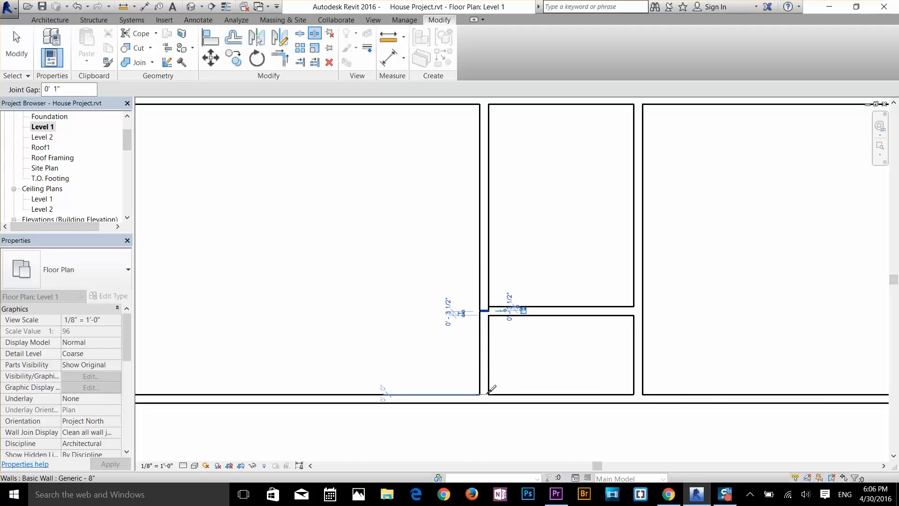
key(Escape)
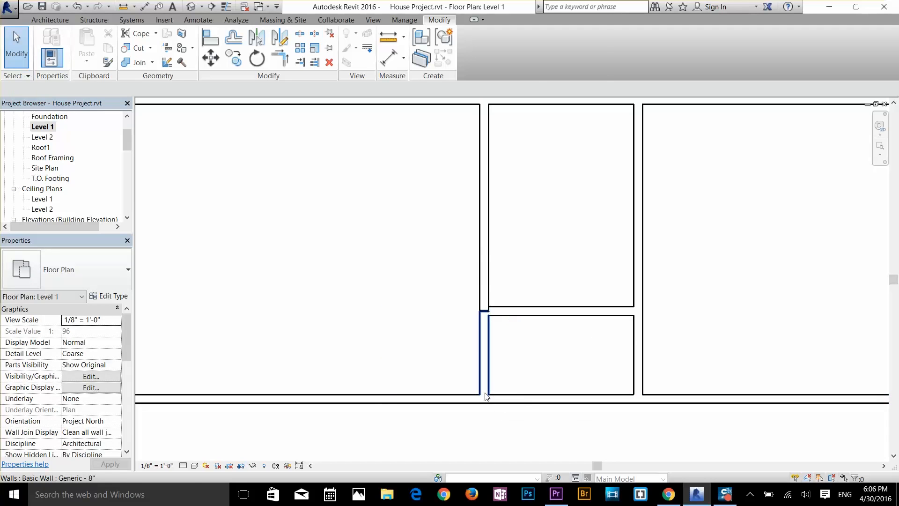
Step: Delete the split wall's lower segment between the cross wall and the lower outer wall
click(486, 396)
click(522, 378)
click(493, 364)
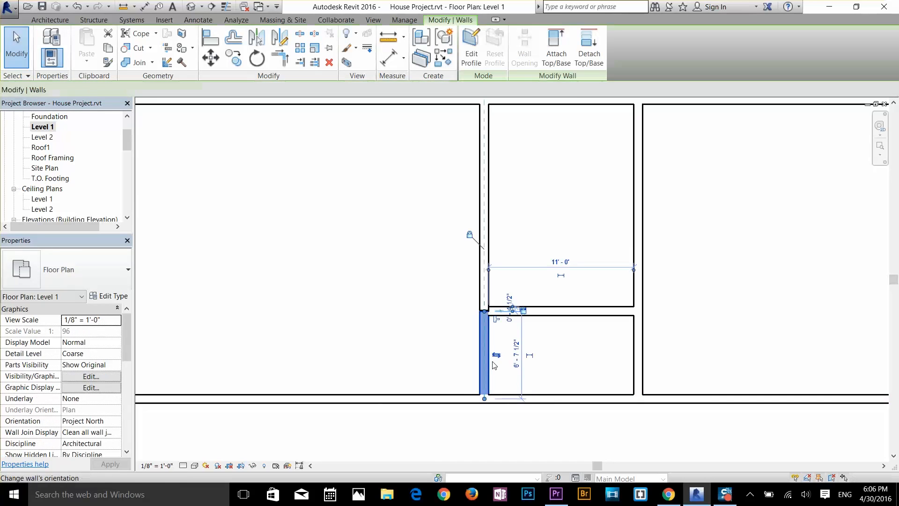
click(554, 376)
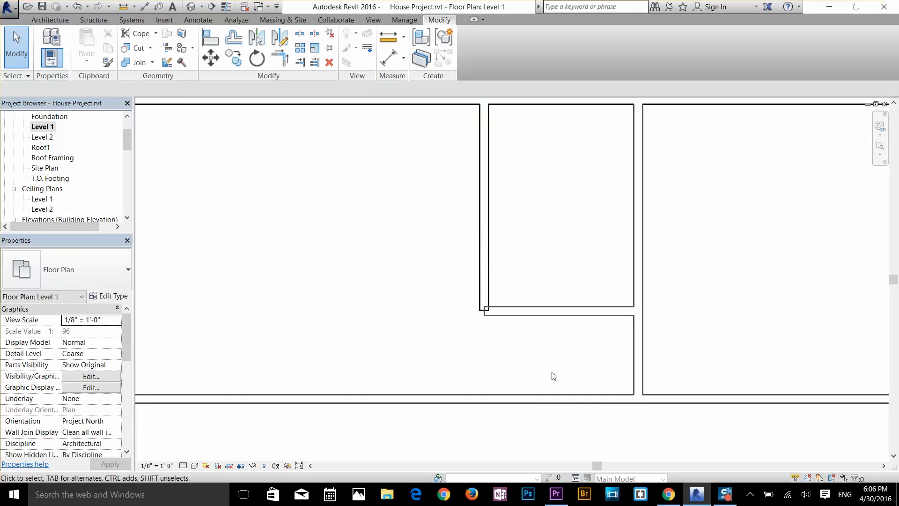
Step: Extend the cross wall's free end and the remaining vertical wall's lower end until they meet in a clean outer corner
scroll(492, 330, up, 3)
click(489, 307)
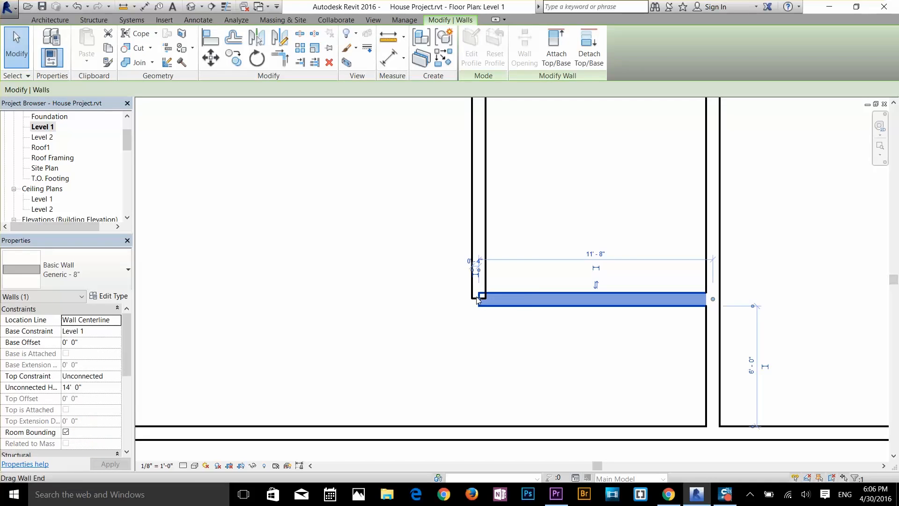
drag(479, 300, 472, 299)
click(483, 320)
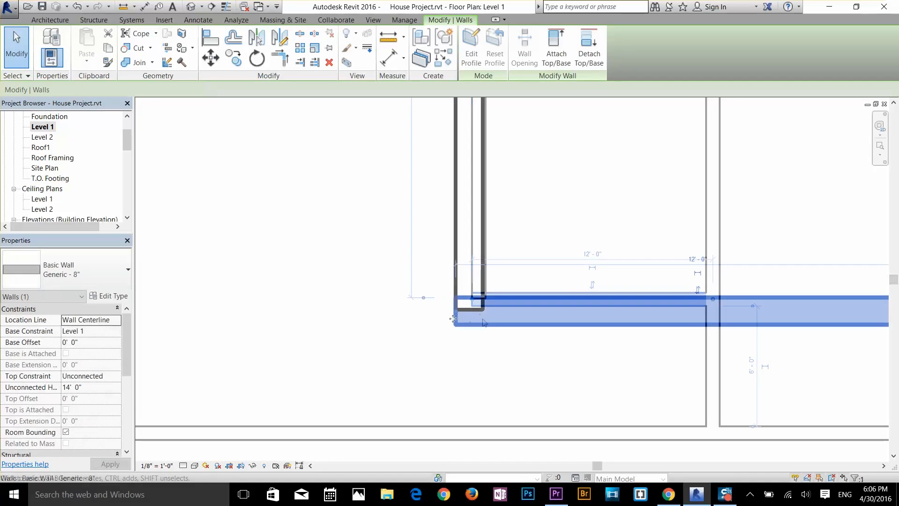
click(470, 306)
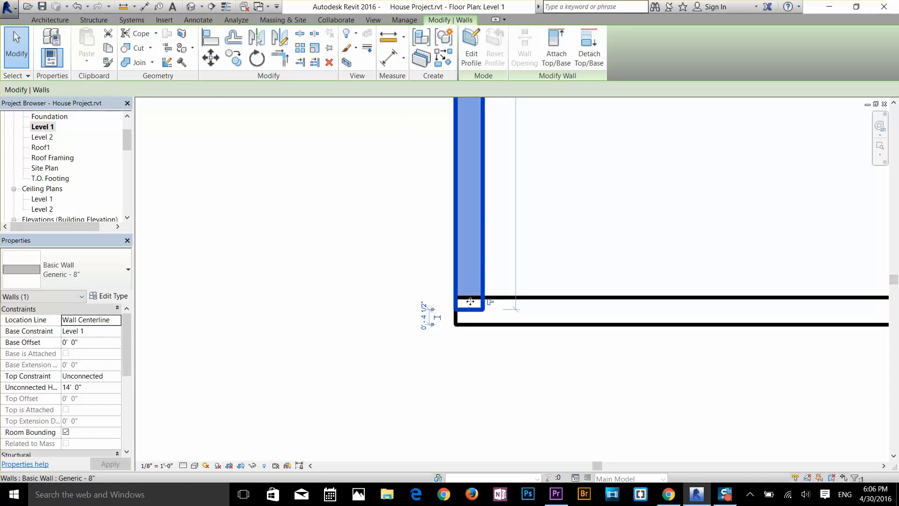
drag(470, 309, 469, 325)
click(489, 359)
scroll(515, 319, down, 4)
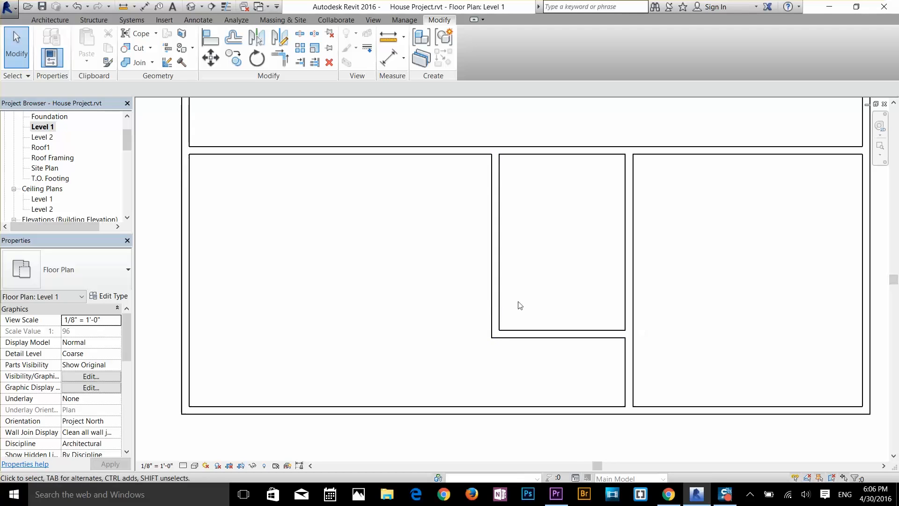
Step: Draw architectural walls enclosing a room in the plan's upper right corner, about 21'-10" wide and 18'-10" deep
scroll(520, 305, down, 3)
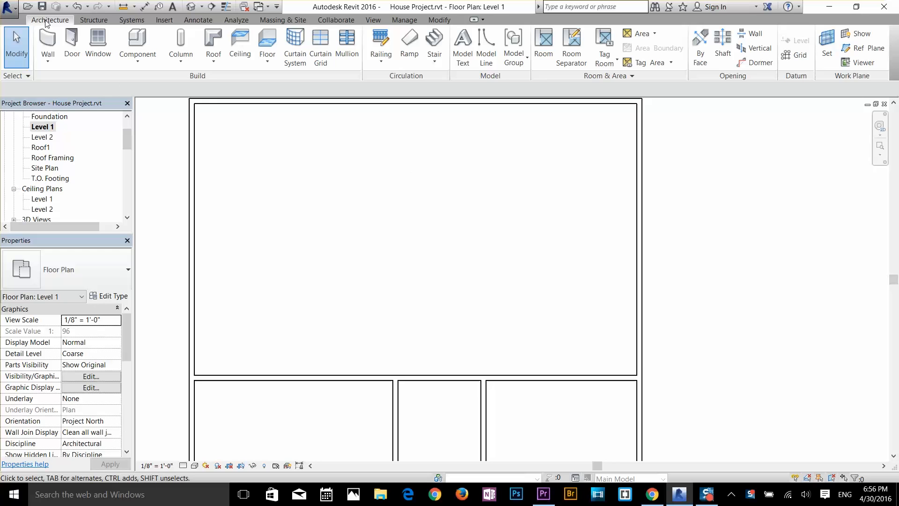
click(48, 60)
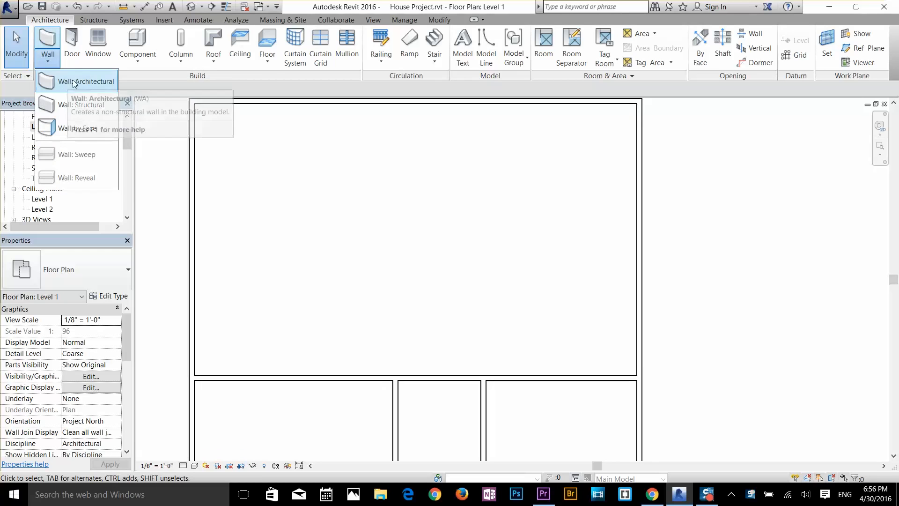
click(61, 82)
middle_drag(546, 179, 582, 254)
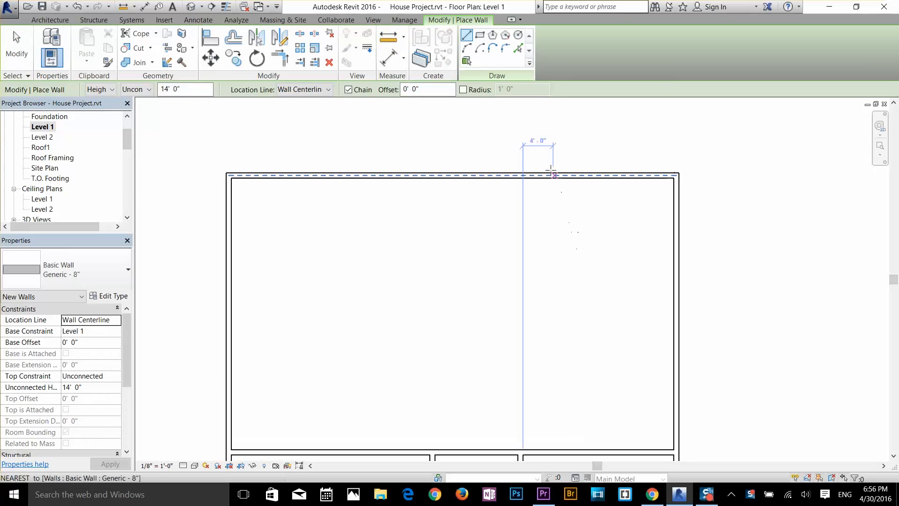
click(507, 176)
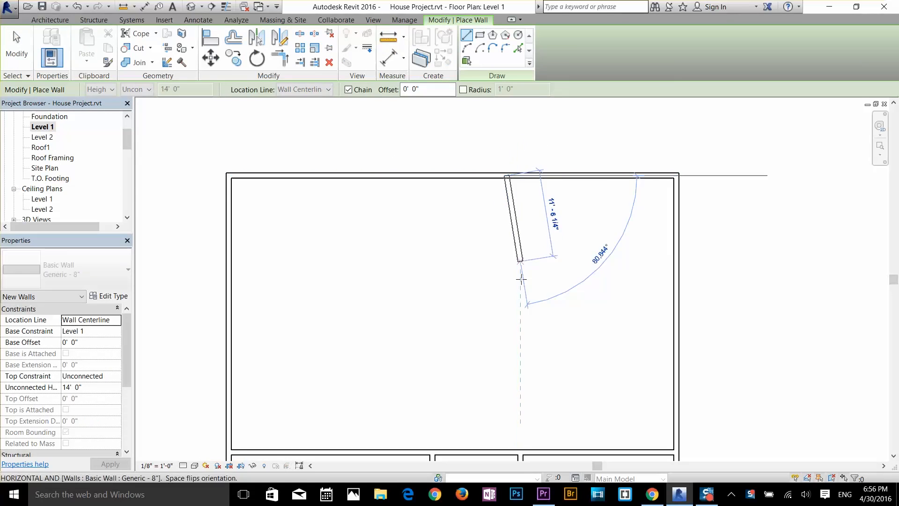
click(506, 322)
click(667, 319)
key(Escape)
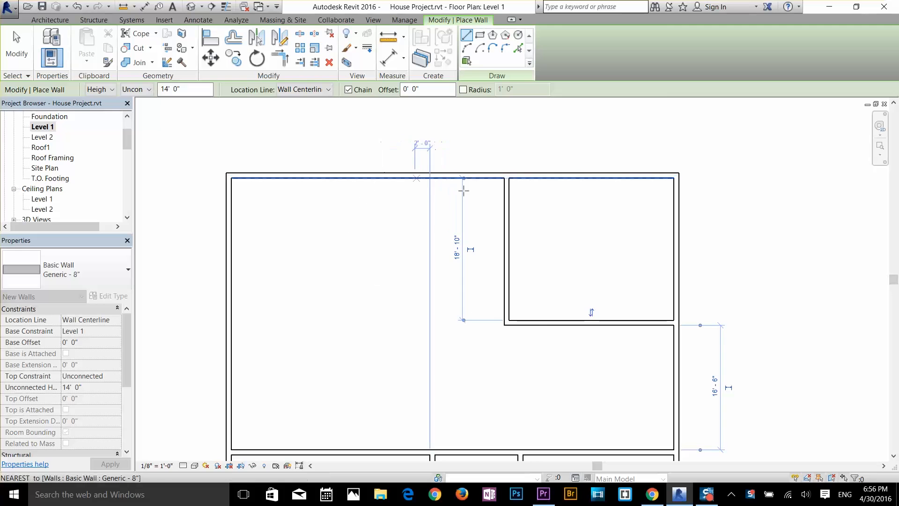
Step: Draw walls enclosing an upper middle room beside the right corner room, about 14'-10" wide and 10'-0" deep
click(506, 256)
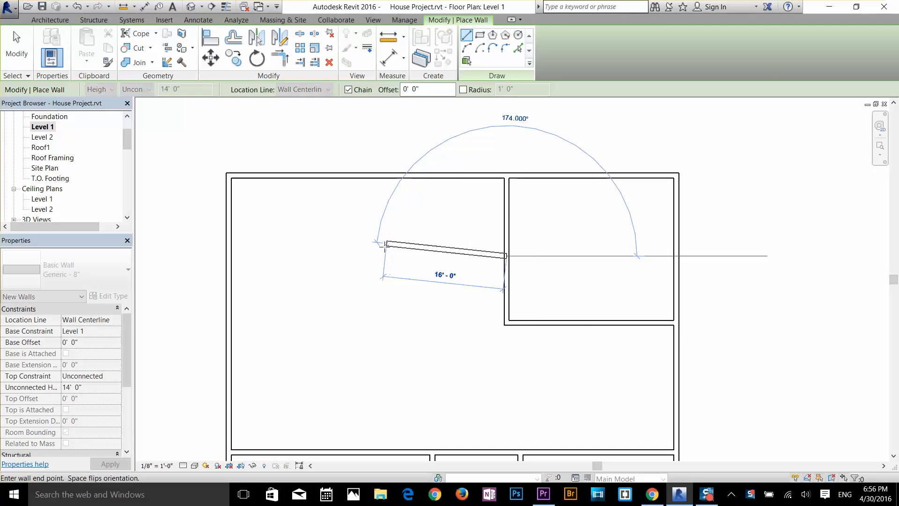
click(387, 176)
key(Escape)
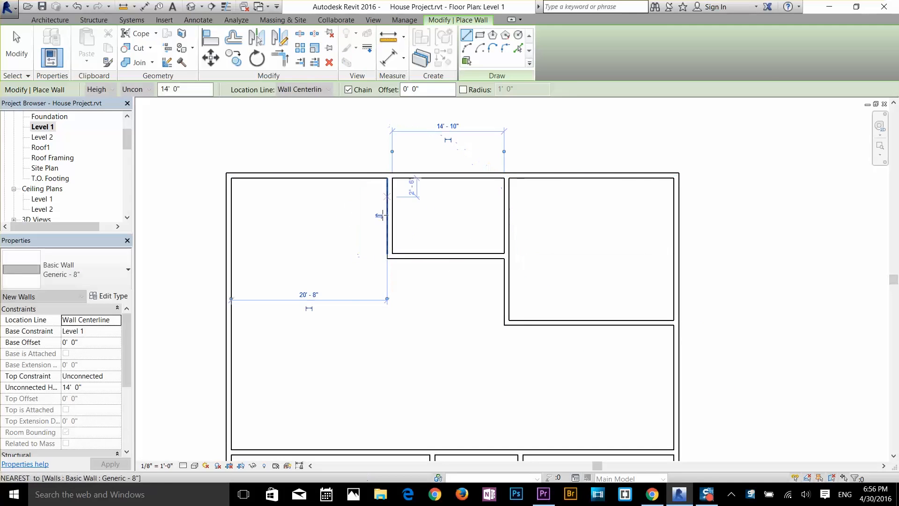
Step: Draw walls enclosing the upper left corner room, about 20'-8" wide, with its lower wall aligned to the right corner room's
click(389, 322)
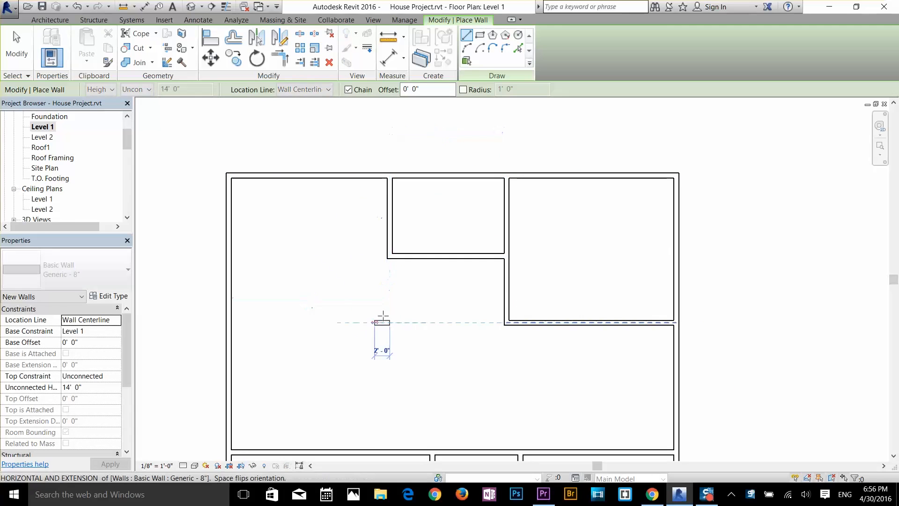
click(390, 322)
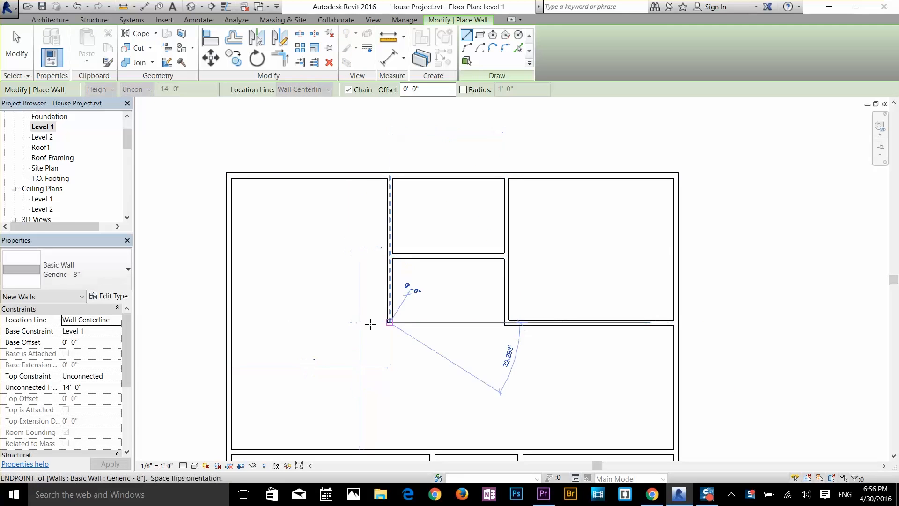
click(230, 319)
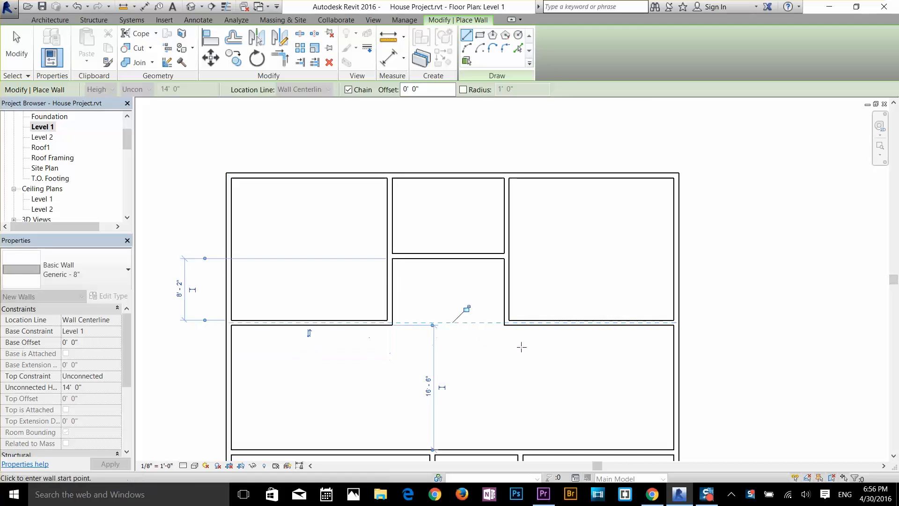
key(Escape)
scroll(532, 334, down, 2)
middle_drag(532, 323, 525, 229)
scroll(544, 277, up, 2)
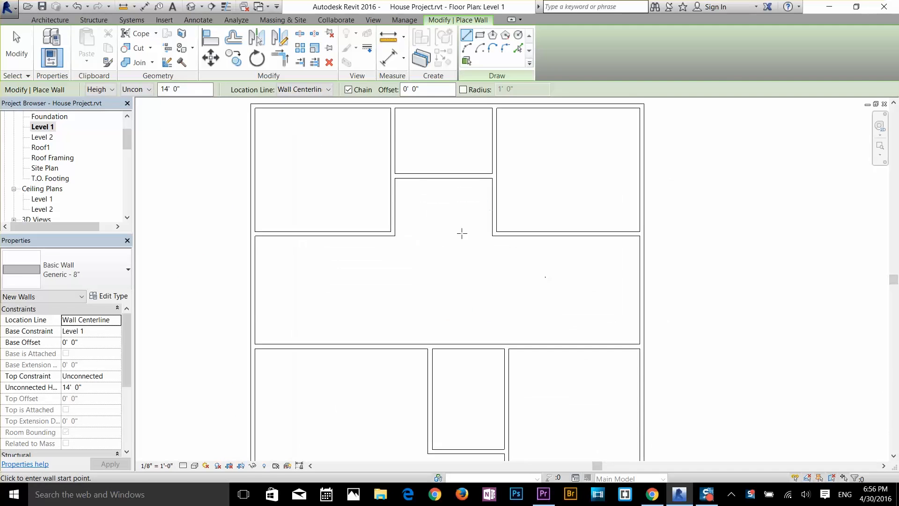
middle_drag(438, 230, 468, 303)
key(Escape)
key(Escape)
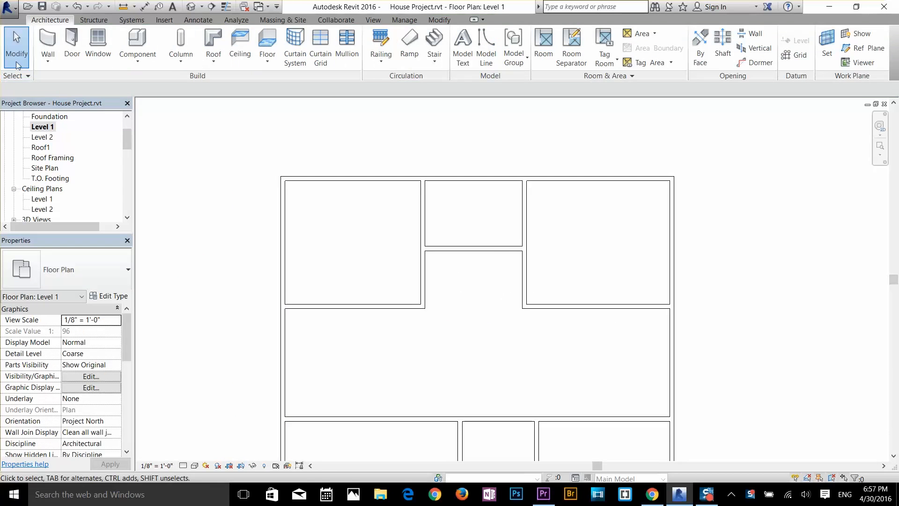
Step: Set the clear width of the upper right corner room to 20'-0" by relocating its left wall
scroll(686, 338, up, 1)
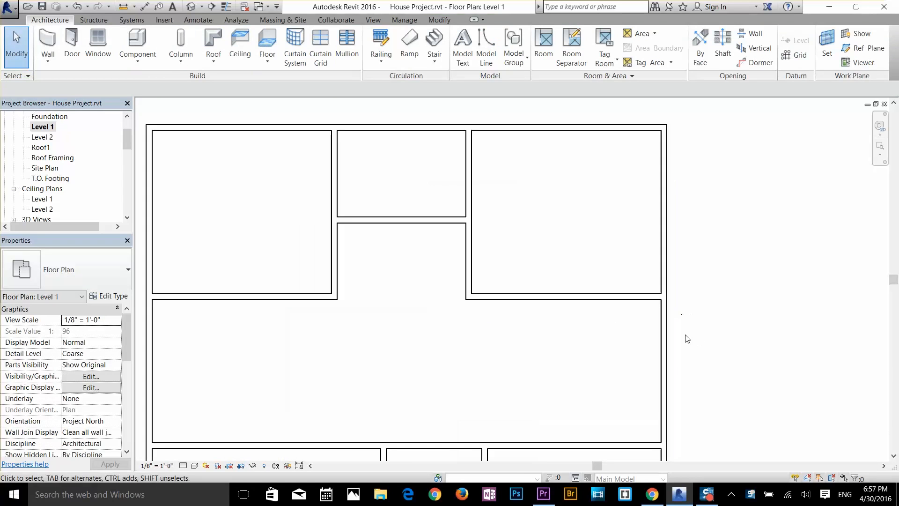
click(469, 257)
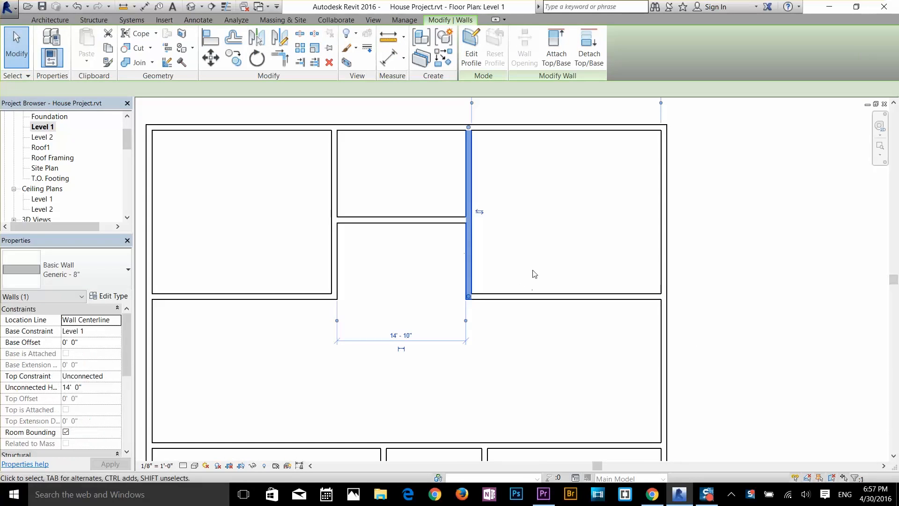
scroll(535, 274, down, 2)
click(558, 169)
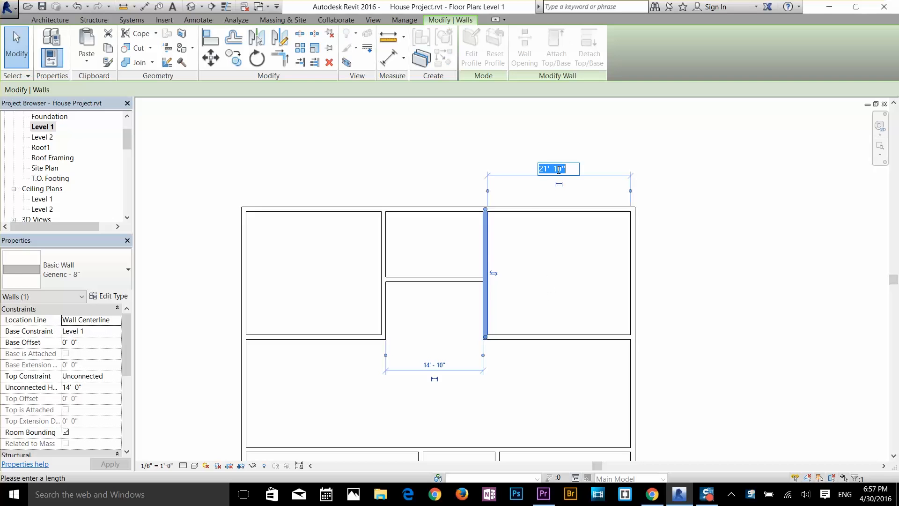
text(20)
key(Return)
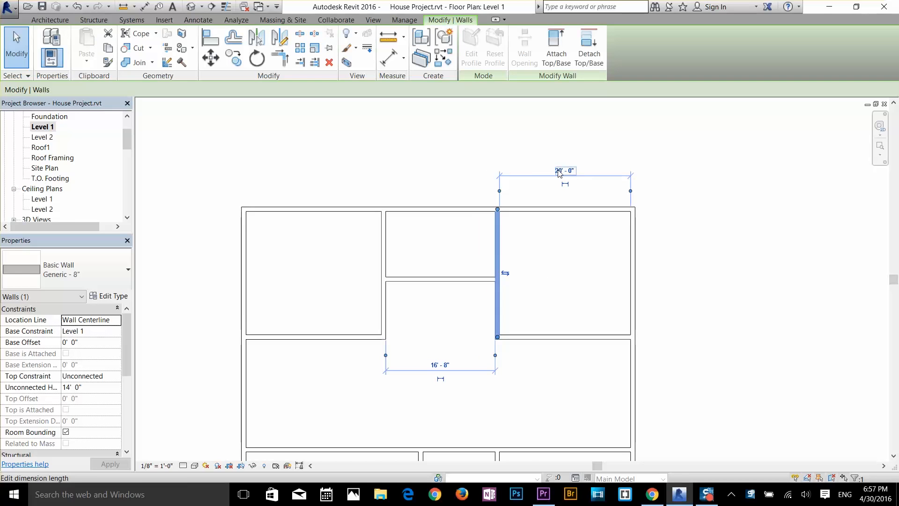
Step: Set the distance between the upper outer wall and the upper middle room's lower wall to 8'-0"
scroll(583, 161, down, 2)
scroll(565, 168, up, 3)
middle_drag(592, 228, 624, 352)
scroll(508, 268, up, 1)
click(450, 260)
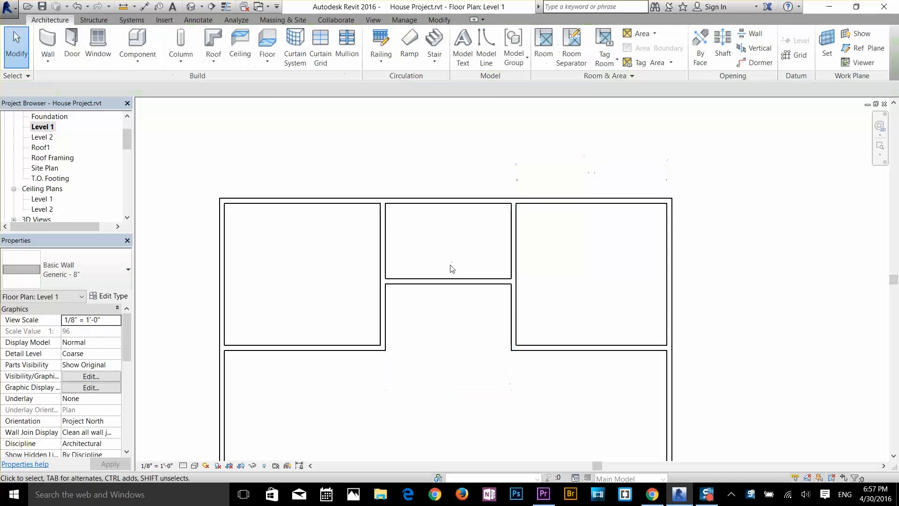
click(447, 282)
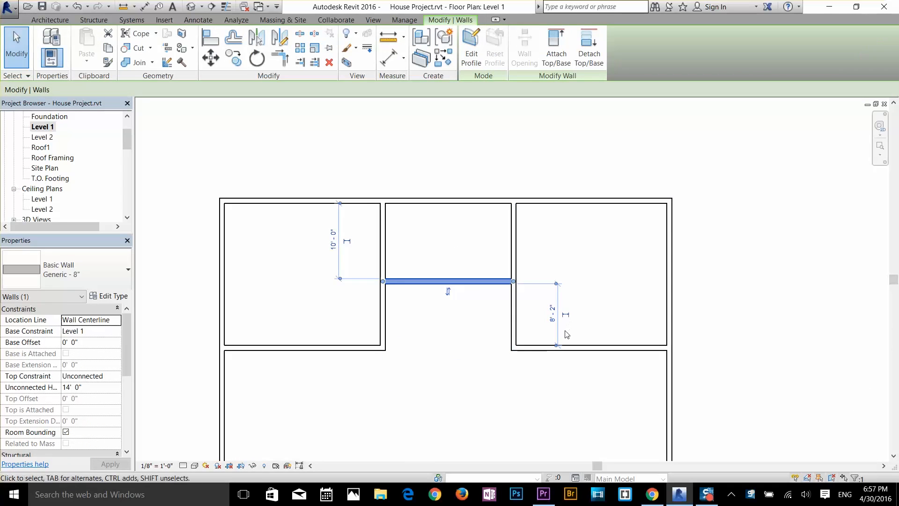
click(334, 239)
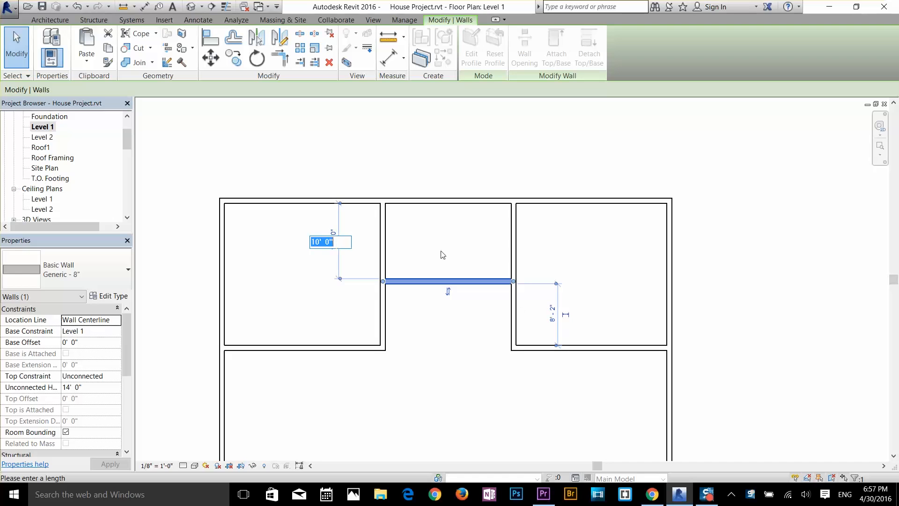
text(8)
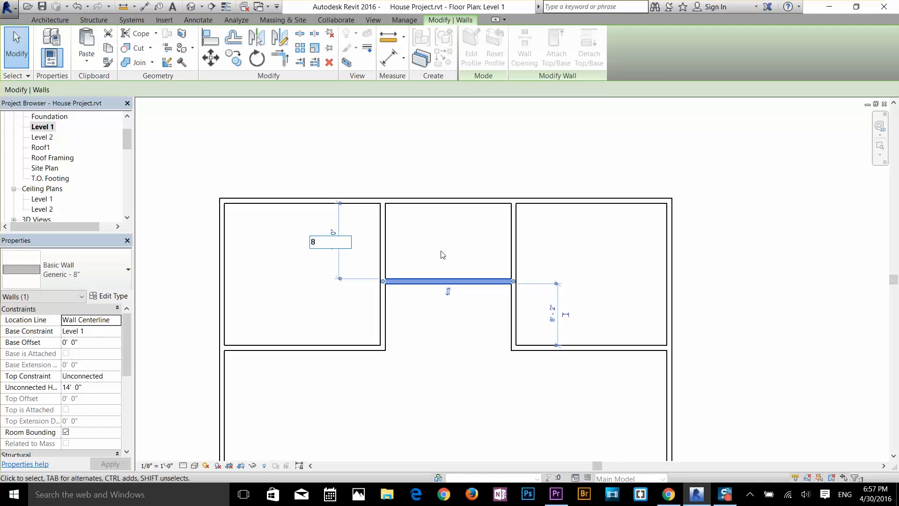
key(Return)
click(448, 306)
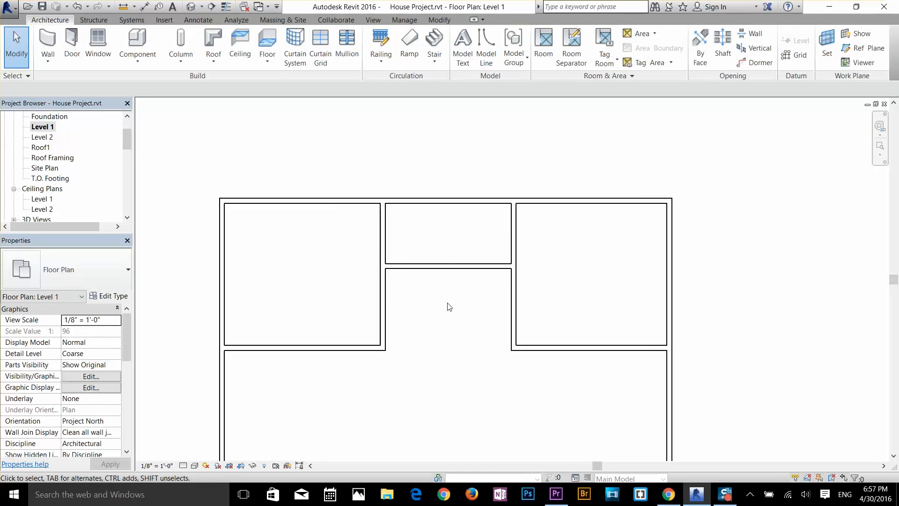
Step: Set the clear width of the upper left corner room to 15'-0" by relocating its right wall
click(382, 299)
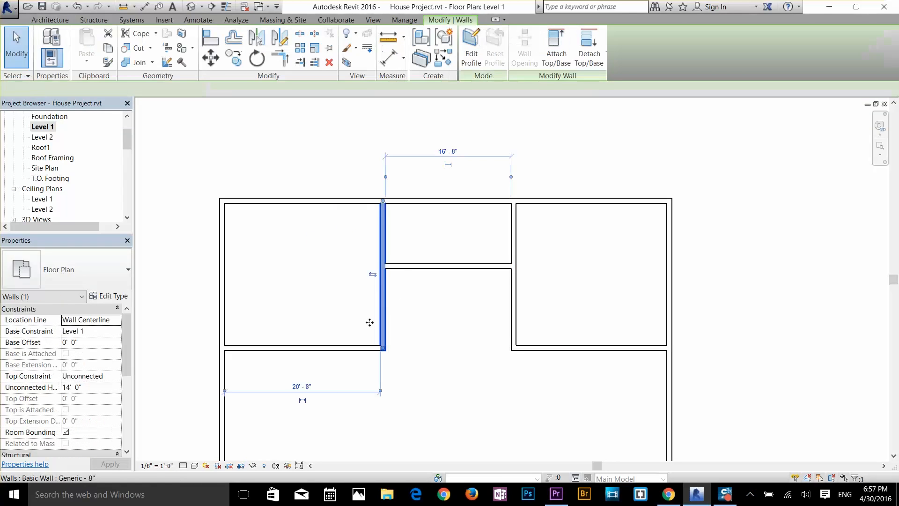
click(301, 387)
text(15)
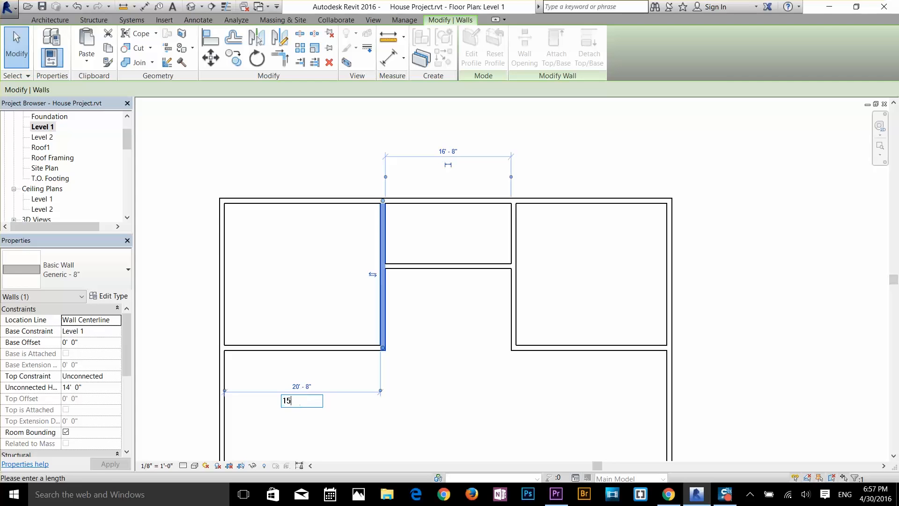
key(Return)
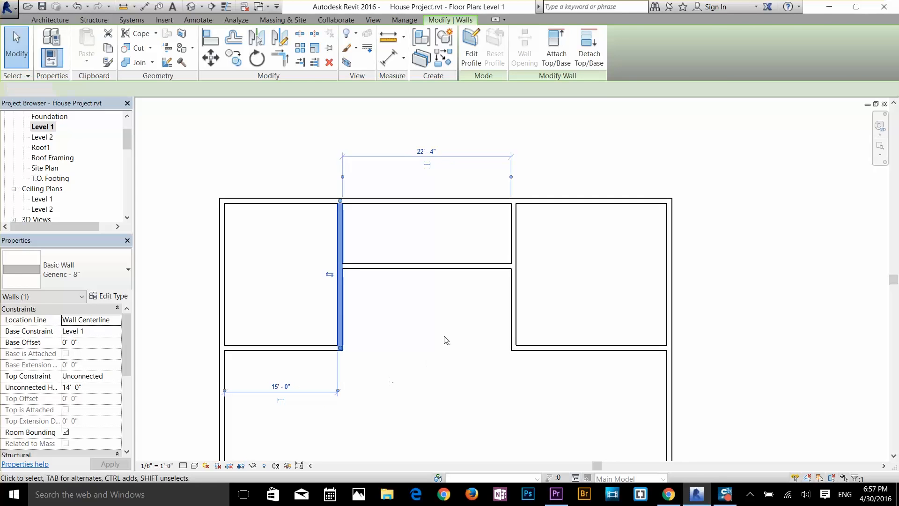
key(Escape)
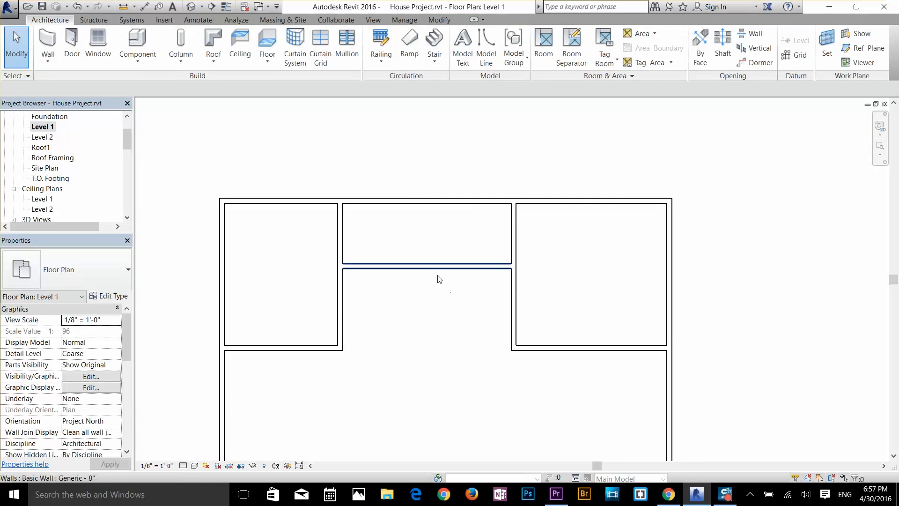
Step: Draw a wall extending the upper left corner room's right wall straight down to the long horizontal wall, enclosing a middle left room
scroll(420, 283, down, 1)
middle_drag(419, 283, 465, 216)
mouse_move(465, 259)
middle_down()
mouse_move(463, 225)
mouse_move(470, 263)
middle_up()
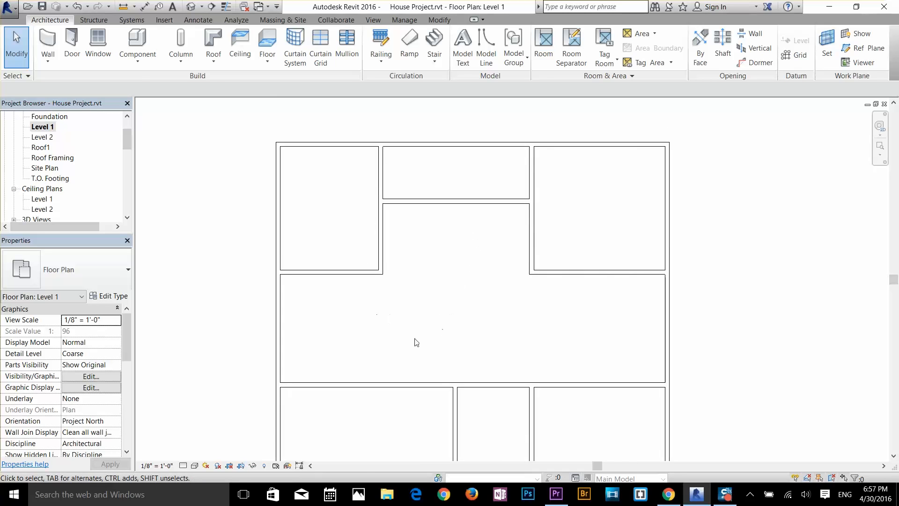
scroll(345, 287, up, 2)
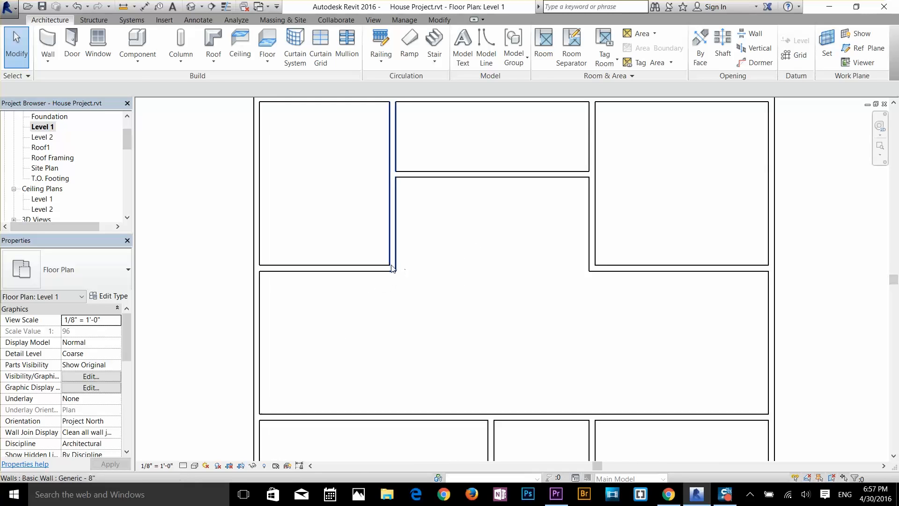
click(47, 46)
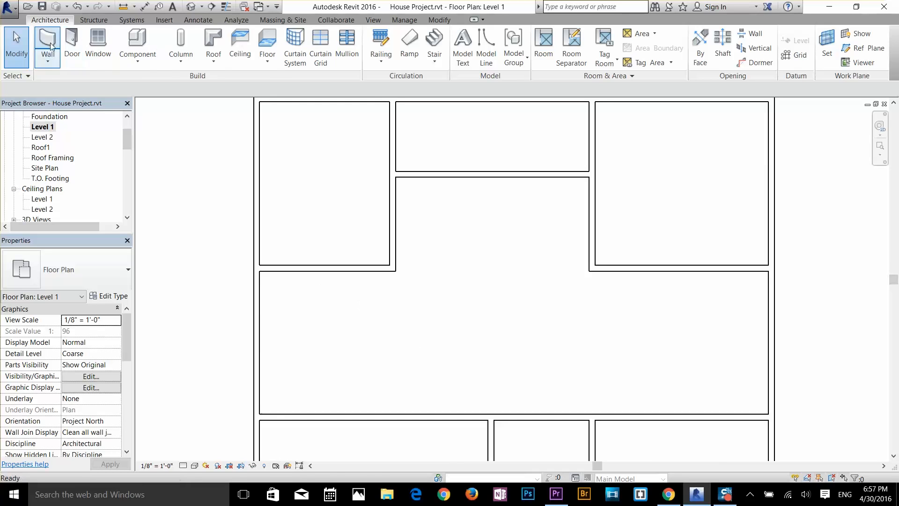
click(394, 269)
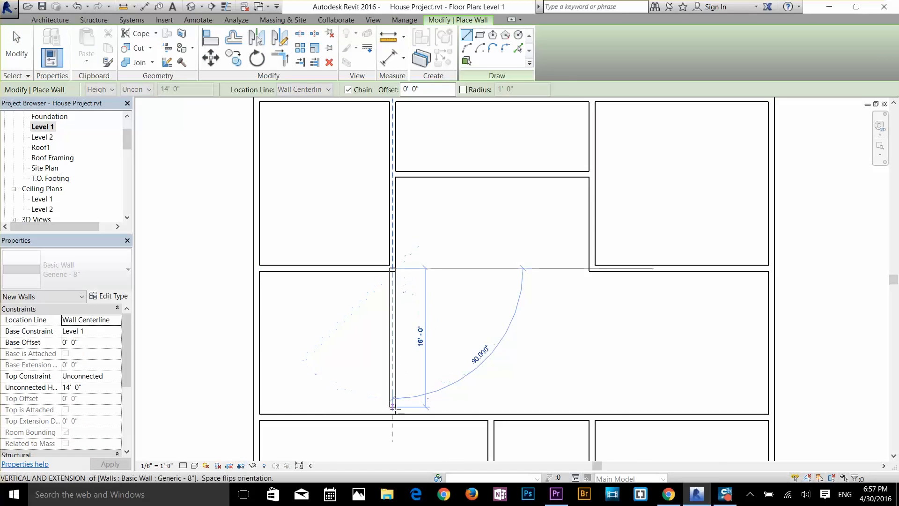
click(394, 416)
key(Escape)
key(Escape)
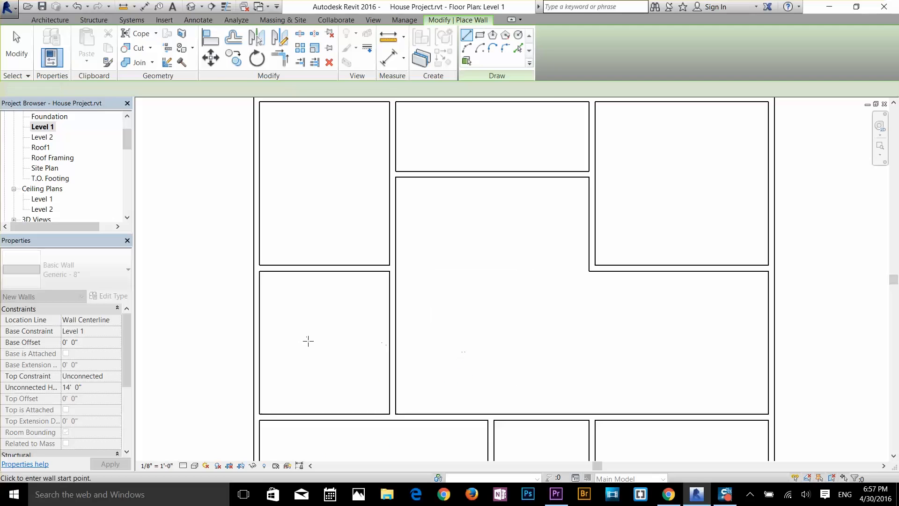
scroll(316, 335, down, 1)
middle_drag(398, 295, 403, 229)
scroll(403, 228, down, 1)
middle_drag(457, 241, 454, 271)
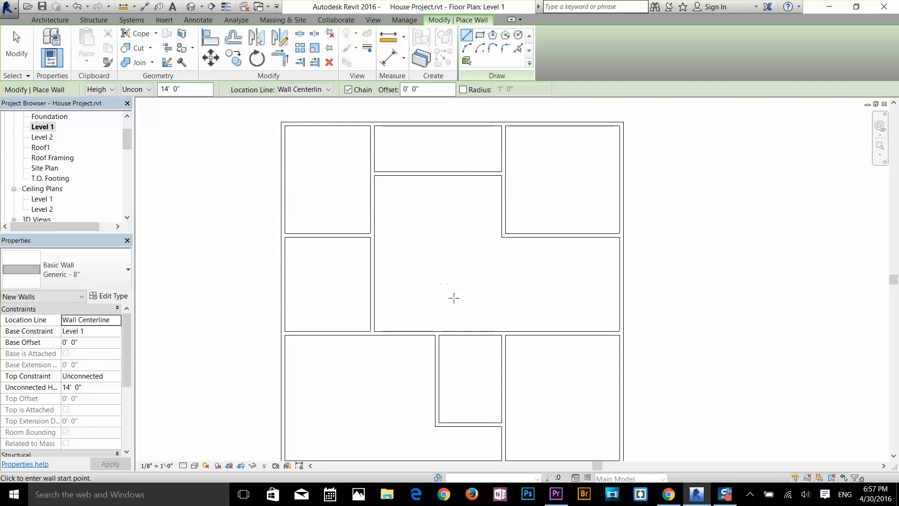
key(Escape)
key(Escape)
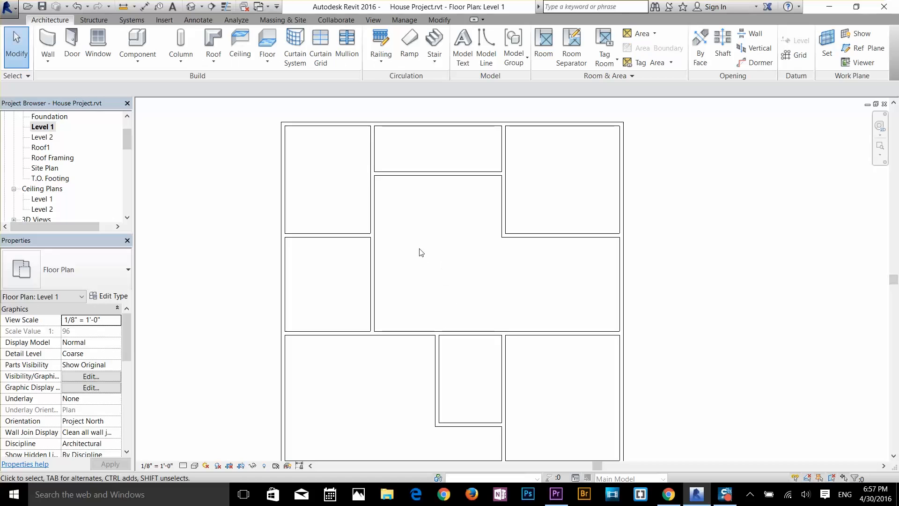
Step: Shorten the lower outer wall so it ends at the lower right room's left wall, leaving that room open below
middle_drag(497, 297, 494, 226)
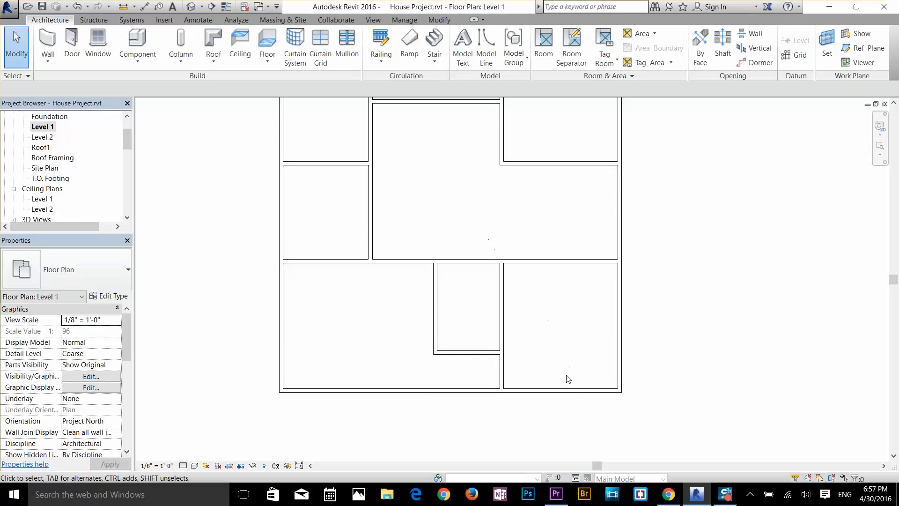
click(583, 394)
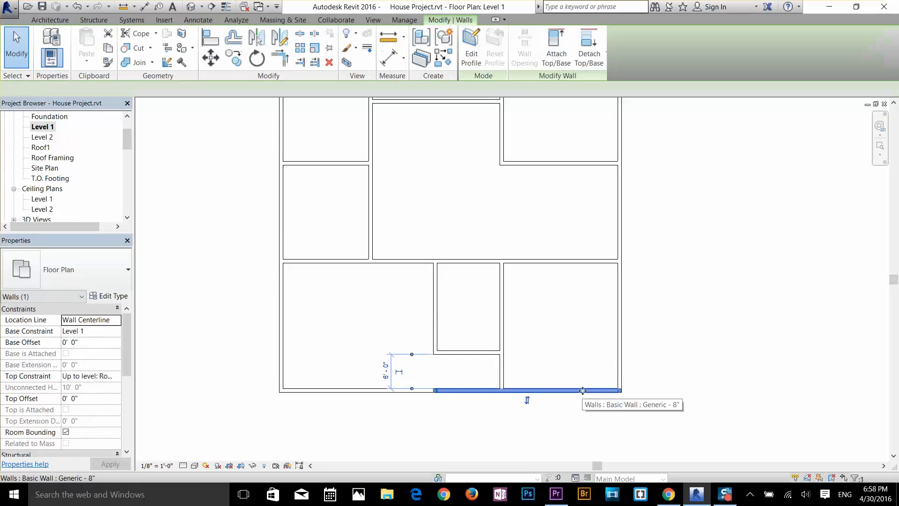
scroll(622, 412, up, 2)
drag(618, 380, 439, 380)
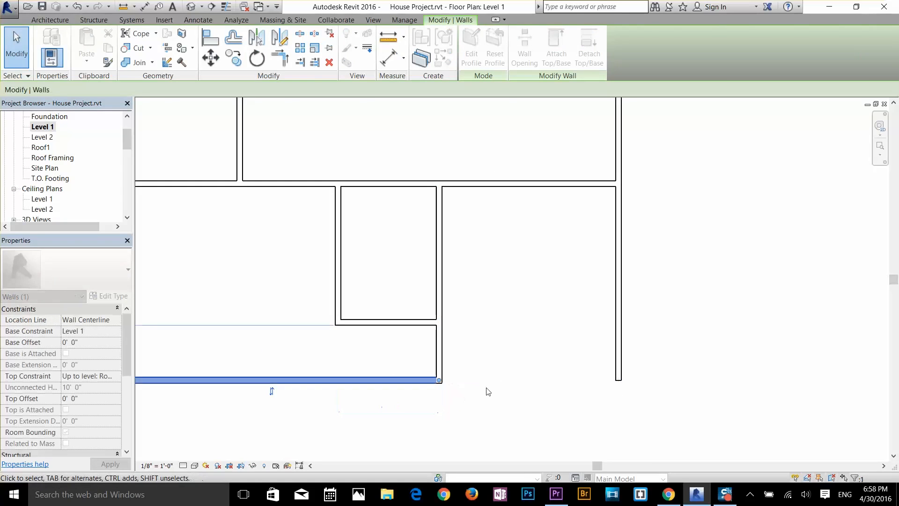
click(532, 375)
scroll(554, 309, down, 2)
middle_drag(521, 294, 573, 336)
middle_drag(515, 233, 518, 263)
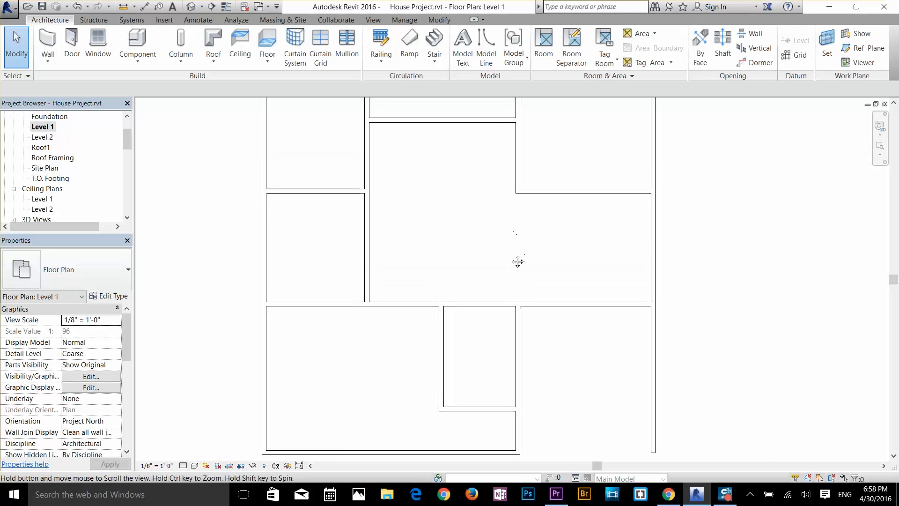
click(72, 44)
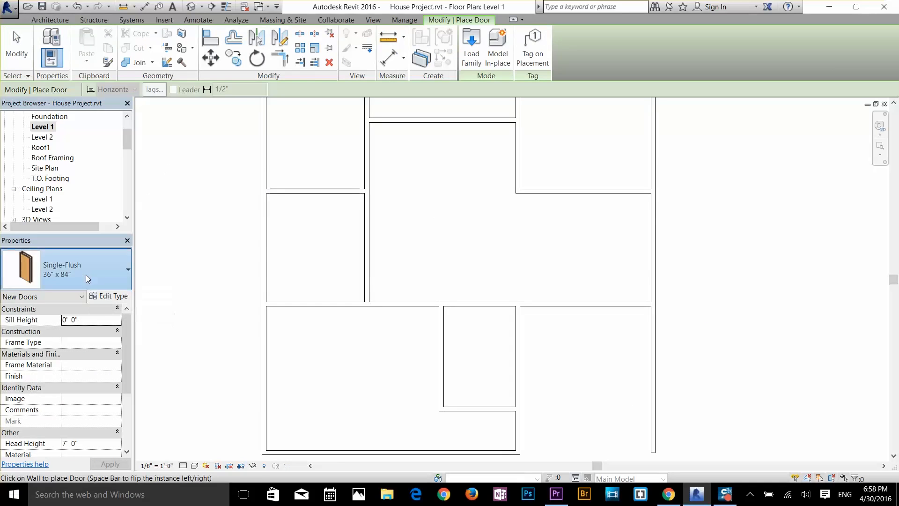
click(86, 275)
scroll(65, 120, down, 3)
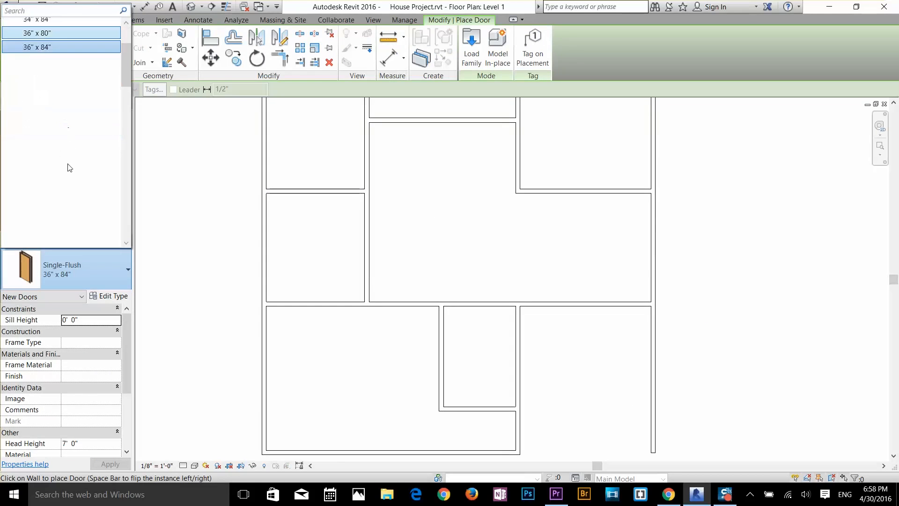
scroll(68, 164, up, 3)
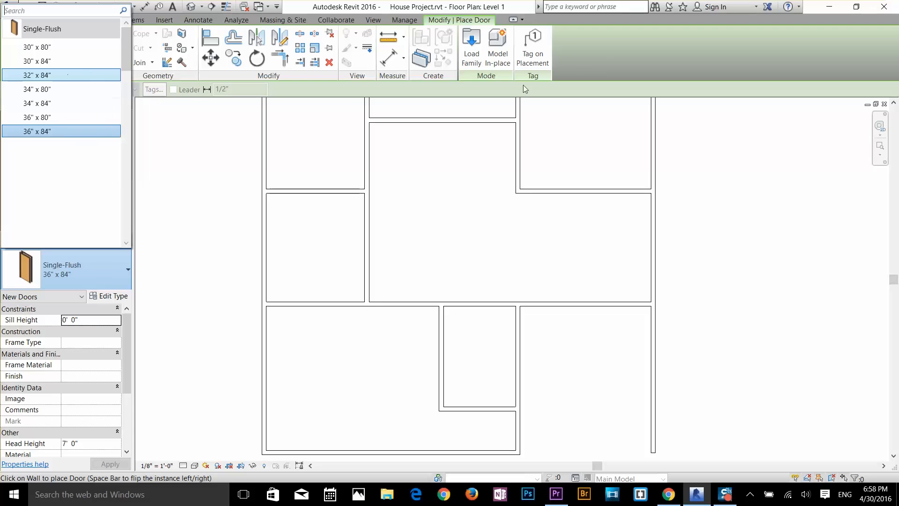
click(602, 63)
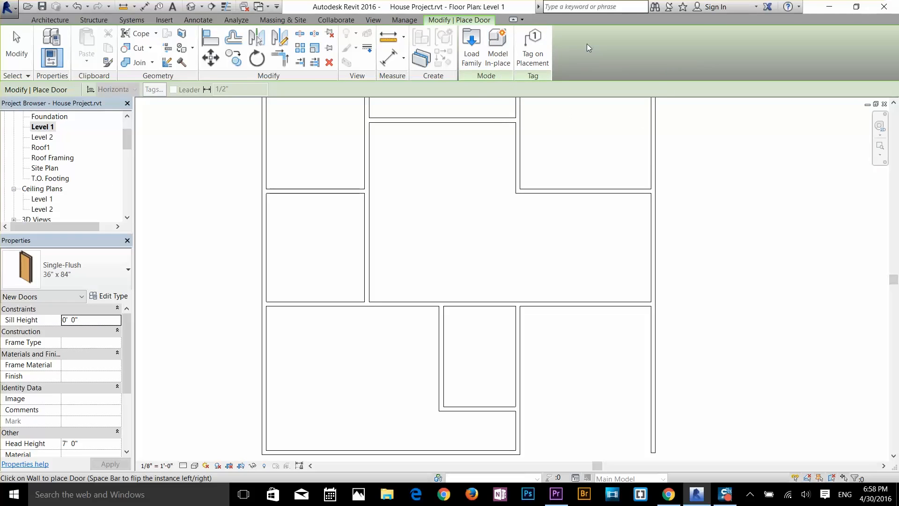
scroll(515, 206, down, 1)
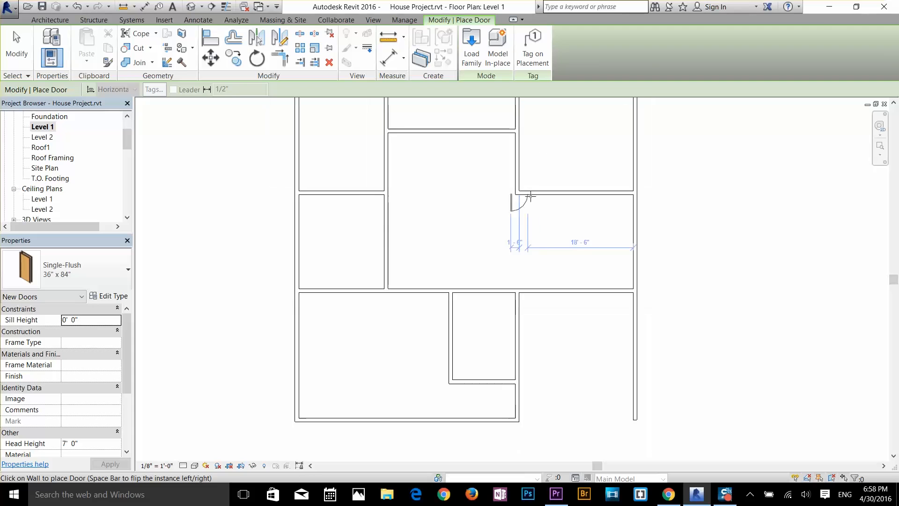
middle_drag(522, 196, 523, 230)
key(Escape)
key(Escape)
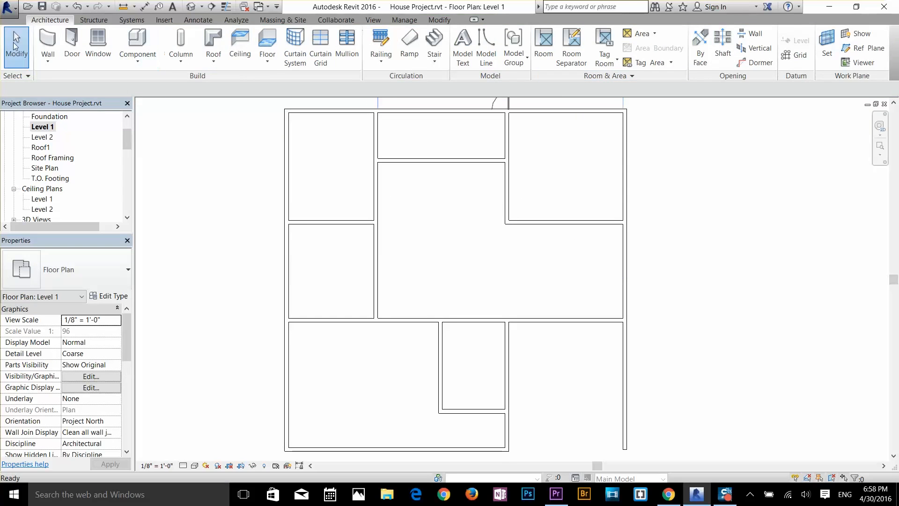
Step: Start placing a door, choose to load a new family and open the US Imperial library's Doors folder
click(82, 49)
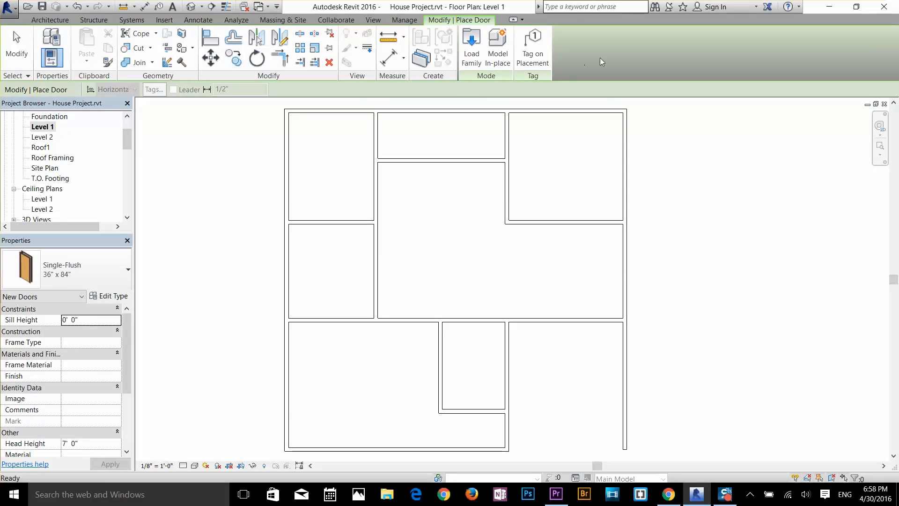
click(470, 45)
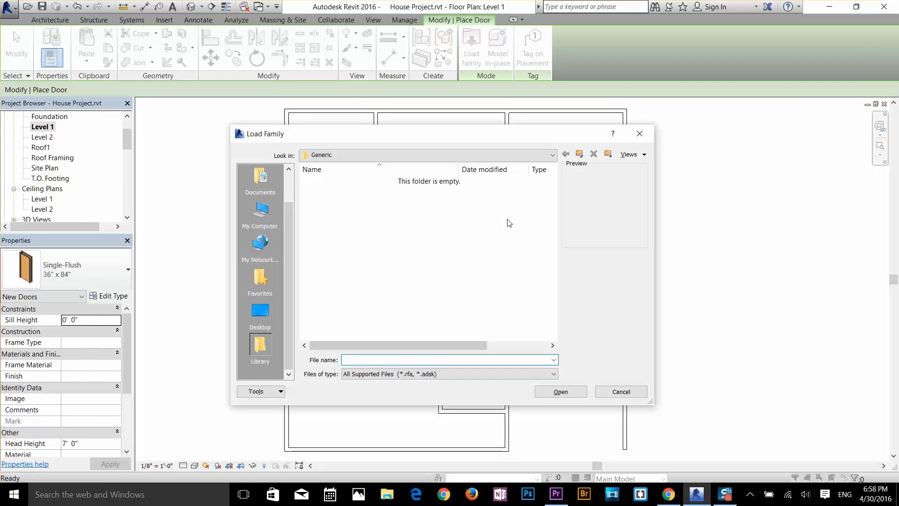
click(579, 156)
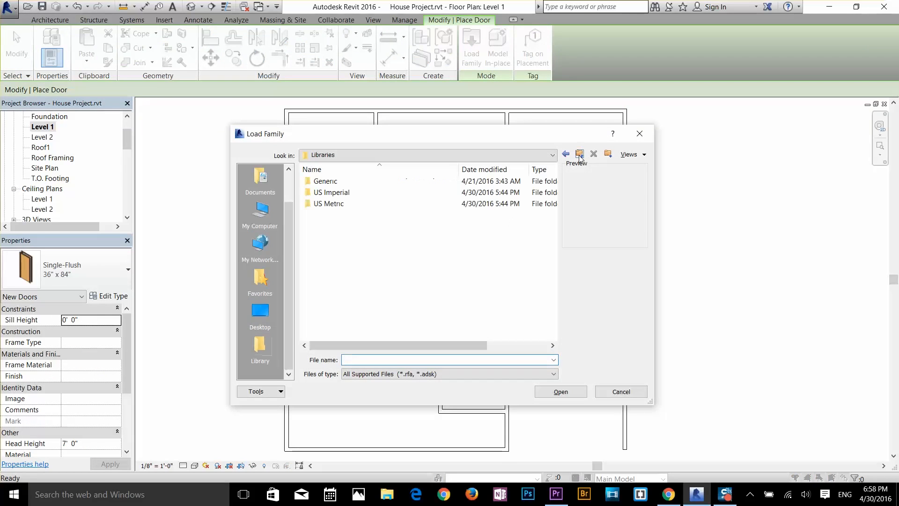
double_click(333, 193)
scroll(352, 254, down, 1)
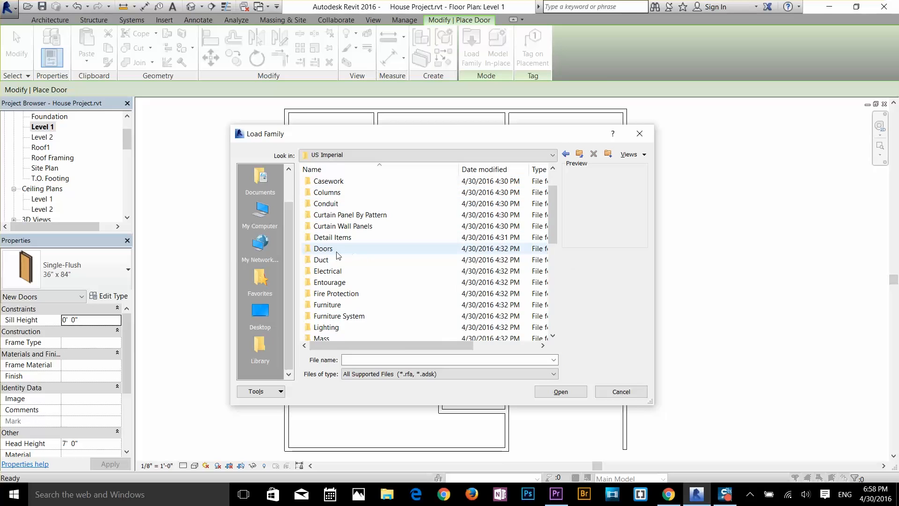
double_click(338, 255)
Step: Preview the door families in the Doors folder, comparing curtain wall, double, overhead and single door models
click(397, 220)
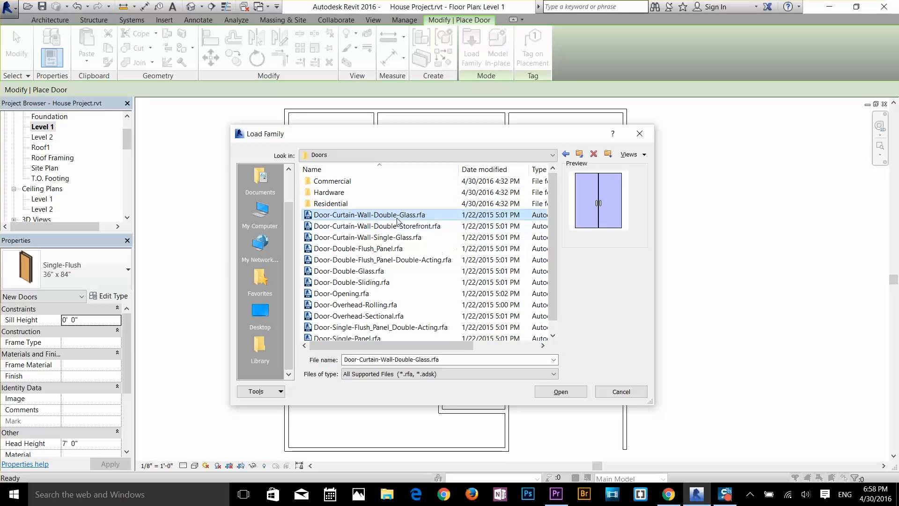
key(Down)
key(Down)
key(Down)
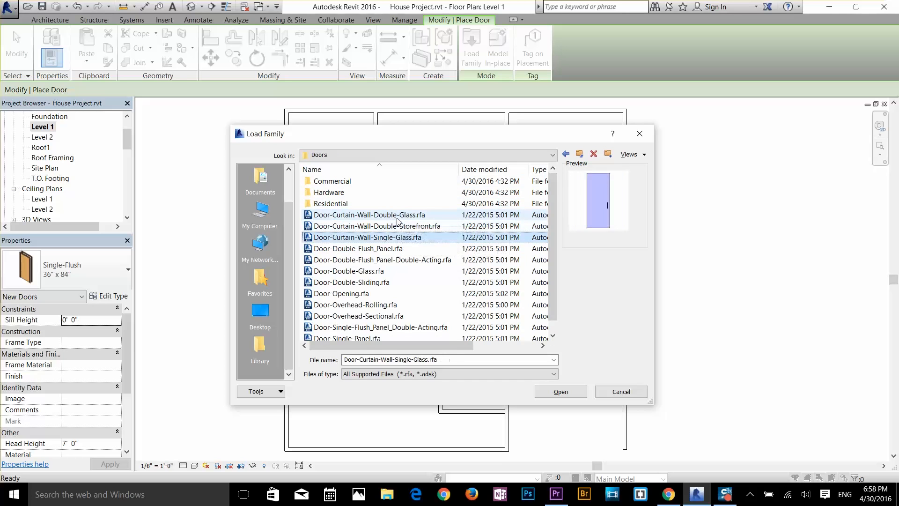
key(Down)
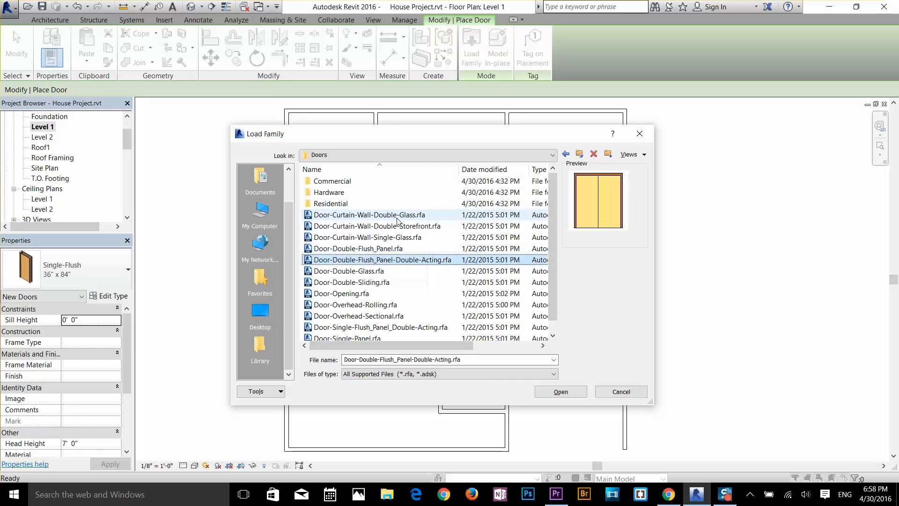
key(Down)
key(Up)
key(Down)
key(Down)
key(Down)
key(Down)
key(Down)
key(Down)
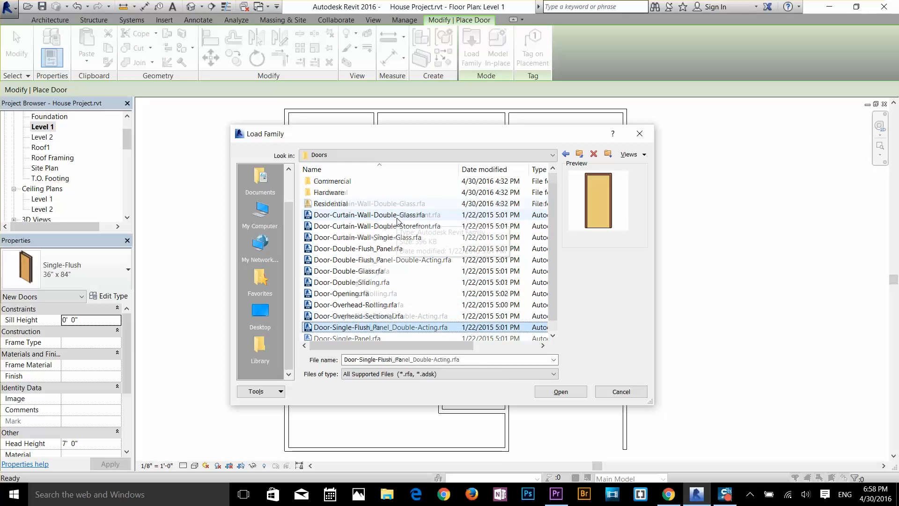
key(Down)
key(Up)
key(Up)
key(Up)
key(Up)
key(Up)
key(Up)
key(Up)
key(Up)
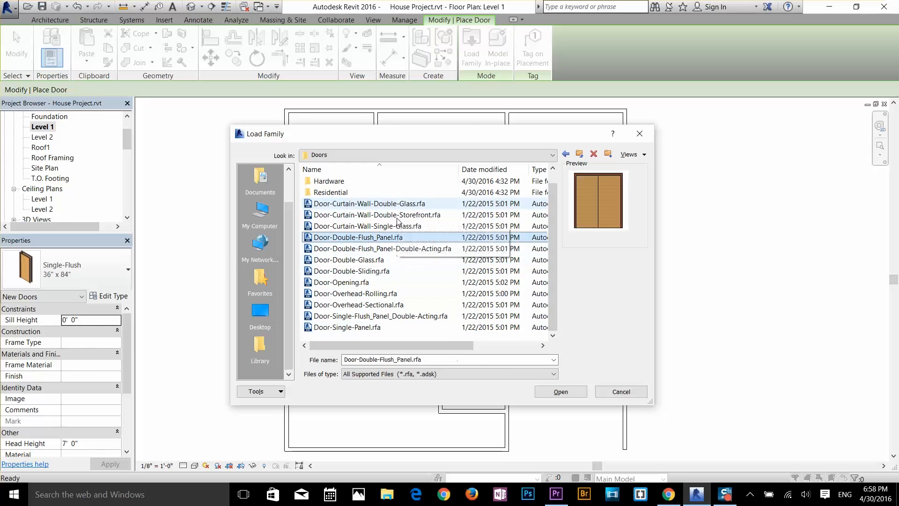
key(Up)
key(Down)
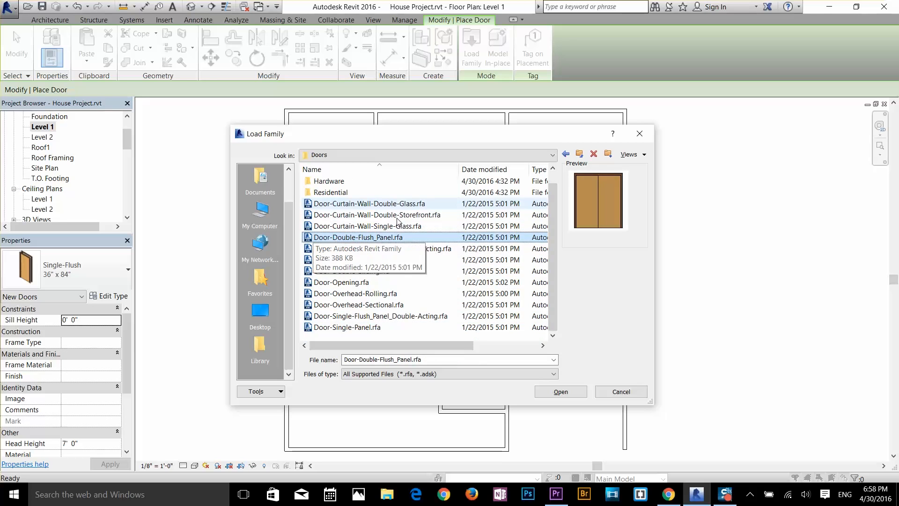
Step: Load the Door-Double-Flush_Panel.rfa family into the project, accepting the default selection of types
double_click(383, 238)
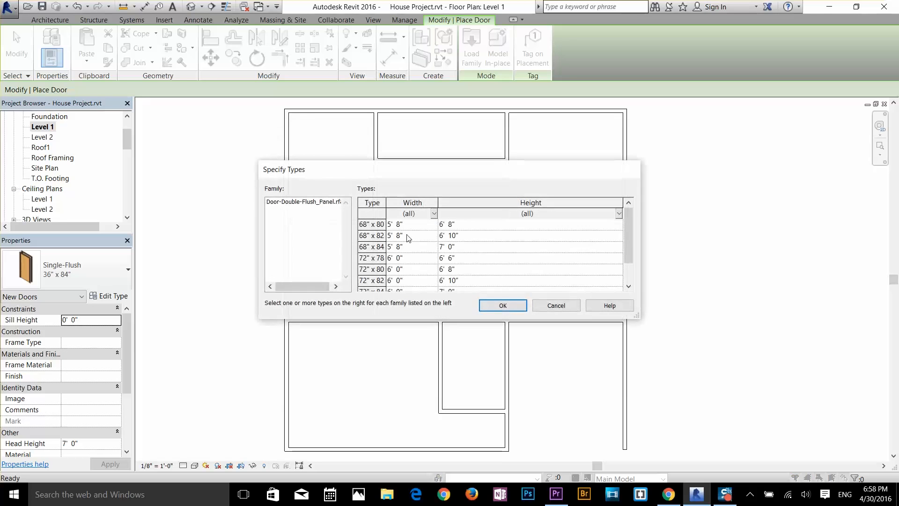
scroll(470, 273, down, 1)
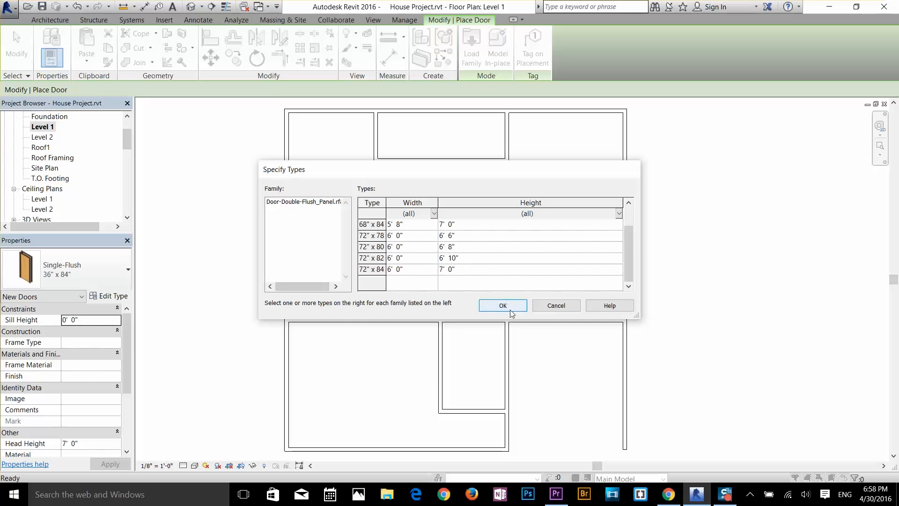
drag(639, 318, 722, 377)
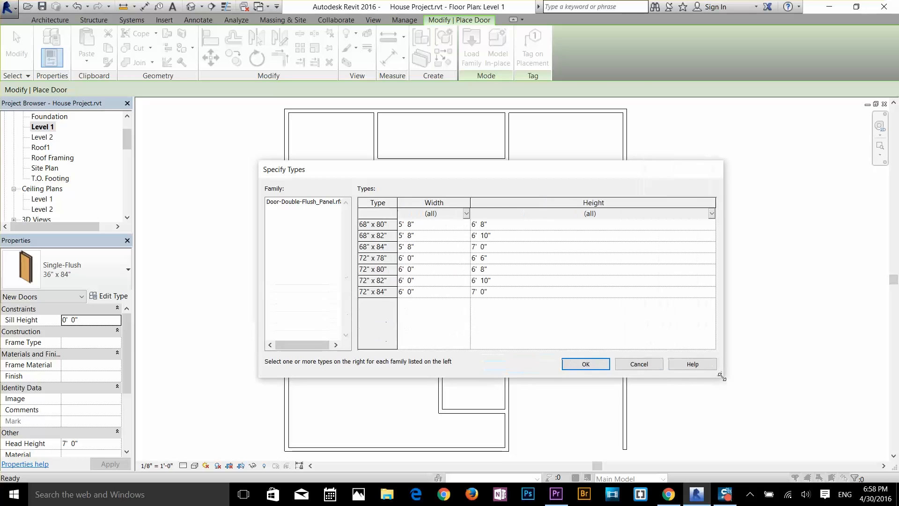
click(582, 364)
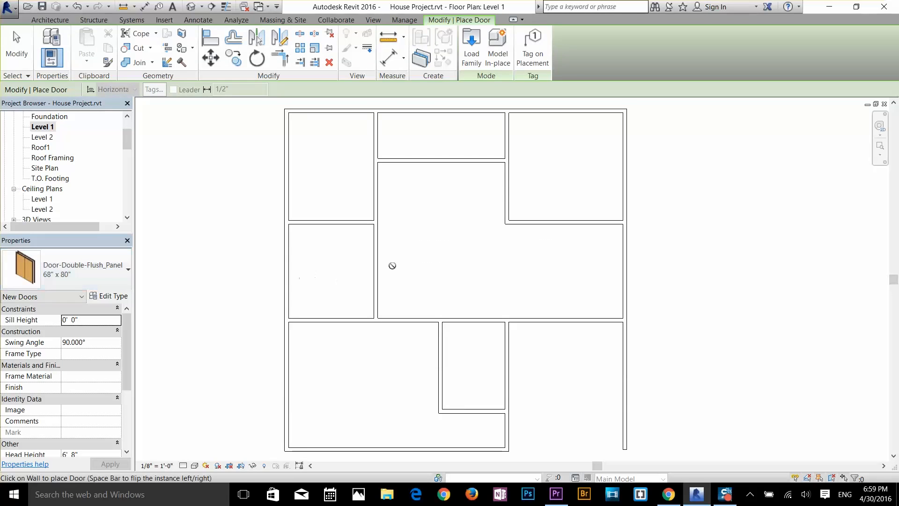
Step: Place a Door-Double-Flush_Panel 68" x 80" in the wall above the open lower right room, about 6" from that room's left wall
middle_drag(392, 266, 380, 210)
click(83, 275)
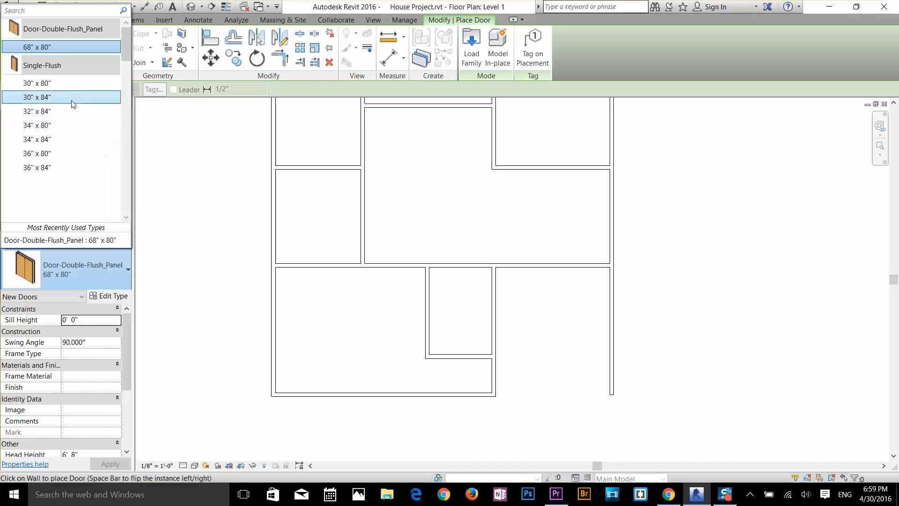
mouse_move(73, 83)
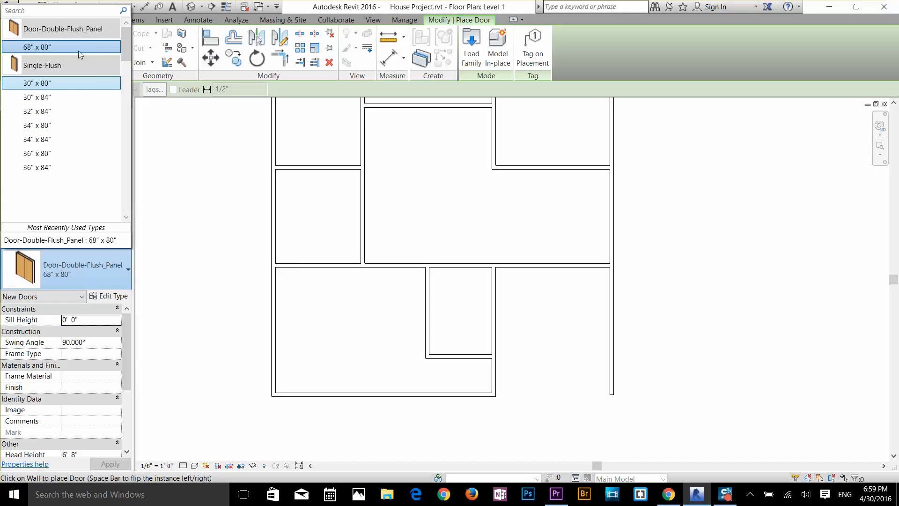
click(45, 47)
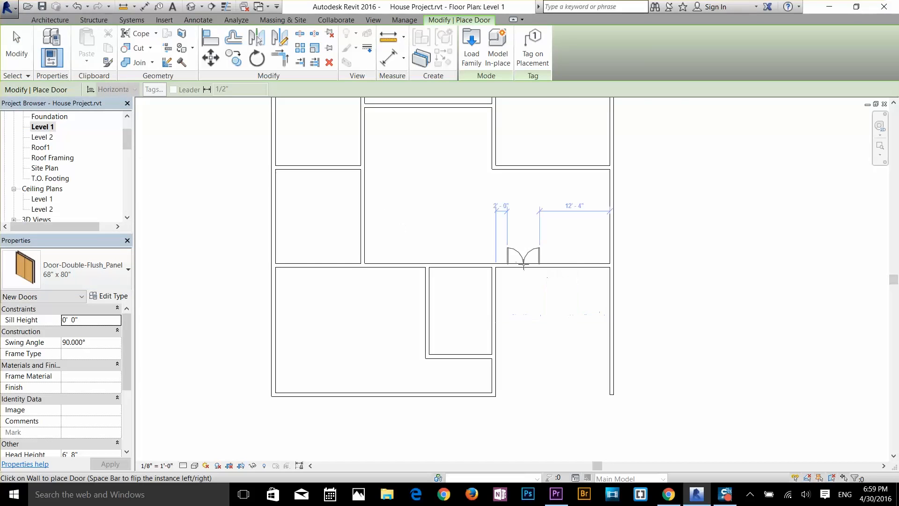
scroll(521, 261, up, 3)
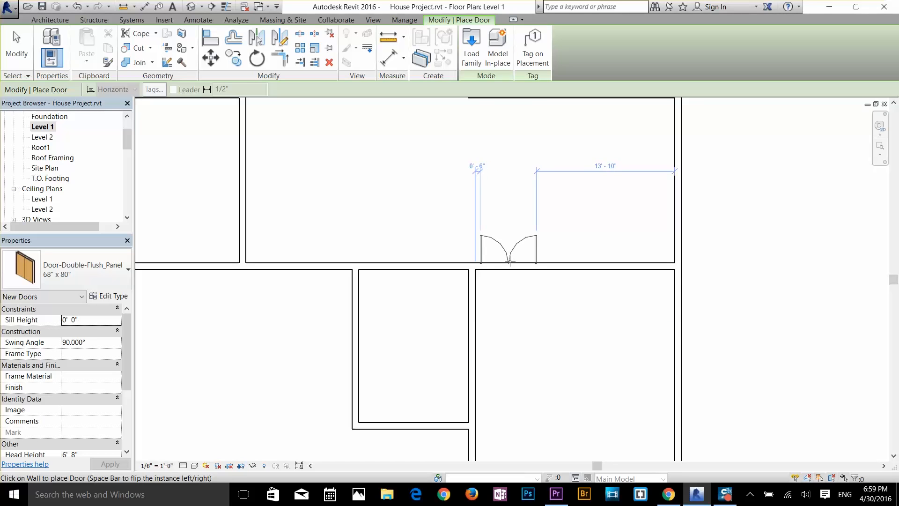
click(508, 265)
scroll(496, 266, up, 3)
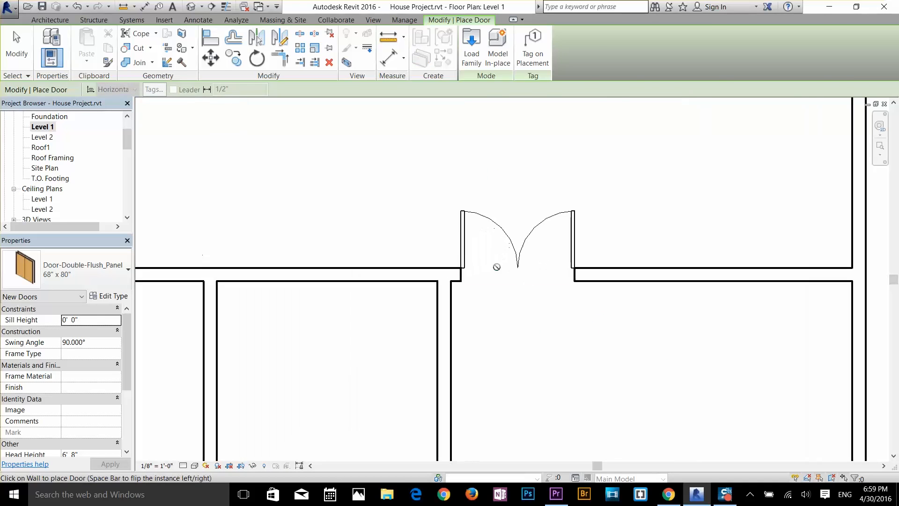
key(Escape)
key(Escape)
Step: Set the distance between the double door and the lower right room's left wall to 4.5"
click(465, 257)
scroll(473, 299, up, 3)
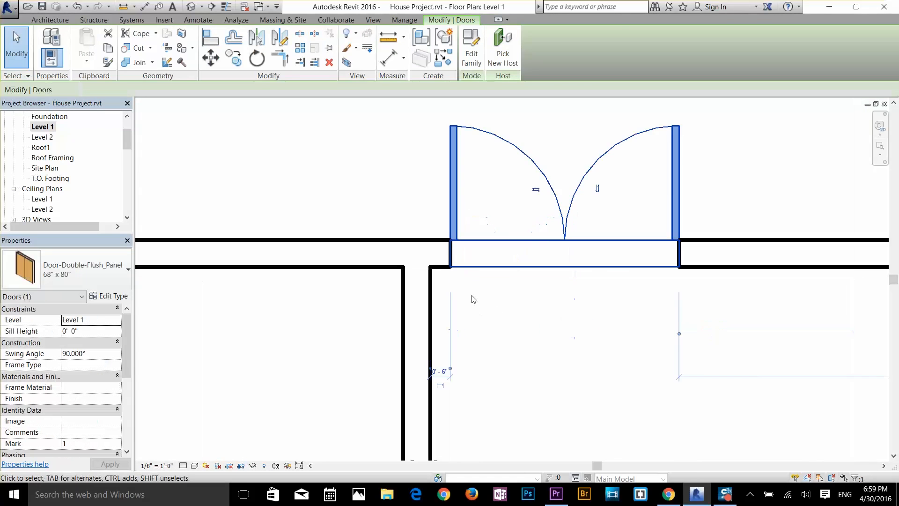
scroll(442, 390, up, 5)
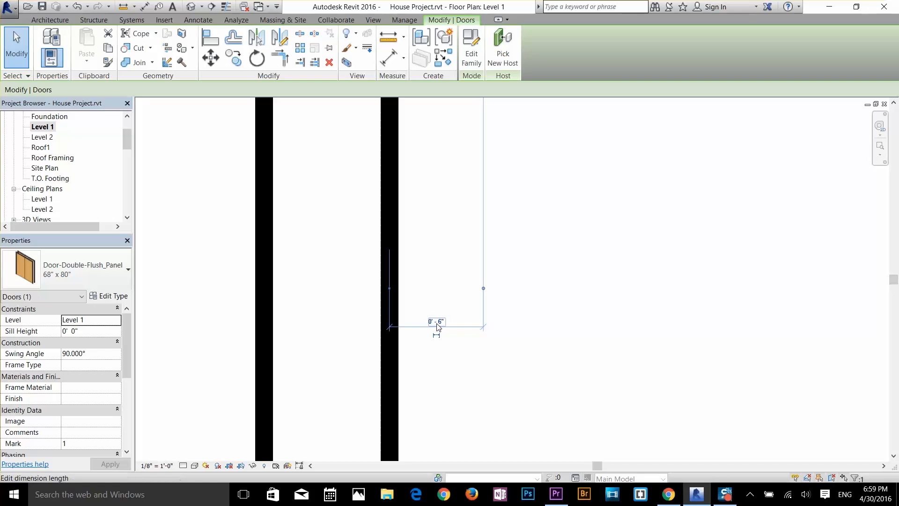
scroll(396, 258, down, 3)
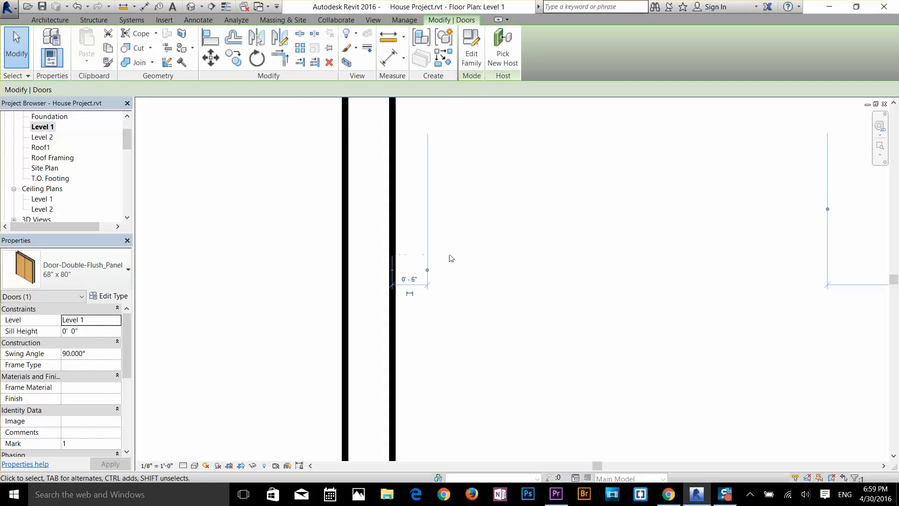
scroll(451, 258, down, 1)
click(418, 276)
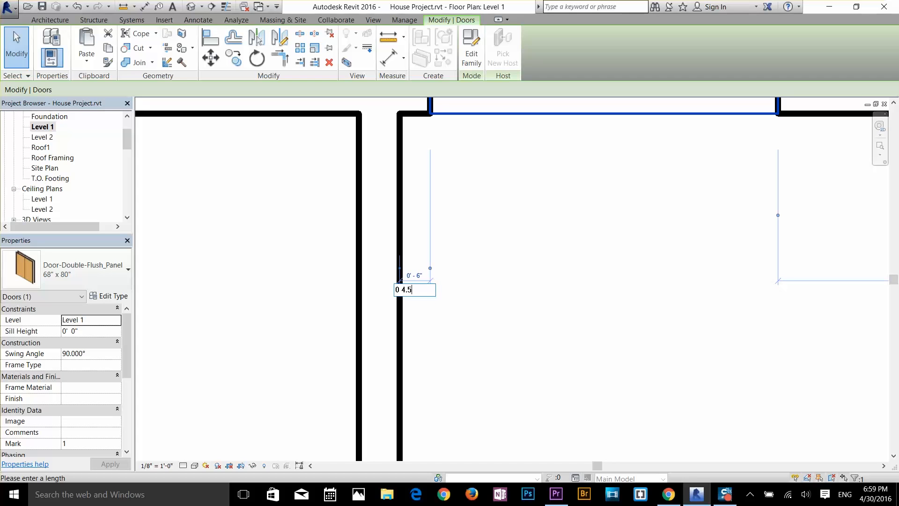
key(Return)
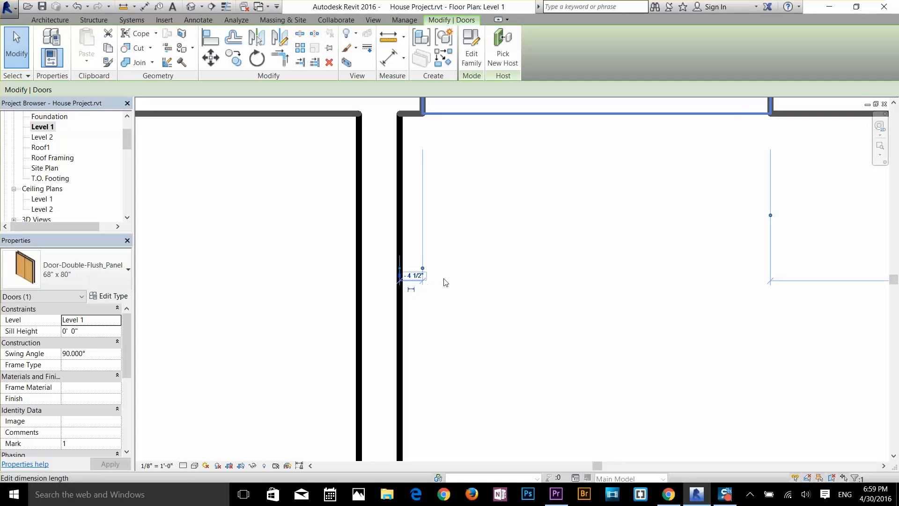
Step: Flip the hand of the double door above the lower right room
scroll(579, 255, down, 1)
middle_drag(561, 225, 552, 254)
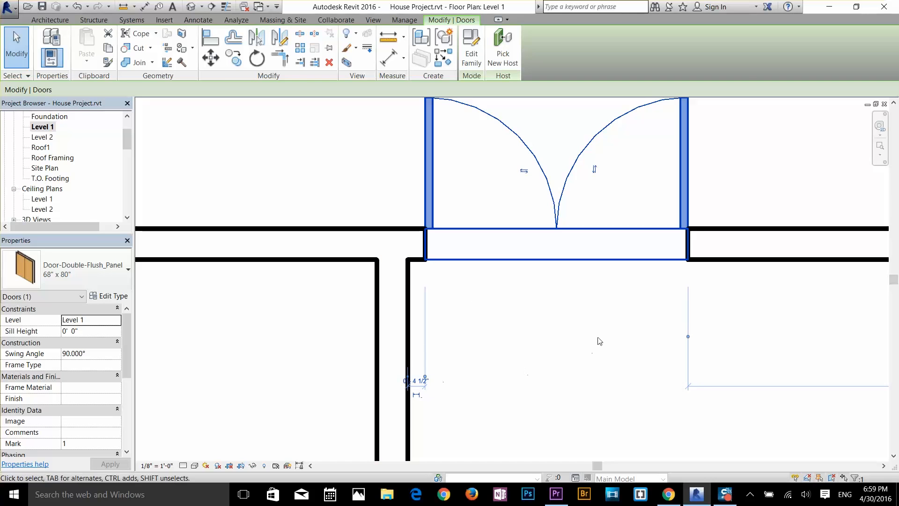
scroll(610, 328, down, 1)
middle_drag(610, 329, 597, 376)
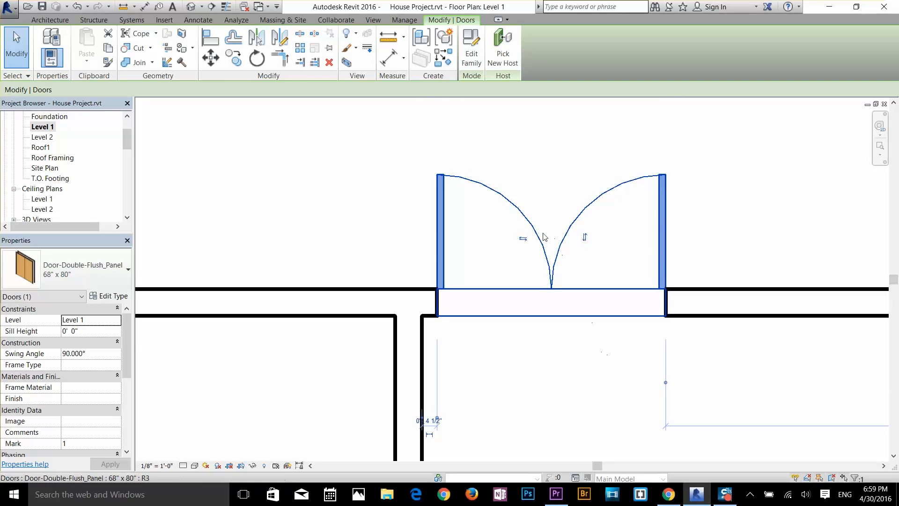
scroll(542, 233, up, 2)
click(517, 242)
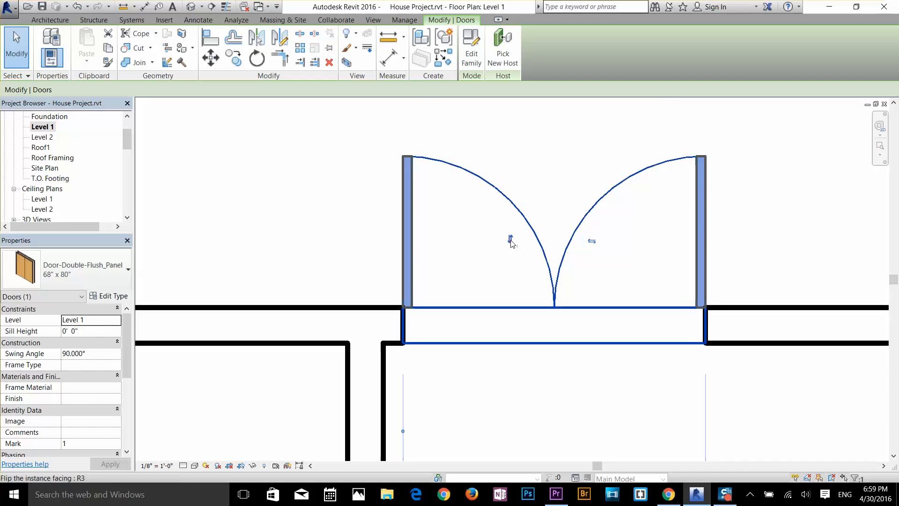
Step: Try the double door's facing toward the lower right room, and flip it back toward the large central room
click(512, 240)
scroll(554, 286, down, 1)
middle_drag(555, 286, 557, 136)
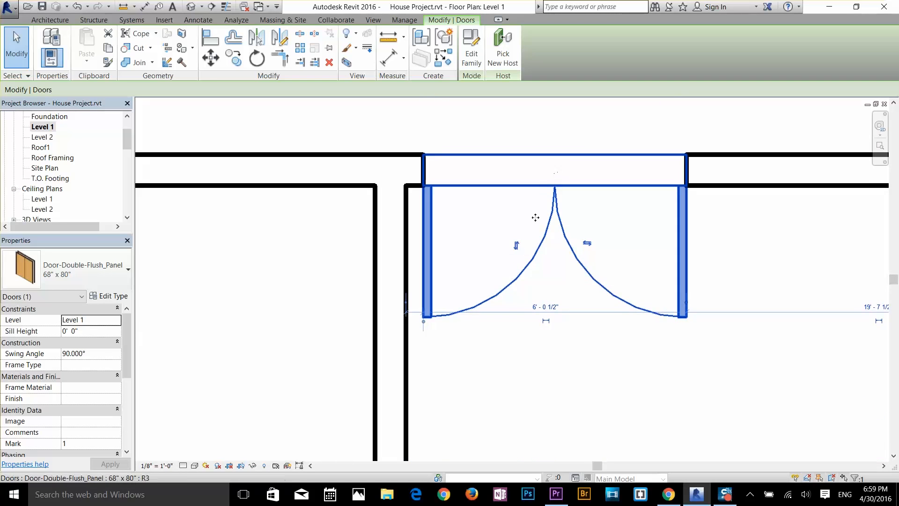
click(516, 243)
scroll(527, 236, down, 3)
click(557, 295)
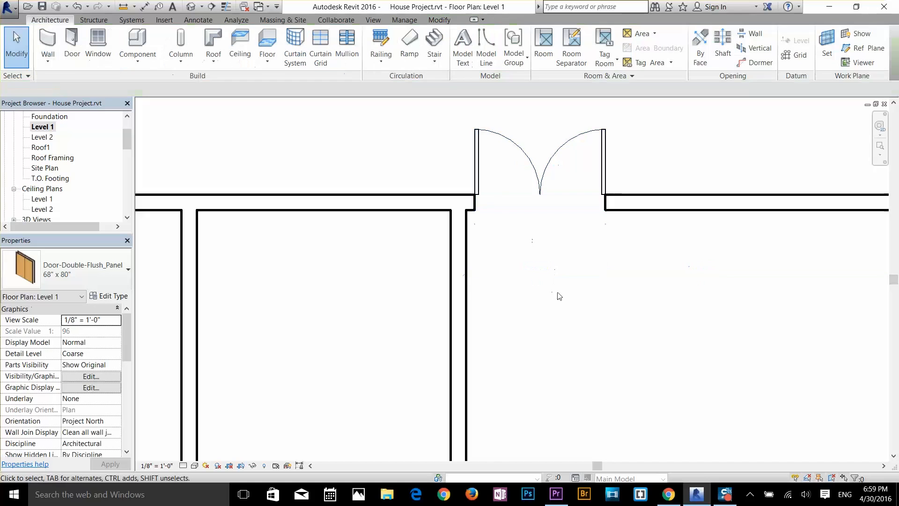
Step: Start placing another door, choose to load a family and browse back to the US Imperial library's Doors folder
scroll(566, 269, down, 5)
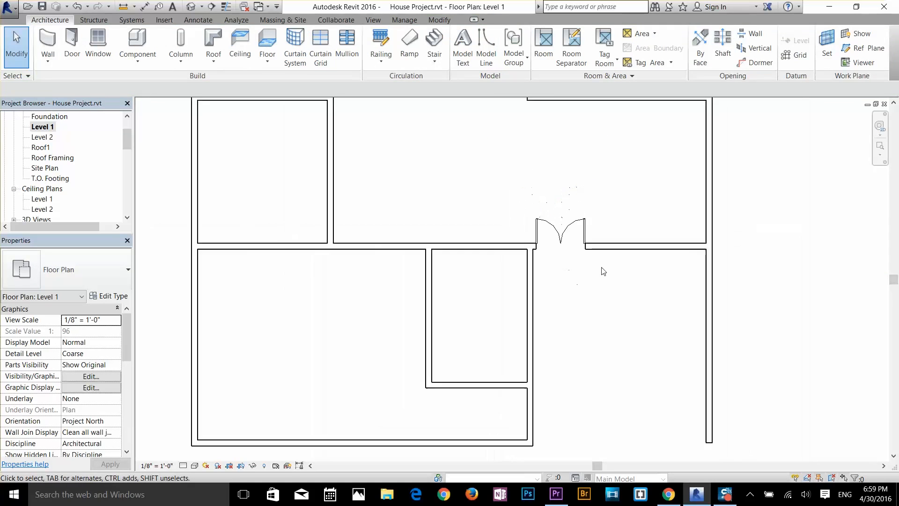
middle_drag(601, 275, 589, 331)
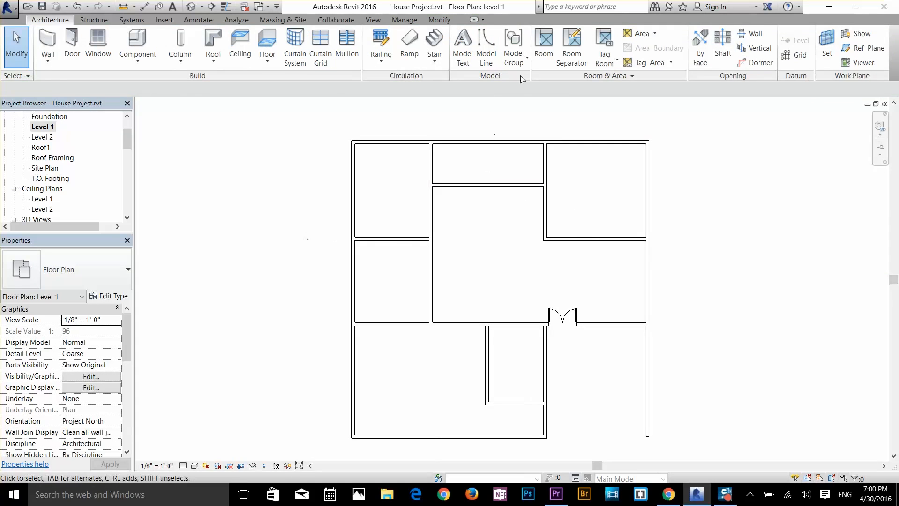
click(67, 46)
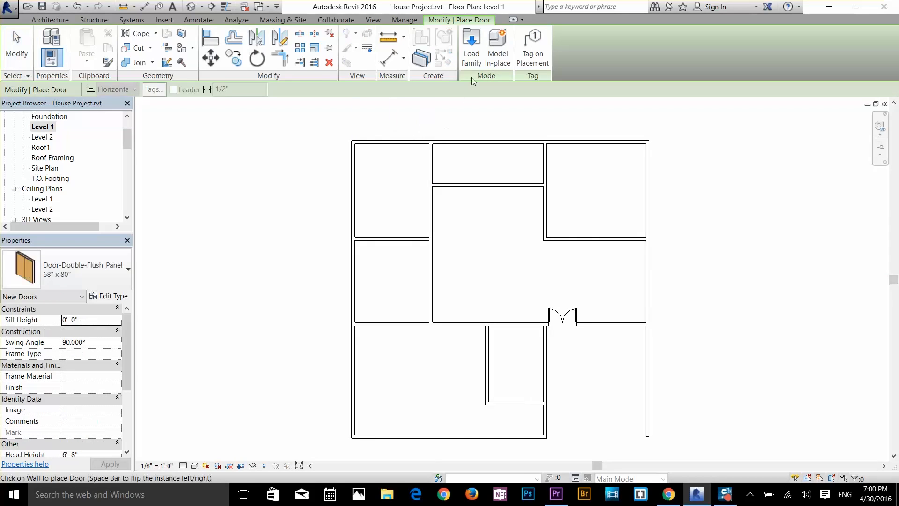
click(472, 59)
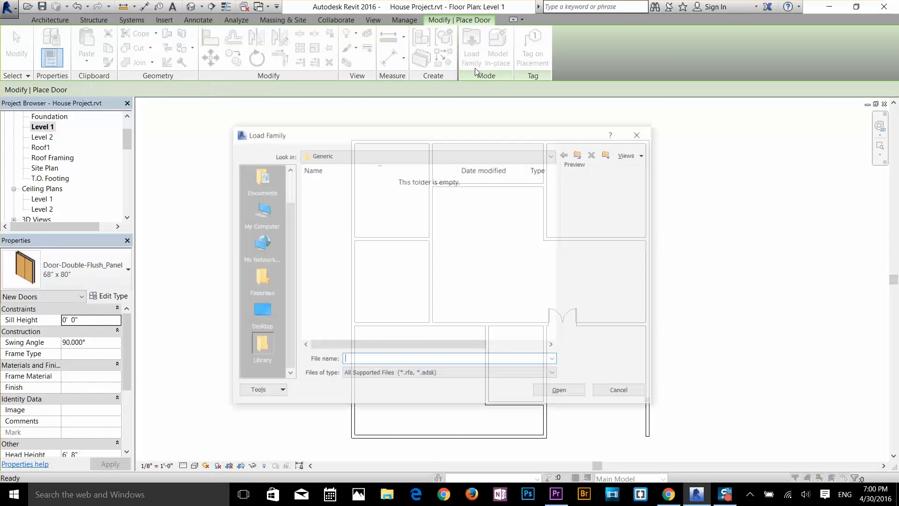
click(579, 154)
double_click(334, 197)
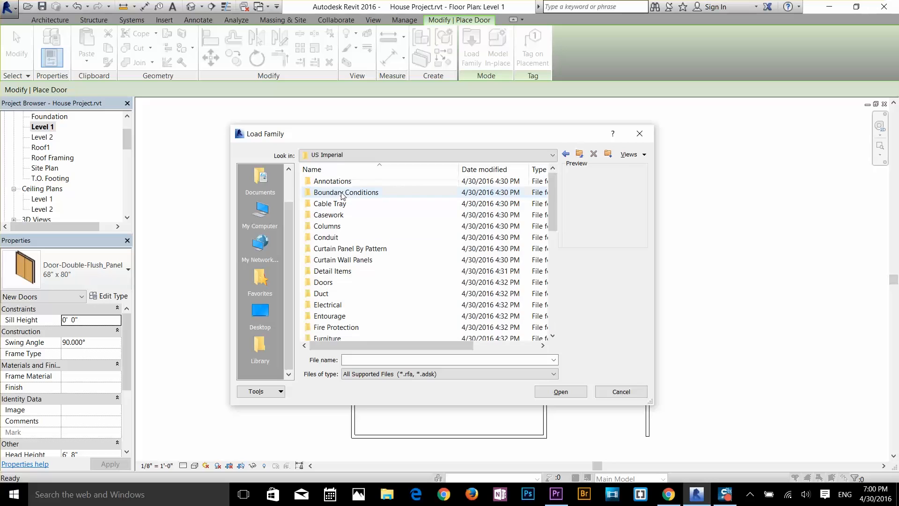
double_click(323, 283)
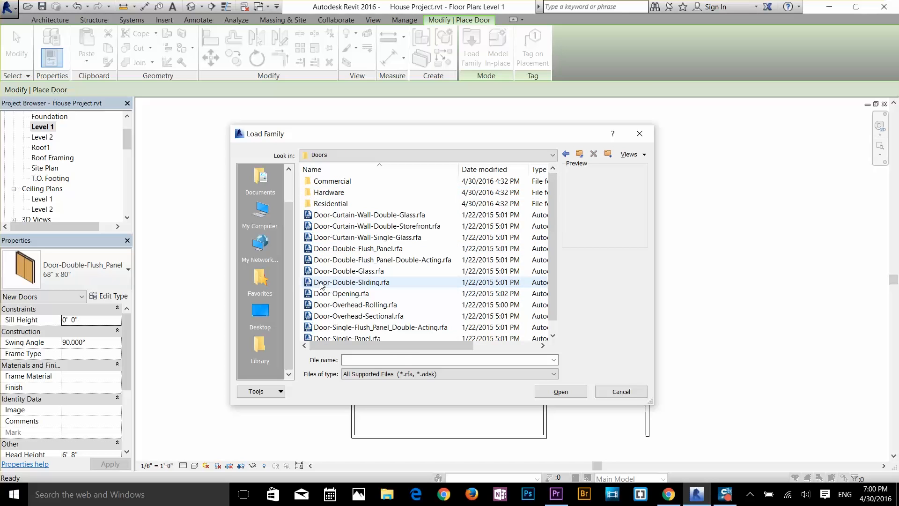
Step: Preview the sliding, opening, overhead and curtain wall door families in the Doors folder
click(370, 283)
key(Down)
key(Down)
key(Down)
key(Down)
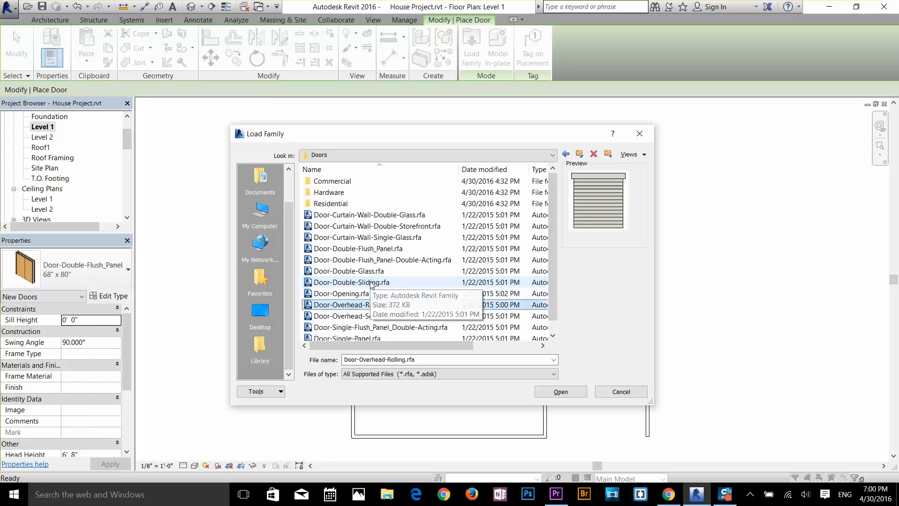
key(Down)
key(Up)
key(Up)
key(Up)
key(Up)
key(Up)
key(Up)
key(Up)
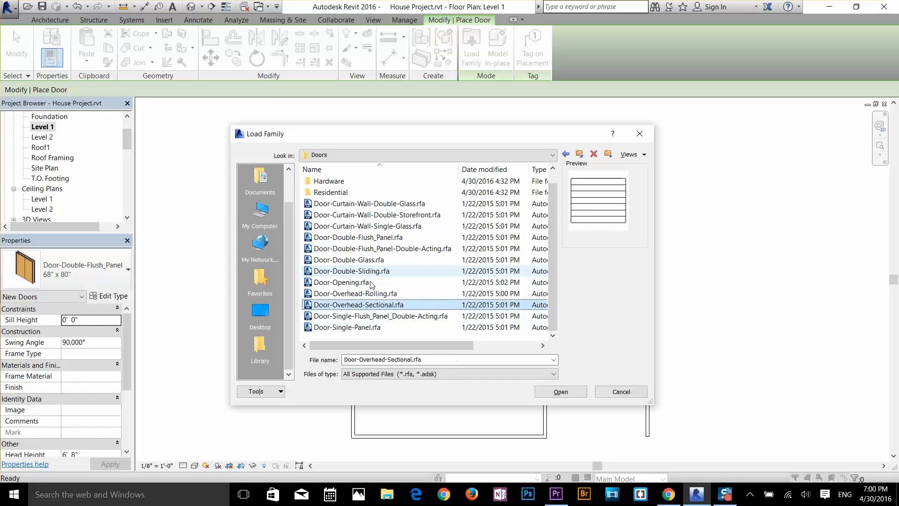
key(Up)
key(Up)
key(Up)
key(Up)
key(Up)
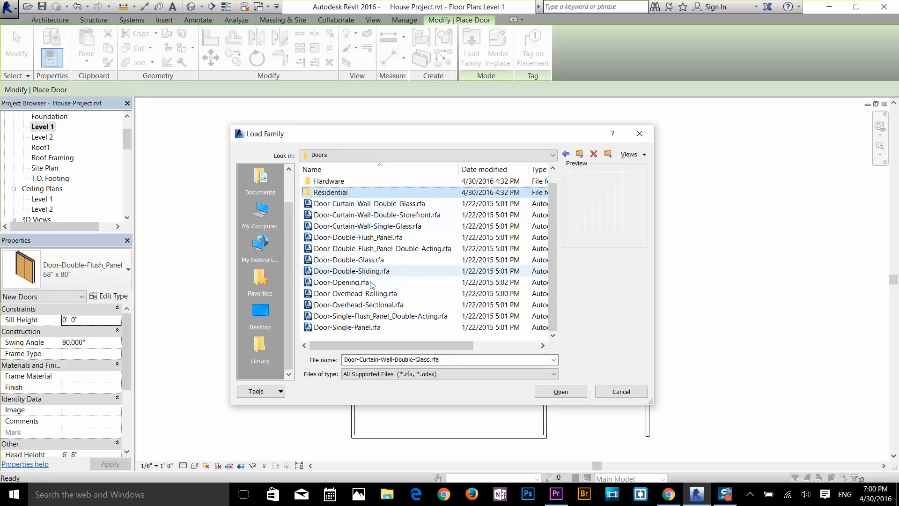
Step: Open the Residential subfolder and preview its exterior and interior door families
double_click(321, 193)
click(329, 205)
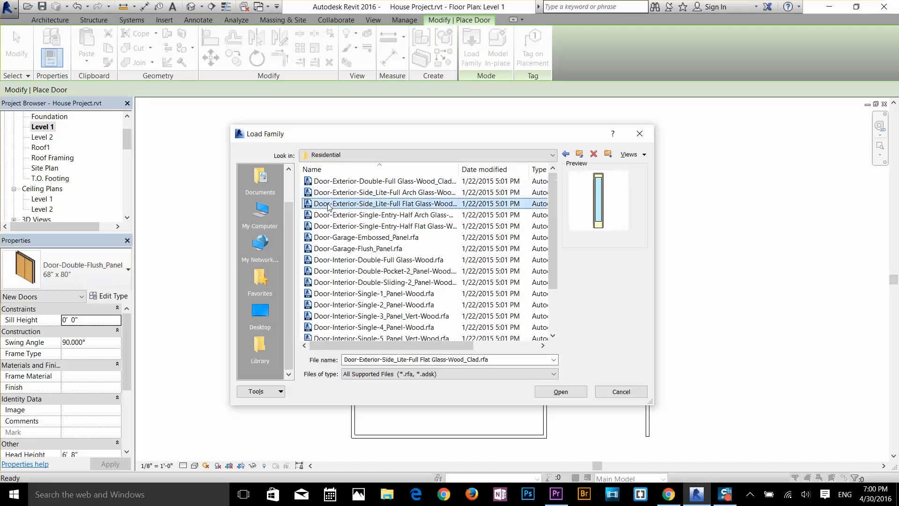
key(Down)
key(Down)
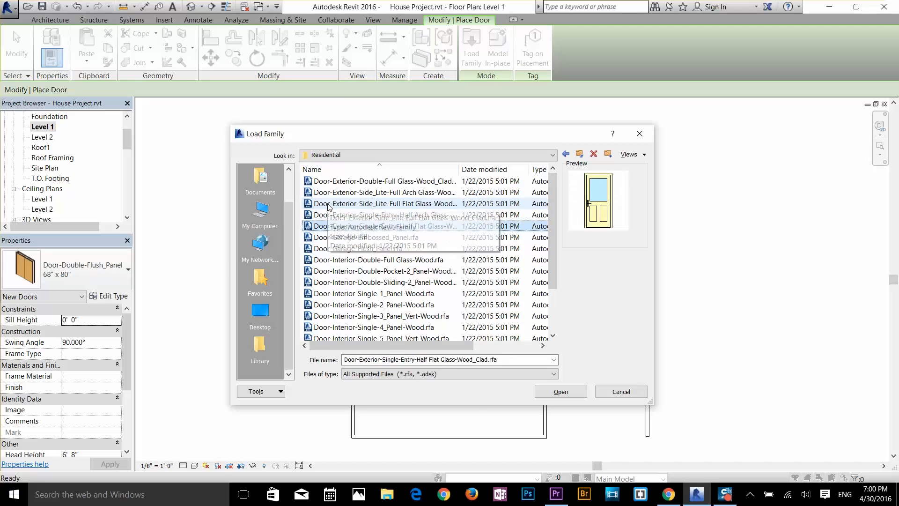
key(Down)
key(Down)
key(Down)
key(Down)
key(Down)
key(Down)
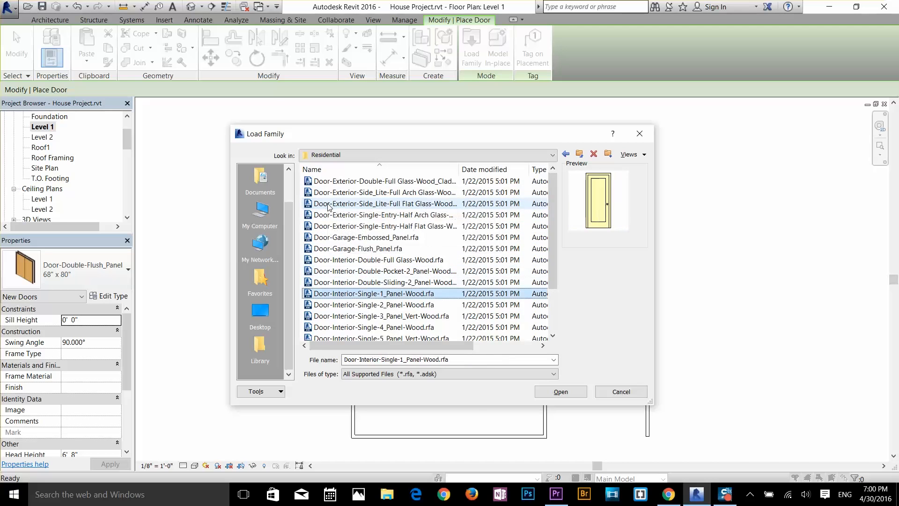
Step: Load Door-Interior-Single-1_Panel-Wood.rfa with its types from 12" x 80" through 32" x 80"
double_click(392, 293)
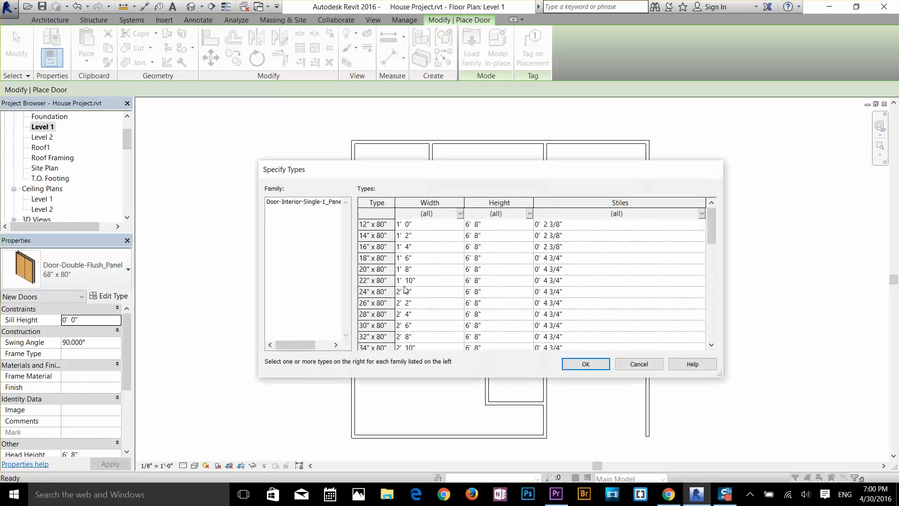
scroll(470, 288, down, 5)
click(427, 283)
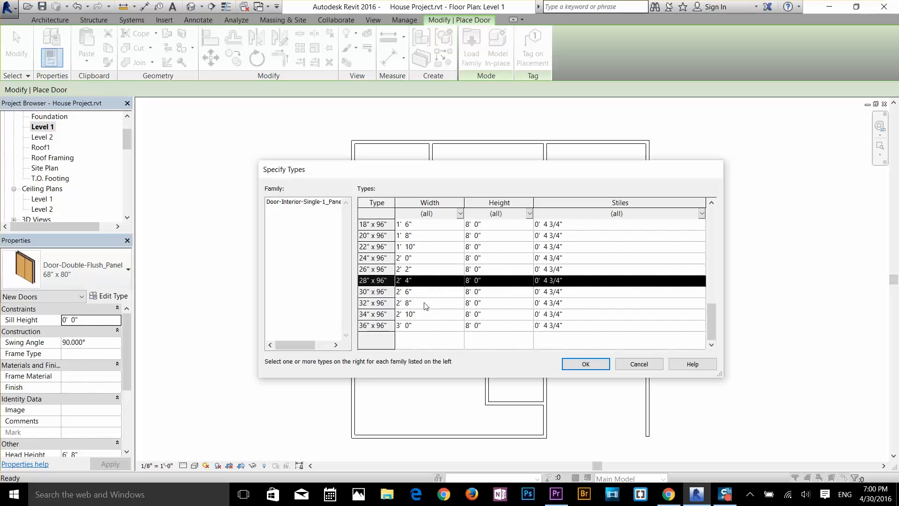
click(426, 304)
click(424, 324)
scroll(436, 315, up, 10)
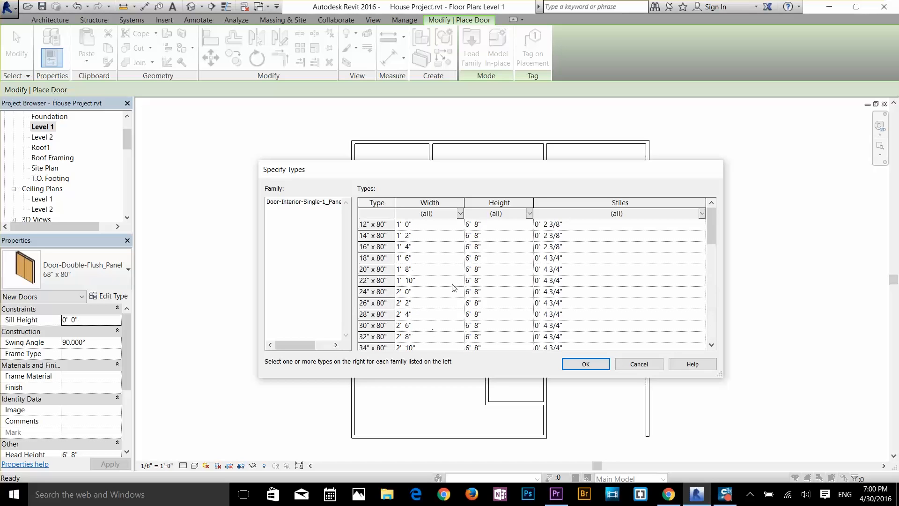
drag(616, 229, 572, 346)
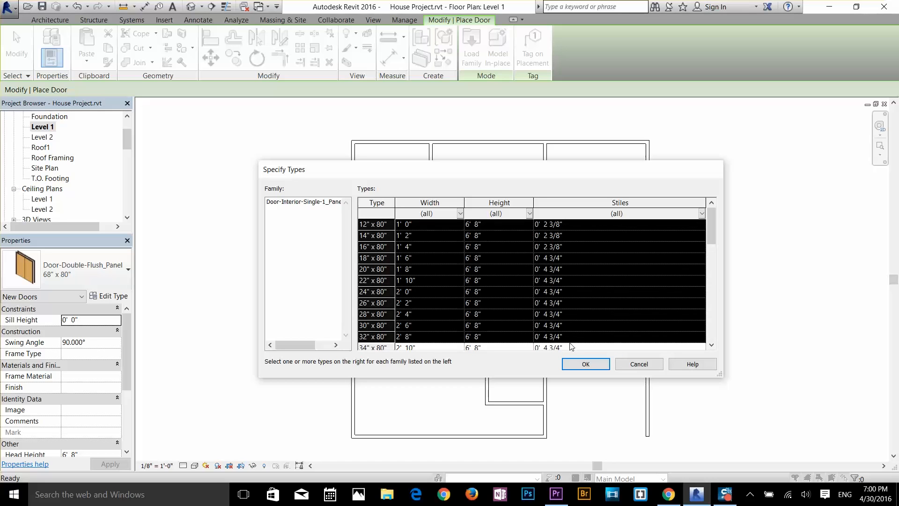
click(585, 365)
click(477, 269)
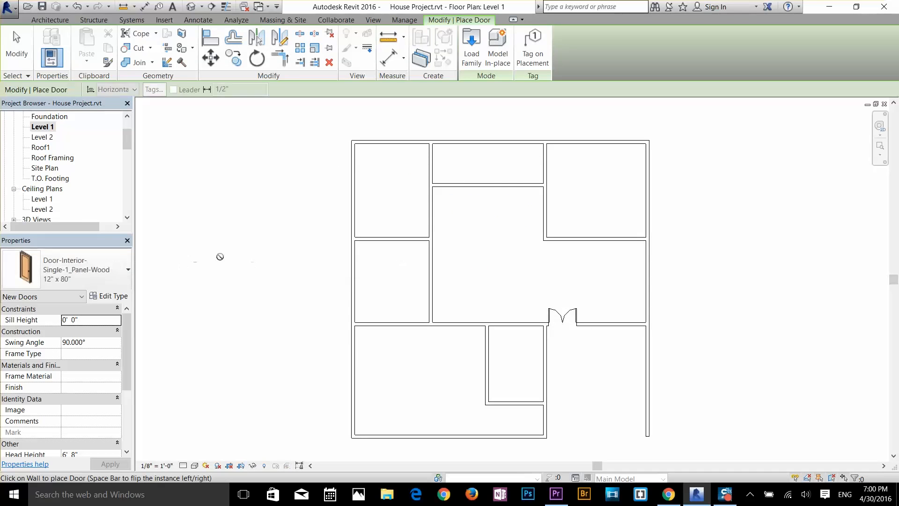
Step: Choose the 30" x 80" single wood door and place it in the lower-left room's upper wall, swinging inward, 3" from the small room
click(96, 271)
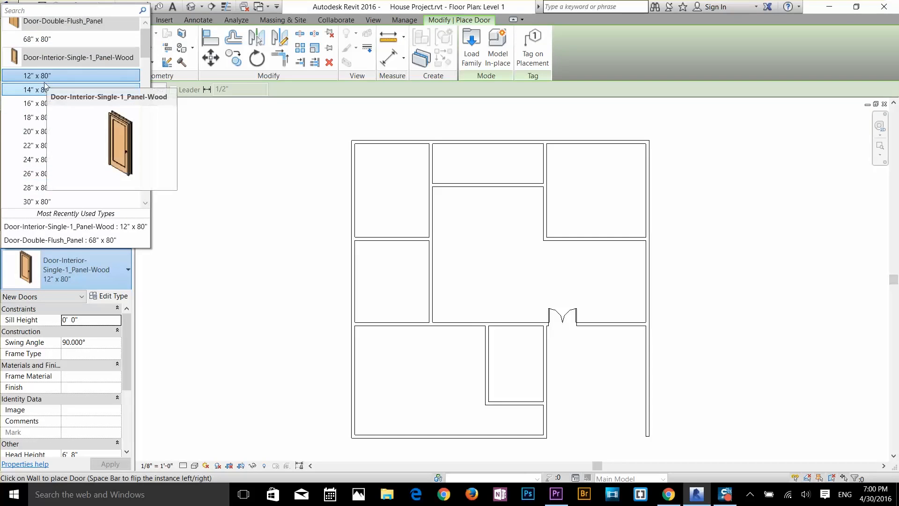
click(47, 201)
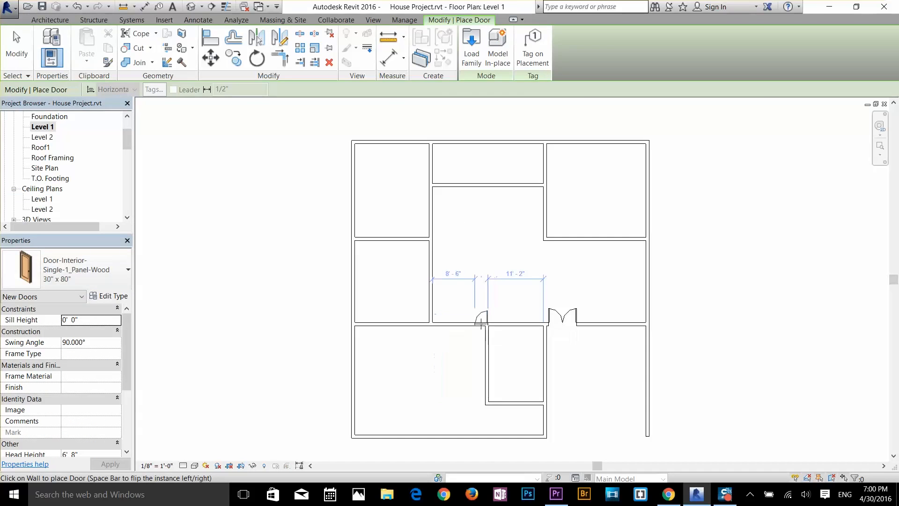
scroll(481, 323, up, 5)
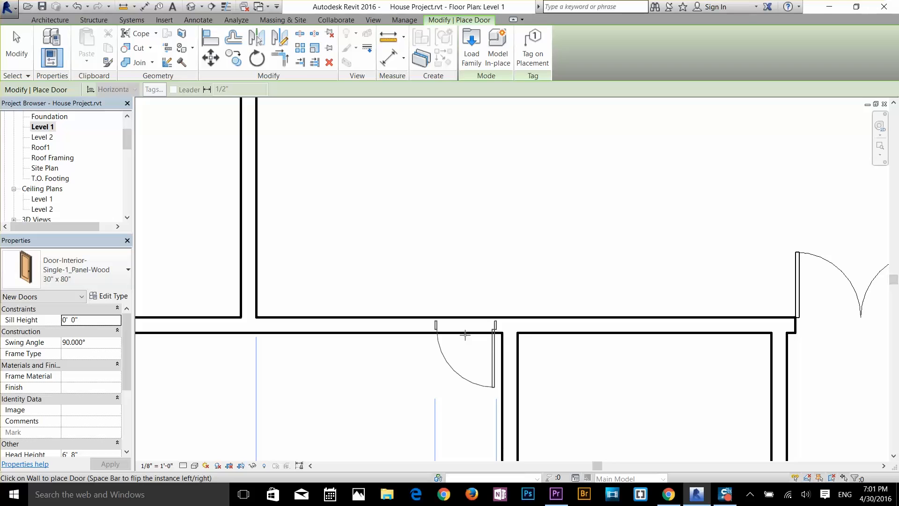
scroll(433, 351, down, 2)
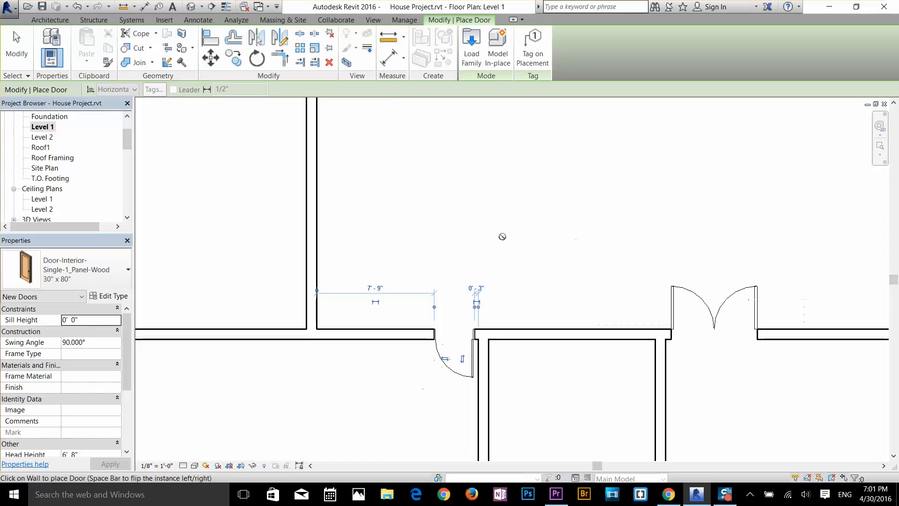
Step: Place a 30" x 80" door in the small lower room's bottom wall, 6" from its left wall and swinging inward
scroll(500, 237, down, 2)
middle_drag(512, 326, 493, 185)
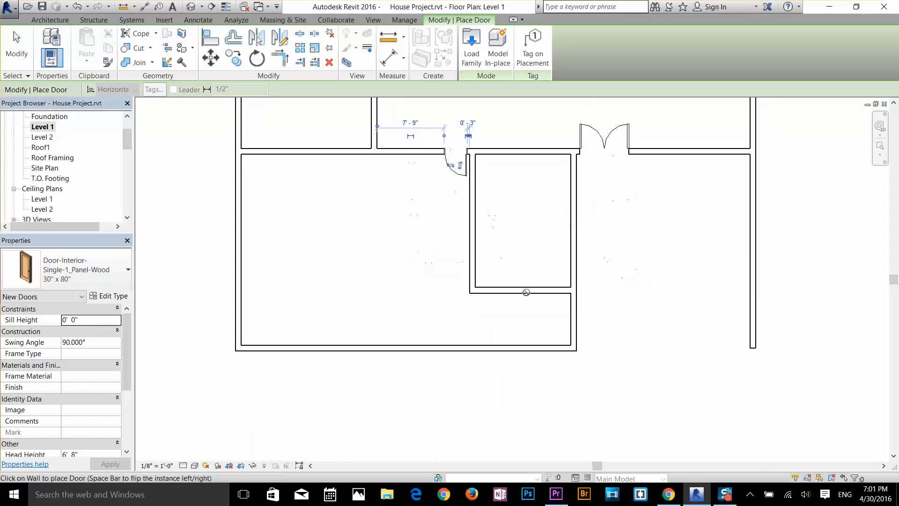
scroll(532, 287, up, 3)
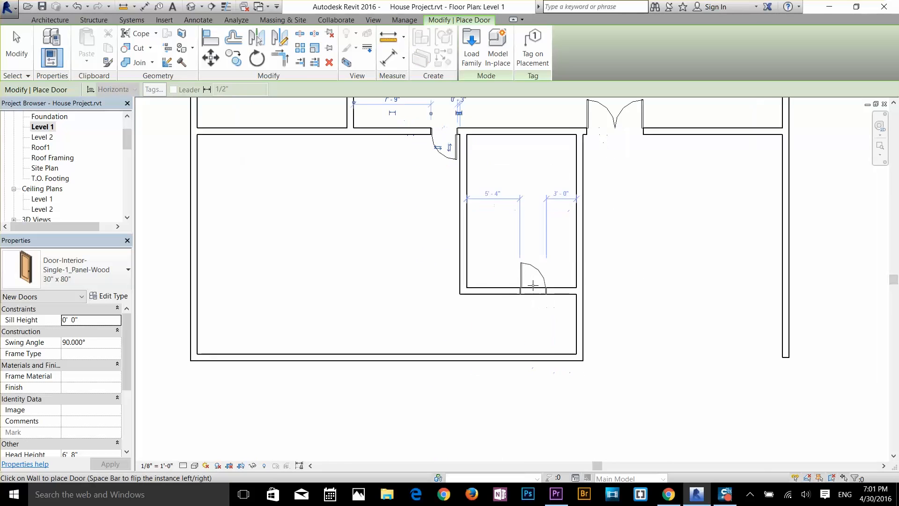
click(469, 290)
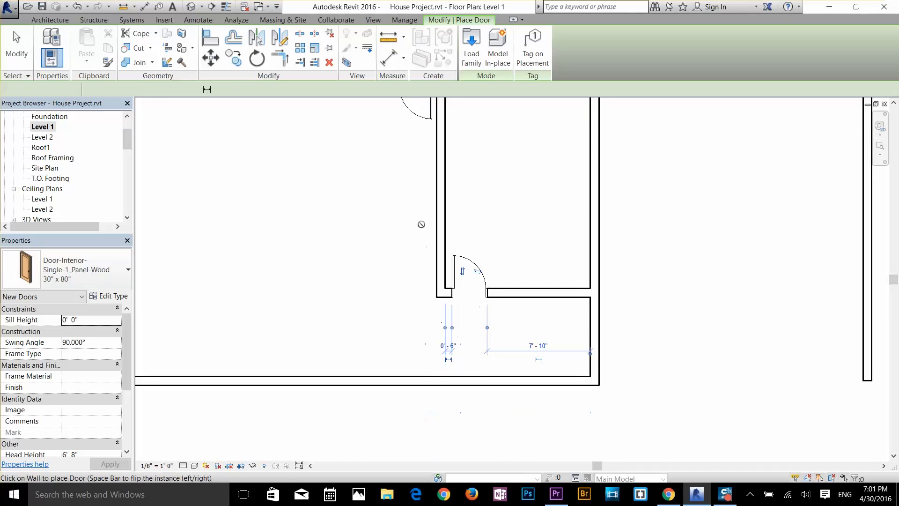
Step: Place a 30" x 80" door in the middle-left room's right wall, near its lower corner and swinging into the room
middle_drag(399, 196, 445, 376)
scroll(414, 237, down, 1)
middle_drag(412, 239, 422, 283)
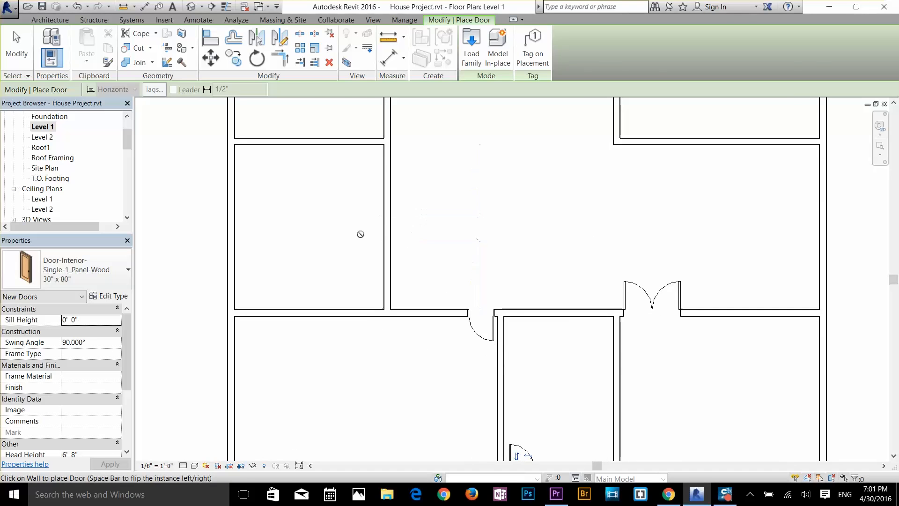
middle_drag(355, 217, 356, 283)
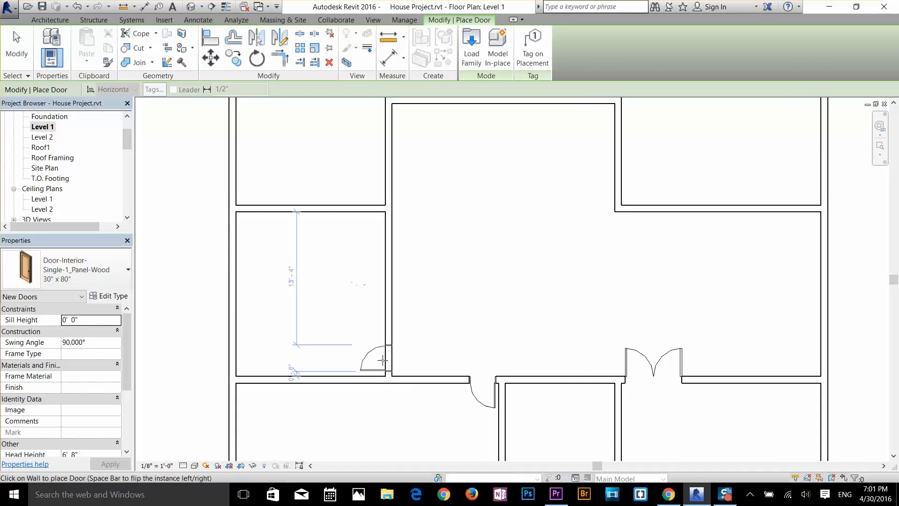
Step: Place inward-swinging 30" x 80" doors for the upper-left and upper-right rooms in the walls facing the central space, 6" from their lower corners
middle_drag(398, 188, 443, 371)
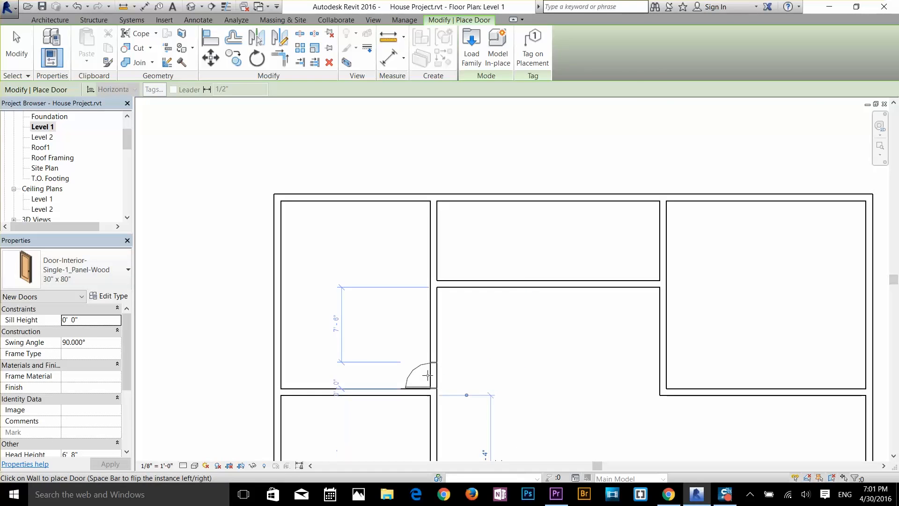
click(427, 371)
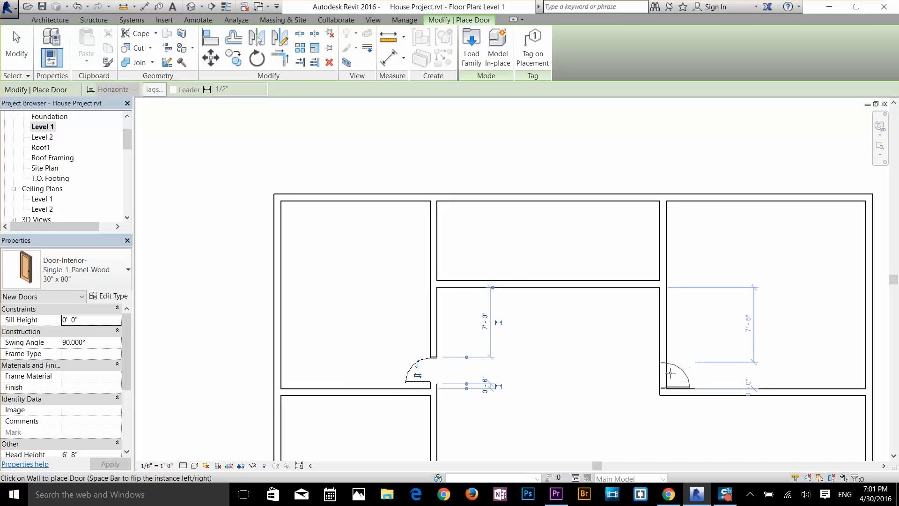
click(670, 371)
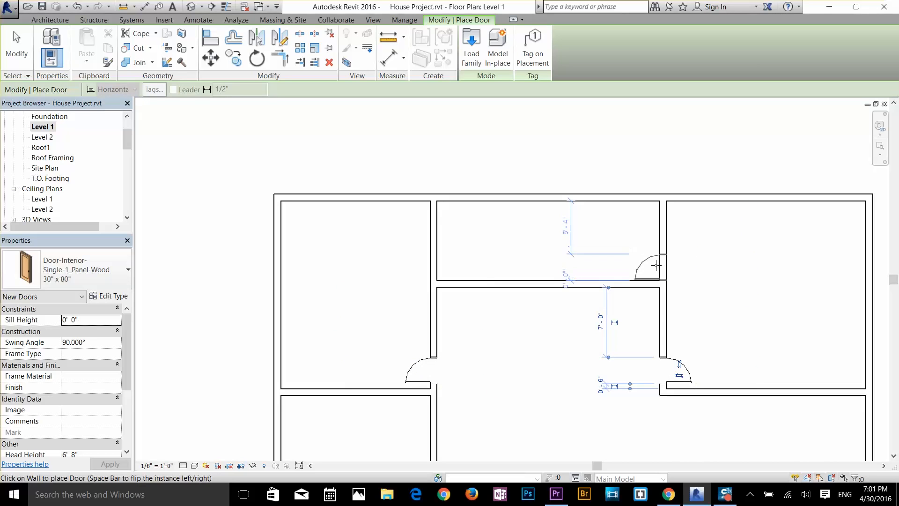
Step: Place a 30" x 80" door between the upper-middle and upper-right rooms, swinging into the upper-middle room, and finish door placement
click(655, 266)
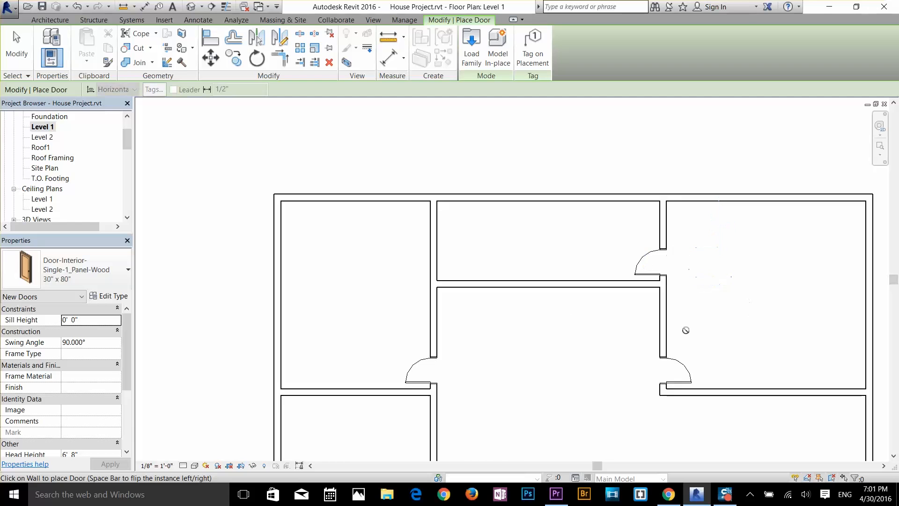
scroll(524, 237, down, 2)
scroll(496, 187, up, 2)
scroll(514, 281, down, 2)
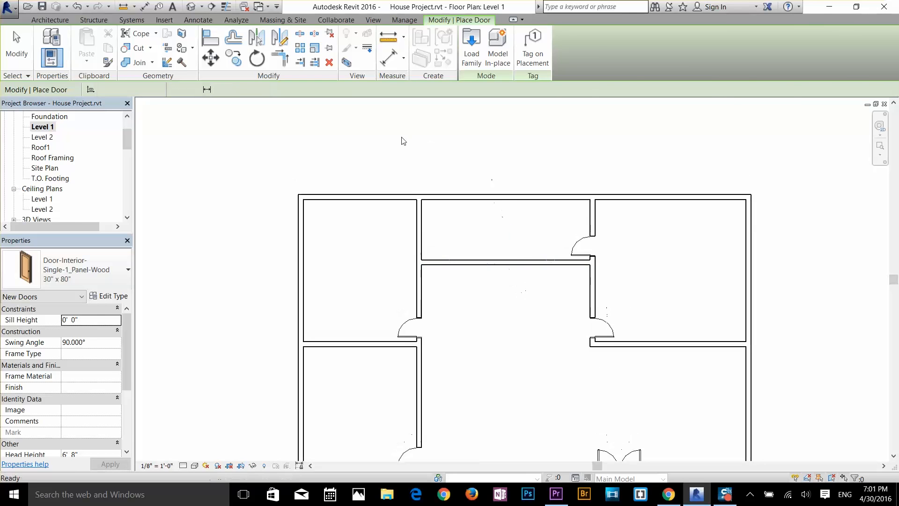
key(Escape)
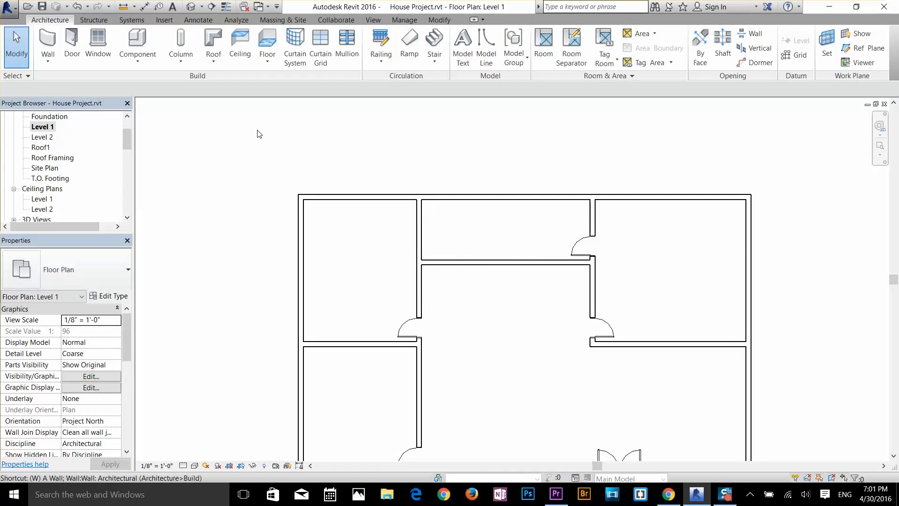
Step: Start an architectural Generic - 8" wall for the upper-middle room
key(w)
key(a)
scroll(461, 206, up, 1)
scroll(461, 206, up, 1)
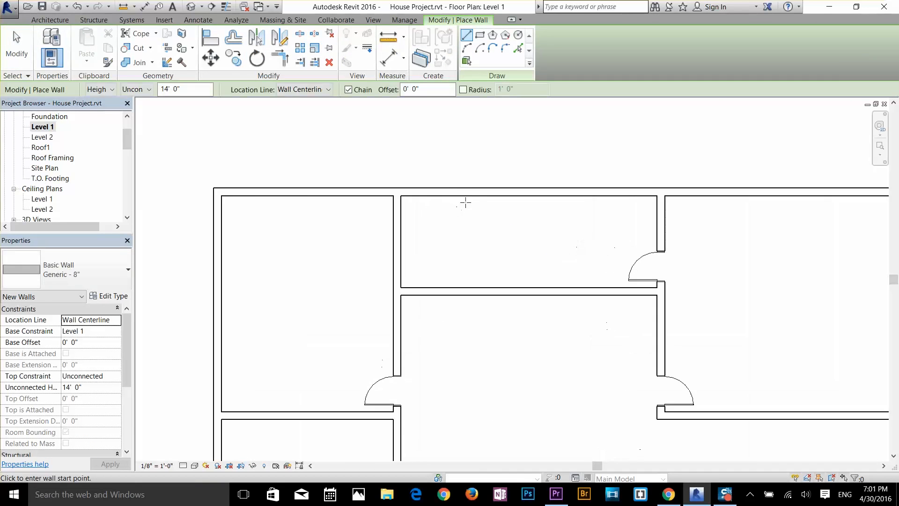
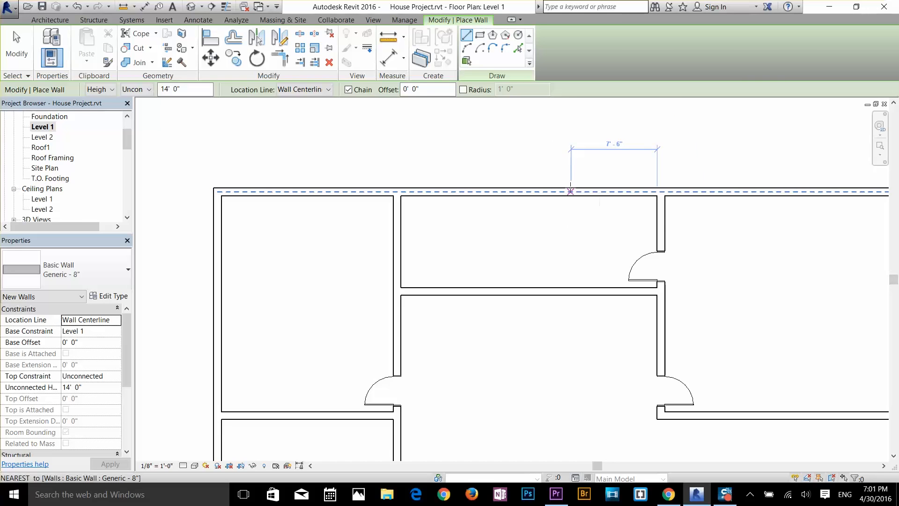
Step: Draw a vertical Generic - 8" wall across the upper-middle room, about 7' 2" clear of its right wall
click(570, 191)
click(571, 292)
key(Escape)
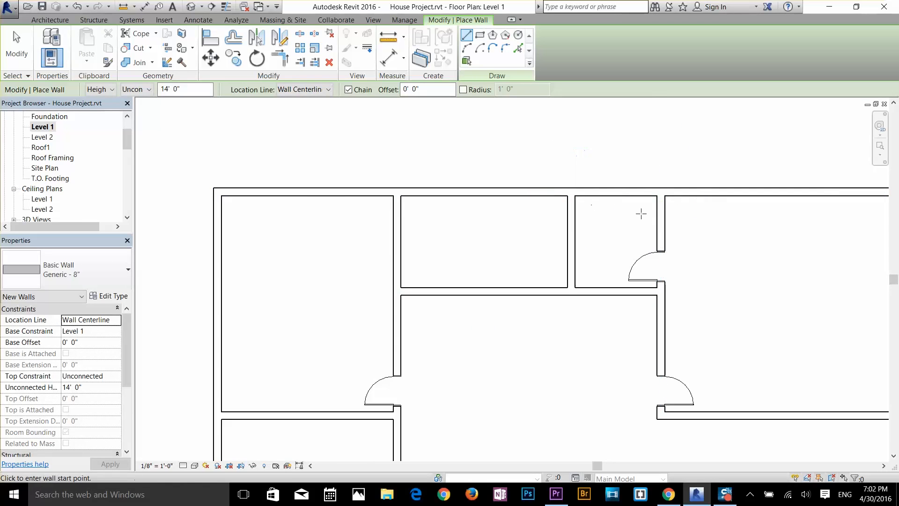
scroll(639, 213, up, 1)
key(Escape)
Step: Set the clear distance between the new wall and the upper-middle room's right wall to 6'
click(564, 232)
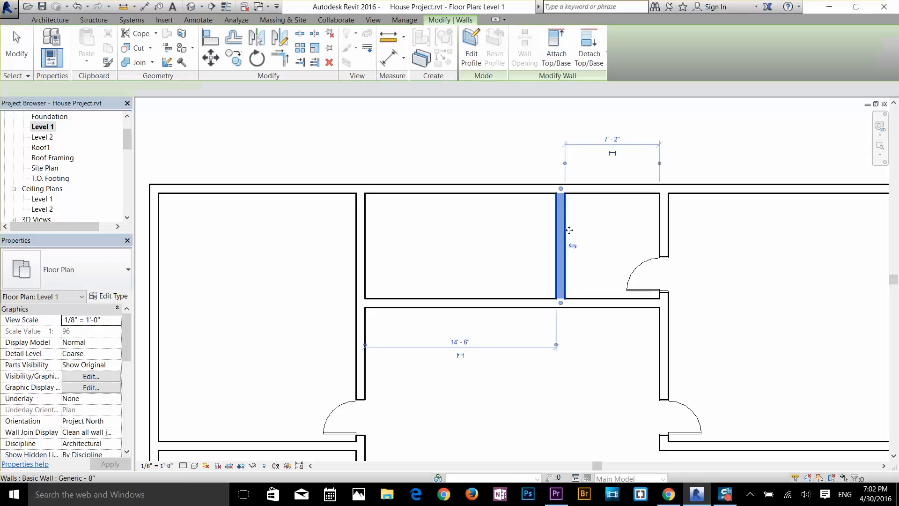
click(616, 138)
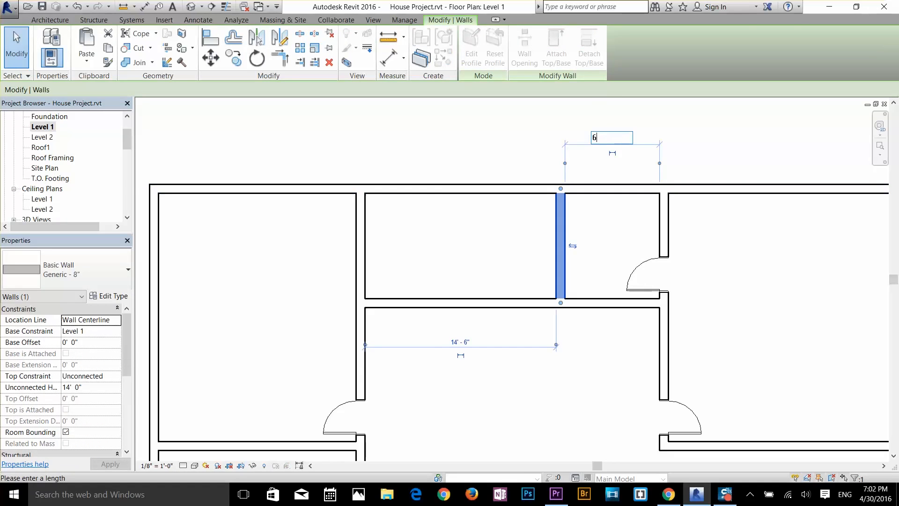
text(6)
key(Return)
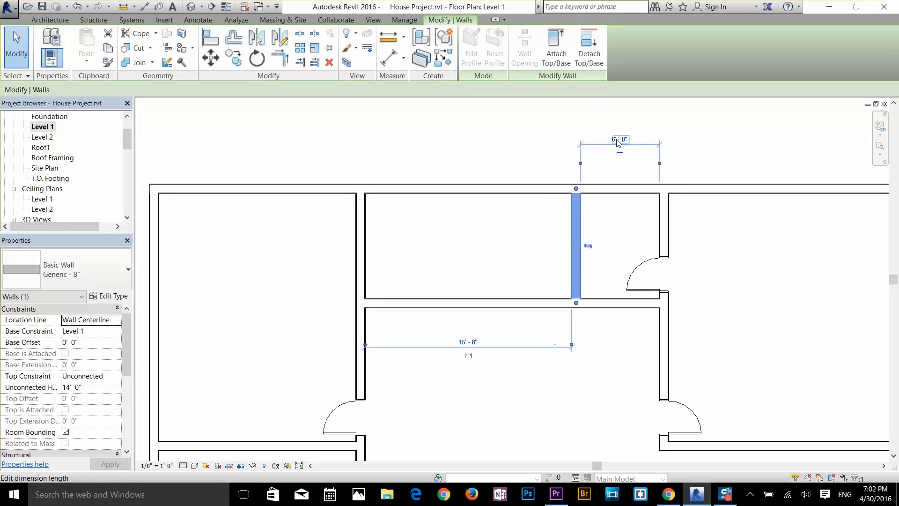
click(621, 220)
Step: Examine the wall and door layout across the Level 1 rooms
scroll(720, 218, up, 2)
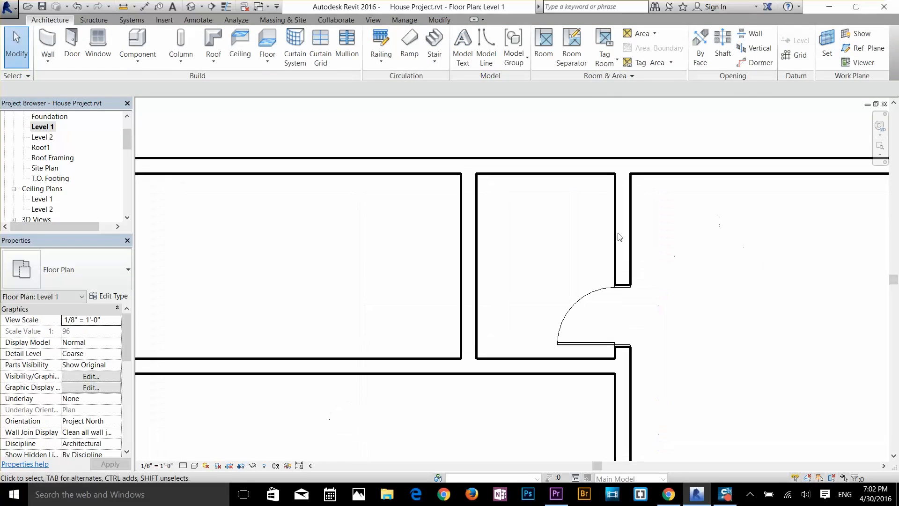
scroll(534, 300, down, 4)
middle_drag(489, 307, 558, 195)
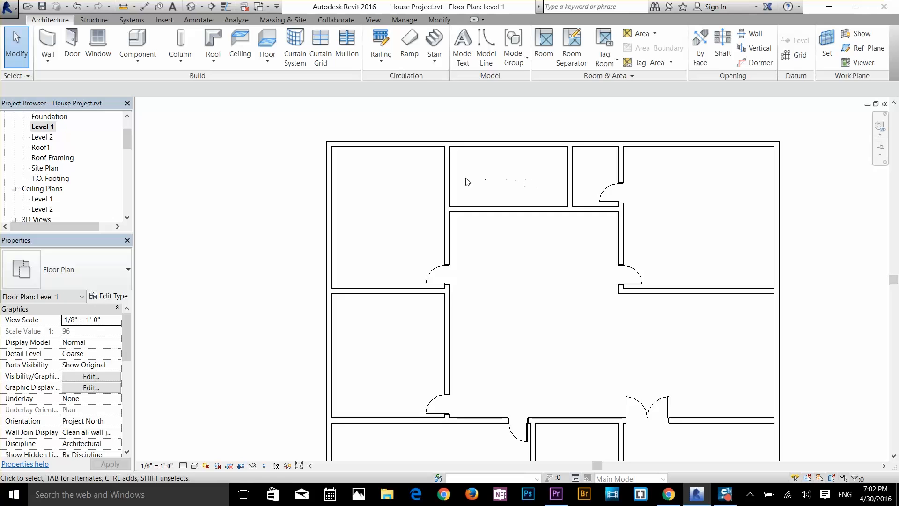
middle_drag(536, 194, 542, 210)
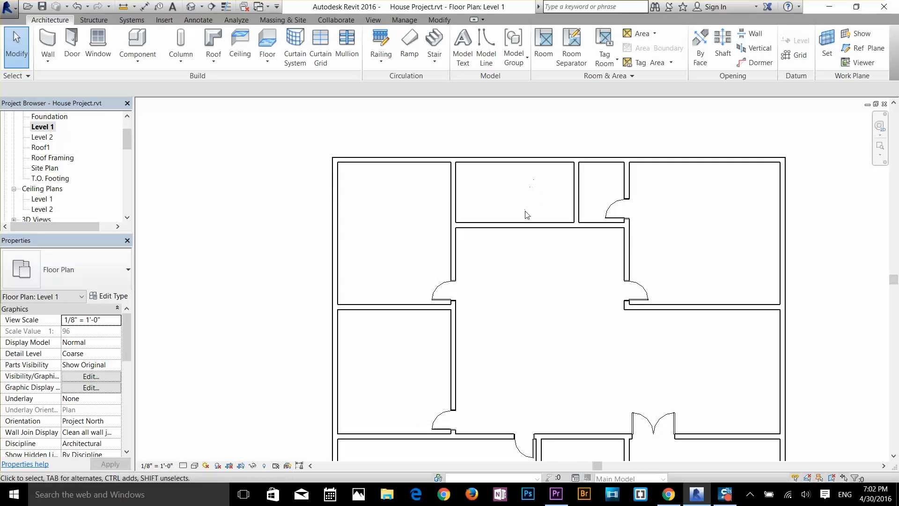
middle_drag(539, 280, 558, 186)
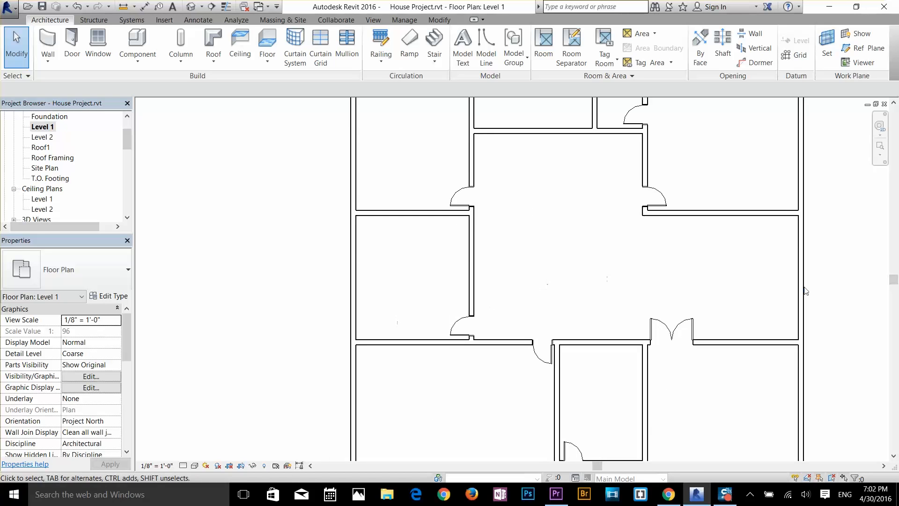
middle_drag(787, 297, 648, 271)
scroll(669, 307, down, 1)
Step: Select the door in the small lower-middle room's bottom wall and open its offset from the left wall for editing
scroll(520, 403, up, 4)
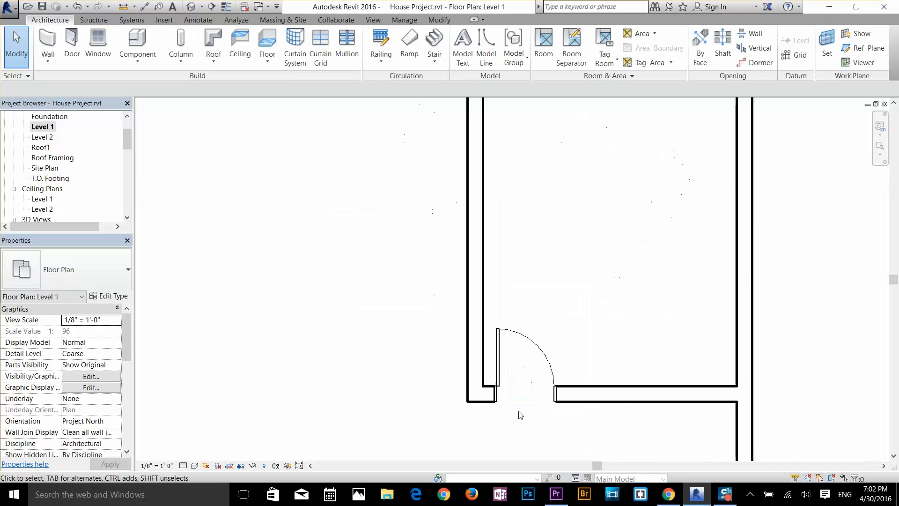
scroll(520, 415, up, 2)
click(490, 342)
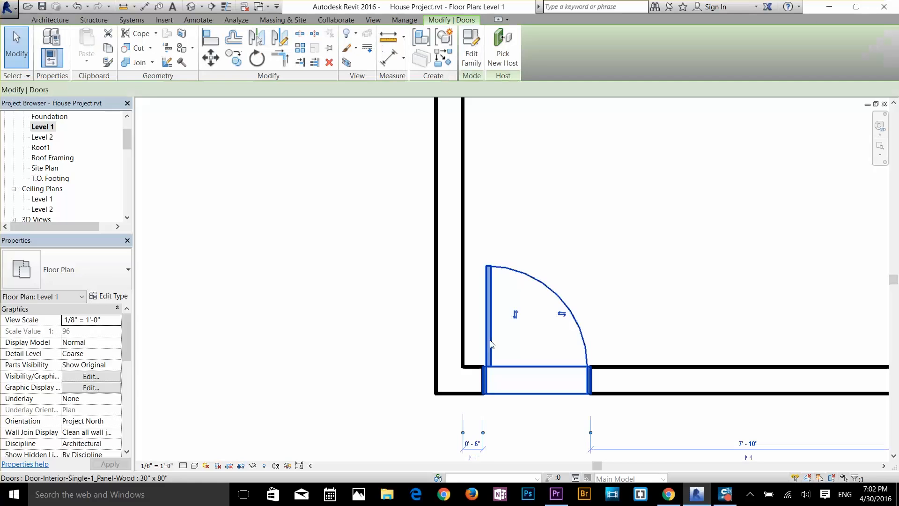
click(473, 443)
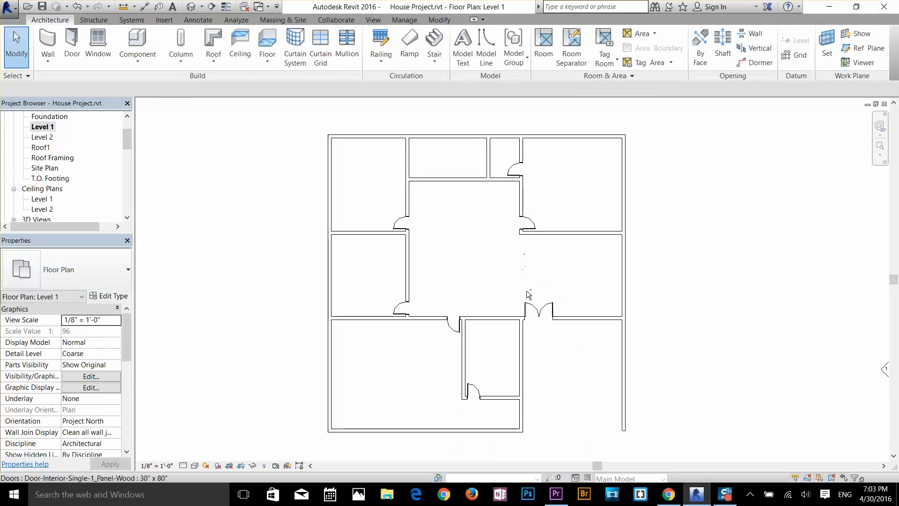
scroll(526, 299, up, 3)
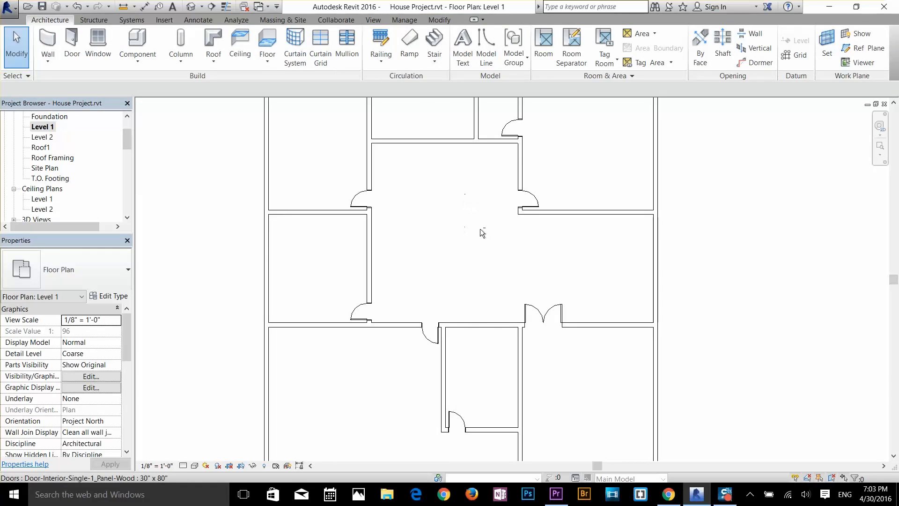
Step: Start placing windows and review the sizes available for the Fixed window family
scroll(487, 244, down, 1)
middle_drag(488, 242, 498, 294)
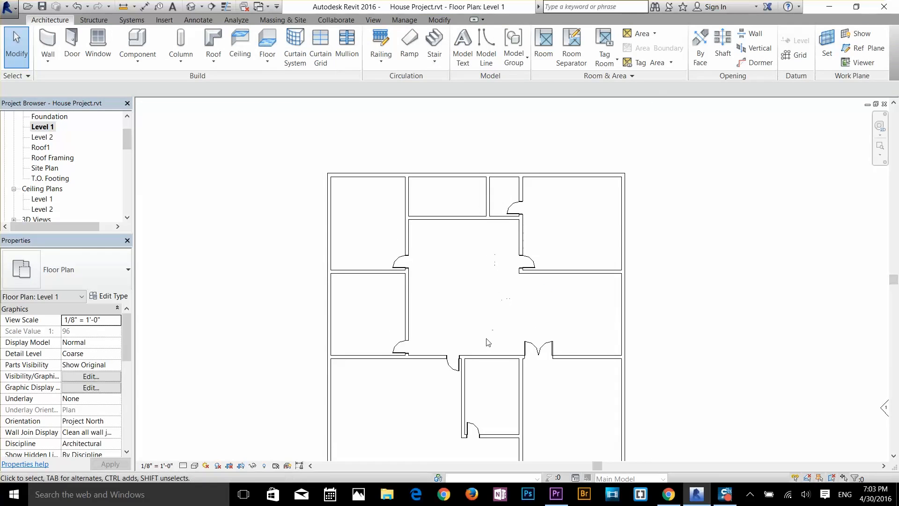
middle_drag(487, 342, 498, 292)
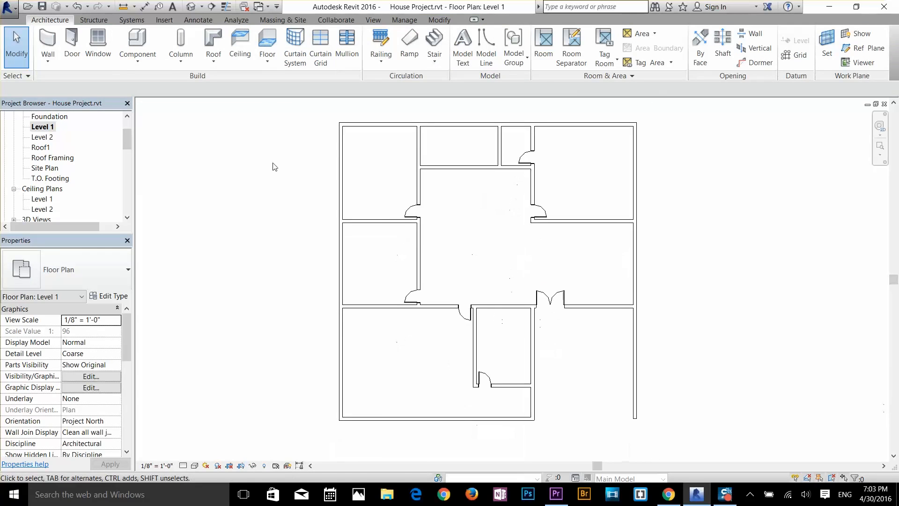
click(97, 43)
click(86, 273)
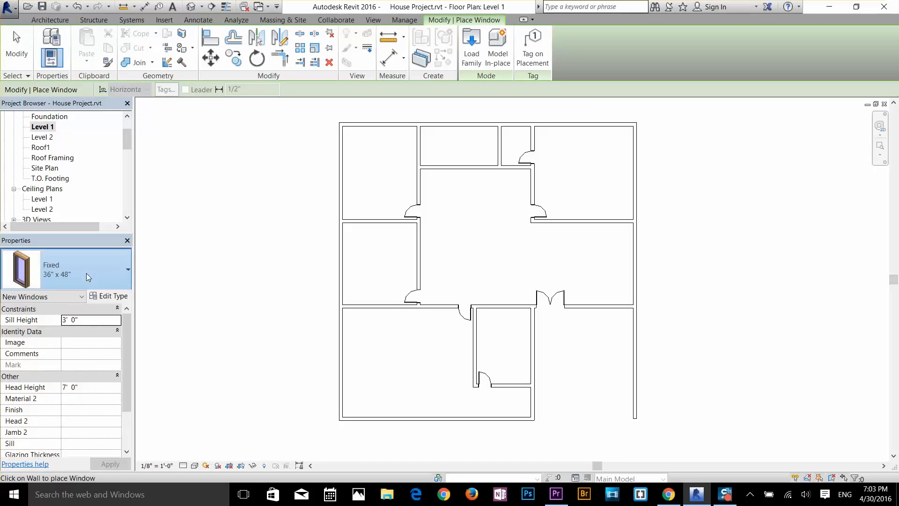
drag(128, 74, 125, 42)
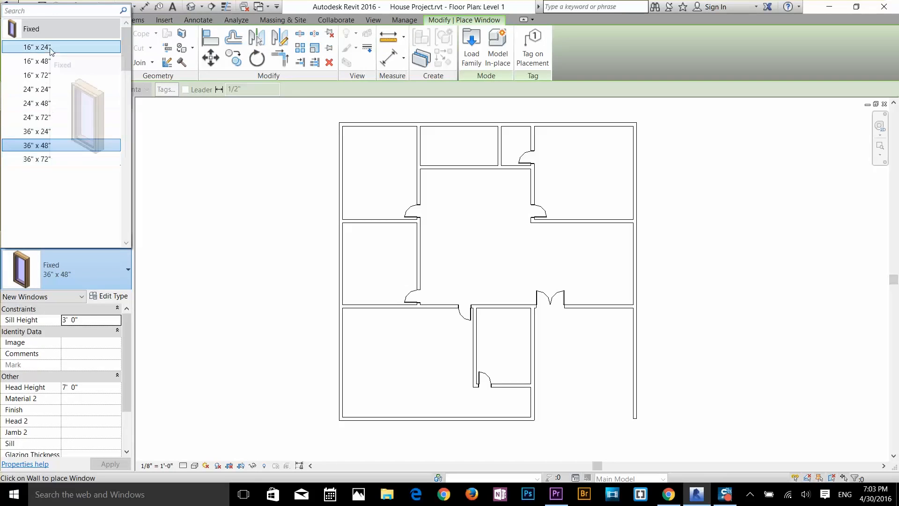
click(594, 61)
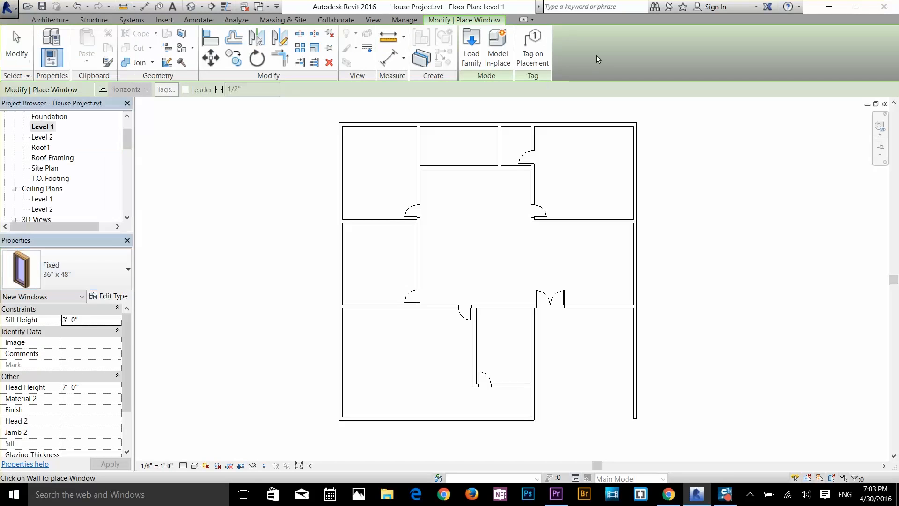
Step: Start loading a window family and open the Windows folder of the US Imperial library
click(469, 65)
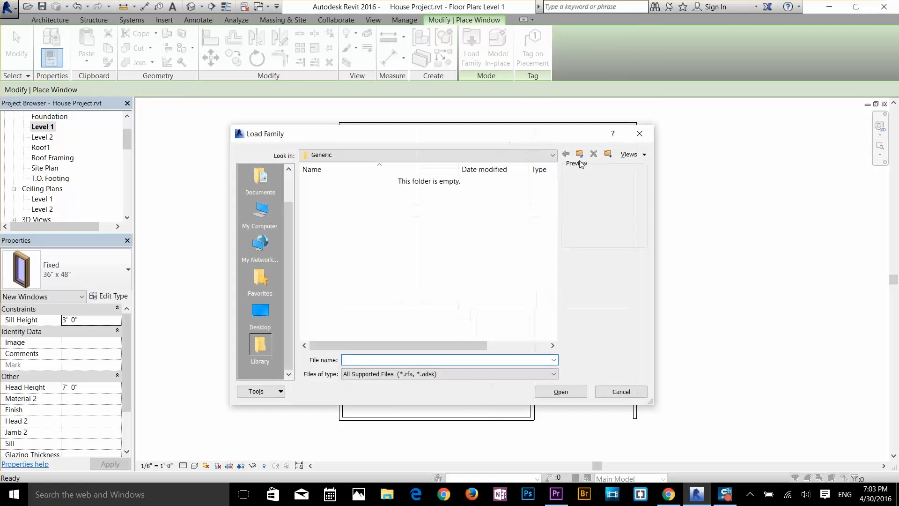
click(579, 153)
double_click(346, 193)
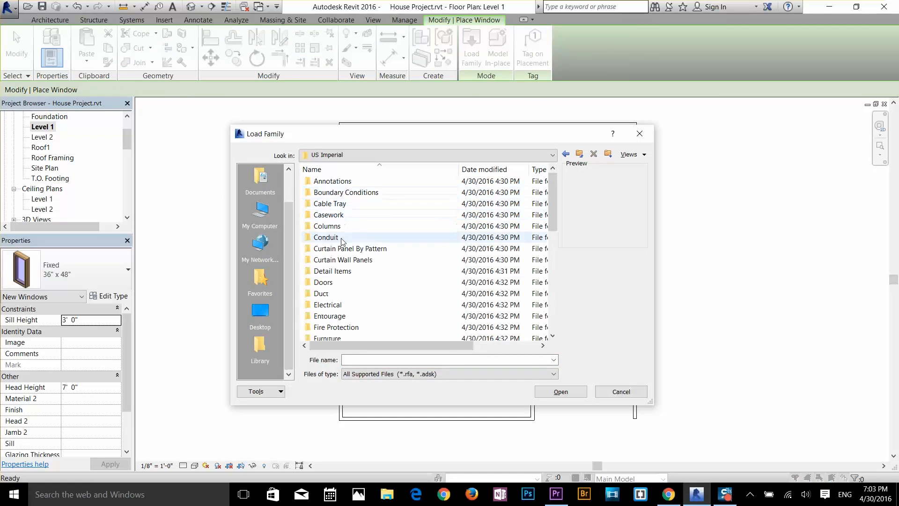
click(327, 325)
scroll(326, 325, down, 8)
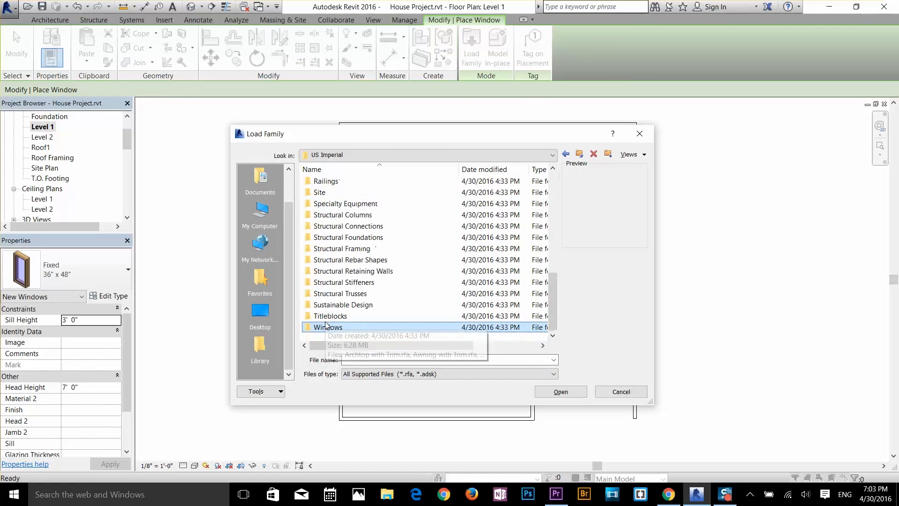
double_click(331, 328)
Step: Preview the window families in the library and load Slider with Trim.rfa
click(351, 217)
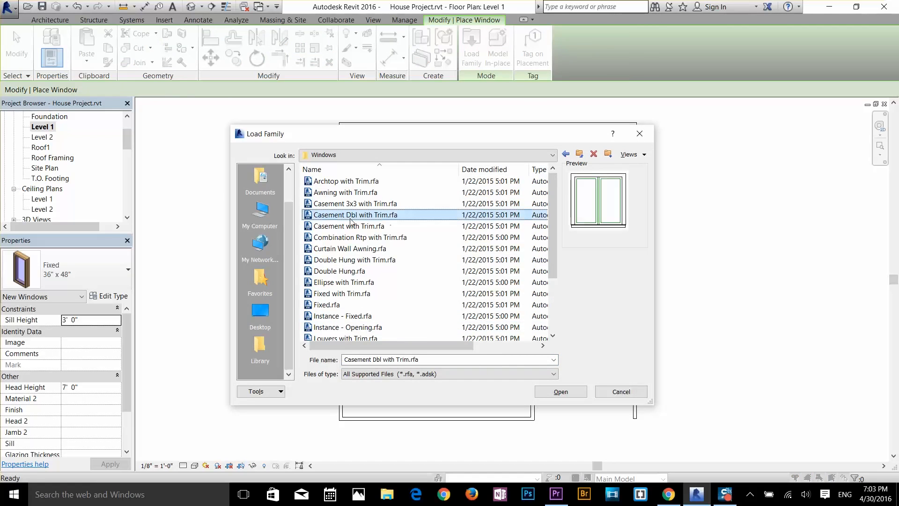
key(Up)
key(Up)
key(Up)
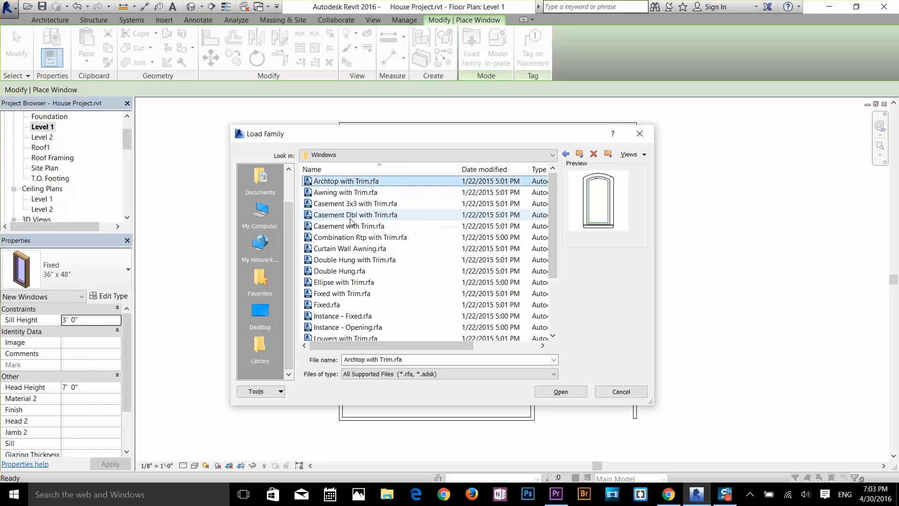
key(Down)
key(Down)
key(Down)
key(Down)
key(Down)
key(Down)
key(Down)
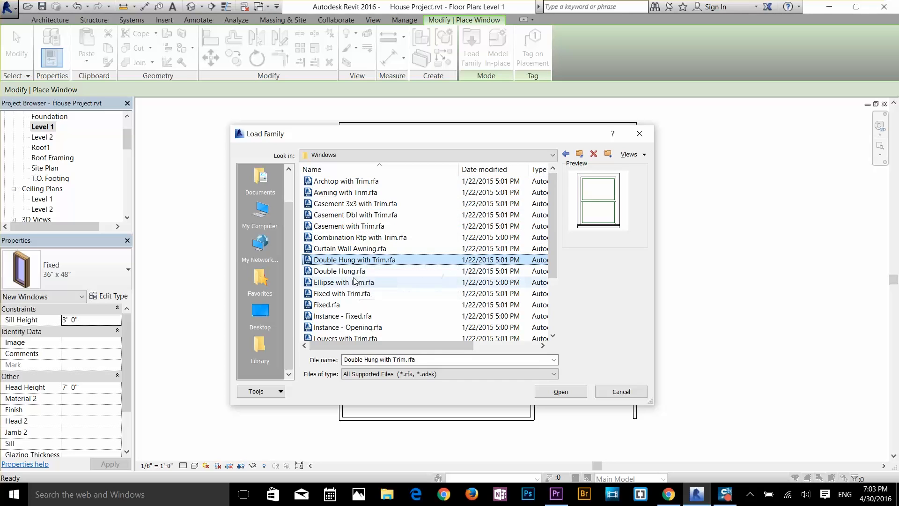
click(354, 275)
key(Down)
key(Down)
key(Down)
key(Down)
key(Down)
key(Down)
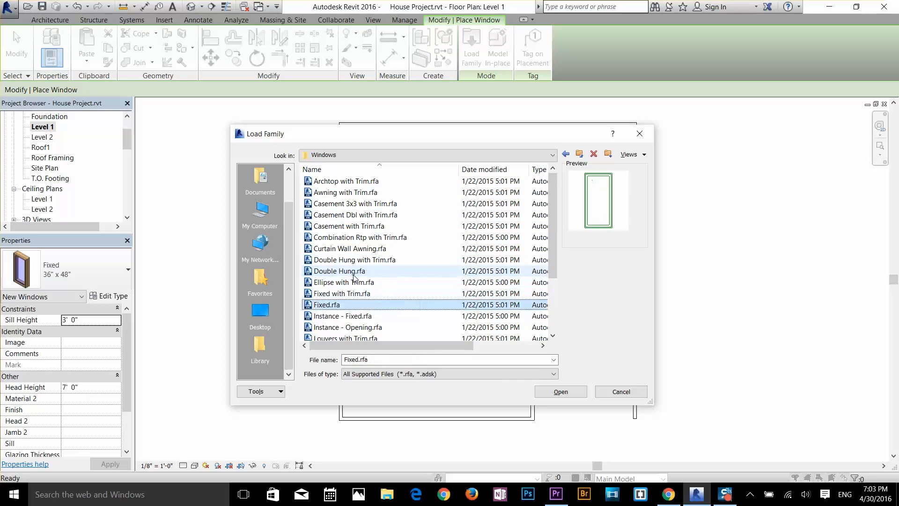
key(Down)
key(Down)
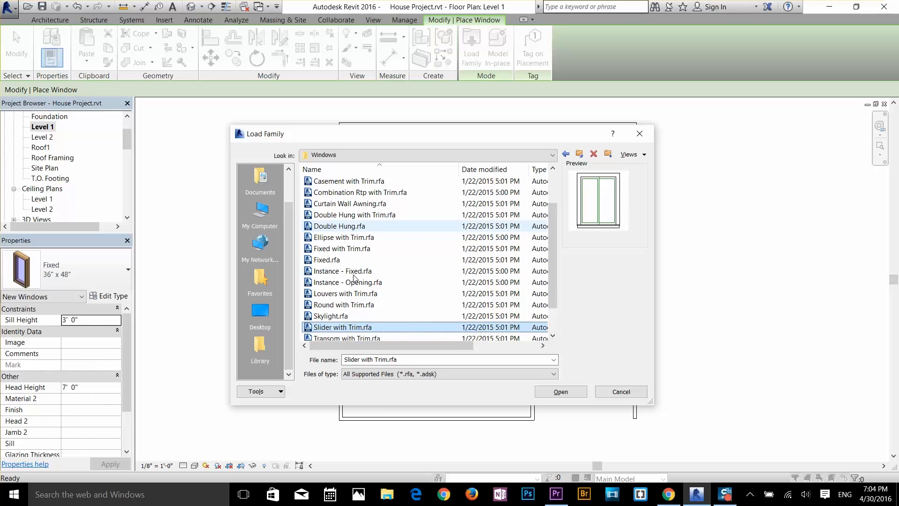
double_click(356, 327)
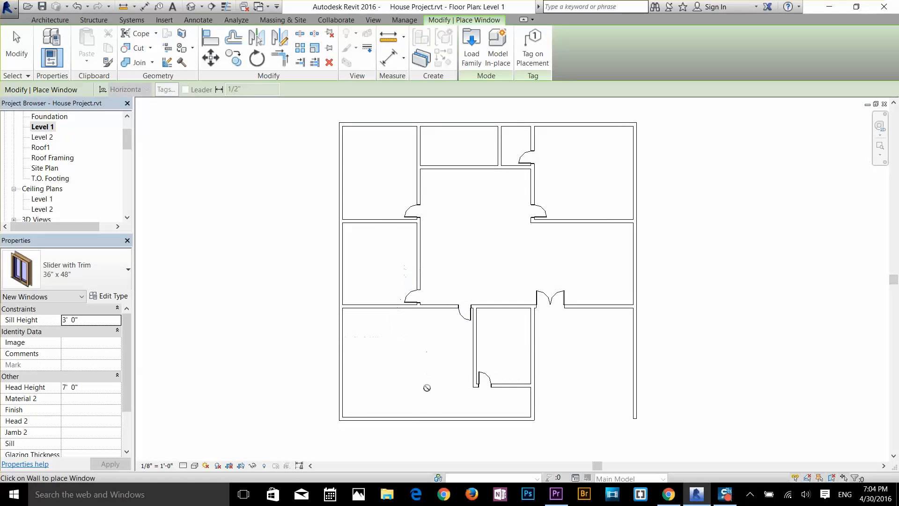
Step: Place two 36" x 48" Slider with Trim windows in the lower-left room's bottom wall, about 3' from its left wall and 11' 6" apart
middle_drag(422, 398, 435, 296)
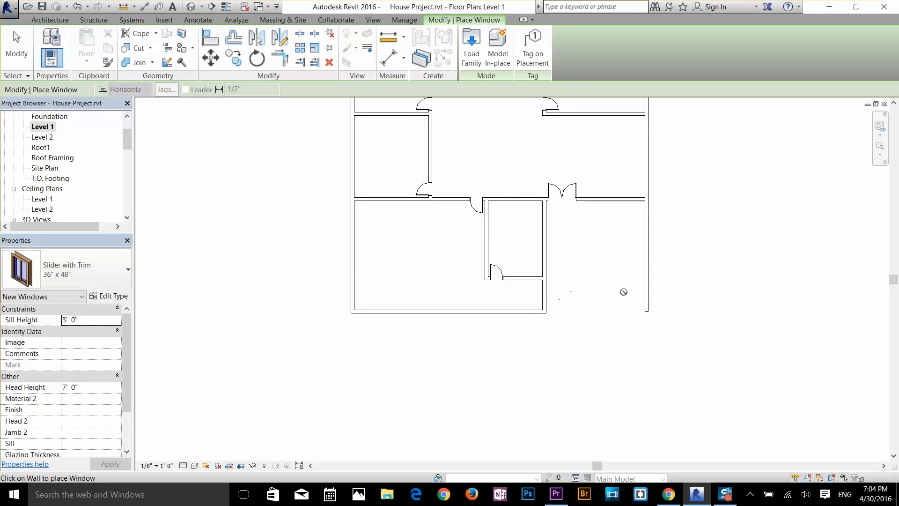
scroll(364, 325, up, 3)
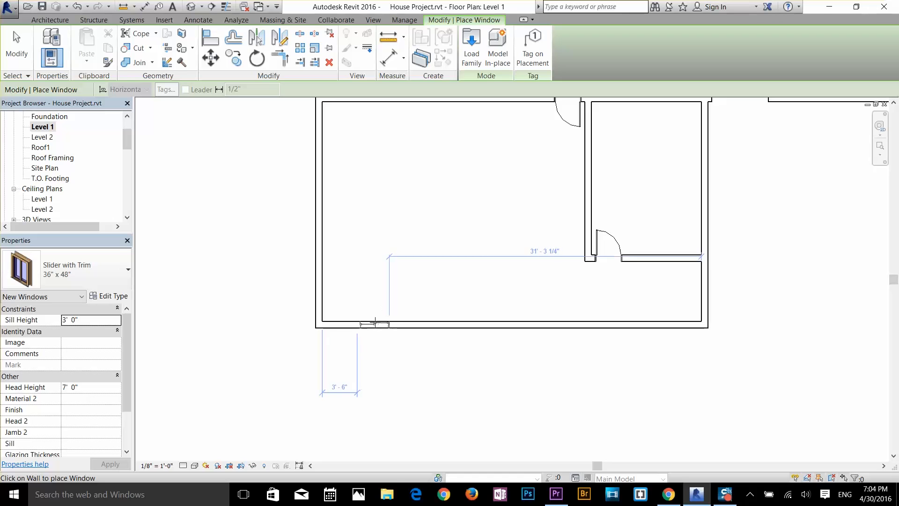
click(369, 323)
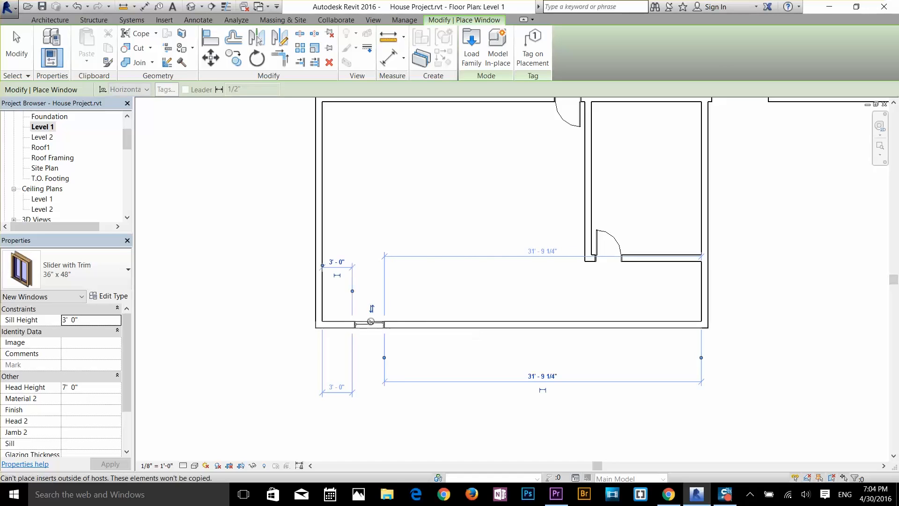
click(515, 323)
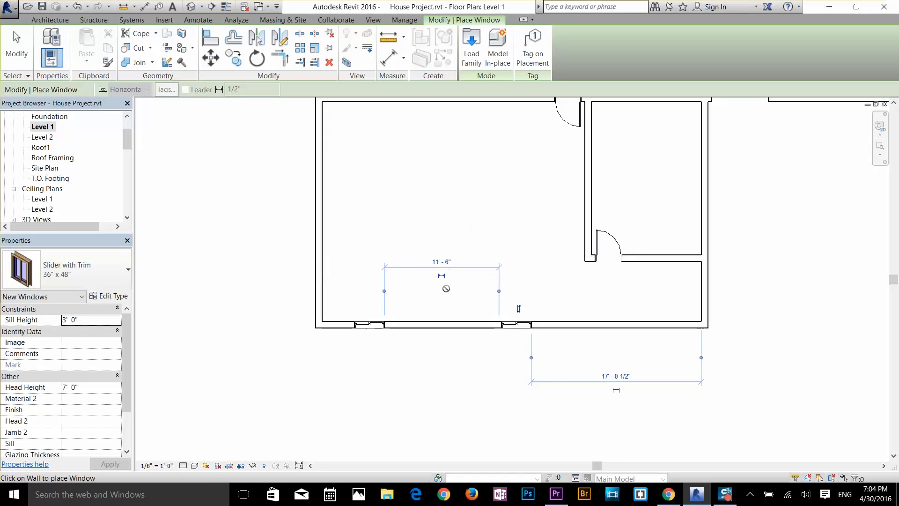
right_click(443, 269)
click(449, 276)
scroll(372, 311, up, 5)
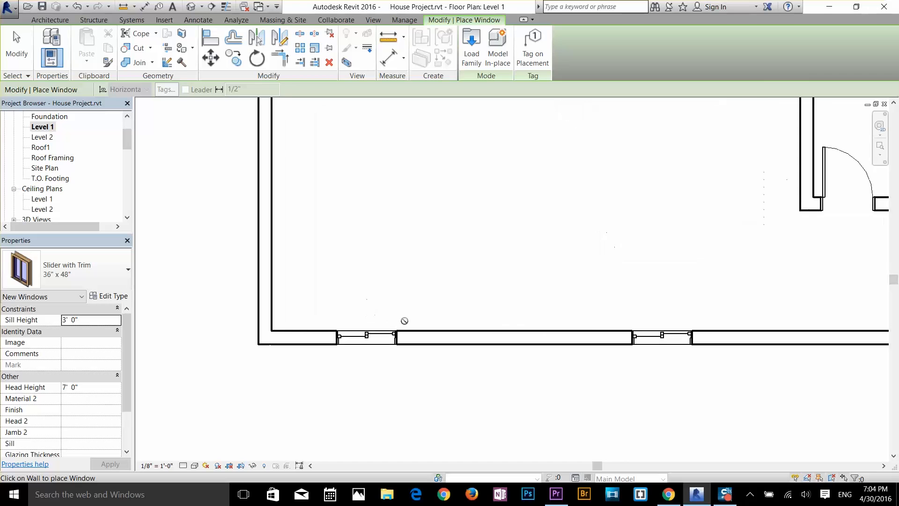
click(17, 45)
Step: Set the left slider window's distance from the room's left wall to 3'
scroll(374, 345, up, 3)
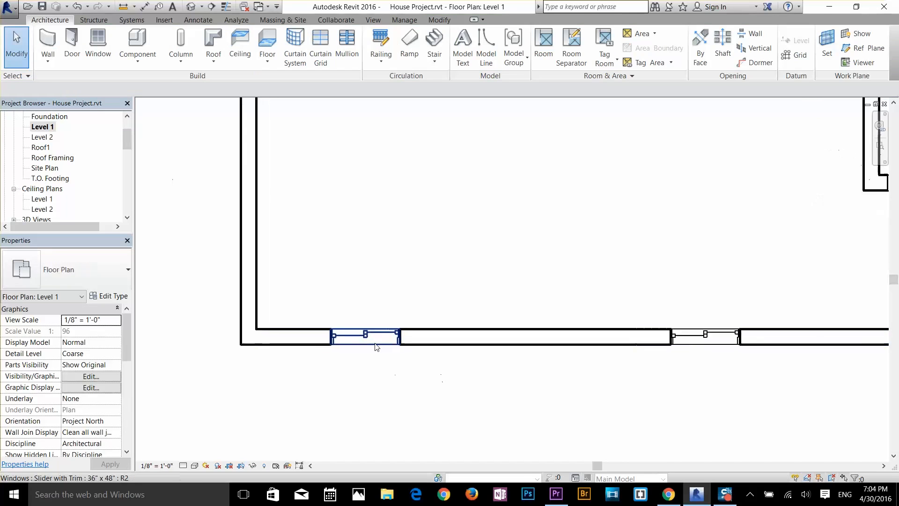
click(356, 337)
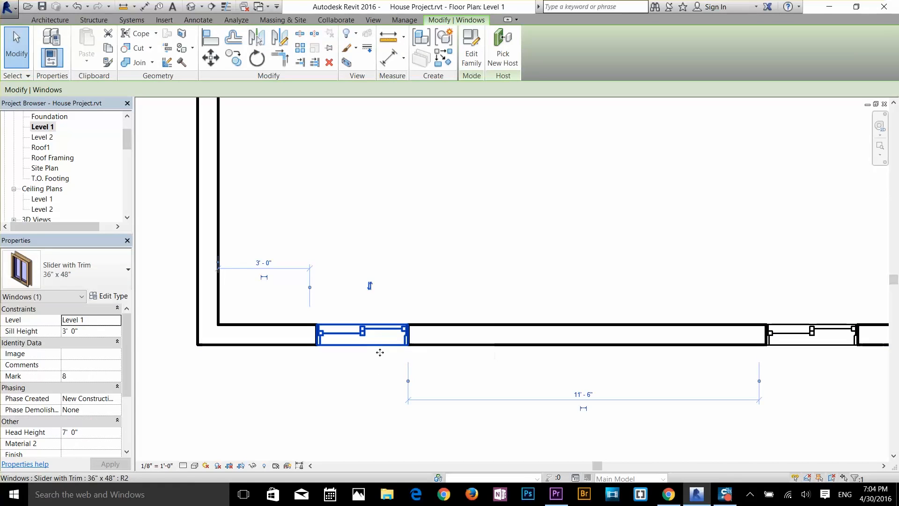
click(262, 264)
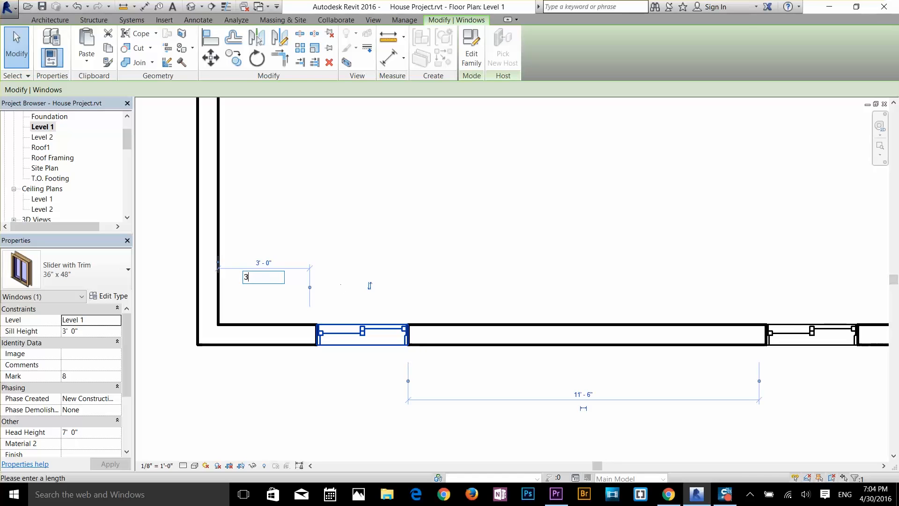
text(3)
key(Return)
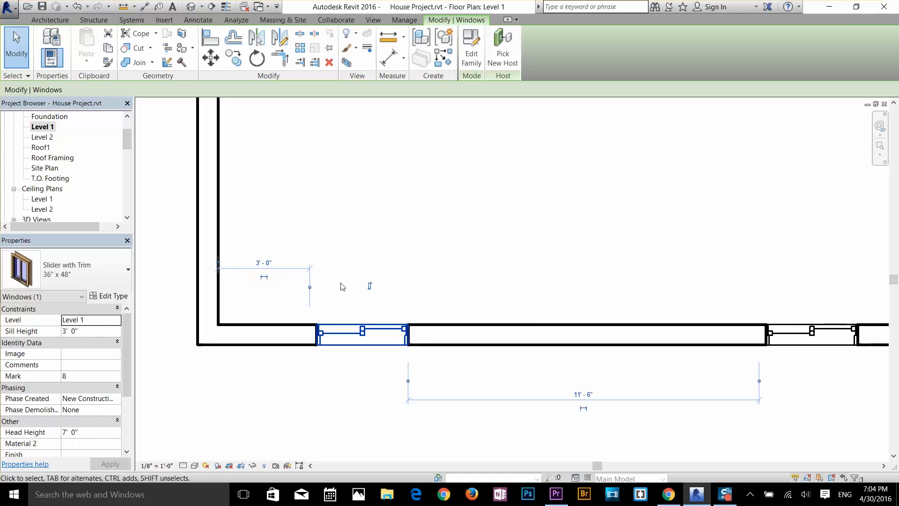
Step: Set the distance between the two slider windows in the lower-left room's bottom wall to 10'
middle_drag(568, 333, 149, 313)
click(354, 352)
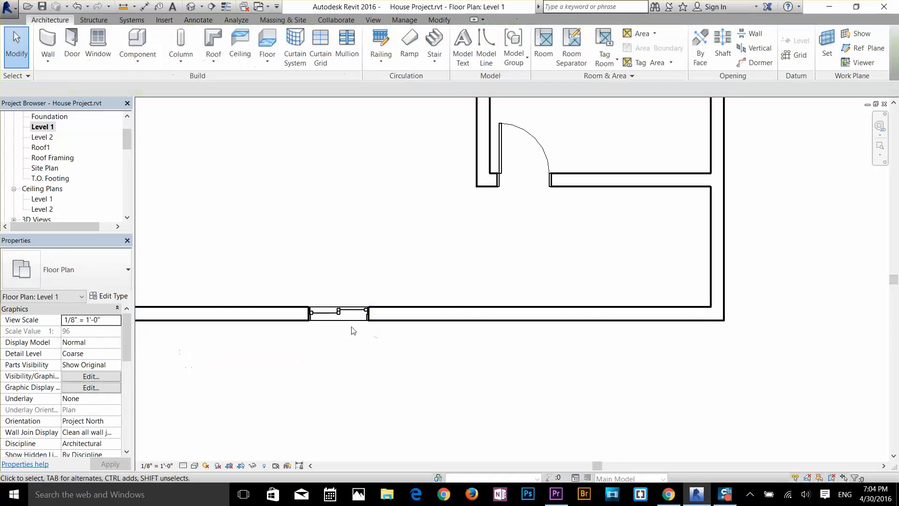
click(330, 320)
scroll(385, 369, down, 1)
middle_drag(385, 369, 663, 355)
click(492, 250)
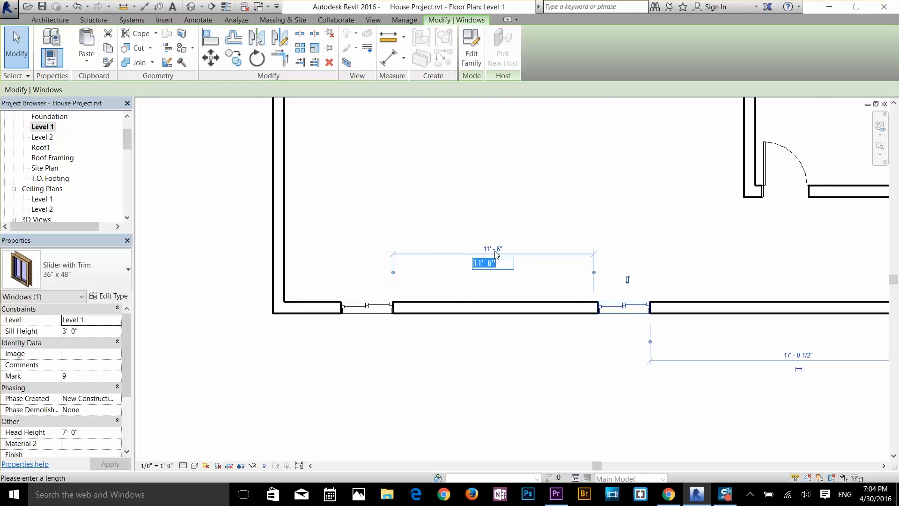
text(10)
key(Return)
click(582, 225)
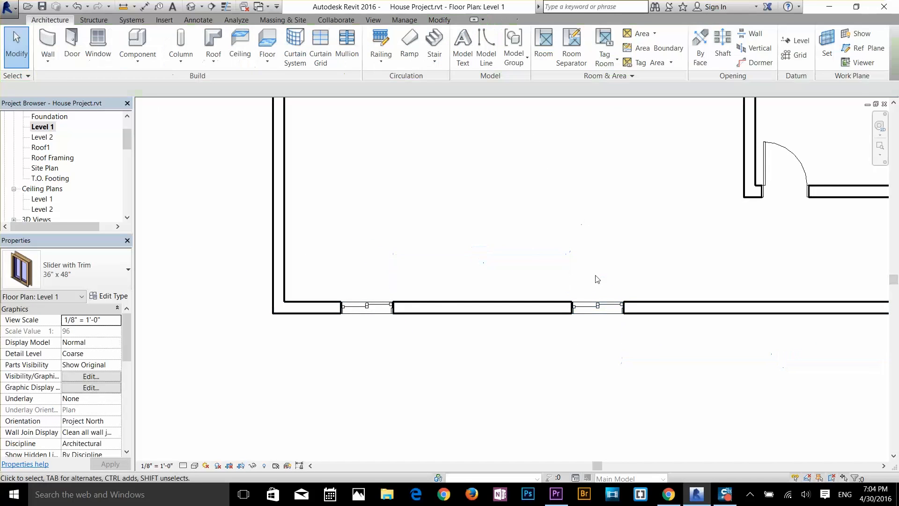
Step: Place 60" x 48" Slider with Trim windows near the lower and upper ends of the lower-left room's left wall
scroll(596, 280, down, 1)
middle_drag(596, 279, 536, 402)
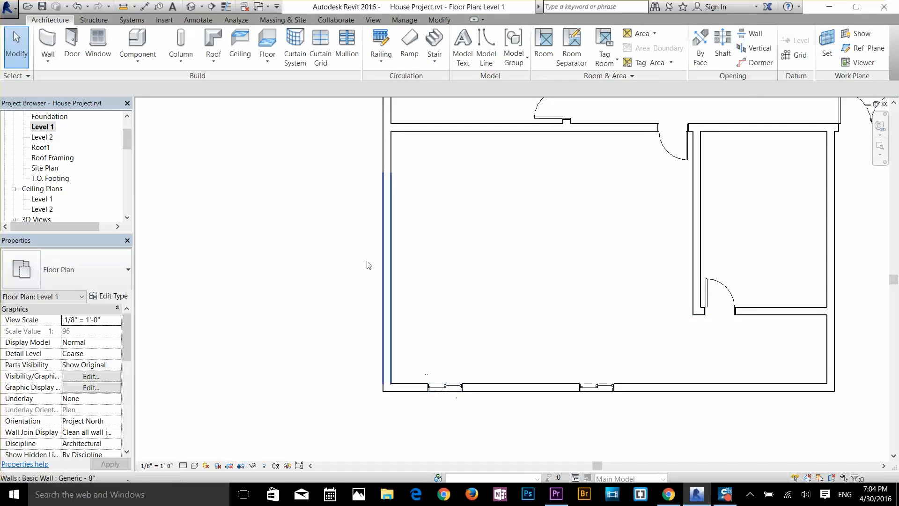
click(98, 45)
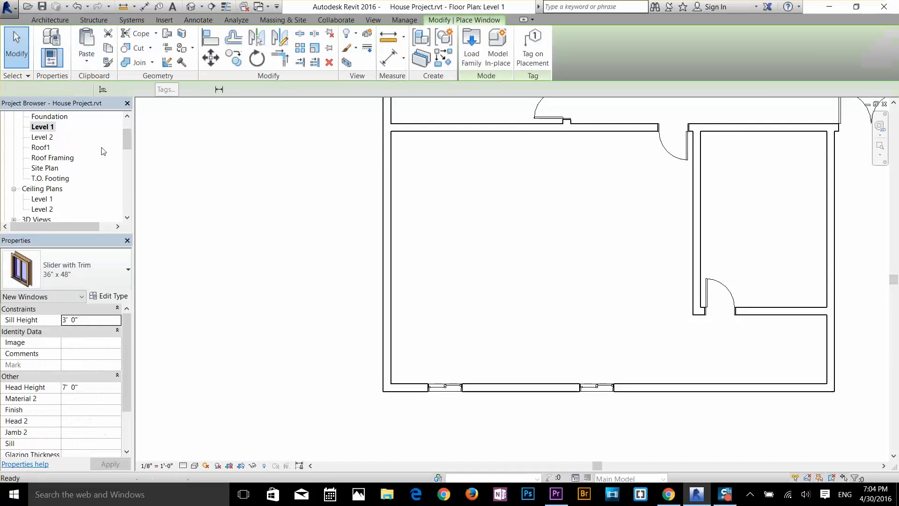
click(64, 279)
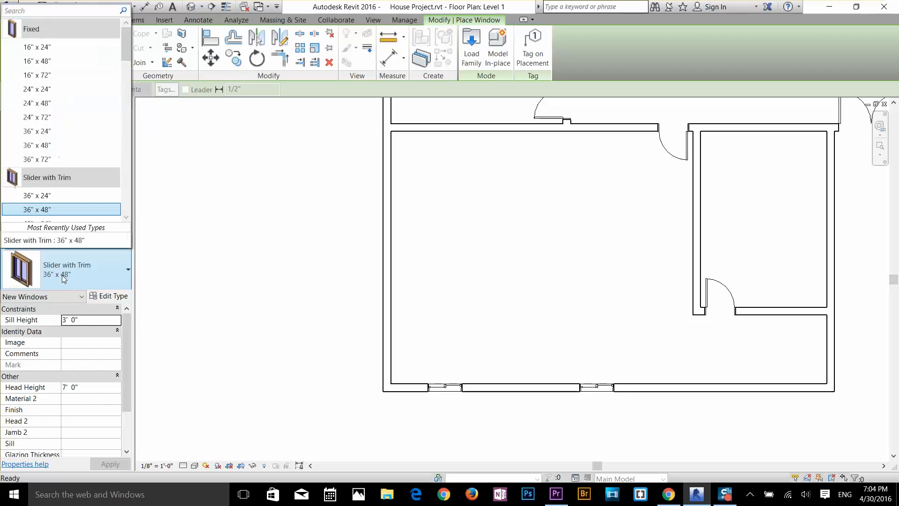
scroll(70, 213, down, 4)
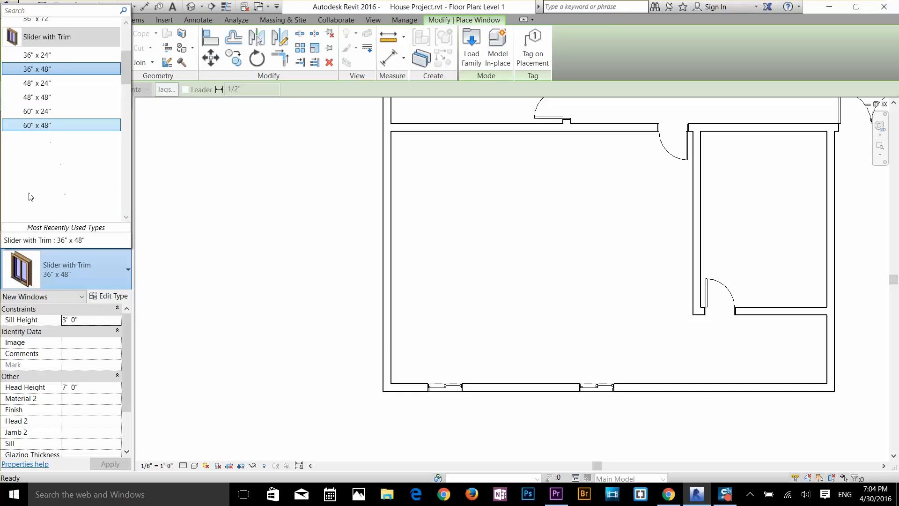
click(42, 125)
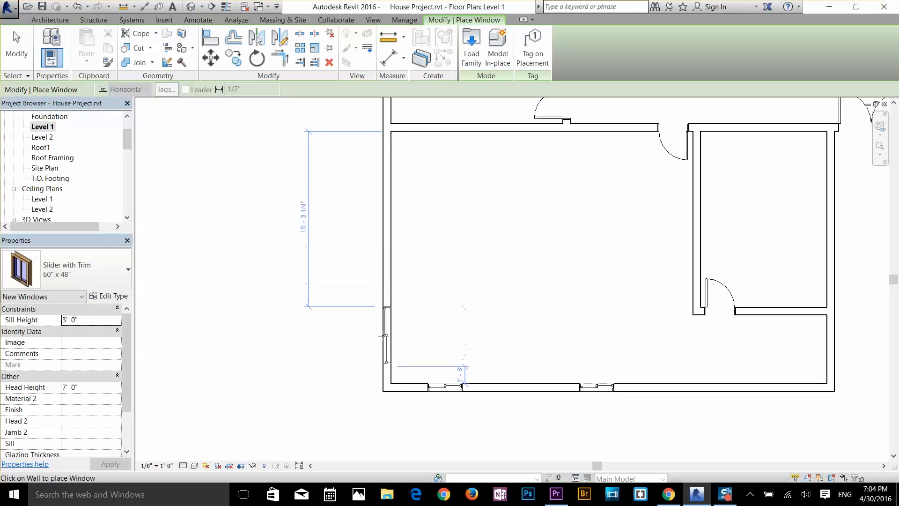
click(385, 295)
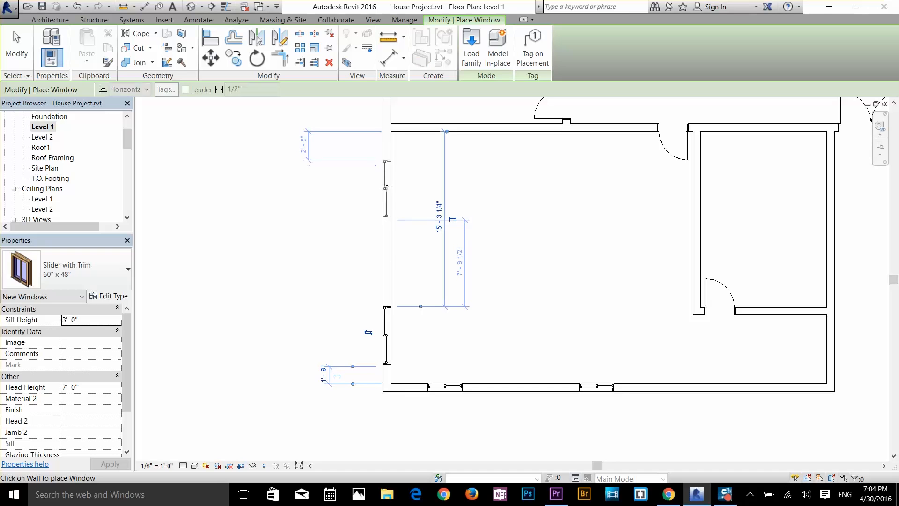
click(385, 184)
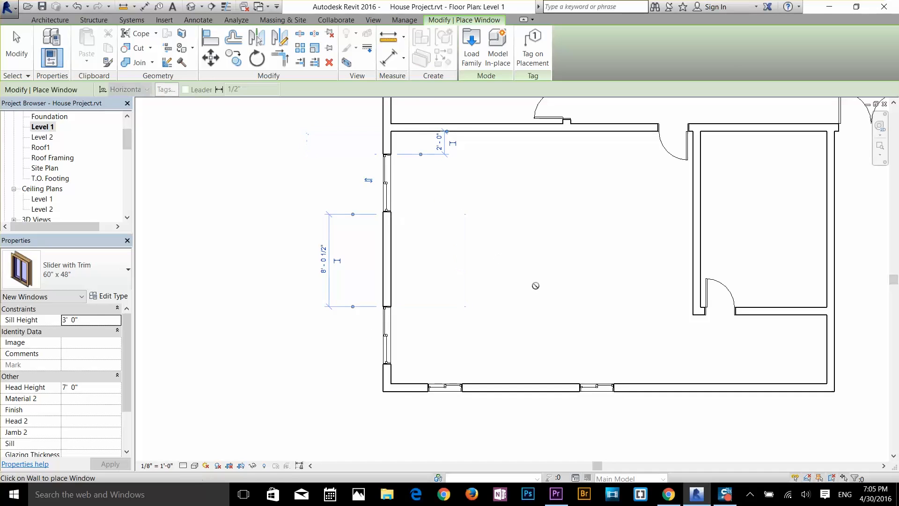
key(Escape)
key(Escape)
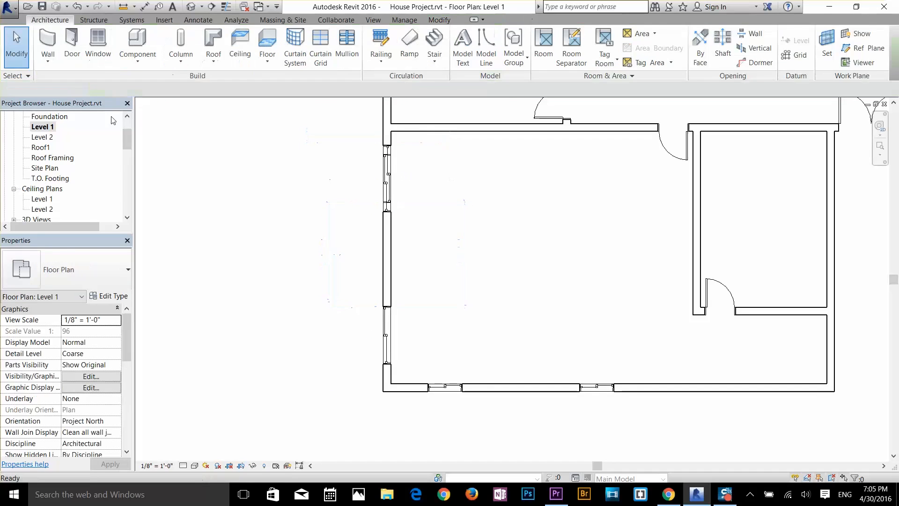
Step: Set the upper left-wall slider window's distance from the lower-left room's top wall to 3'
click(393, 190)
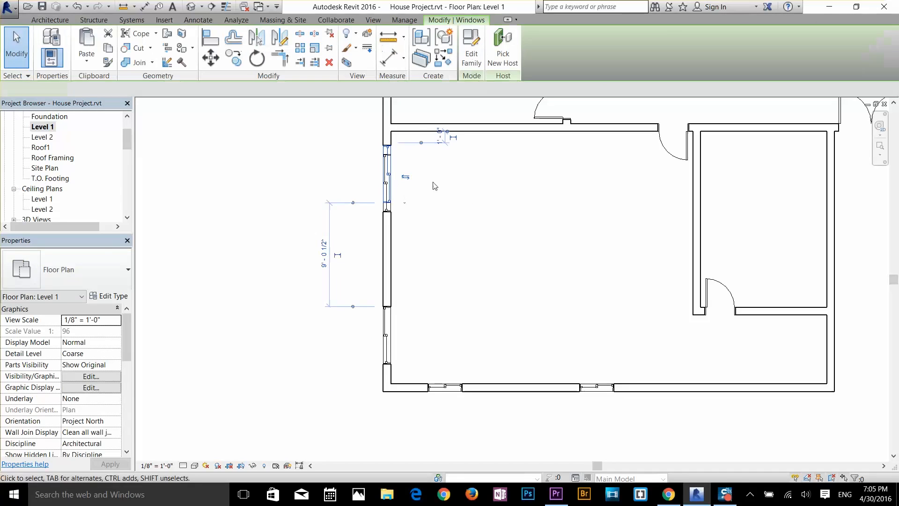
scroll(438, 136, up, 2)
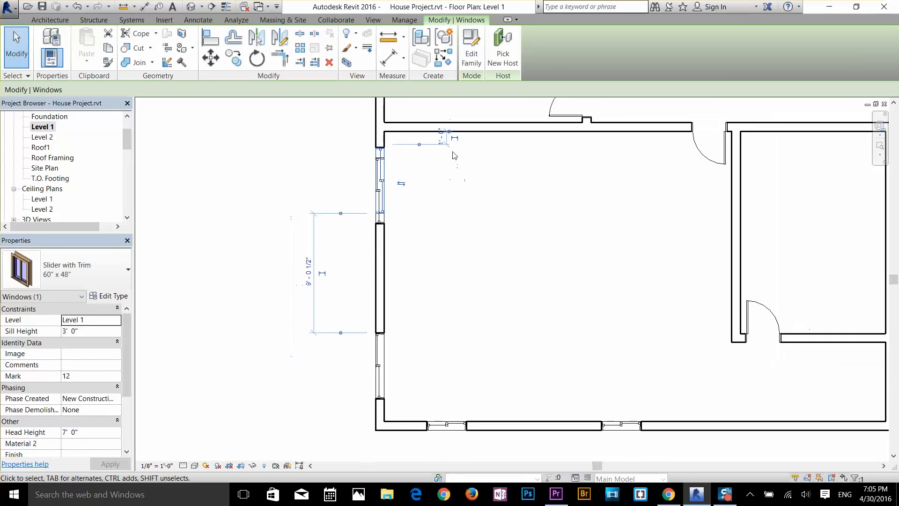
click(444, 140)
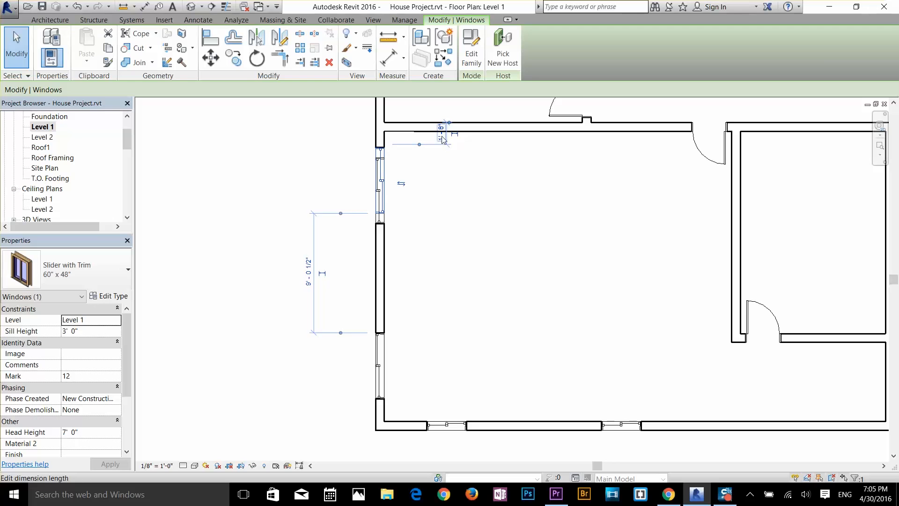
click(442, 137)
key(Return)
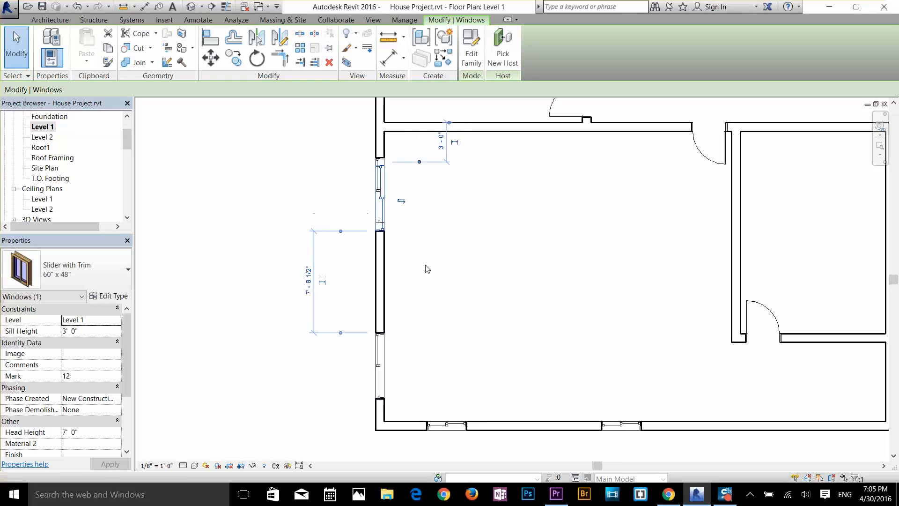
Step: Set the gap between the lower and upper slider windows in the room's left wall to 3'
click(381, 363)
click(432, 281)
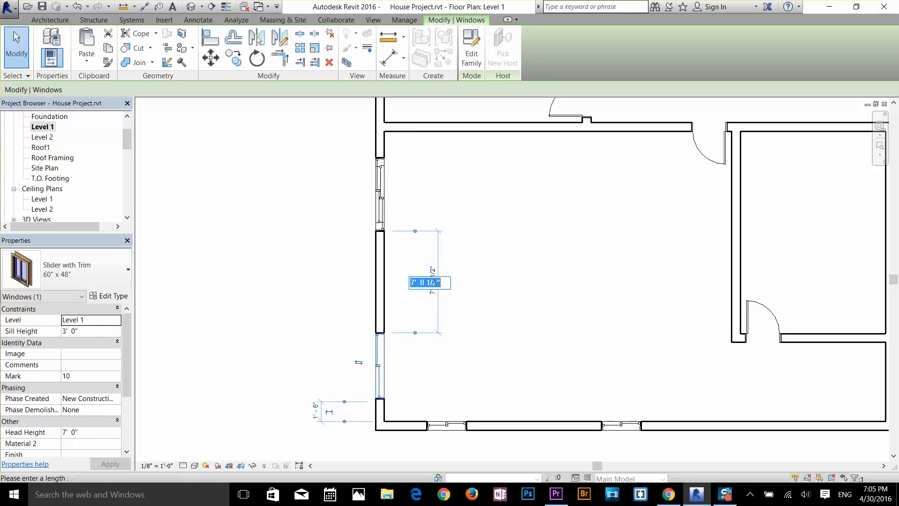
text(3)
key(Return)
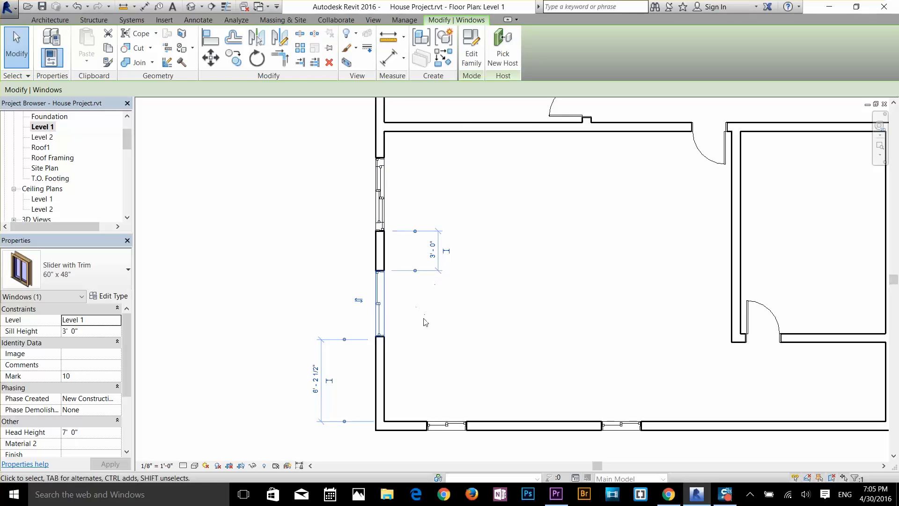
Step: Set the lower left-wall slider window's distance from the room's bottom wall to 3'
click(315, 380)
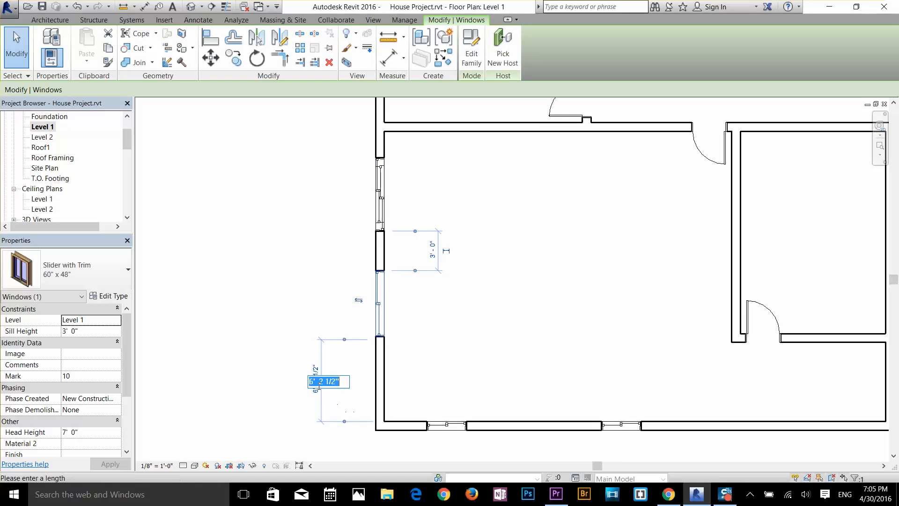
text(3)
key(Return)
click(480, 357)
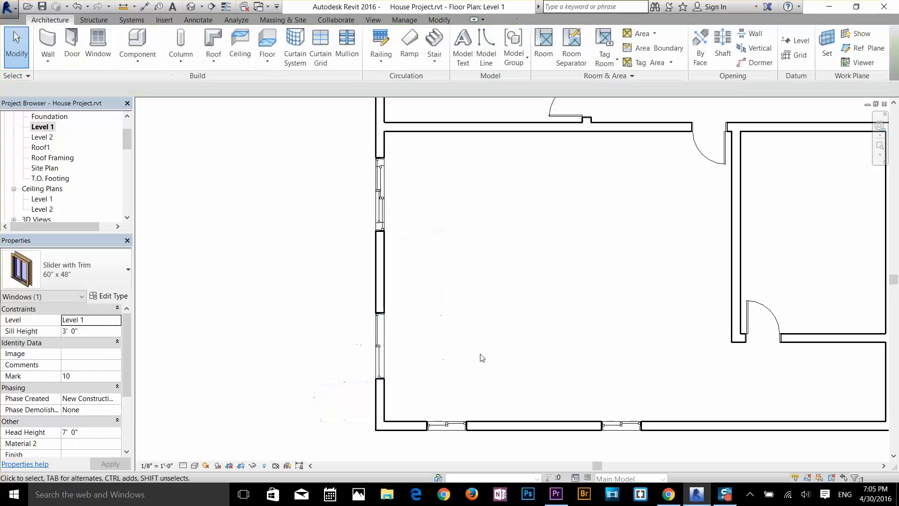
Step: Place a 60" x 48" Slider with Trim window in the bottom wall between the two 36" x 48" windows
scroll(506, 358, down, 1)
scroll(597, 406, up, 2)
scroll(576, 433, up, 2)
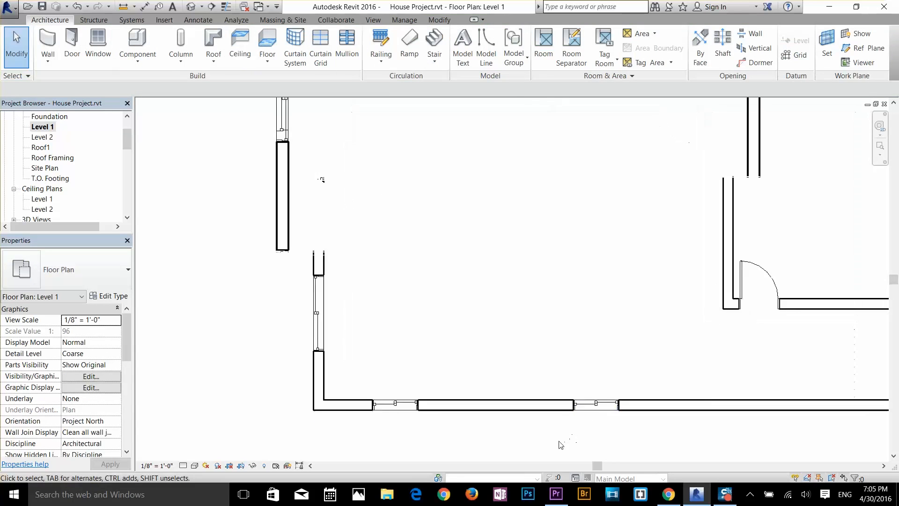
scroll(333, 334, down, 2)
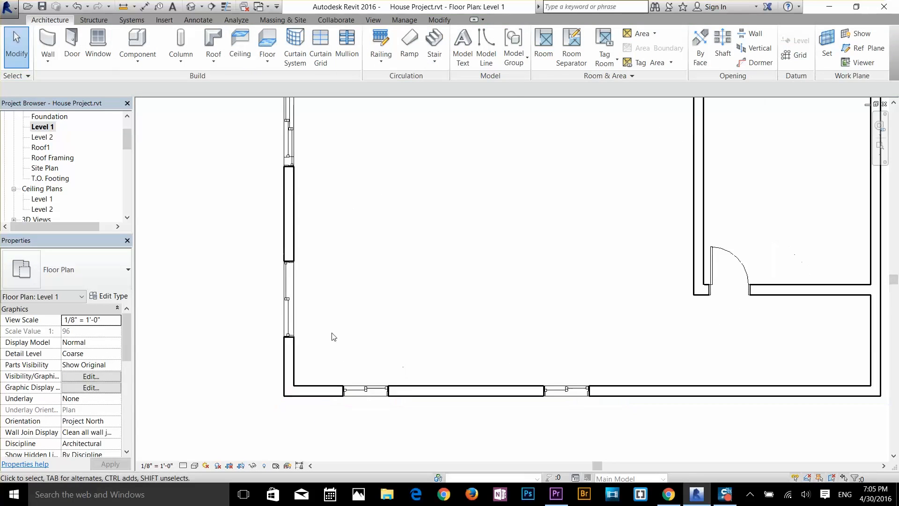
click(99, 46)
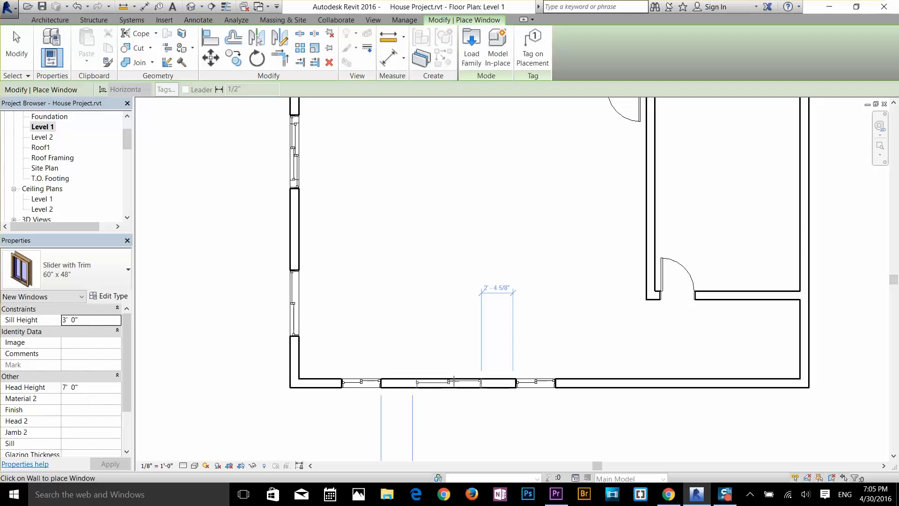
click(453, 380)
Step: Place two 48" x 48" Slider with Trim windows in the middle-left room's left wall, about 1' from its bottom and top walls
scroll(501, 307, down, 4)
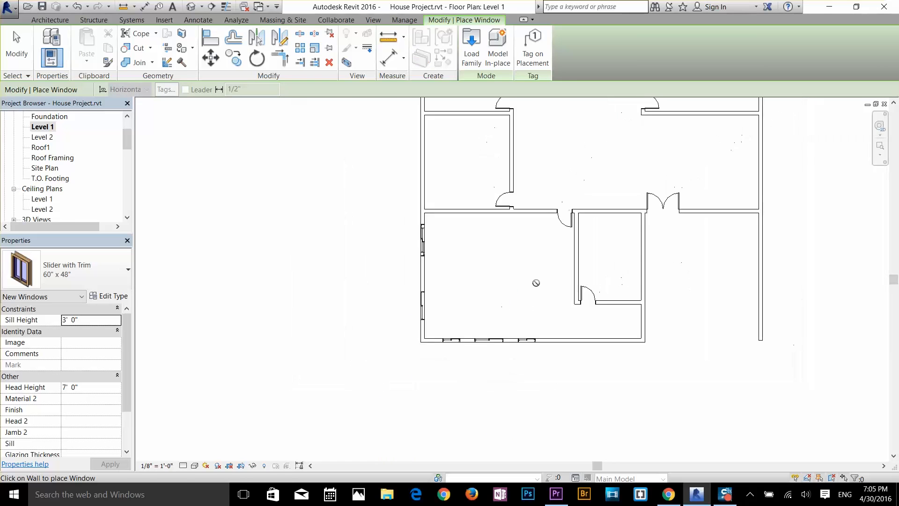
scroll(536, 283, up, 3)
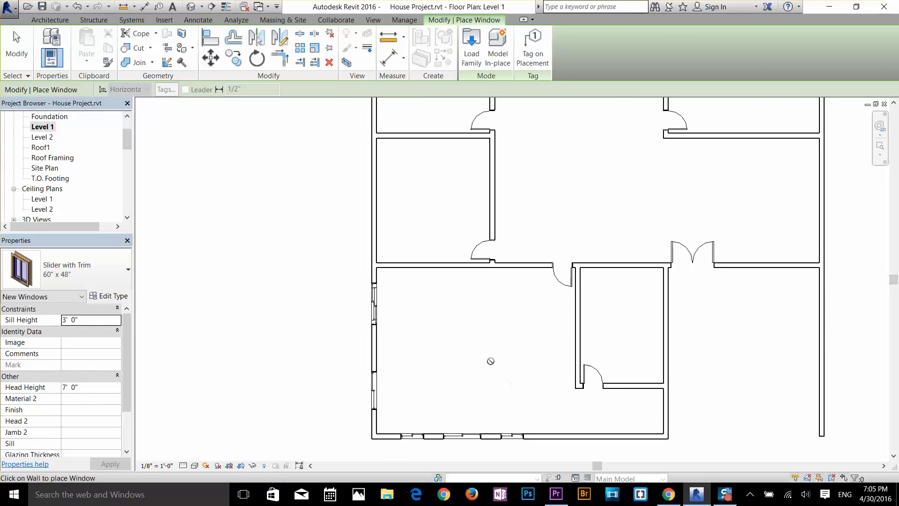
scroll(445, 262, up, 4)
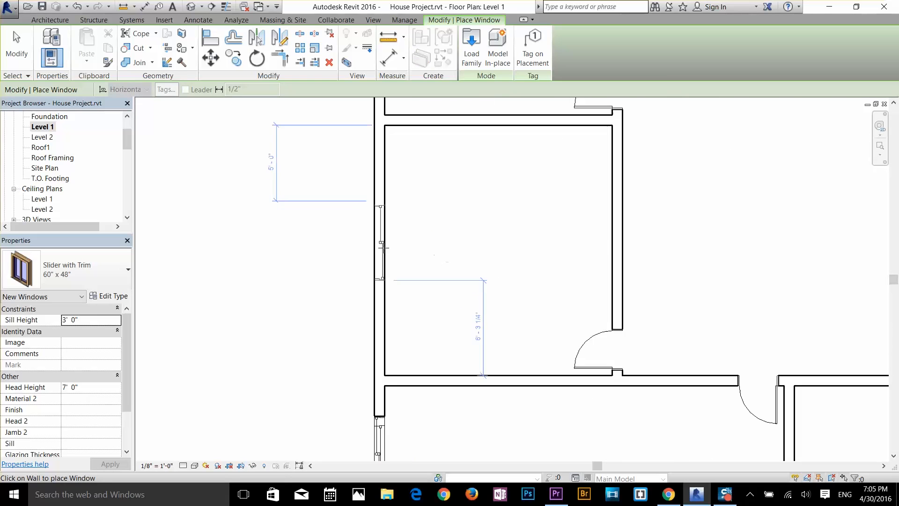
click(65, 273)
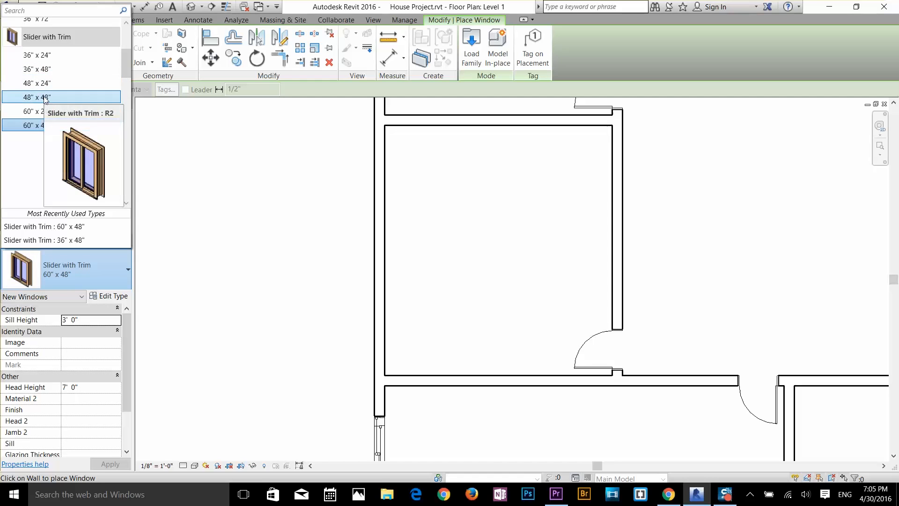
key(Escape)
key(Escape)
key(w)
key(n)
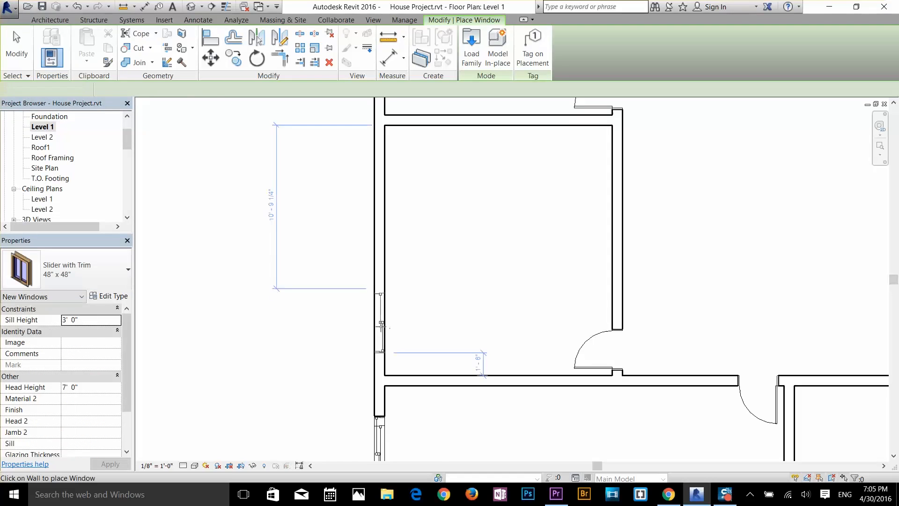
click(380, 327)
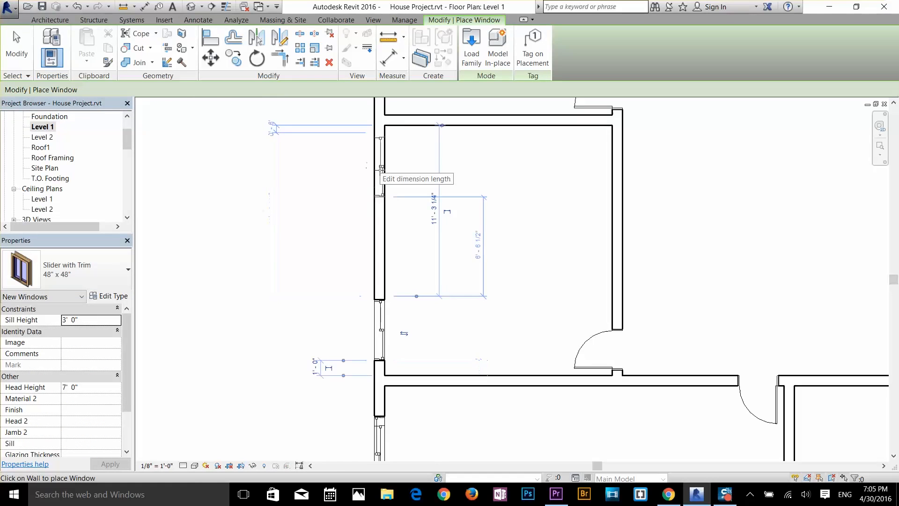
click(380, 176)
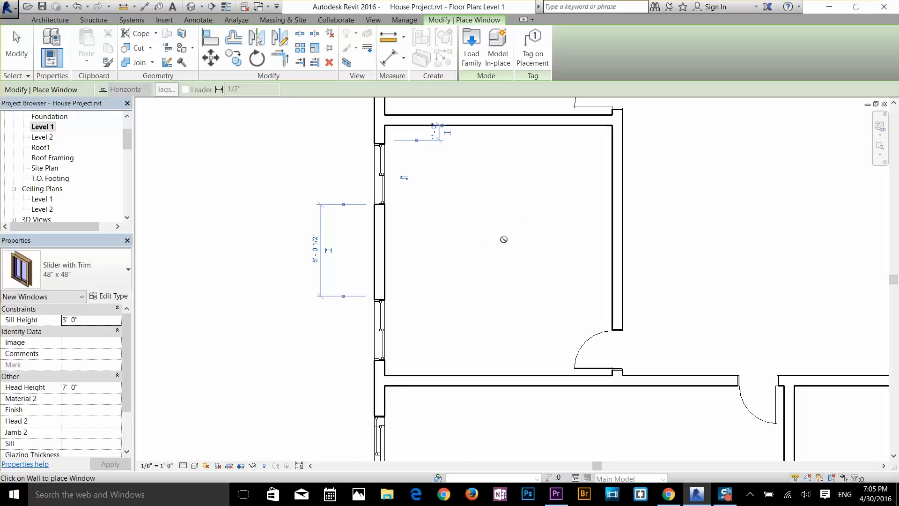
Step: Place 60" x 48" Slider with Trim windows in the right and top exterior walls of the upper-right room
scroll(494, 220, down, 4)
middle_drag(498, 202, 424, 398)
scroll(373, 311, down, 1)
middle_drag(373, 311, 100, 228)
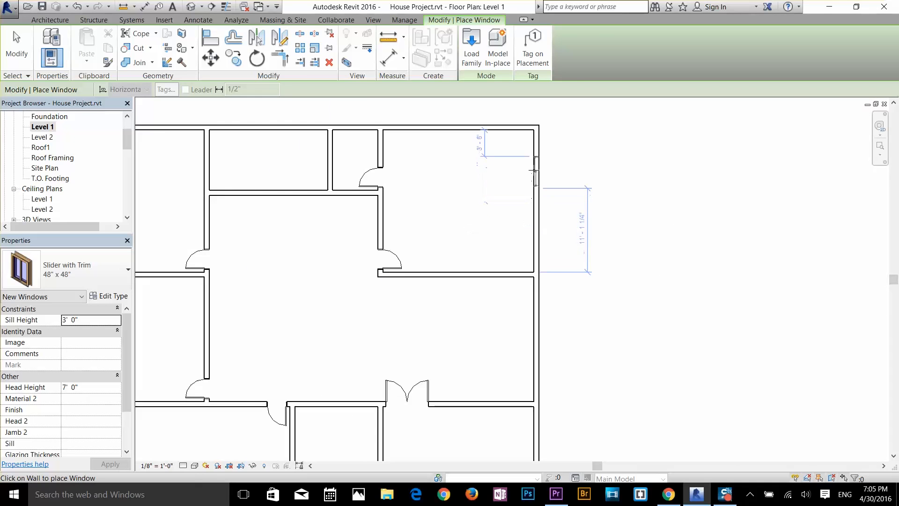
click(46, 279)
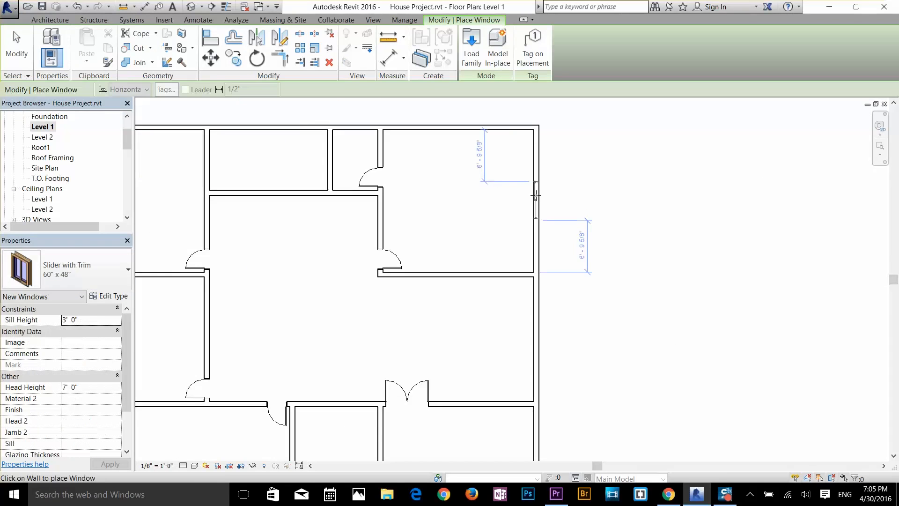
click(535, 232)
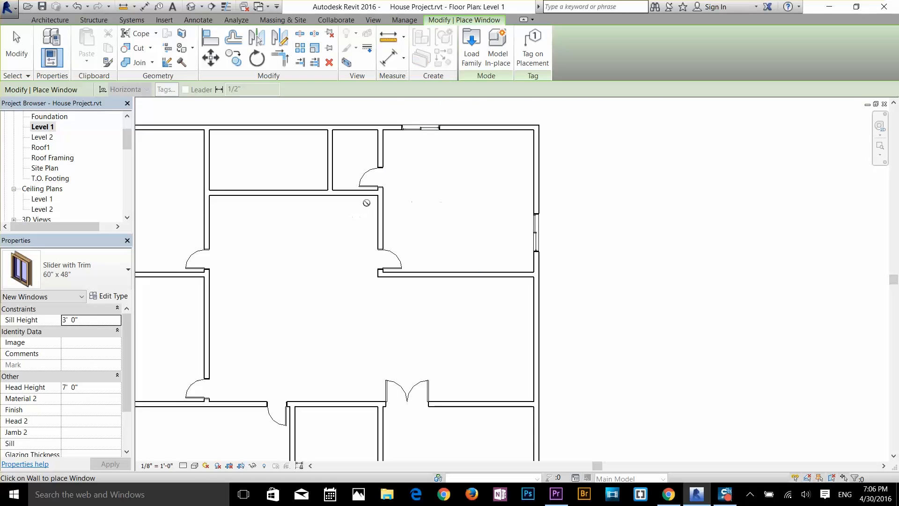
Step: Place 60" x 48" Slider with Trim windows centred in the upper-middle room's top wall and the upper-left room's left wall
scroll(470, 218, down, 3)
middle_drag(347, 285, 474, 354)
scroll(492, 203, up, 2)
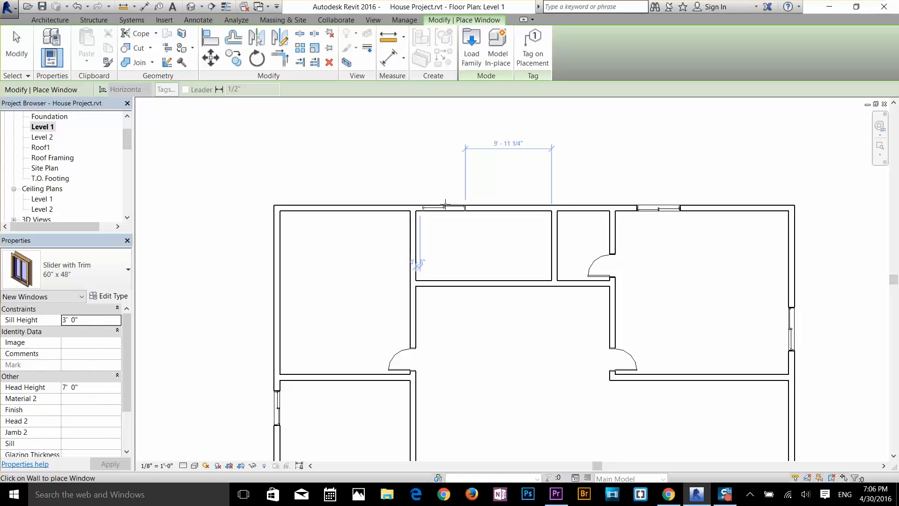
click(486, 203)
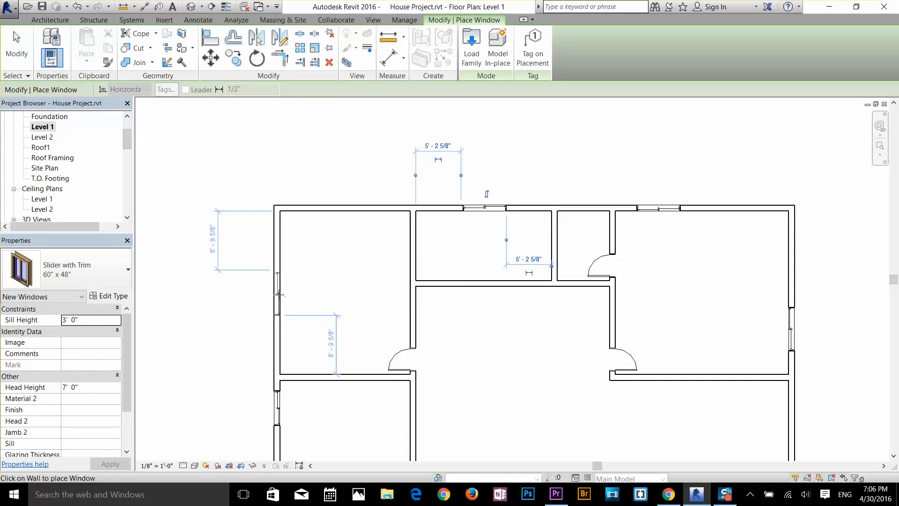
click(277, 294)
scroll(367, 140, down, 3)
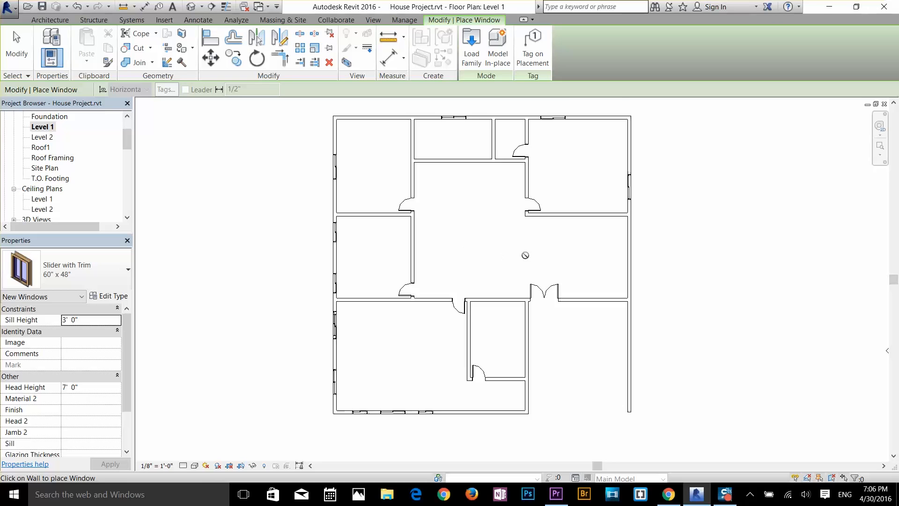
Step: Check the positions of the windows in the upper-middle room's top wall and the upper-right room's top and right walls
scroll(453, 171, up, 5)
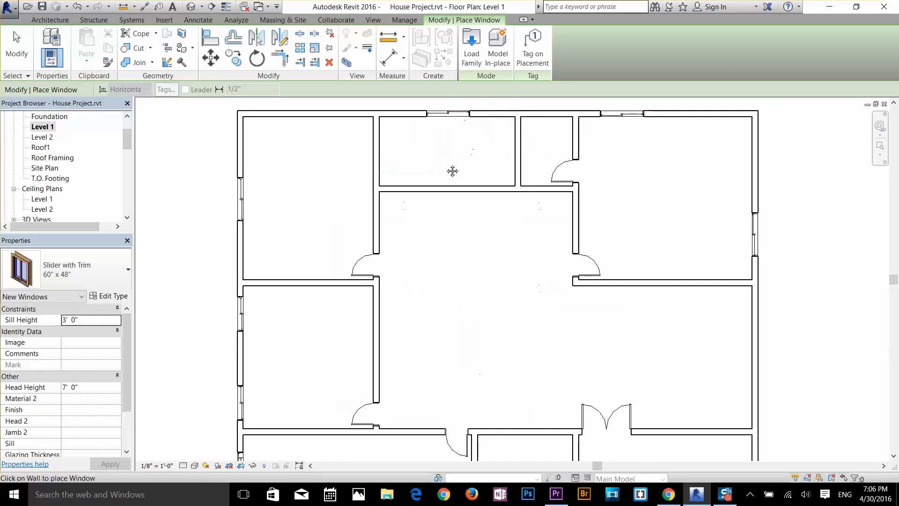
click(12, 45)
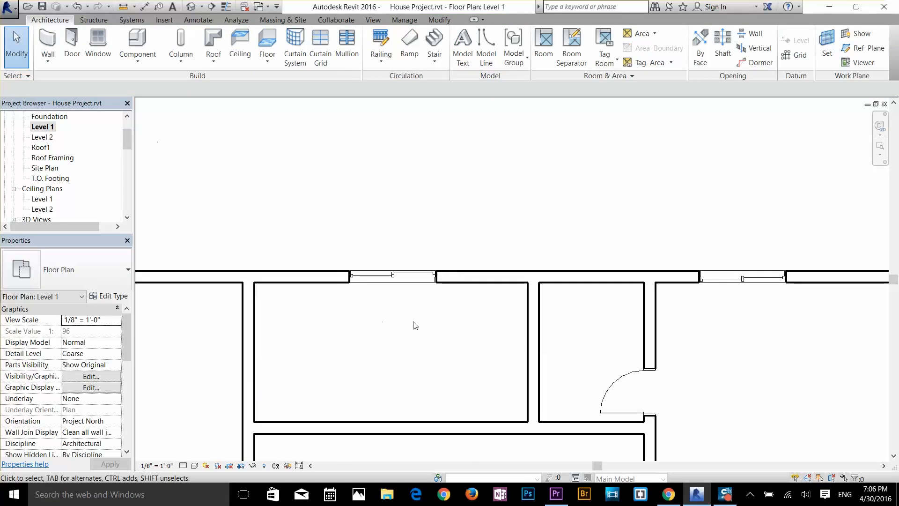
click(394, 280)
click(482, 332)
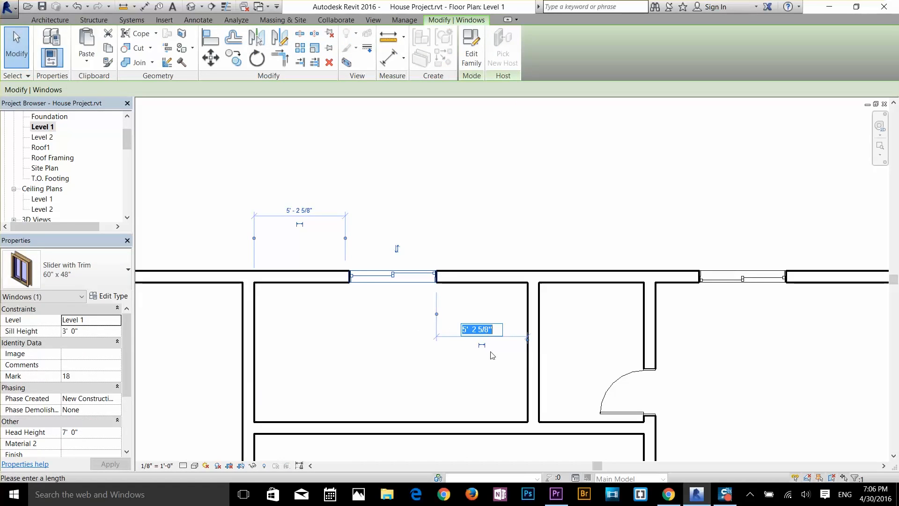
click(464, 367)
middle_drag(771, 330, 637, 346)
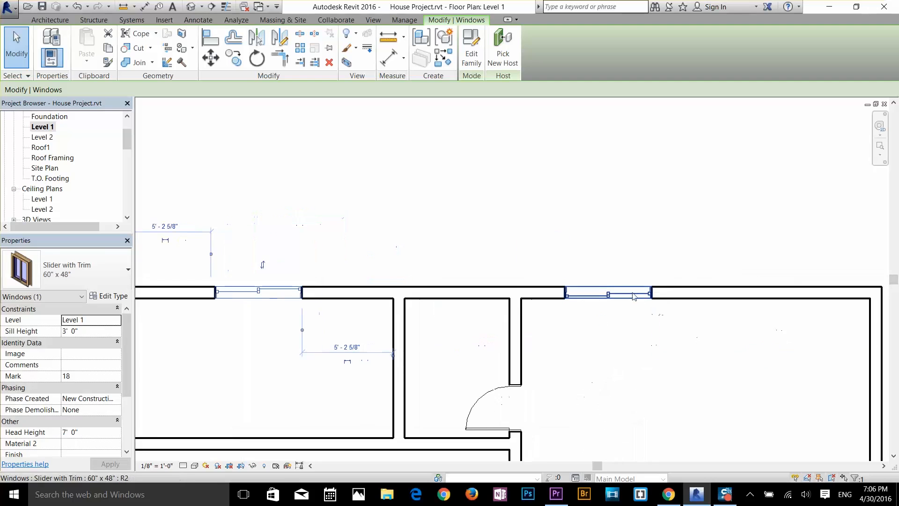
click(633, 296)
scroll(627, 328, down, 2)
middle_drag(595, 305, 474, 193)
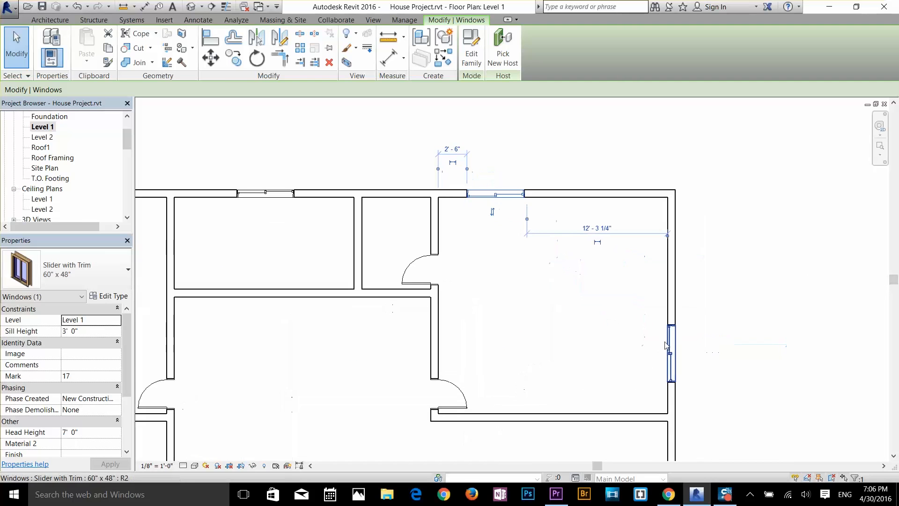
click(670, 346)
click(561, 313)
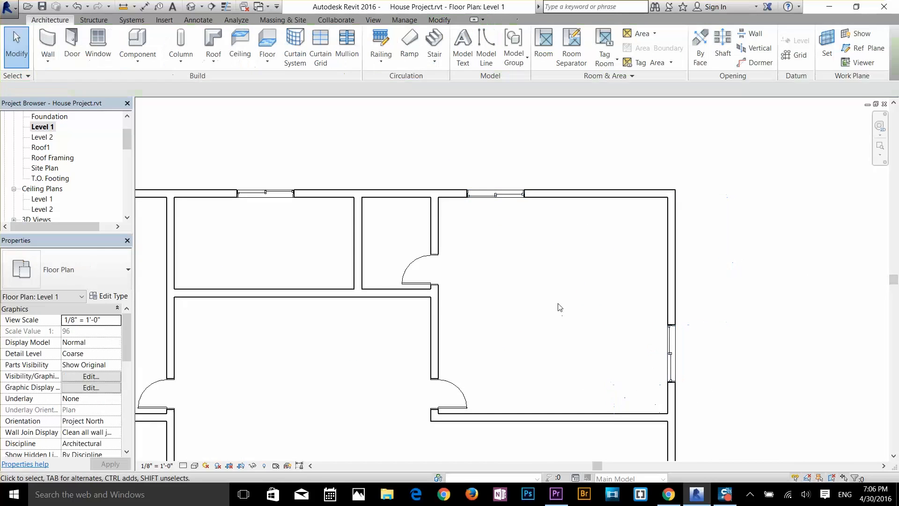
Step: Place a 60" x 48" Slider with Trim window centred in the wall between the double door and the right exterior wall
scroll(499, 268, down, 3)
mouse_move(518, 217)
middle_down()
mouse_move(523, 187)
mouse_move(519, 206)
middle_up()
scroll(627, 346, up, 3)
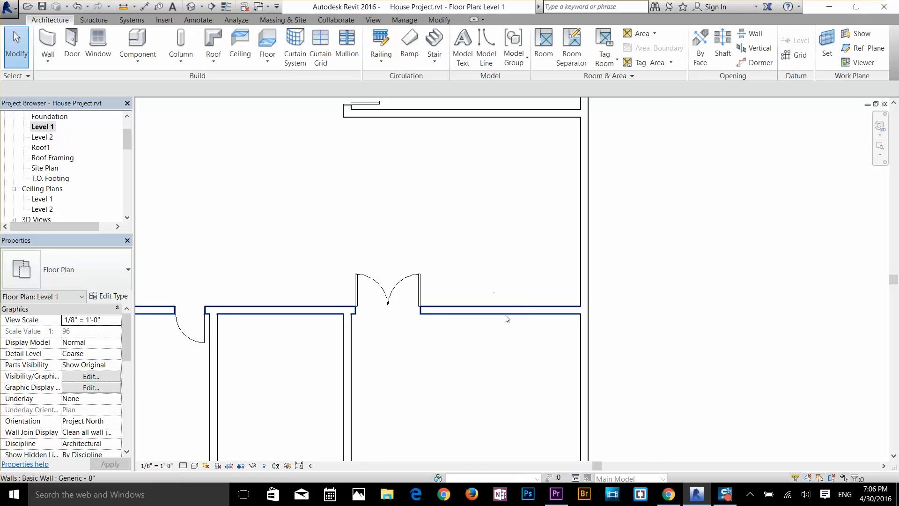
middle_drag(505, 327, 564, 204)
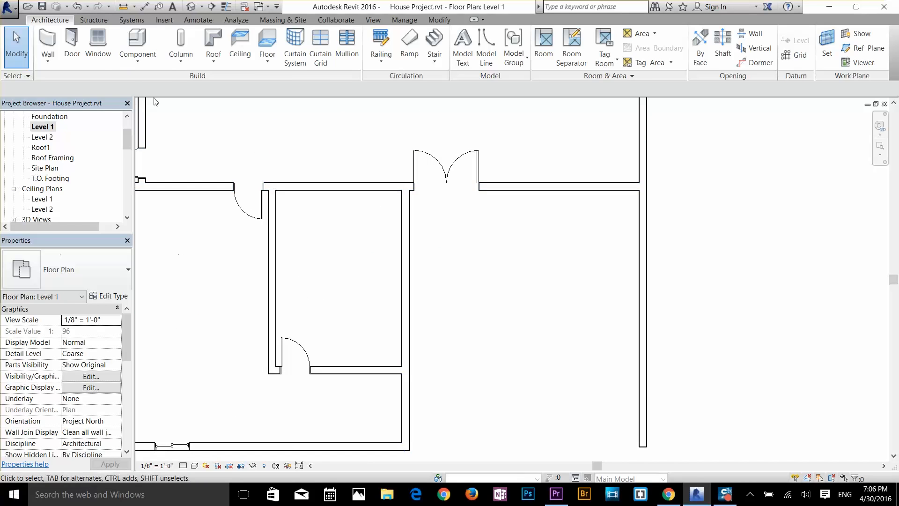
click(97, 41)
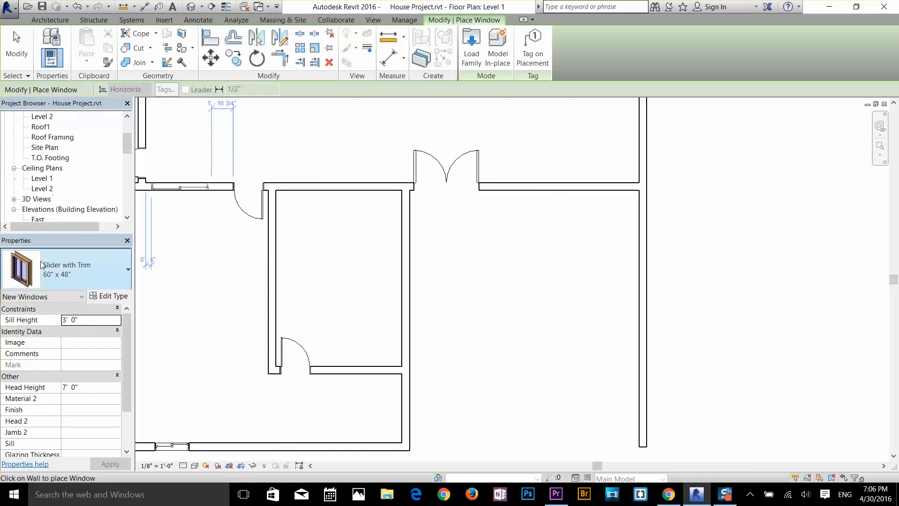
click(58, 276)
click(48, 126)
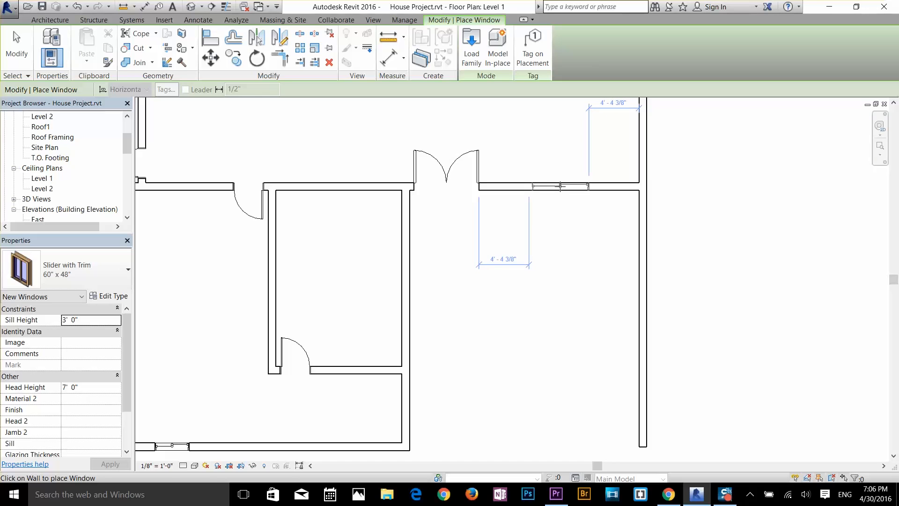
click(560, 186)
Step: Place a 60" x 48" Slider with Trim window centred in the right wall of the small room beside the double door, and end window placement
scroll(572, 225, down, 3)
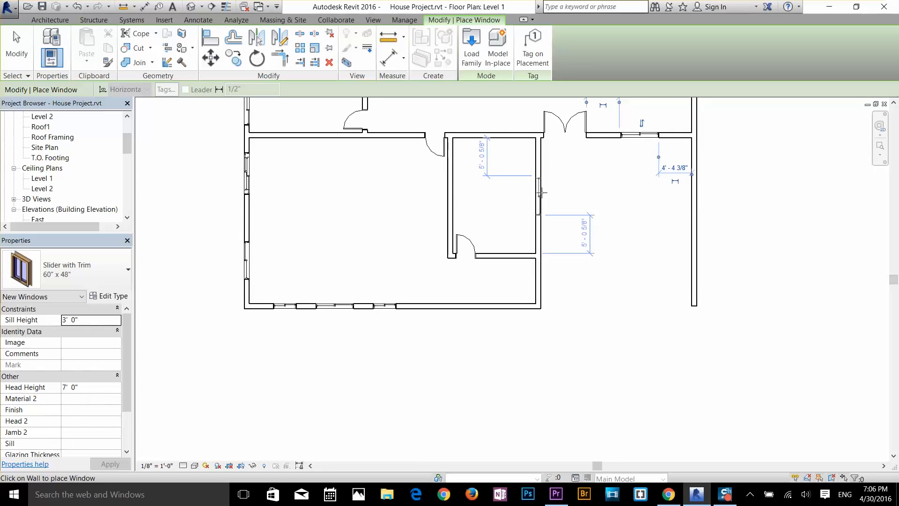
click(541, 192)
scroll(649, 239, down, 5)
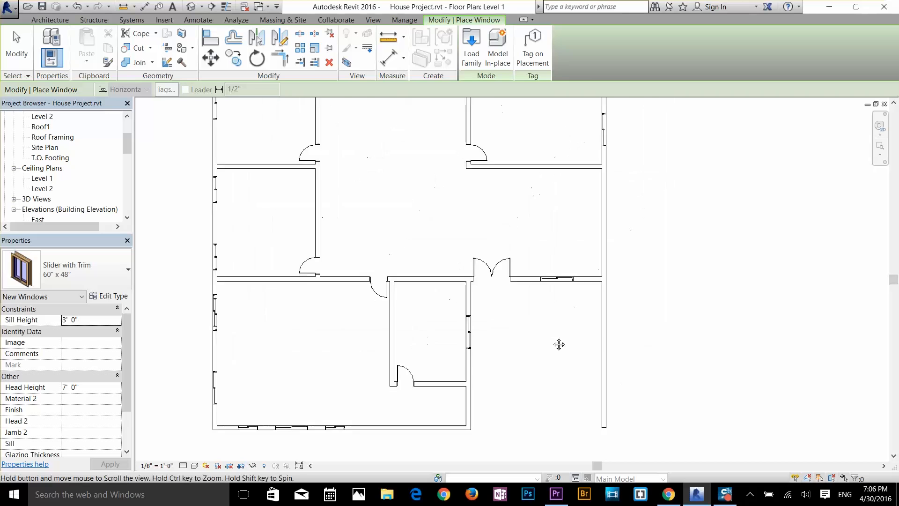
middle_drag(573, 215, 585, 245)
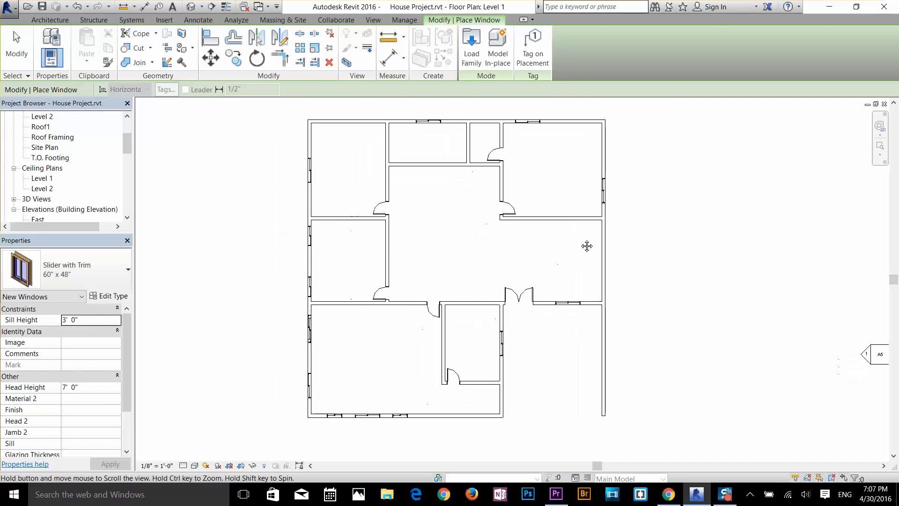
key(Escape)
key(Escape)
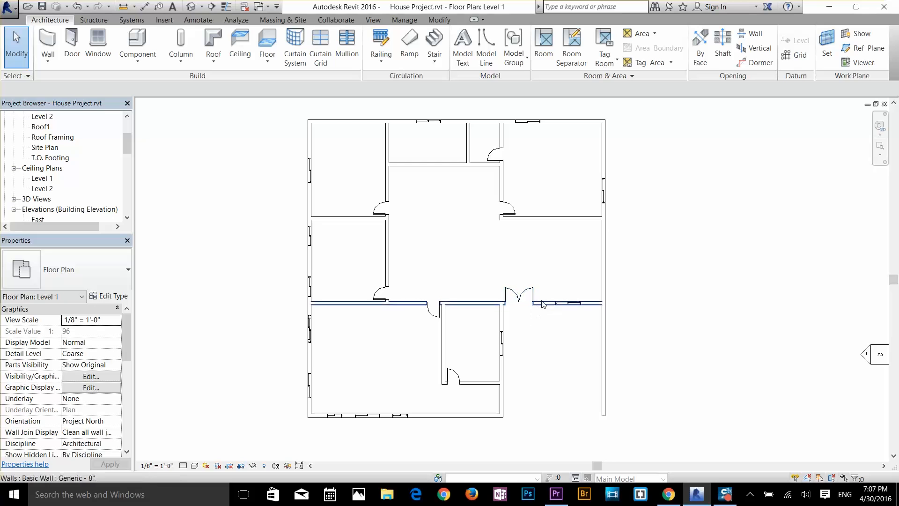
Step: Examine the placed windows and doors around the house in the default 3D view
scroll(537, 337, up, 1)
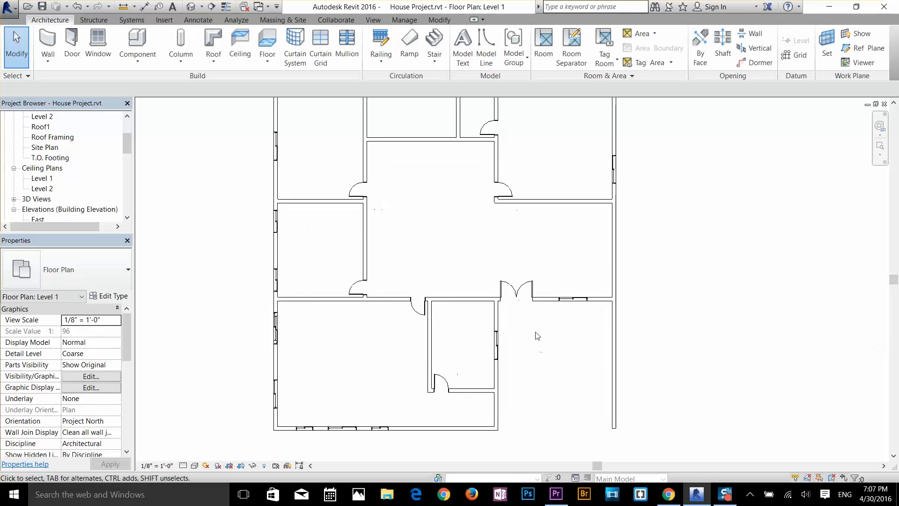
scroll(546, 310, down, 1)
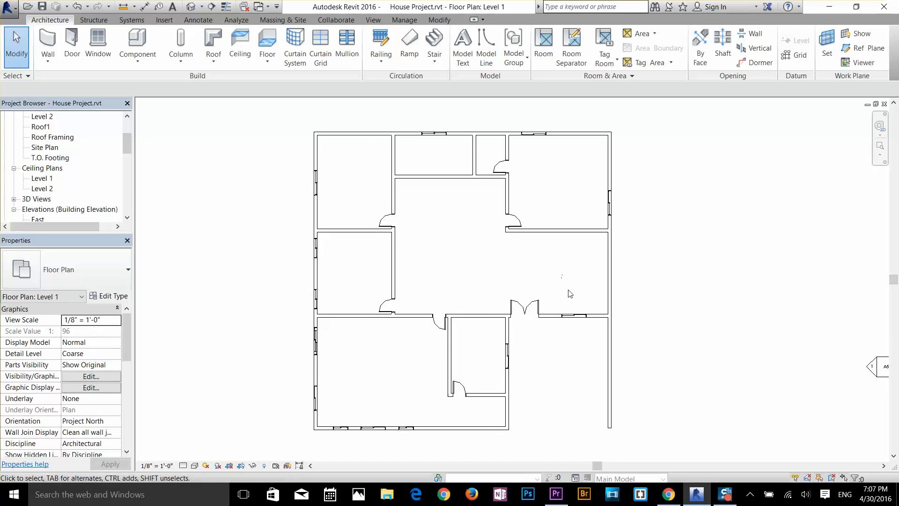
click(191, 6)
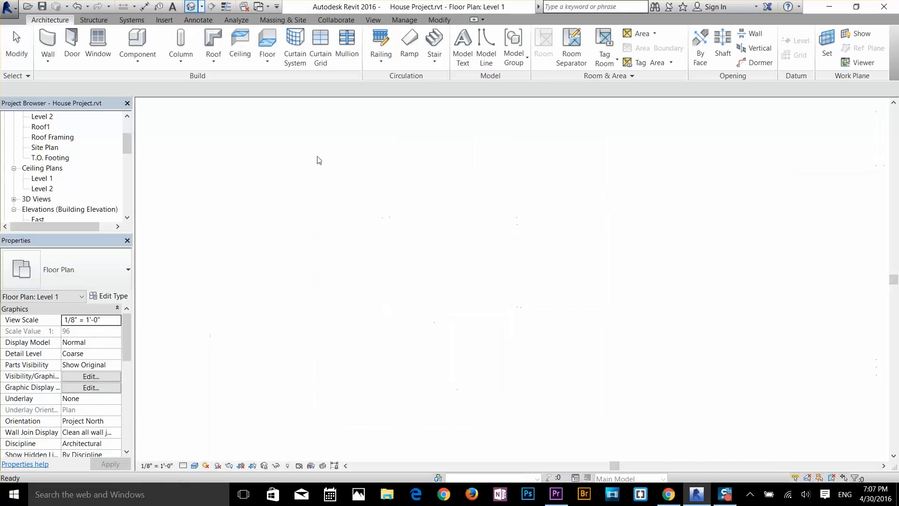
middle_drag(461, 173, 516, 310)
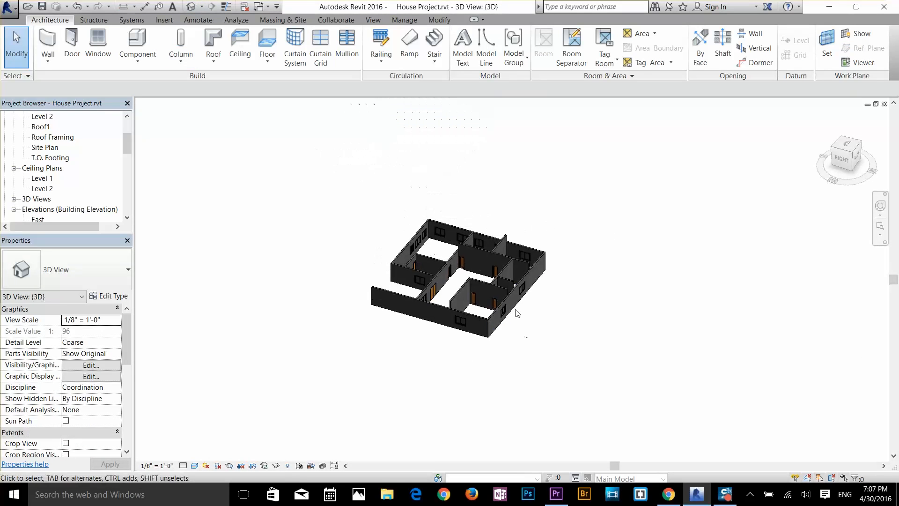
scroll(515, 309, up, 5)
scroll(505, 322, up, 3)
scroll(508, 339, up, 5)
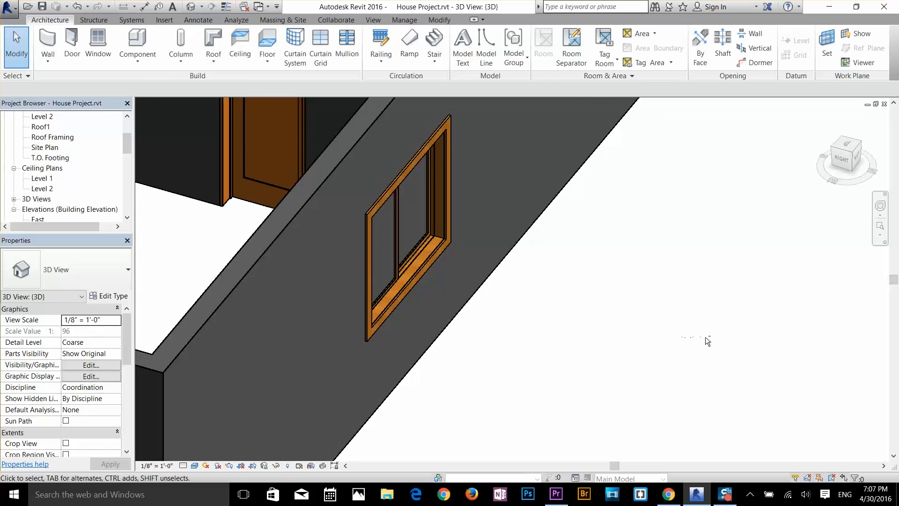
shift+middle_drag(705, 336, 650, 310)
scroll(640, 318, down, 2)
middle_drag(586, 203, 633, 370)
scroll(633, 370, up, 1)
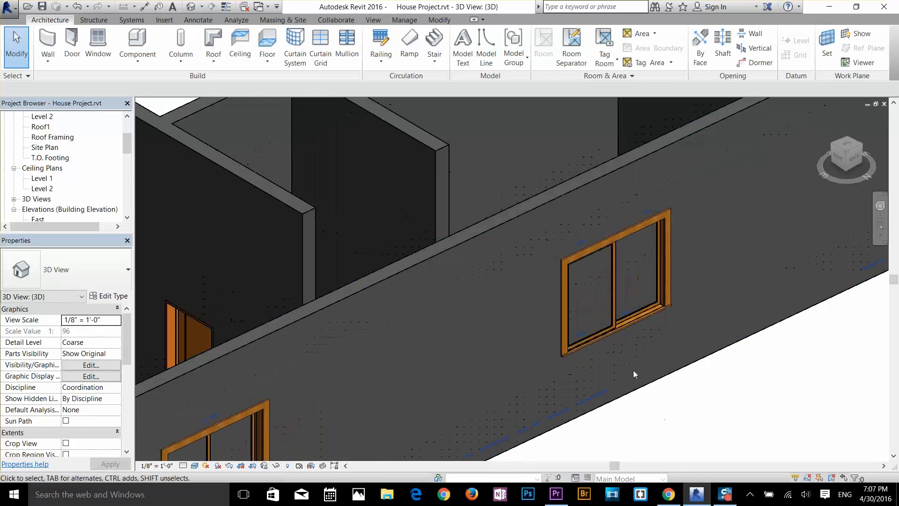
scroll(633, 370, down, 2)
shift+middle_drag(558, 393, 651, 420)
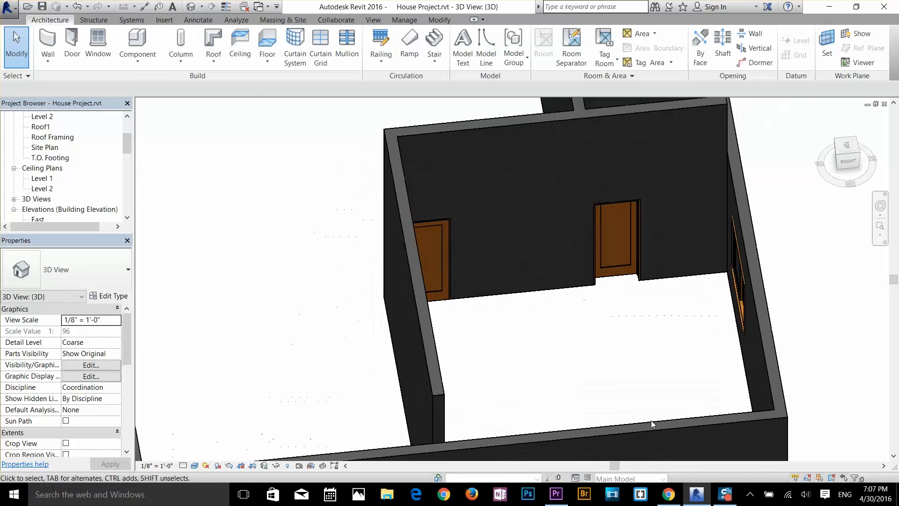
scroll(651, 424, down, 2)
scroll(596, 435, up, 2)
middle_drag(566, 333, 820, 206)
middle_drag(428, 360, 614, 257)
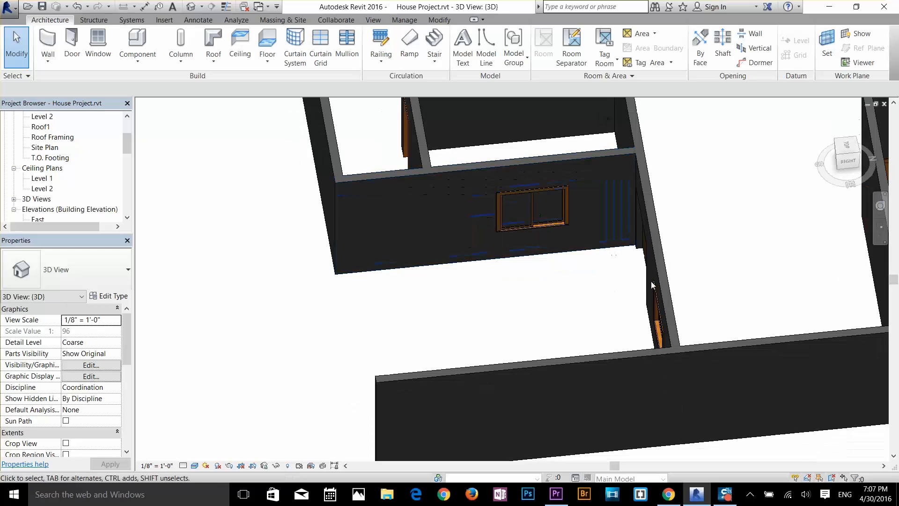
scroll(658, 293, down, 3)
middle_drag(616, 328, 470, 374)
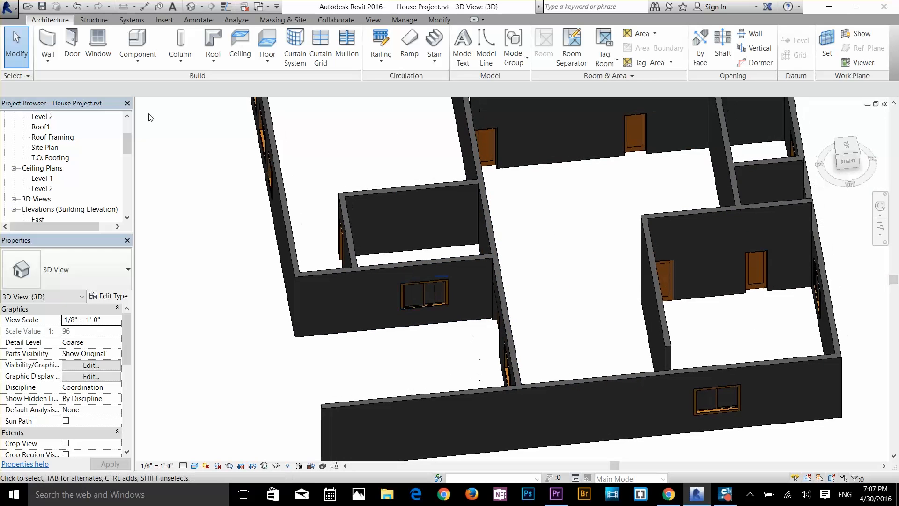
Step: Return to the Level 1 floor plan
double_click(37, 178)
scroll(38, 178, up, 1)
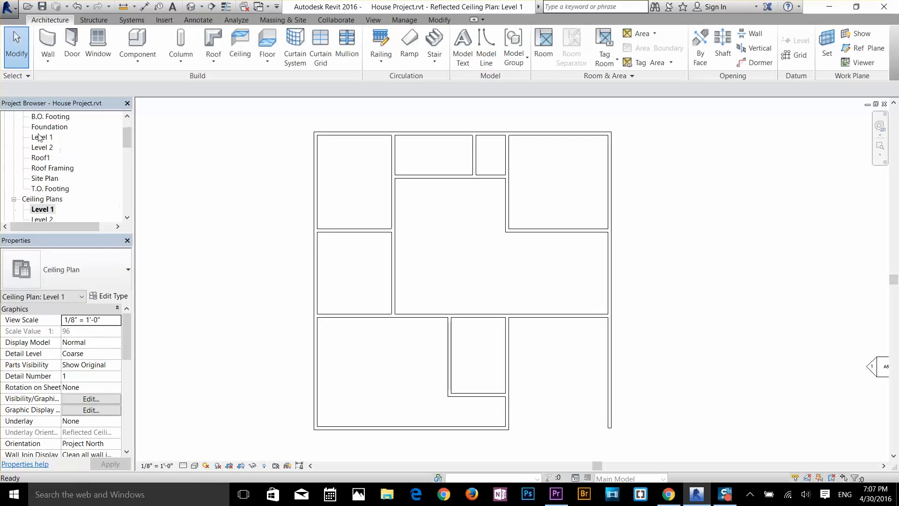
click(41, 137)
double_click(41, 137)
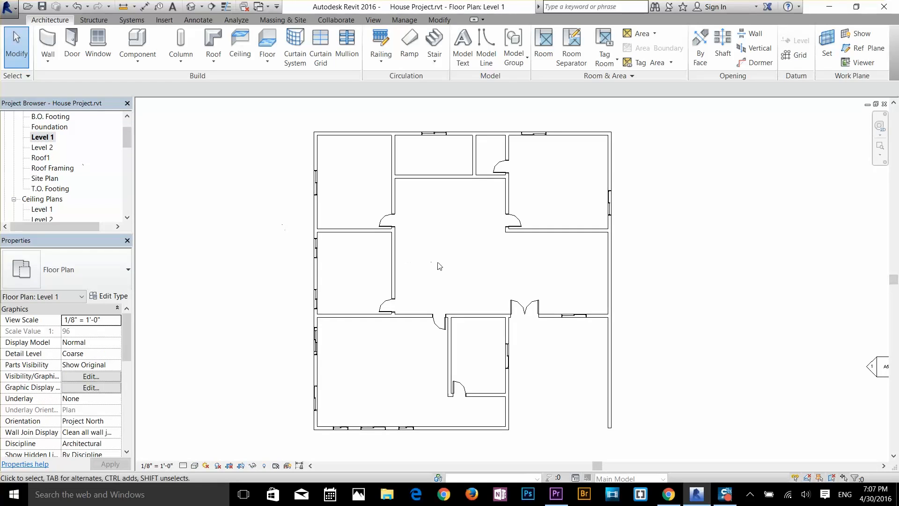
Step: Select the whole Level 1 plan and filter the selection to walls only, excluding doors and windows
drag(642, 112, 301, 447)
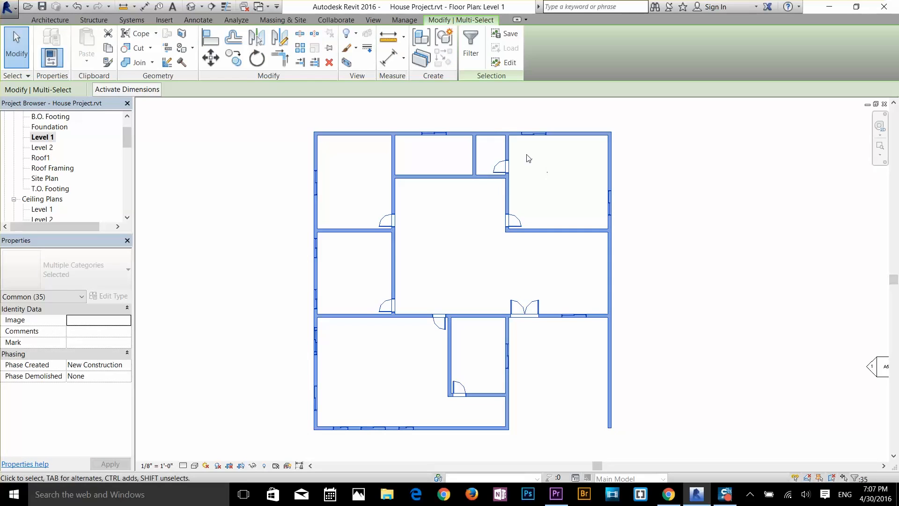
click(471, 51)
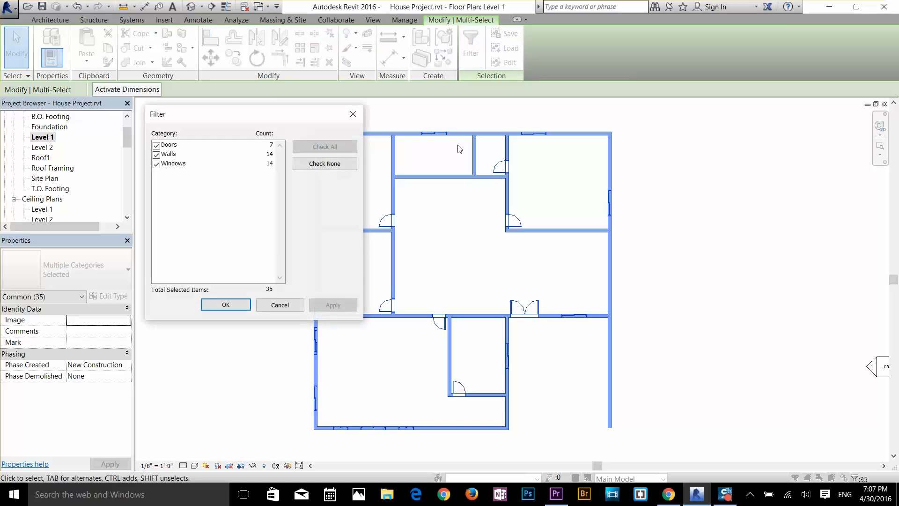
drag(270, 115, 192, 104)
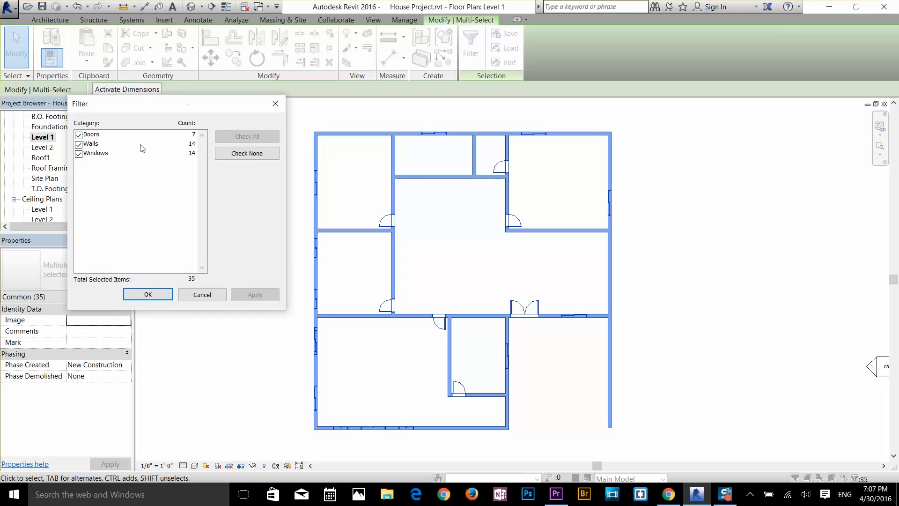
click(79, 154)
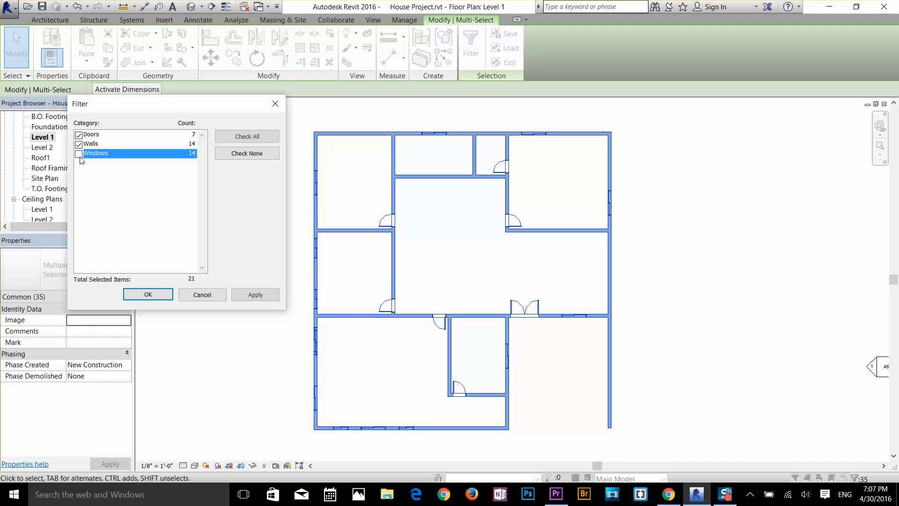
click(79, 136)
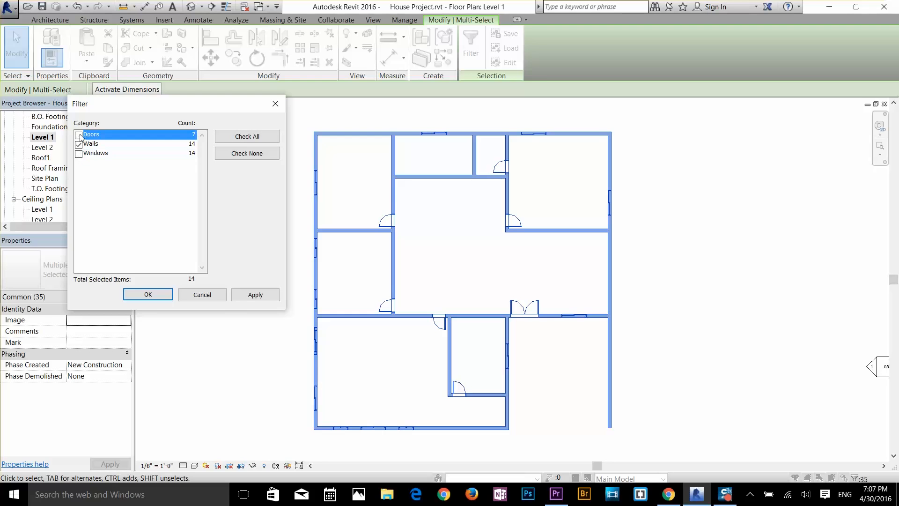
click(254, 296)
click(148, 294)
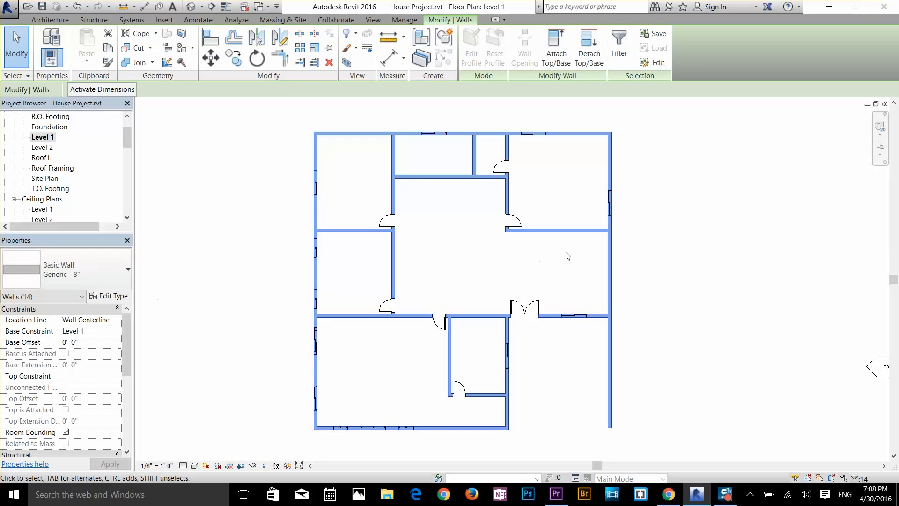
Step: Inspect the selected walls around the double door and review the selection's categories and item count in the Filter
scroll(574, 267, up, 2)
scroll(543, 358, up, 2)
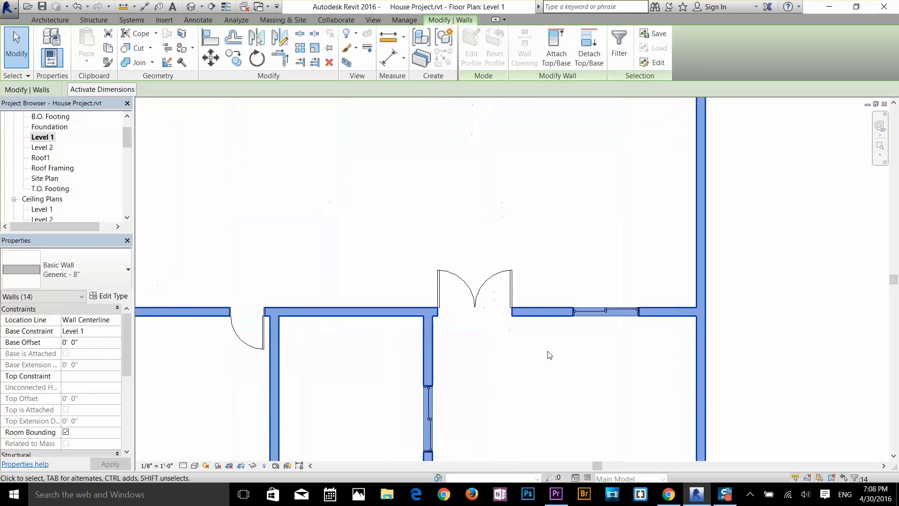
scroll(608, 342, down, 4)
scroll(571, 298, down, 1)
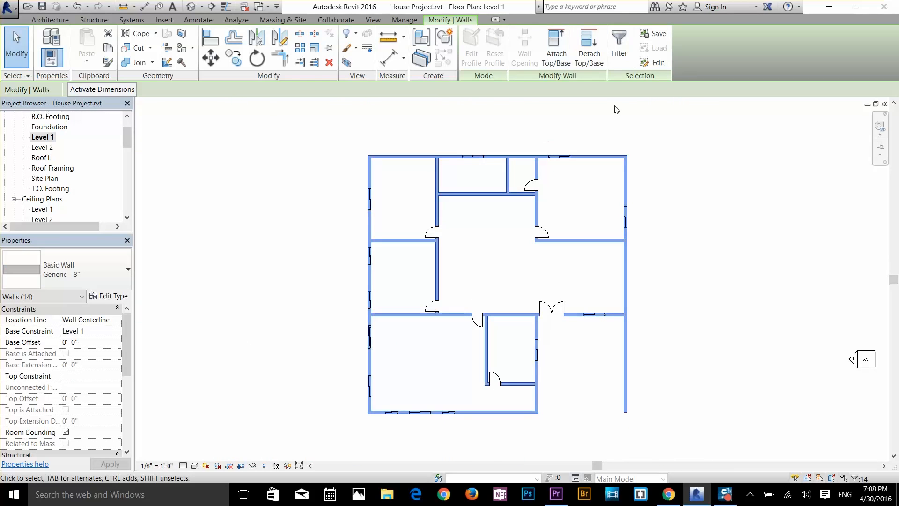
click(618, 56)
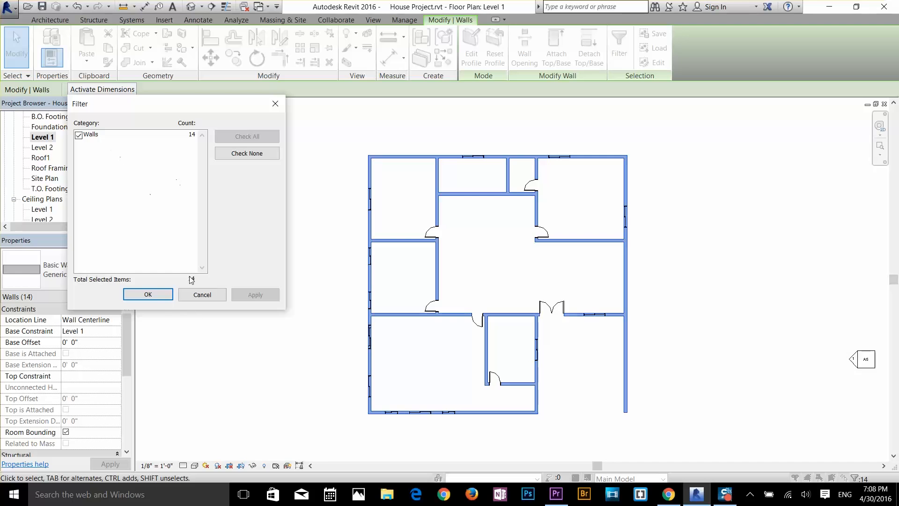
click(154, 295)
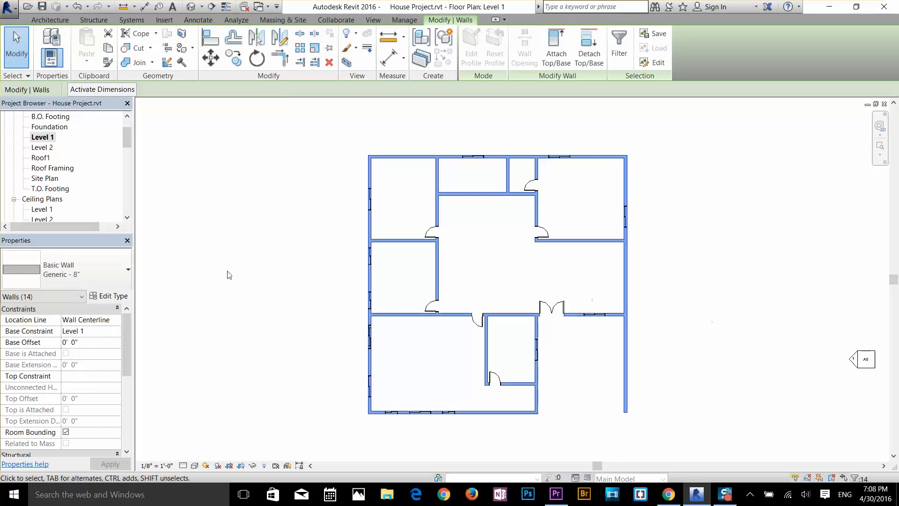
Step: Set the selected walls' Top Constraint to Up to level: Roof1, keeping Level 1 as the base, and clear the selection
drag(126, 330, 130, 412)
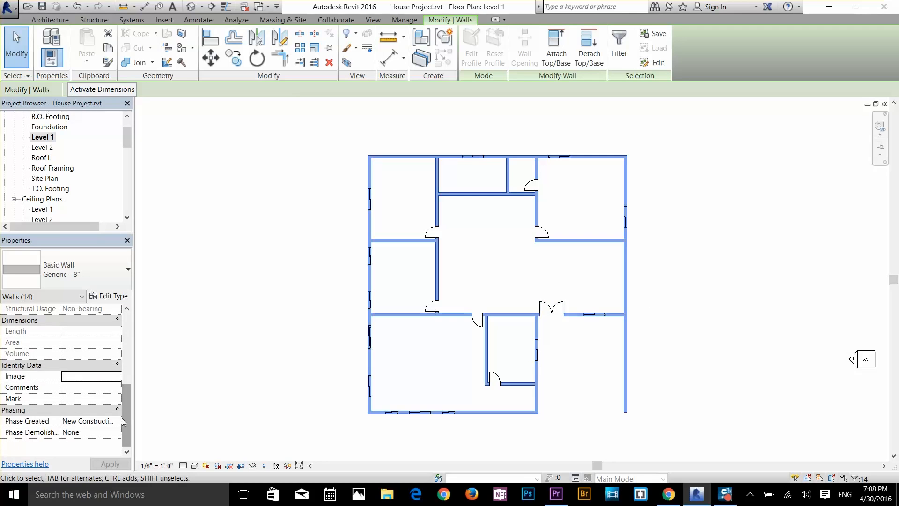
scroll(132, 397, up, 1)
scroll(132, 397, up, 2)
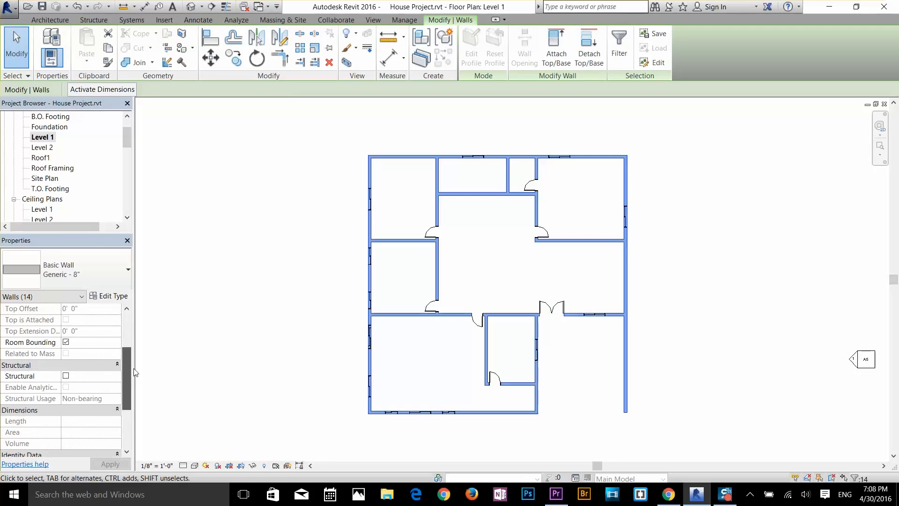
scroll(131, 370, down, 3)
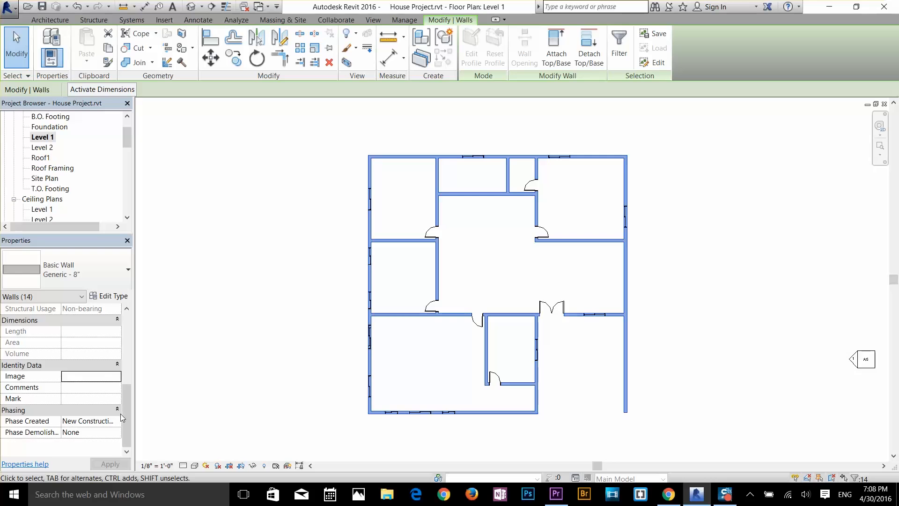
drag(128, 408, 107, 333)
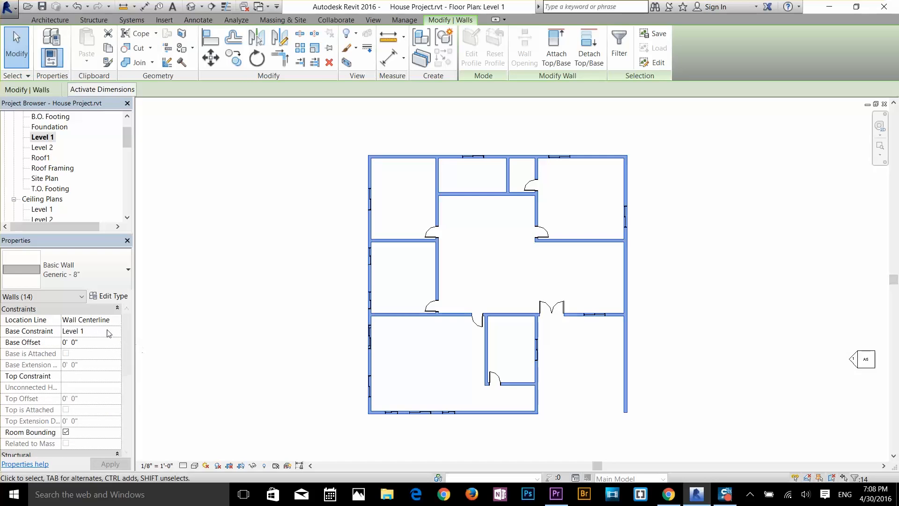
click(74, 331)
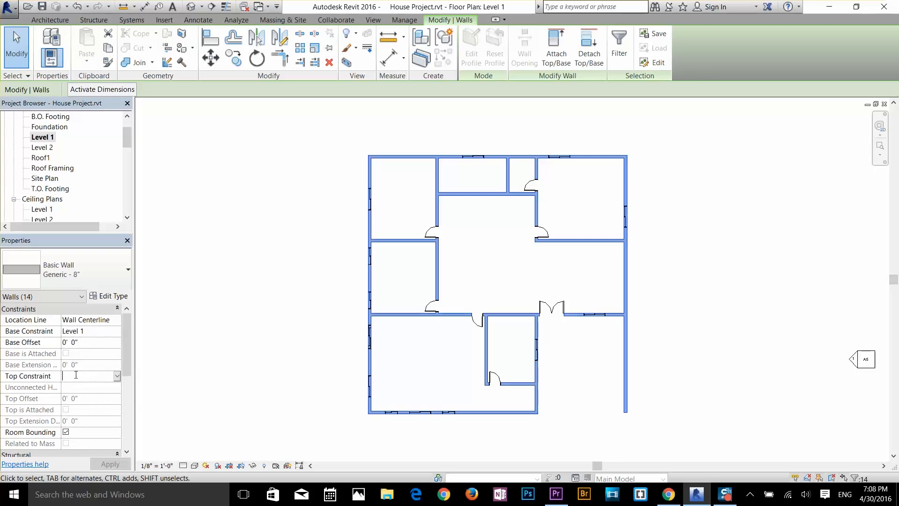
click(117, 376)
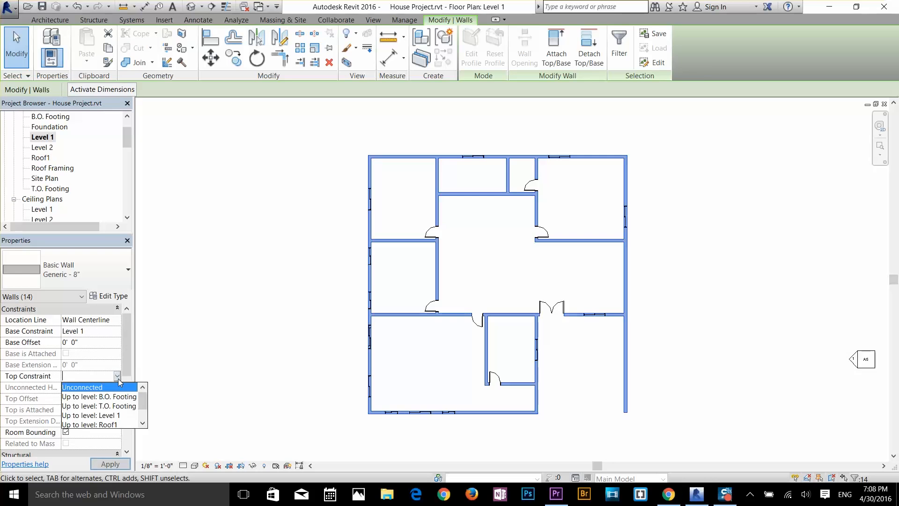
click(114, 425)
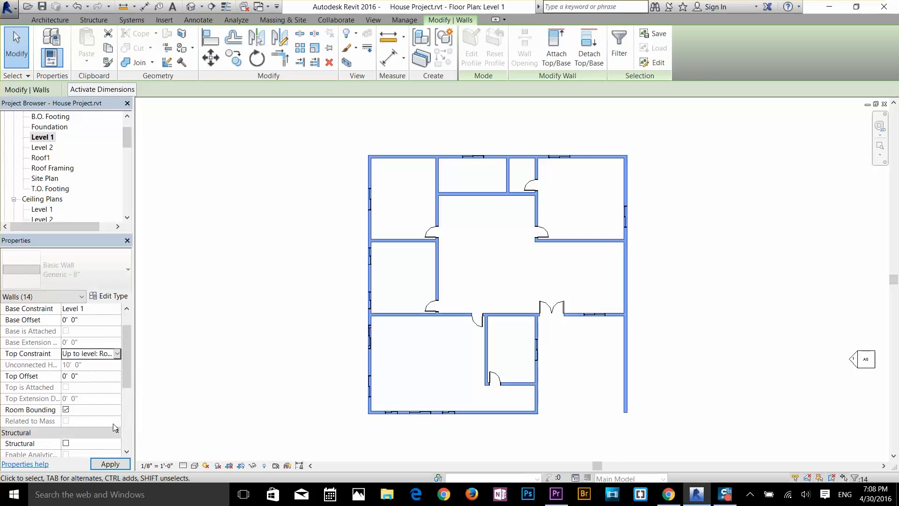
click(239, 303)
Step: Inspect the height-adjusted walls, the double door and the windows from several angles in the default 3D view
click(190, 6)
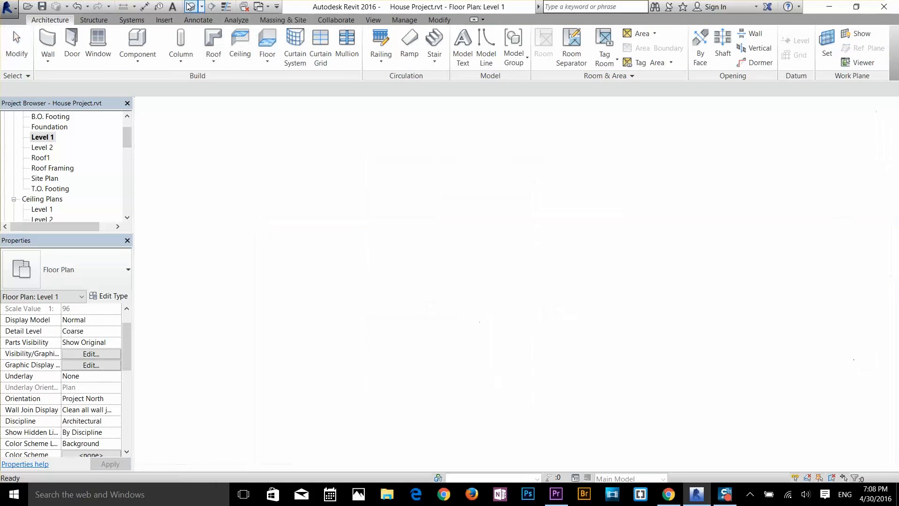
shift+middle_drag(588, 279, 580, 171)
scroll(581, 171, up, 3)
scroll(584, 267, down, 3)
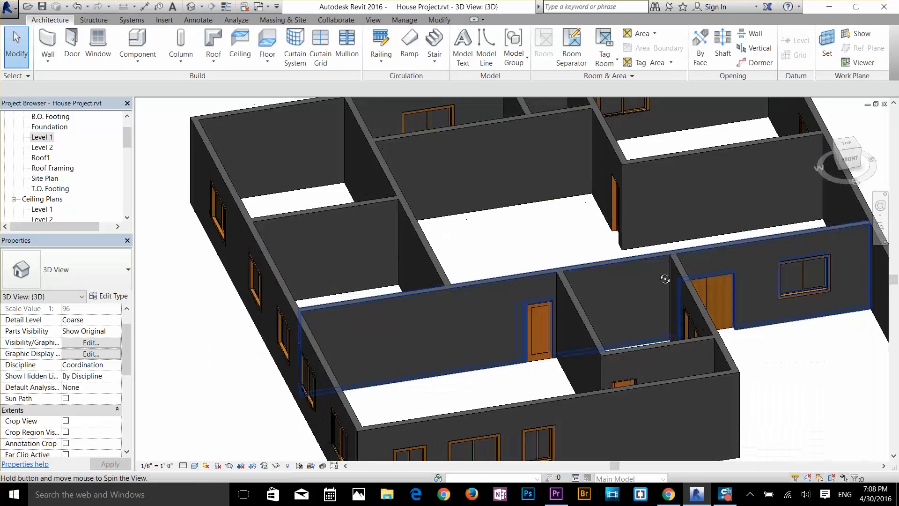
shift+middle_drag(655, 262, 606, 302)
scroll(571, 253, up, 3)
scroll(617, 327, up, 5)
scroll(622, 331, down, 10)
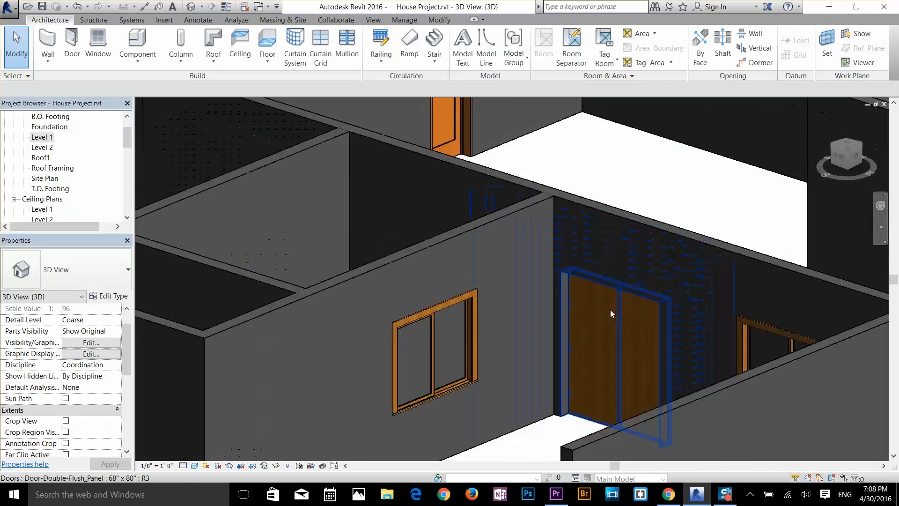
scroll(553, 319, up, 2)
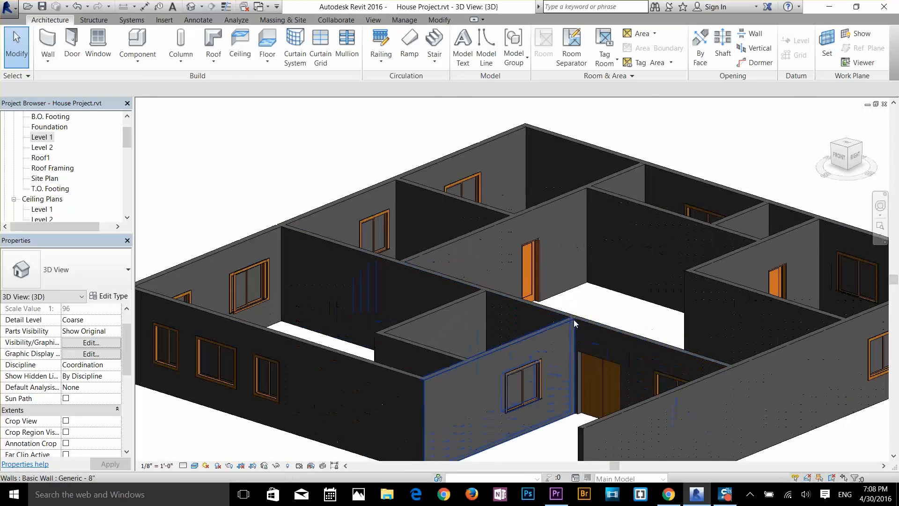
middle_drag(574, 319, 579, 253)
scroll(568, 267, down, 4)
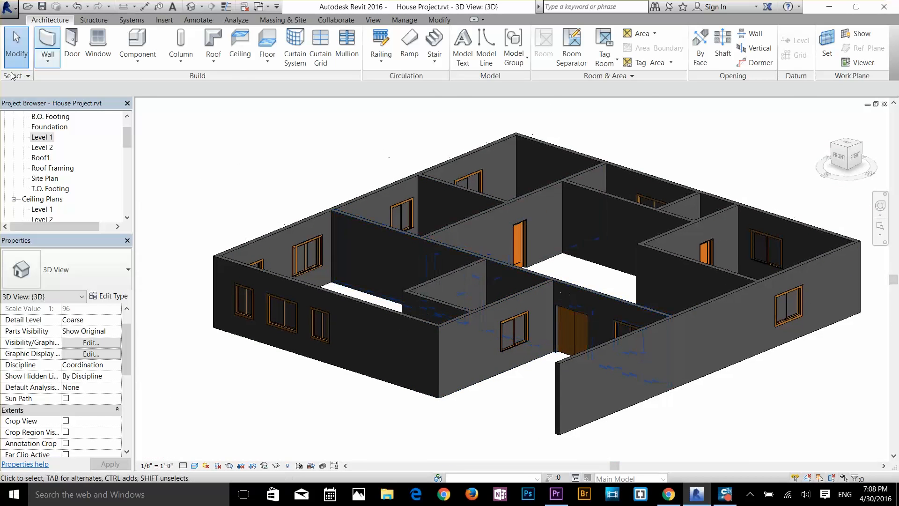
Step: Return to the Level 1 floor plan and look over the room layout
double_click(51, 137)
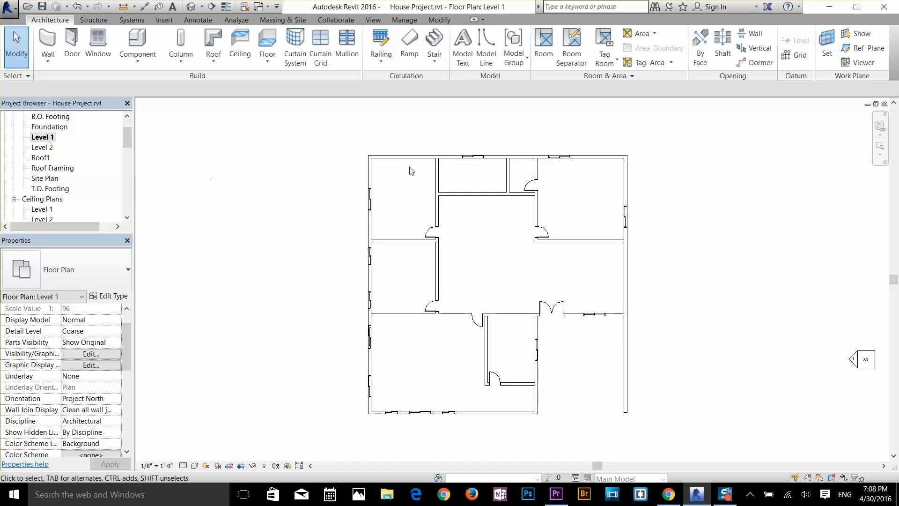
scroll(568, 340, up, 2)
scroll(652, 351, down, 3)
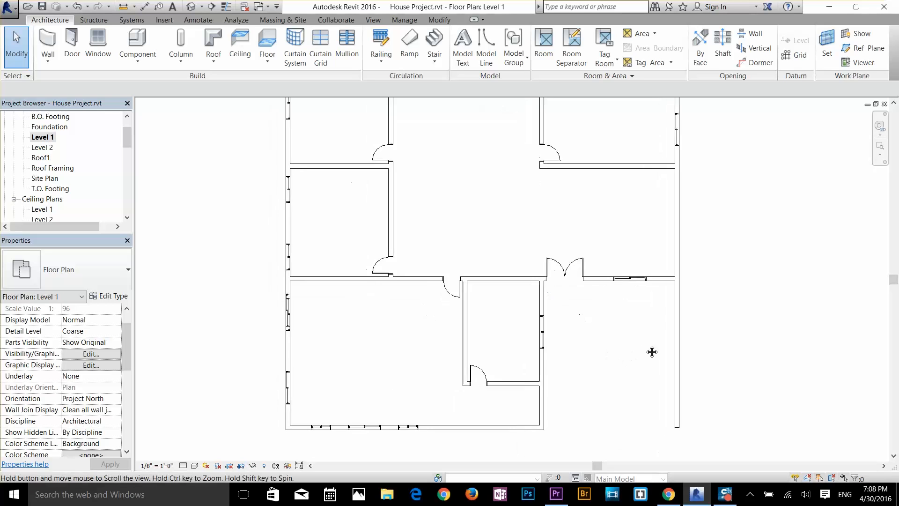
middle_drag(652, 279, 637, 294)
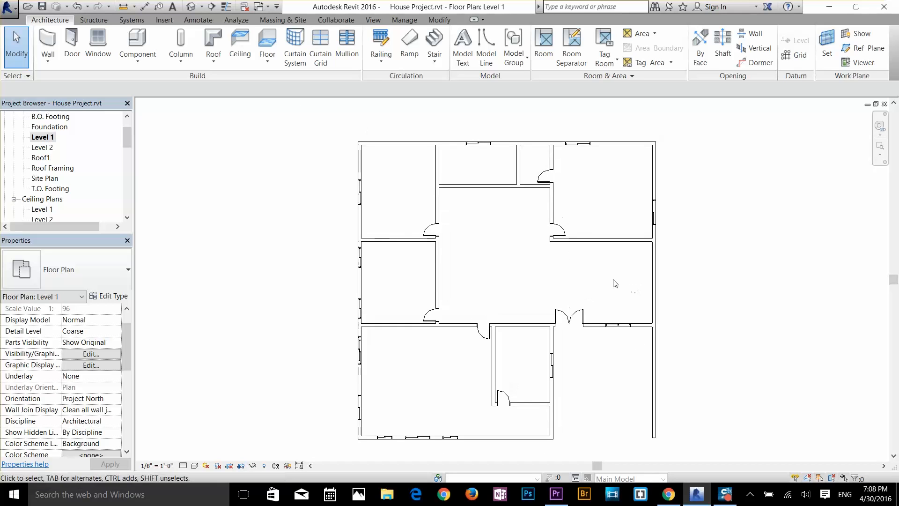
scroll(640, 300, up, 1)
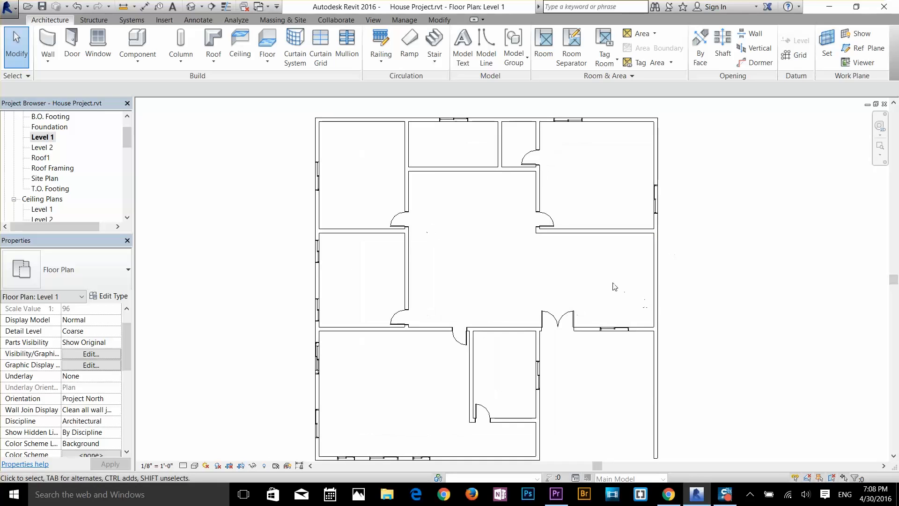
scroll(515, 268, down, 1)
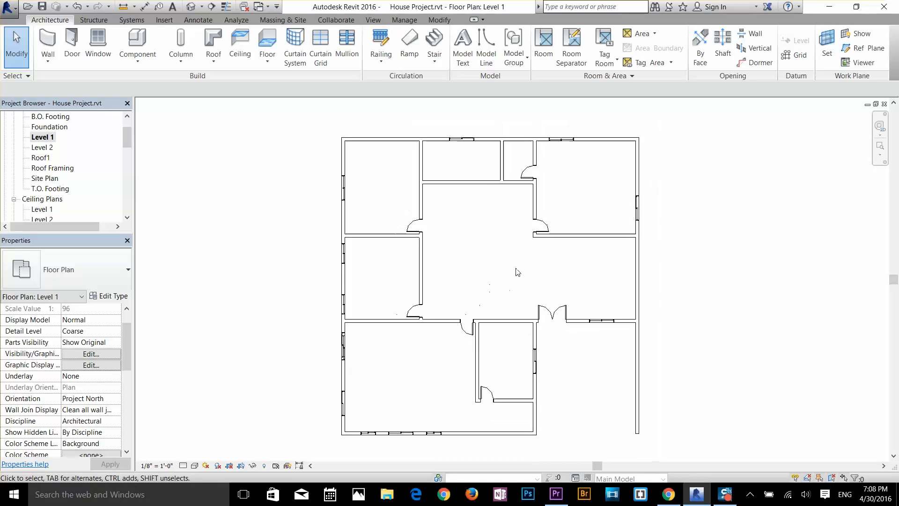
middle_drag(515, 268, 514, 267)
scroll(514, 268, up, 1)
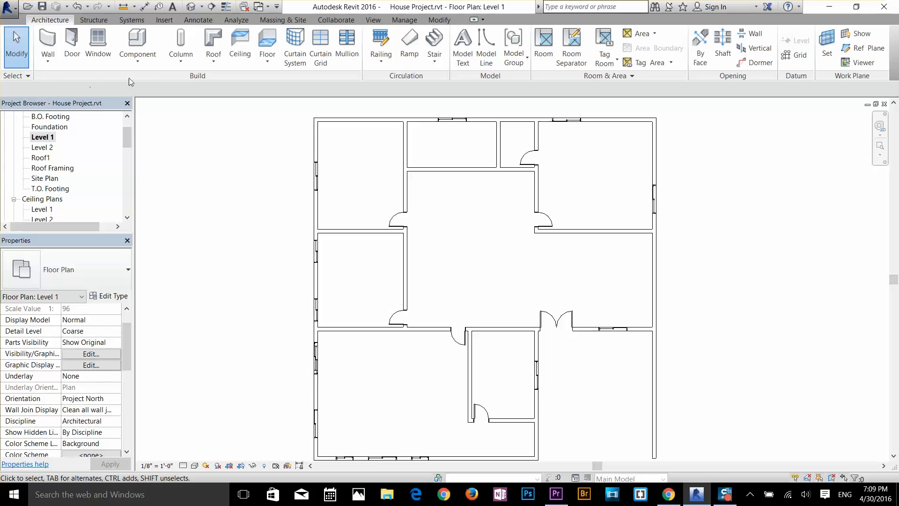
Step: Start placing a component and browse to the Furniture folder of the US Imperial library to load a family
click(139, 60)
click(146, 41)
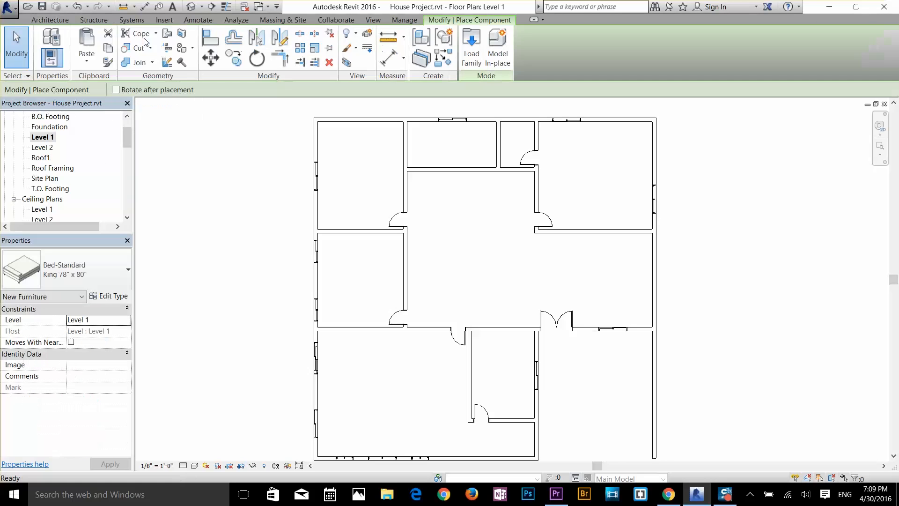
click(472, 47)
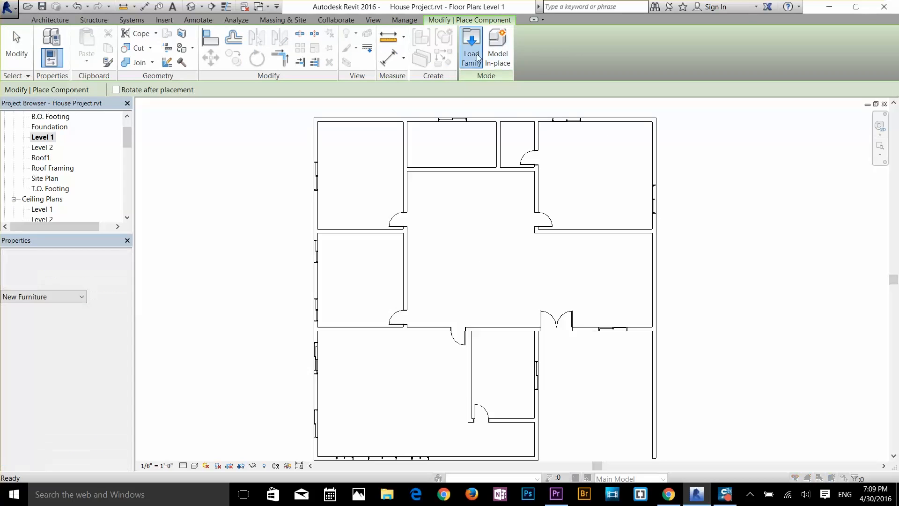
click(579, 154)
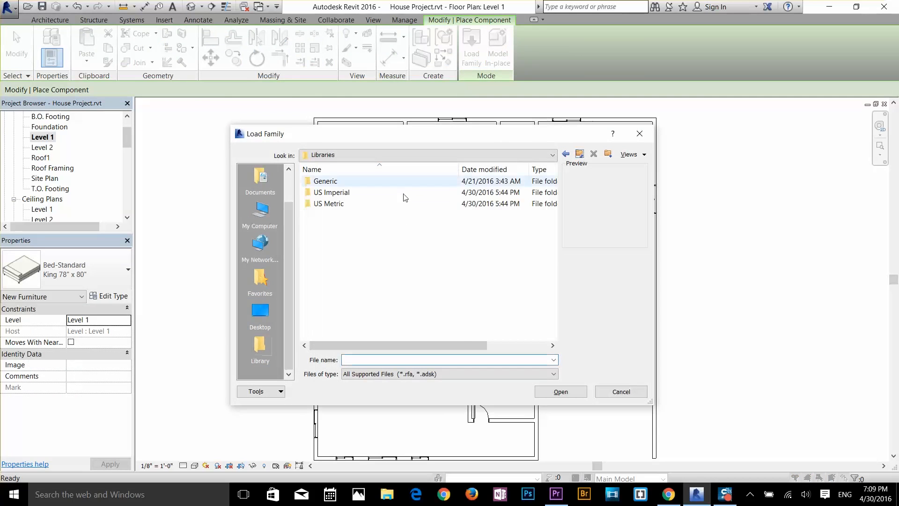
double_click(345, 192)
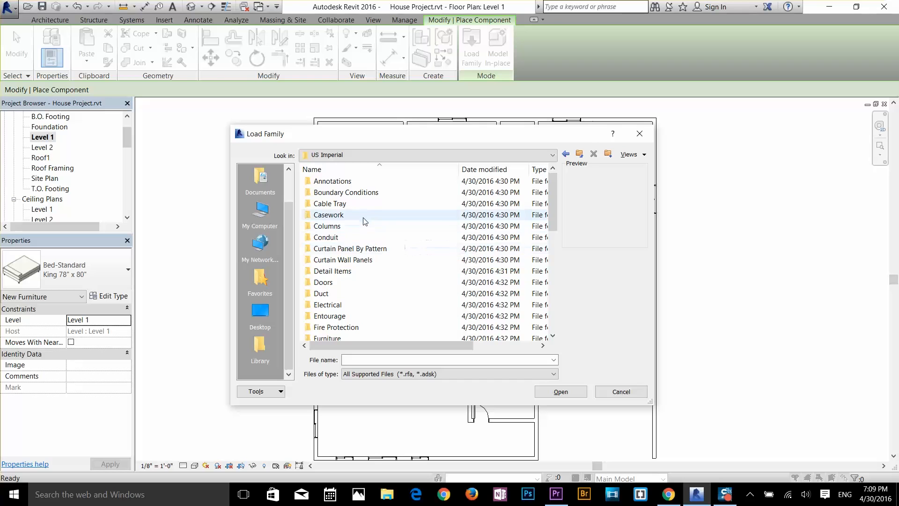
scroll(343, 295, down, 1)
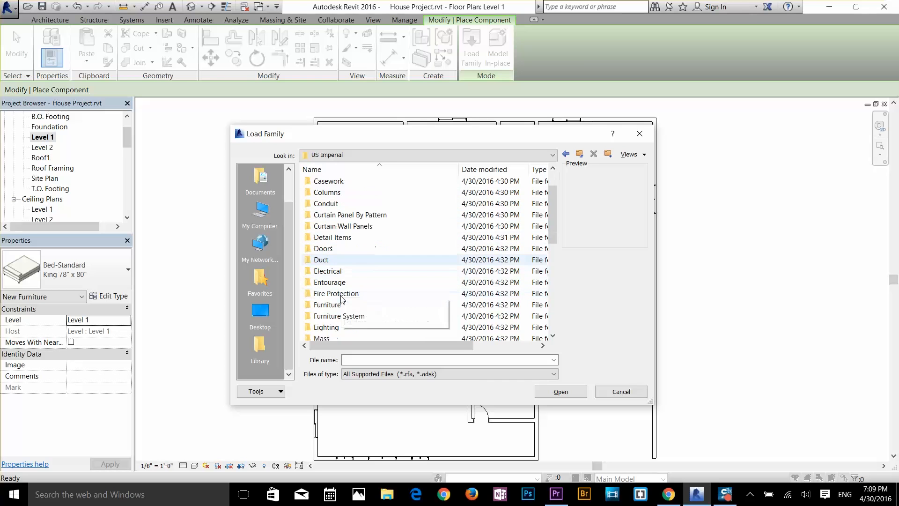
double_click(331, 304)
Step: Preview the TV, mirror and bed families and load Bed-Box.rfa from the Beds folder
click(335, 236)
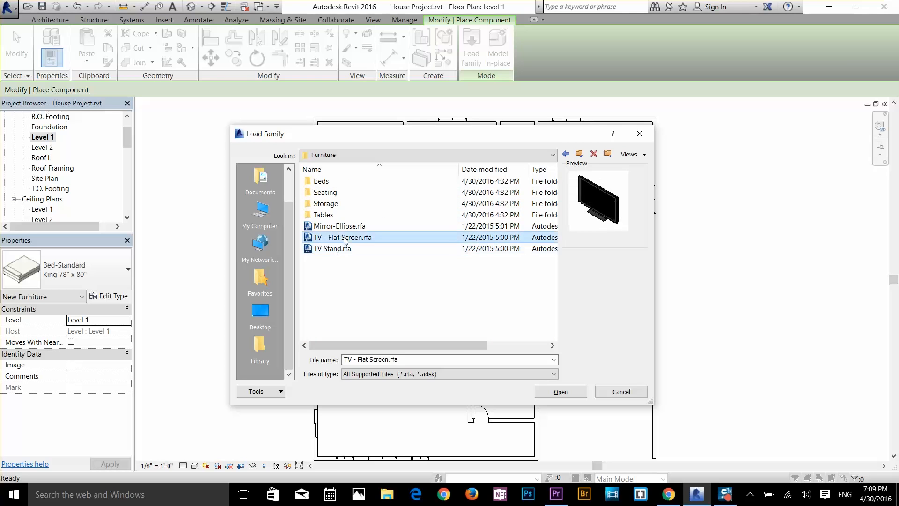
click(333, 226)
double_click(328, 181)
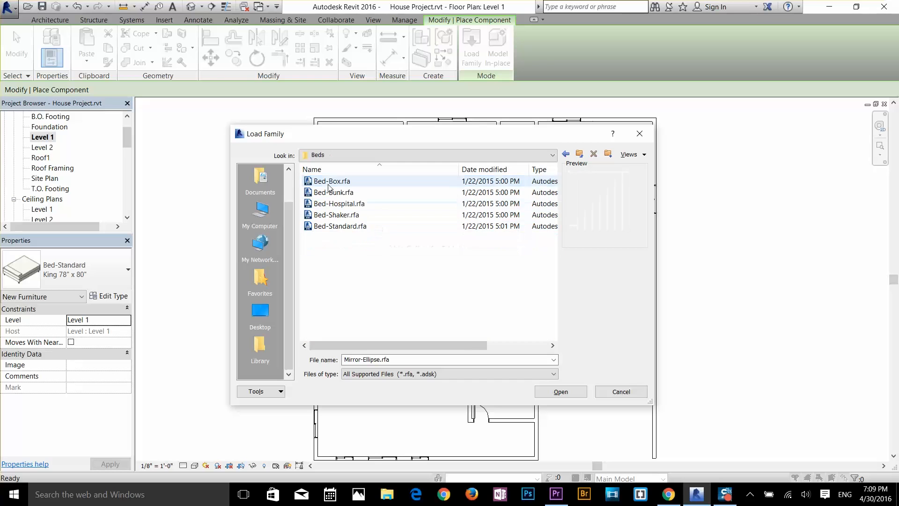
click(341, 215)
click(344, 225)
click(349, 219)
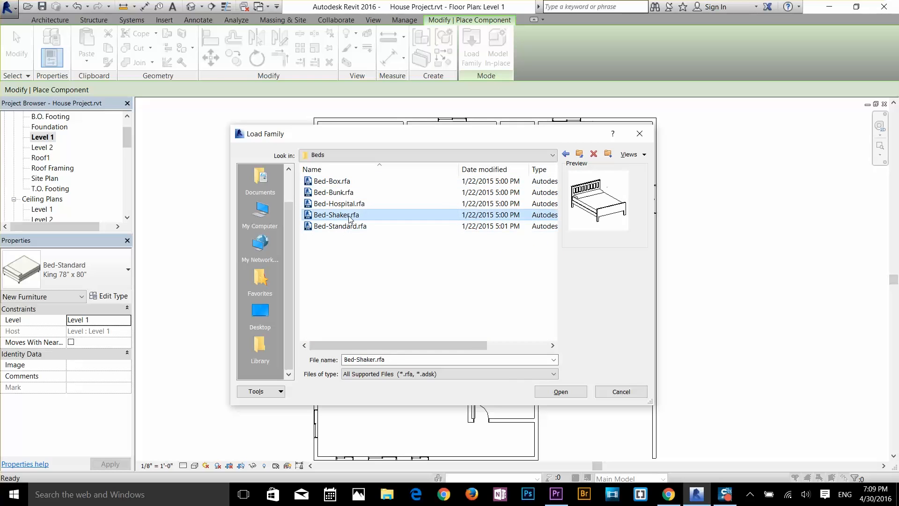
click(345, 203)
click(344, 192)
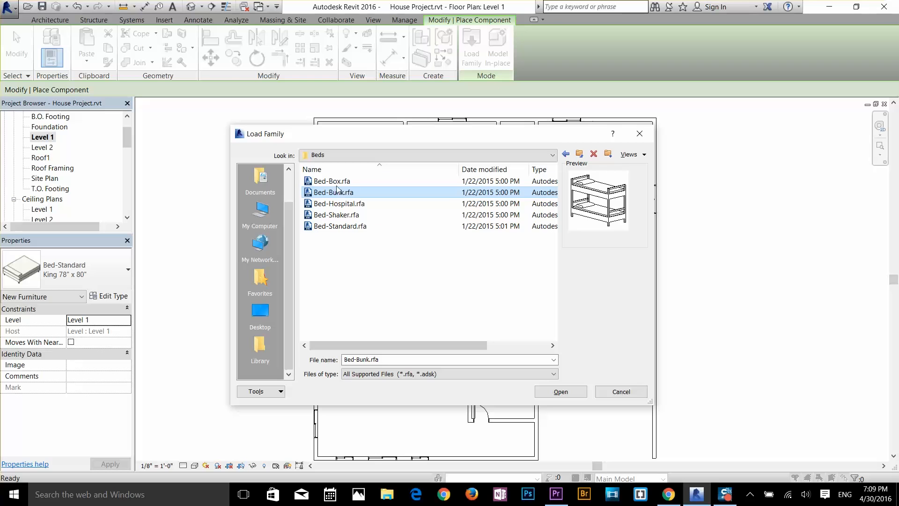
click(333, 182)
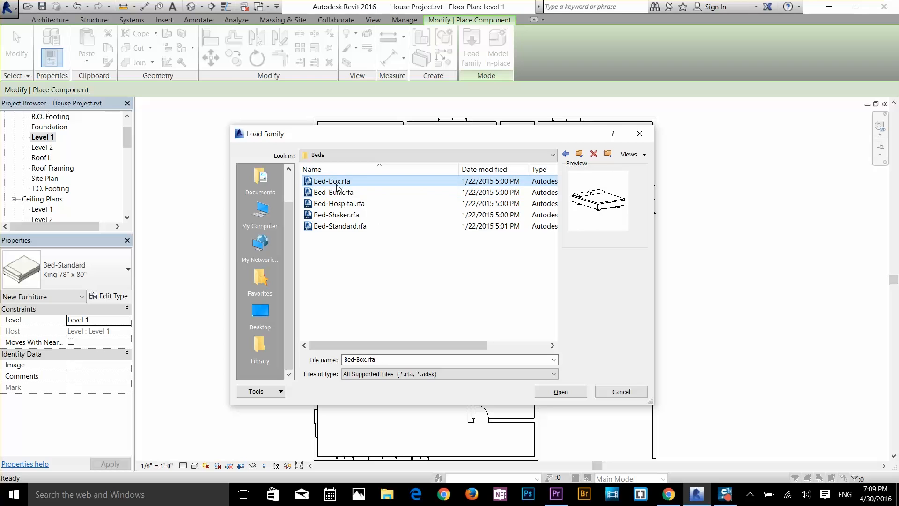
click(577, 393)
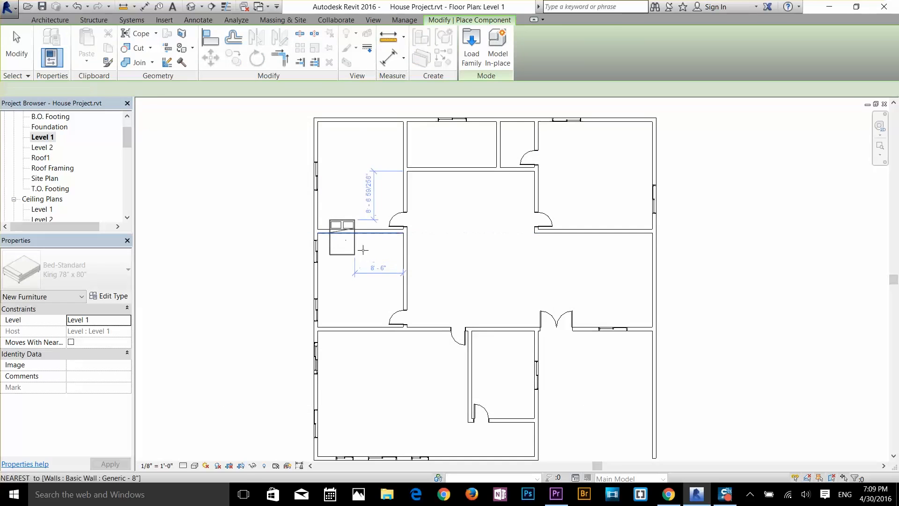
Step: Place a Bed-Standard King 78" x 80" in the lower-left room, rotated so its headboard faces the left exterior wall between the windows
click(97, 278)
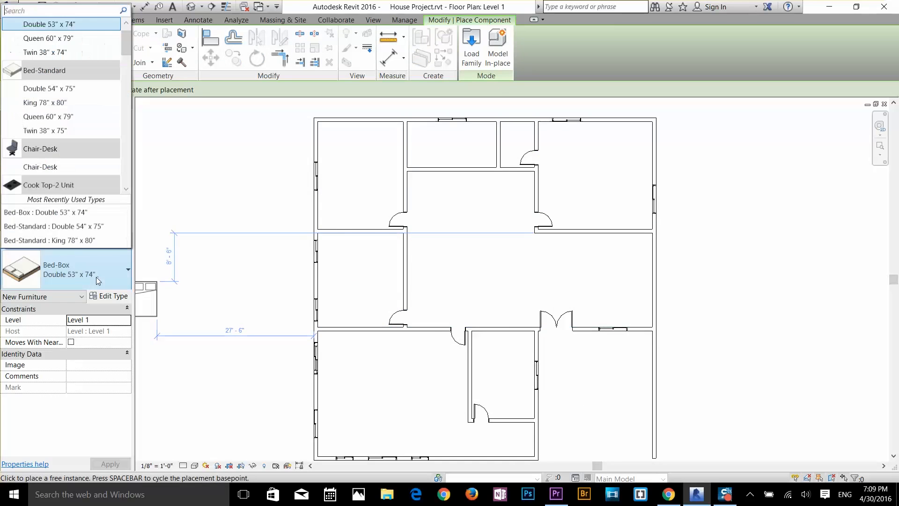
click(53, 102)
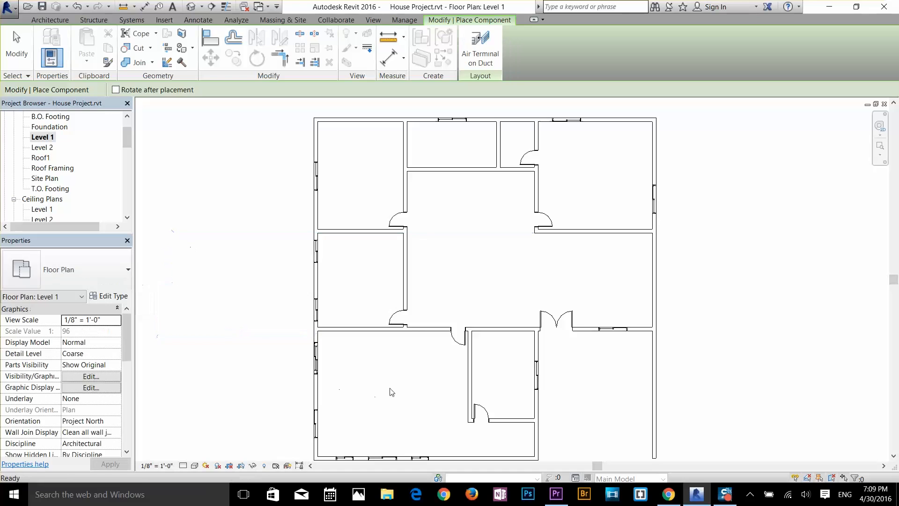
scroll(366, 399, up, 3)
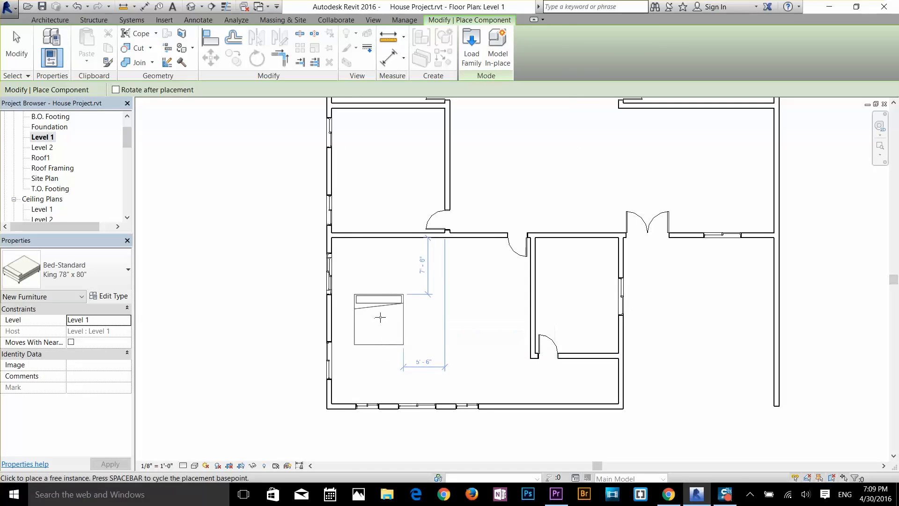
scroll(381, 315, up, 1)
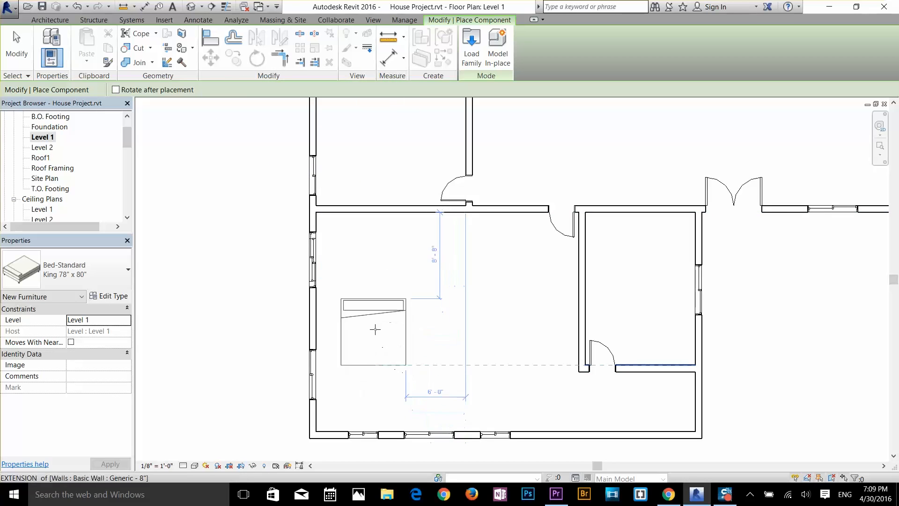
key(space)
key(space)
key(space)
key(space)
key(space)
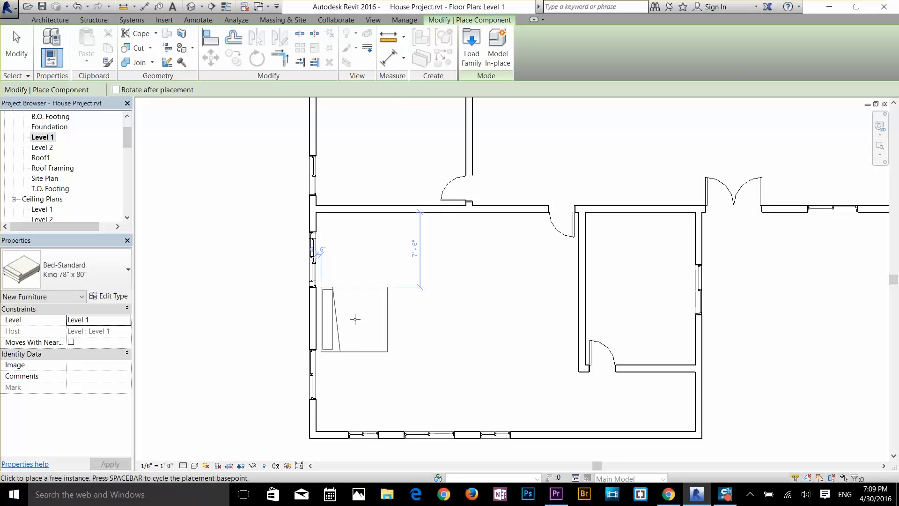
click(355, 319)
scroll(482, 368, down, 3)
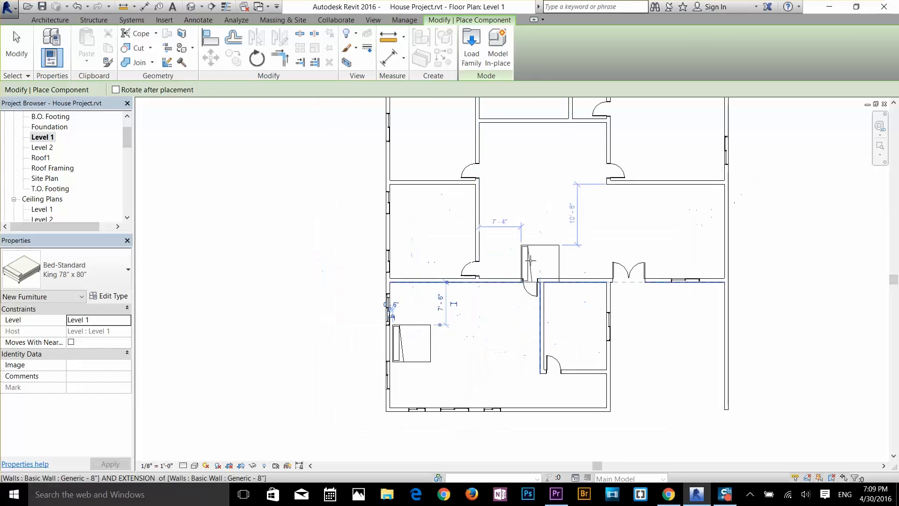
Step: Place a King 78" x 80" bed in the upper-right bedroom, headboard toward the top exterior wall, about 2'-6" from the right exterior wall
middle_drag(480, 227, 450, 391)
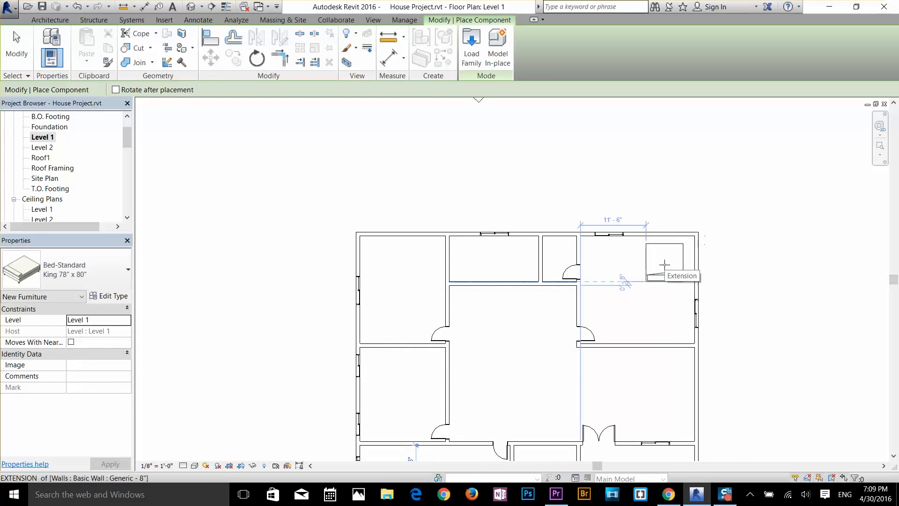
key(space)
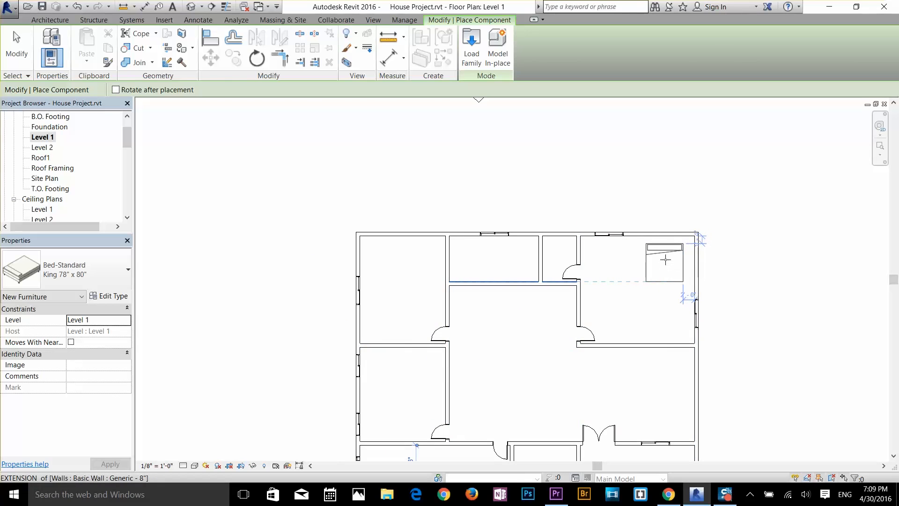
scroll(665, 259, up, 5)
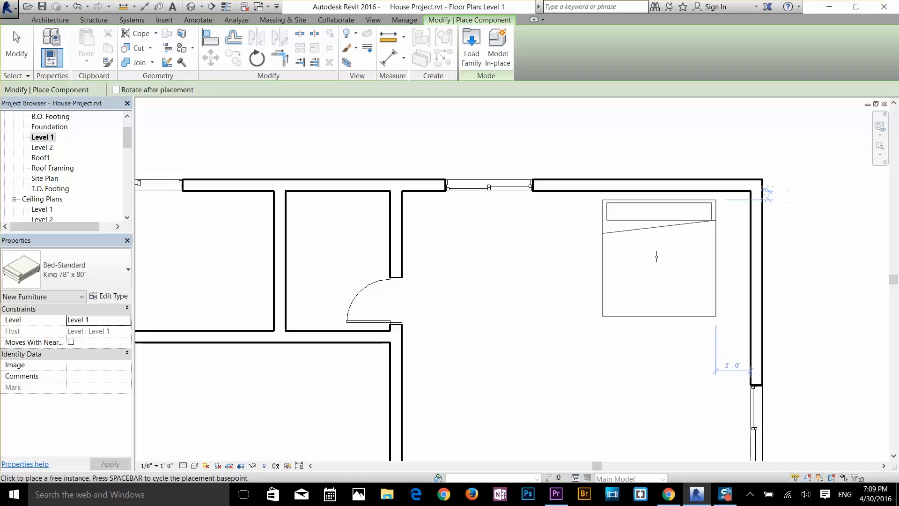
click(651, 257)
Step: Place a matching king bed in the upper-left bedroom, about 6" off the top wall and 4'-6" from the right partition, and end placement
scroll(594, 346, down, 3)
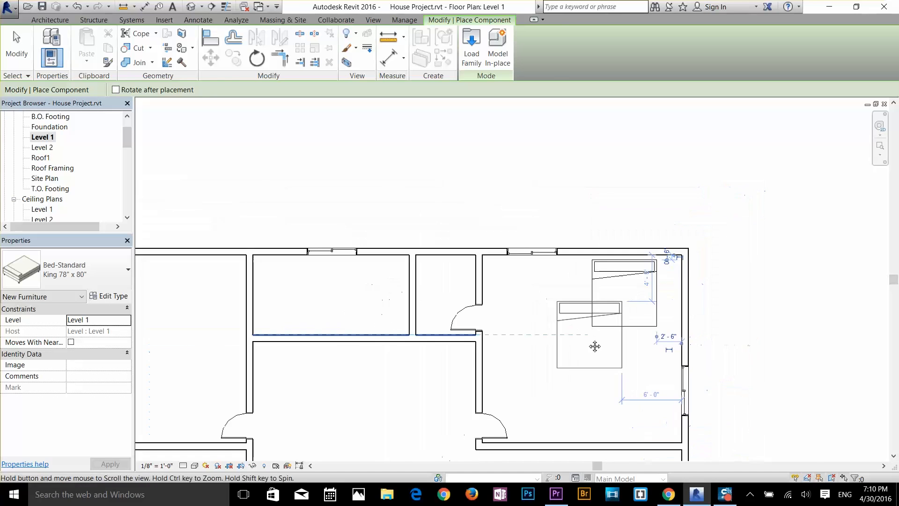
middle_drag(335, 301, 424, 366)
scroll(378, 233, up, 3)
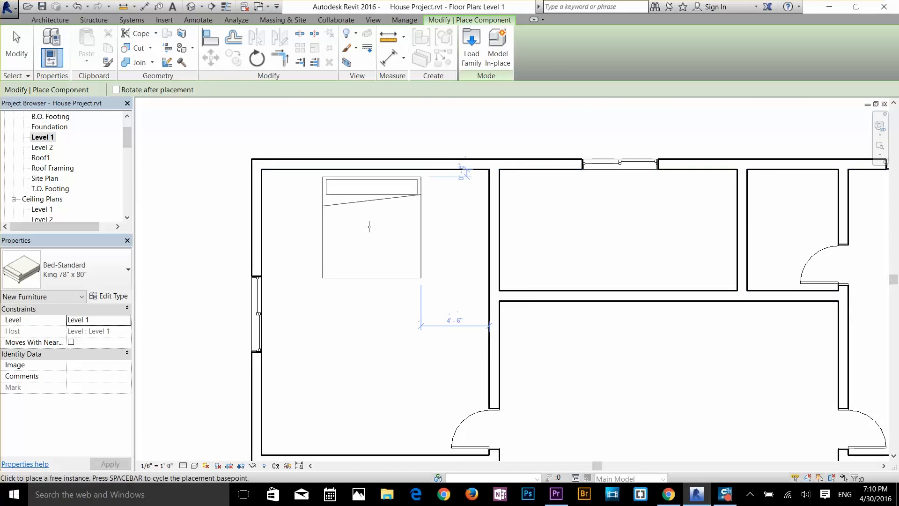
click(369, 226)
scroll(405, 347, down, 7)
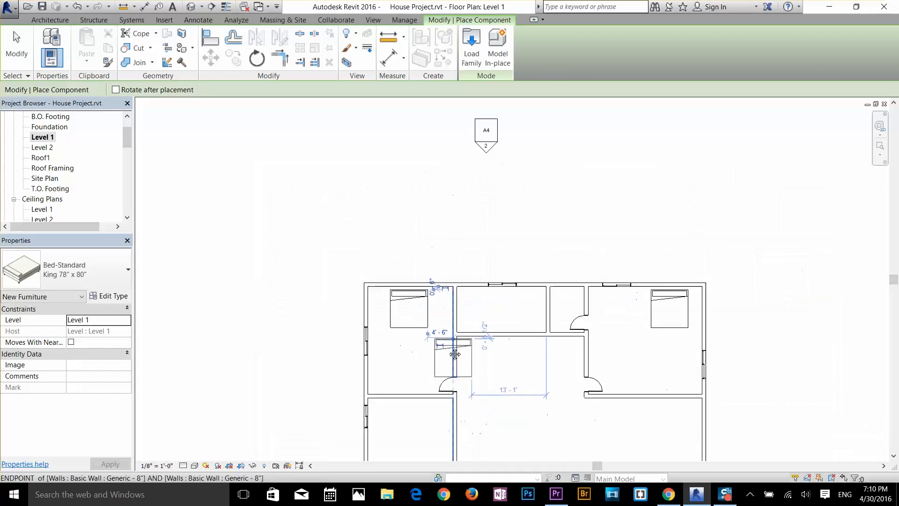
middle_drag(452, 357, 436, 154)
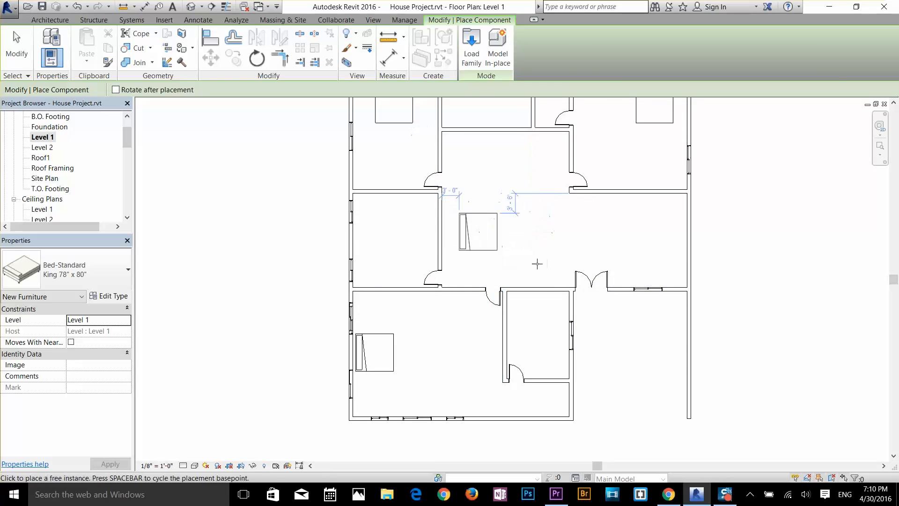
key(Escape)
click(14, 37)
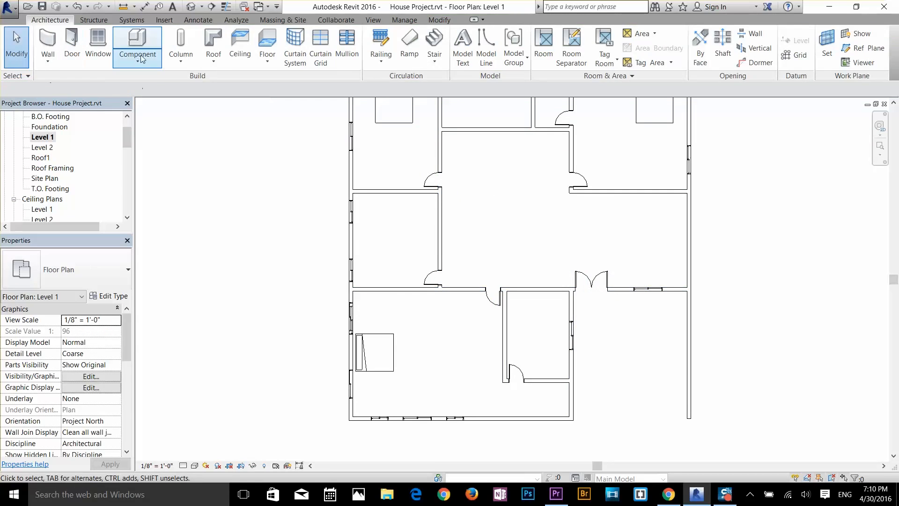
Step: Start placing a component and browse to the Furniture > Tables folder of the US Imperial library to load a family
click(136, 41)
click(471, 50)
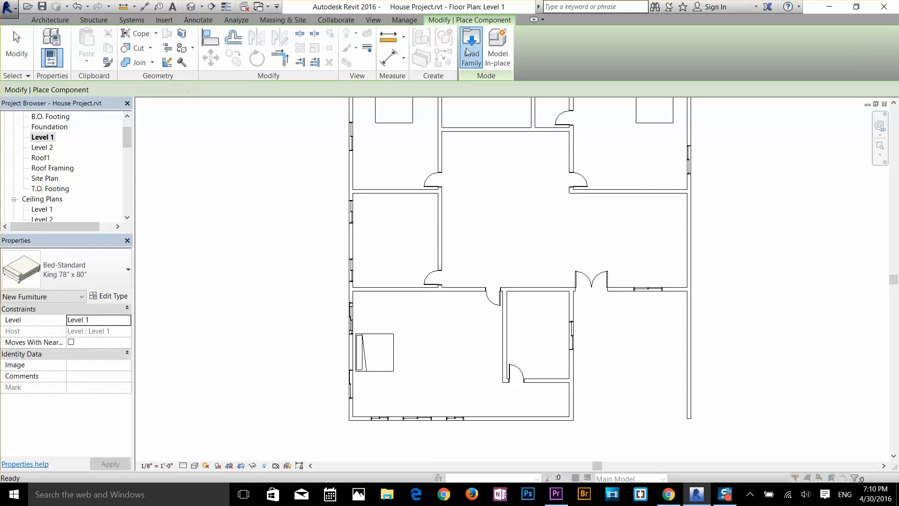
click(581, 154)
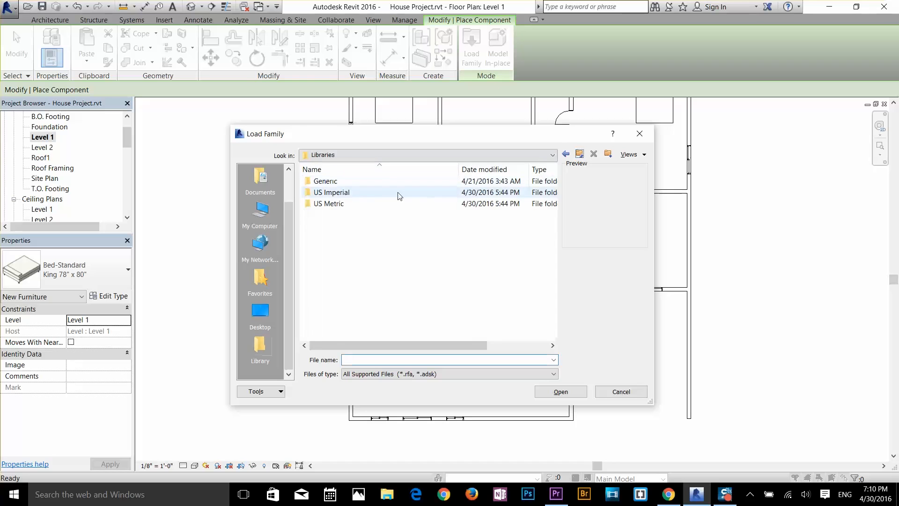
double_click(382, 196)
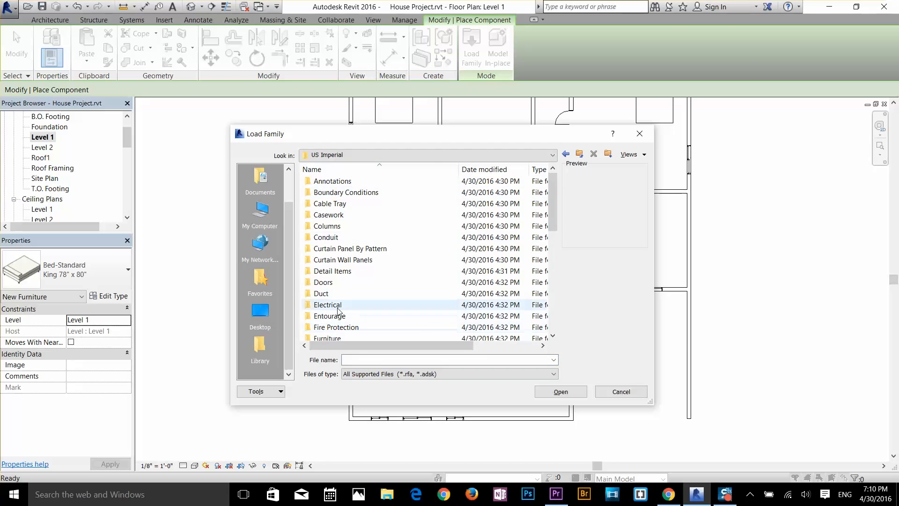
scroll(341, 328, down, 2)
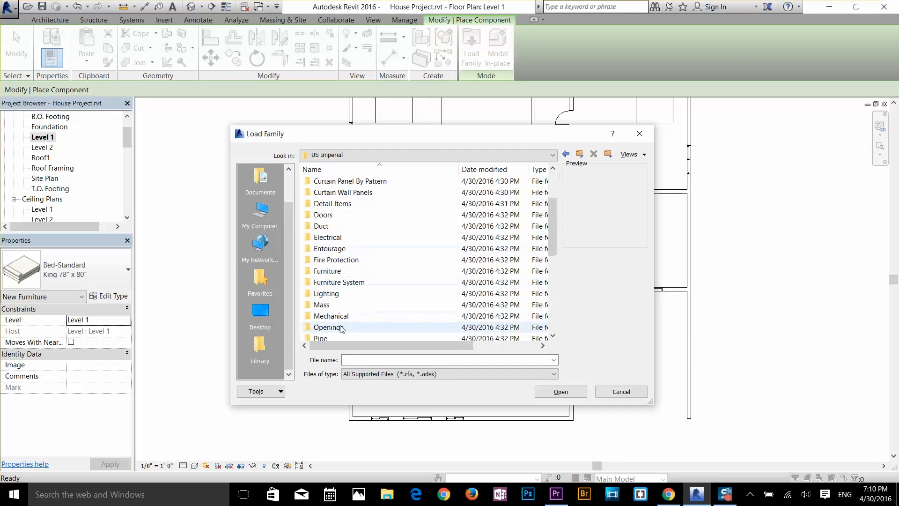
double_click(327, 272)
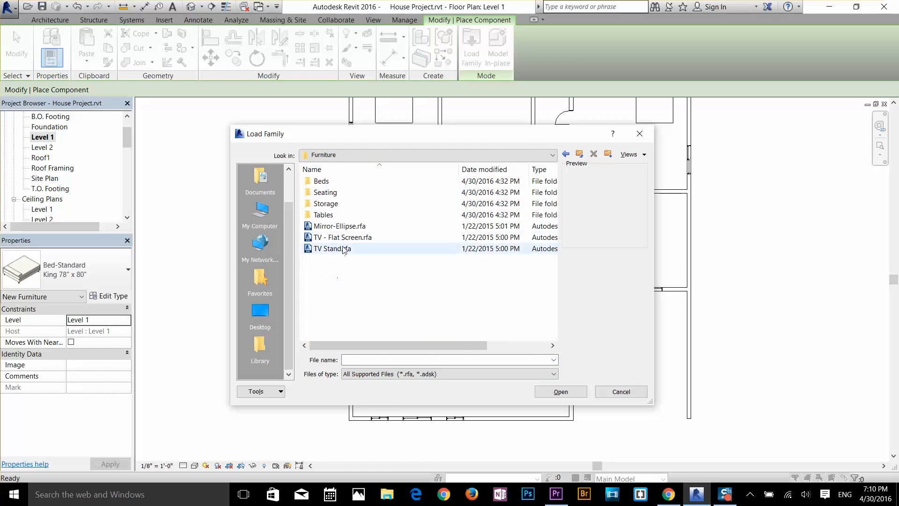
double_click(329, 215)
Step: Preview the desk and table families in the Tables folder and load Table-End.rfa
click(328, 216)
click(332, 193)
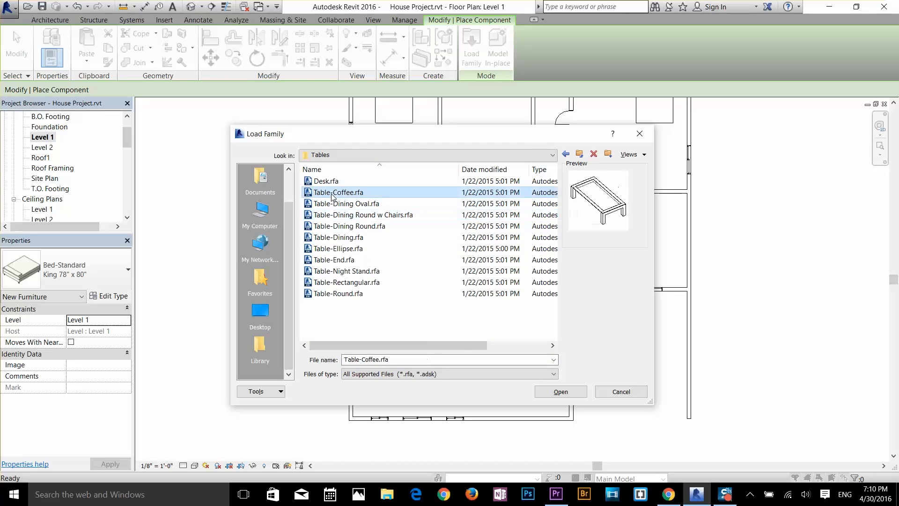
key(Up)
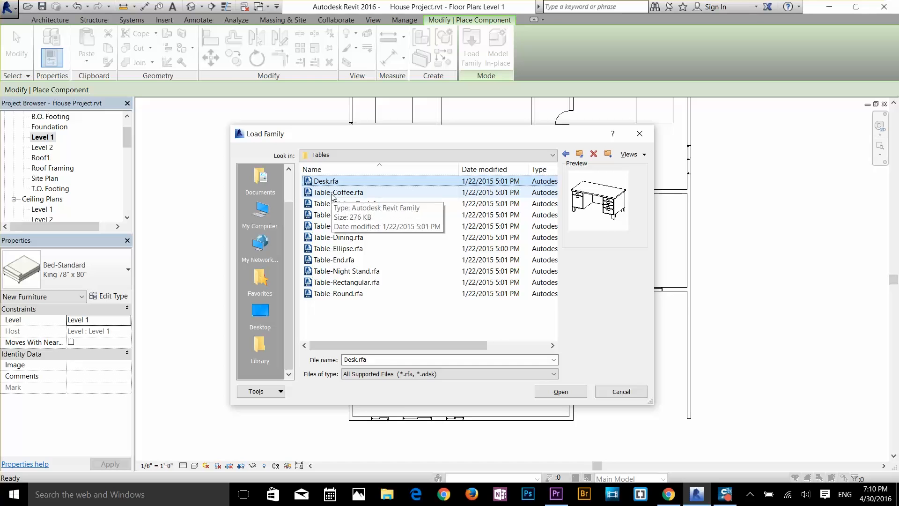
key(Down)
key(Down)
key(Down)
key(Down)
key(Down)
key(Down)
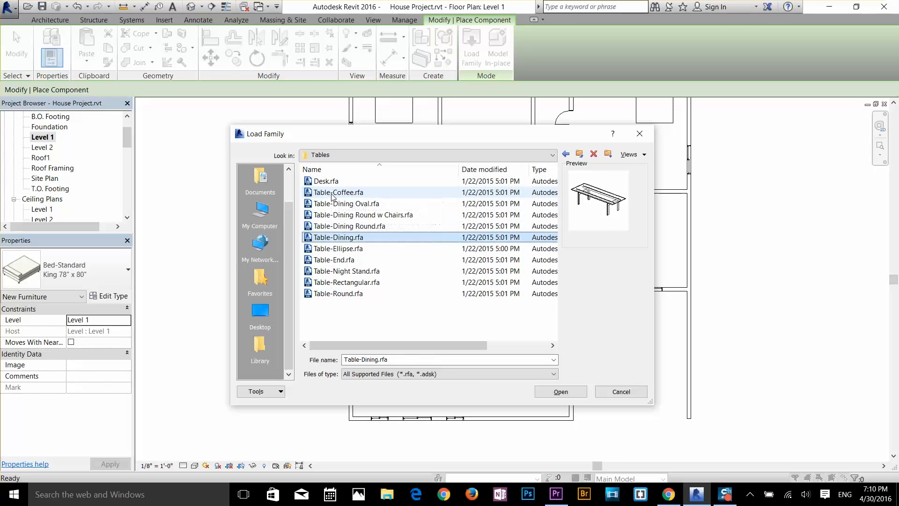
key(Down)
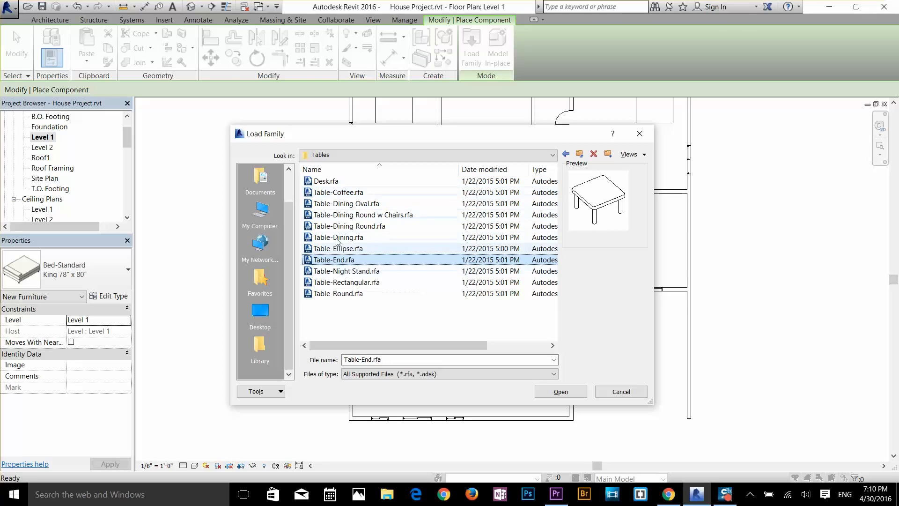
click(346, 271)
click(350, 282)
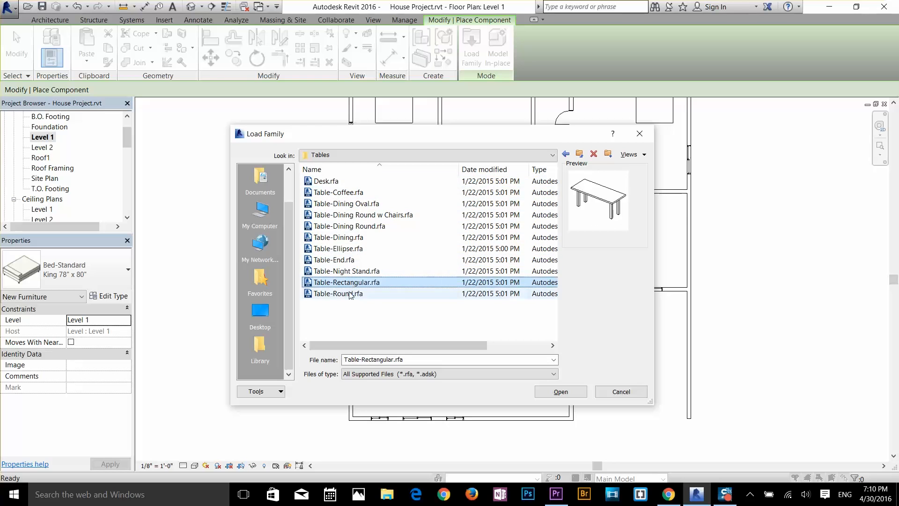
click(350, 294)
click(350, 260)
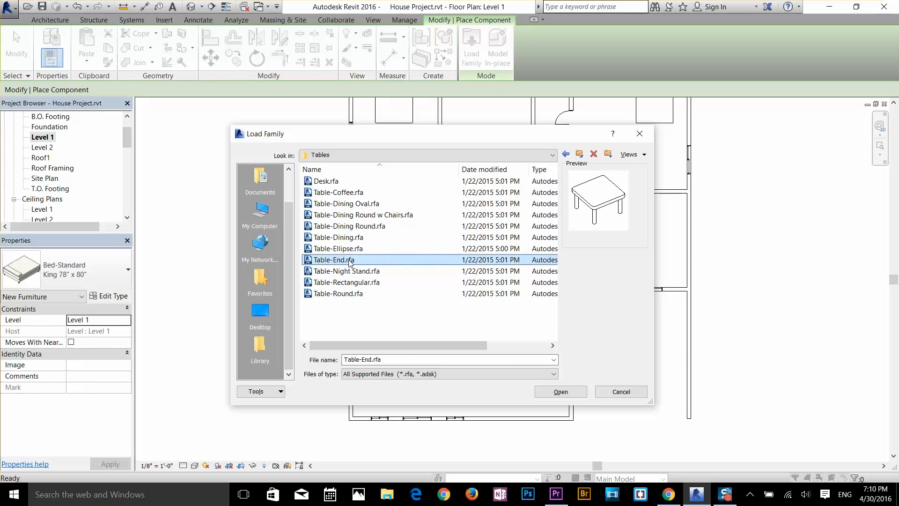
double_click(350, 260)
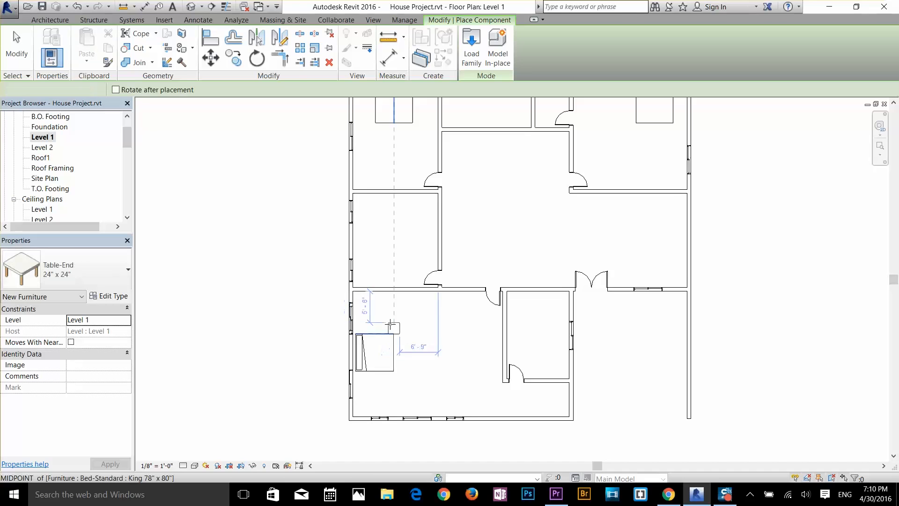
Step: Place a Table-End 24" x 24" on each side of the bed's headboard in the lower-left bedroom
scroll(370, 327, up, 6)
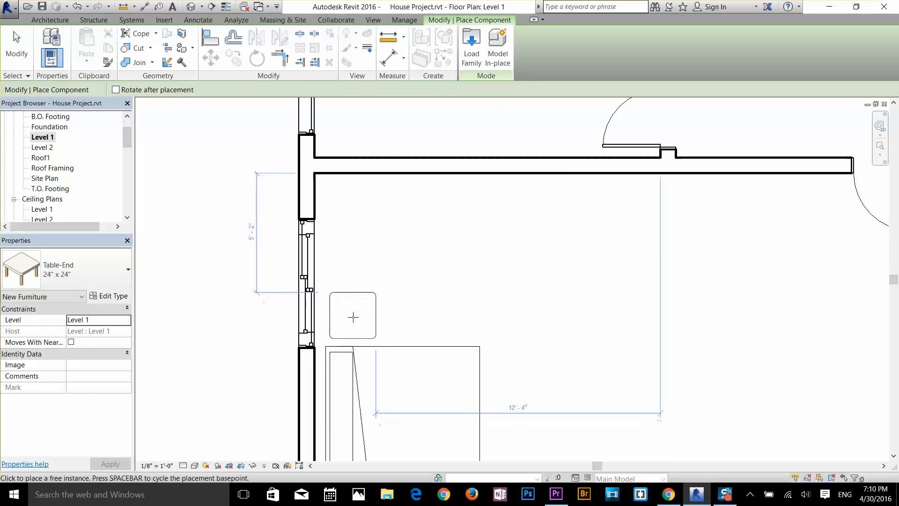
click(350, 316)
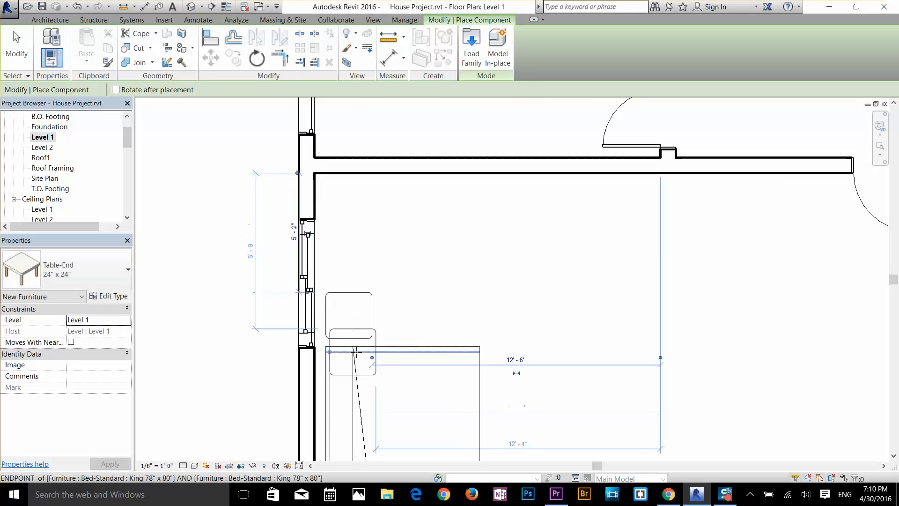
scroll(368, 346, down, 1)
middle_drag(368, 345, 401, 186)
scroll(375, 316, up, 2)
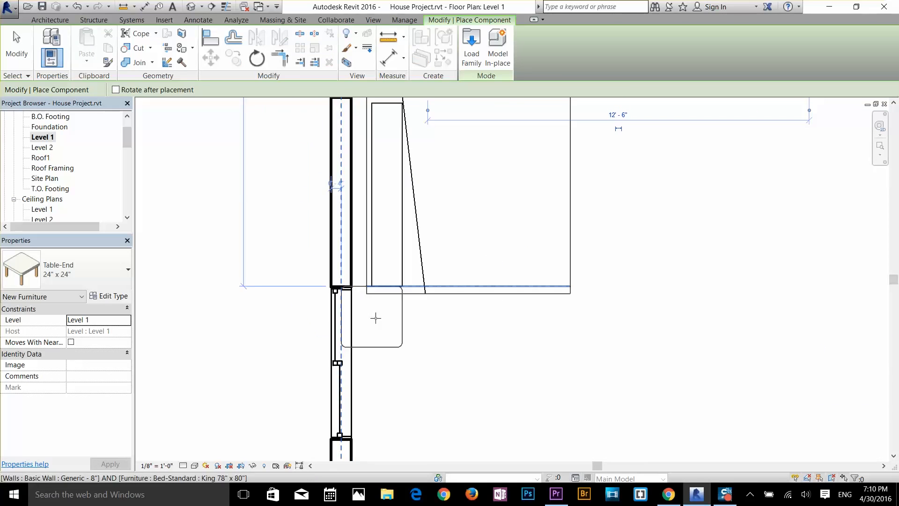
click(396, 334)
Step: Place two 24" x 24" end tables flanking the bed in the upper-left bedroom, aligned with its headboard edge
scroll(519, 341, down, 5)
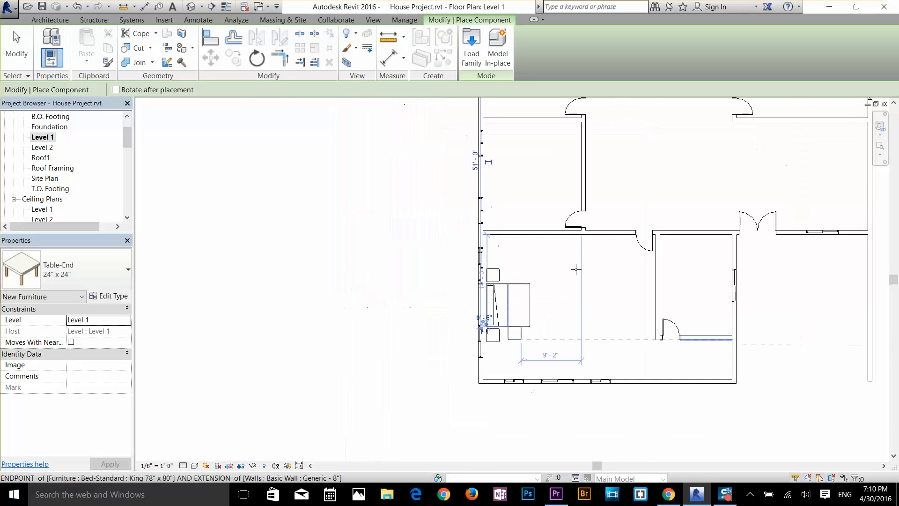
middle_drag(609, 261, 507, 483)
scroll(470, 246, up, 4)
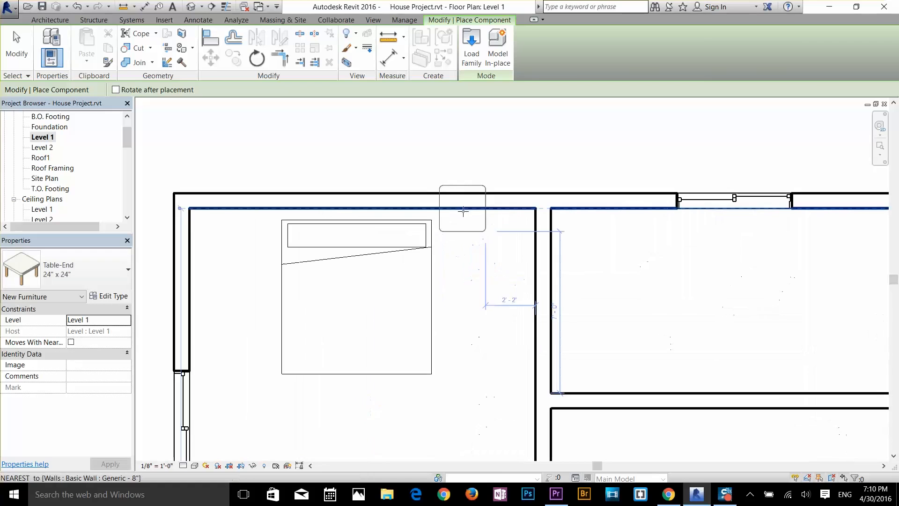
click(462, 239)
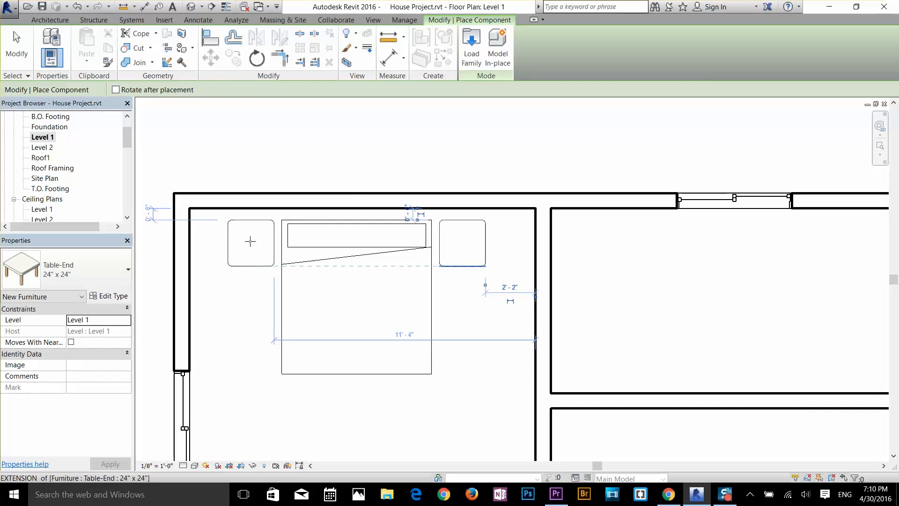
click(250, 240)
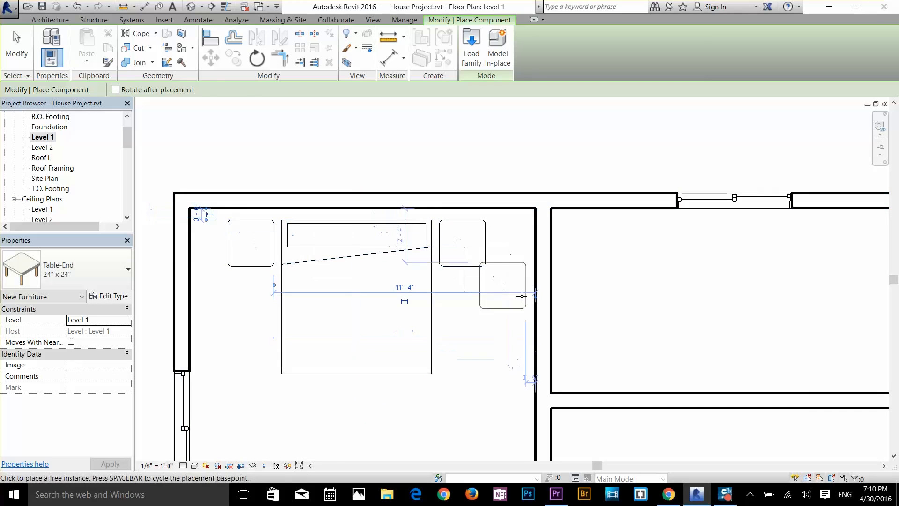
Step: Place two 24" x 24" end tables flanking the upper-right bedroom's bed, aligned with its headboard edge, and end component placement
scroll(508, 286, down, 4)
middle_drag(677, 371, 312, 264)
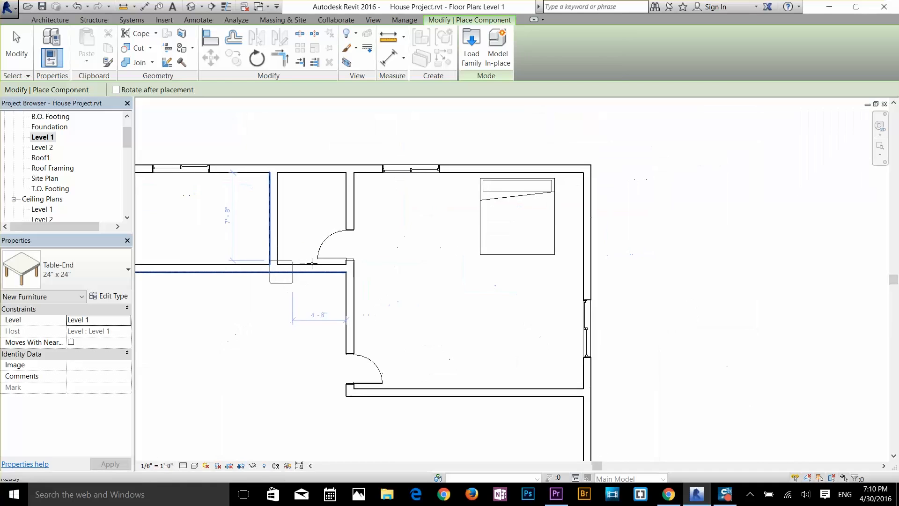
scroll(566, 179, up, 3)
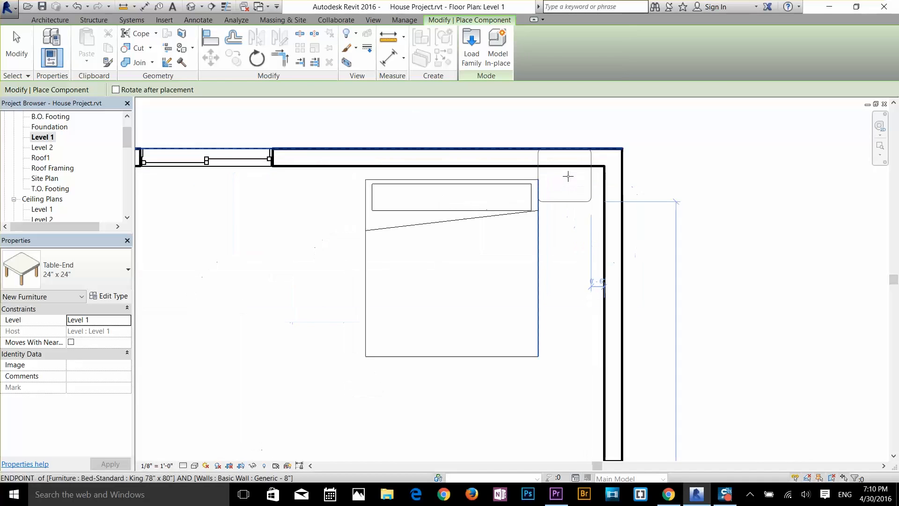
click(571, 203)
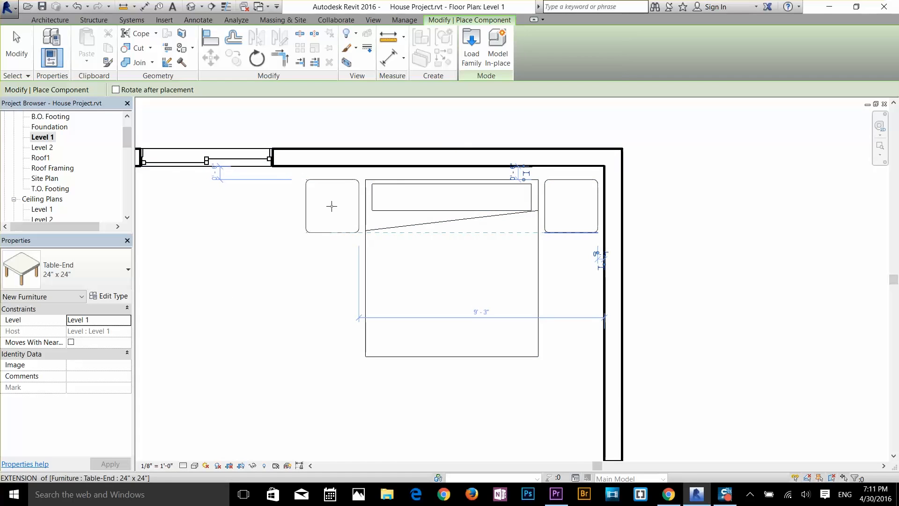
click(332, 206)
scroll(367, 271, down, 5)
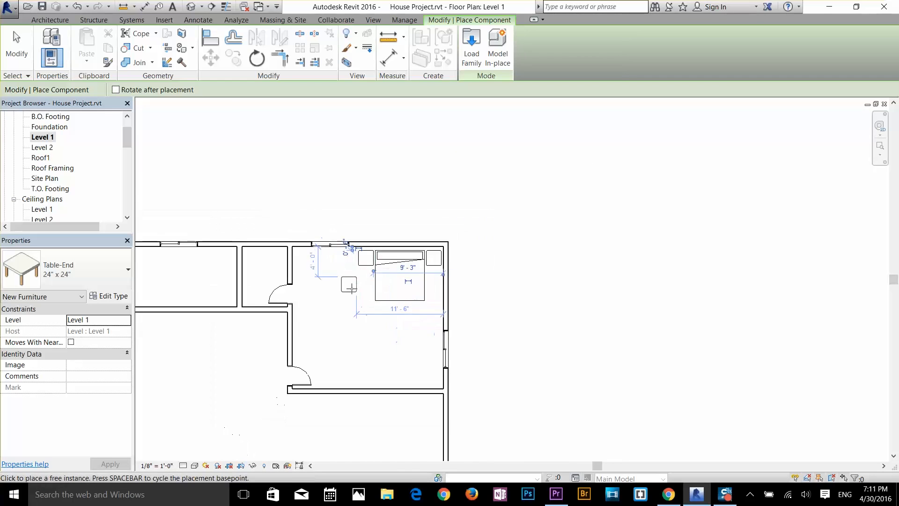
middle_drag(394, 288, 592, 160)
scroll(563, 265, down, 2)
middle_drag(555, 315, 518, 319)
scroll(578, 290, up, 2)
scroll(553, 281, down, 1)
right_click(508, 227)
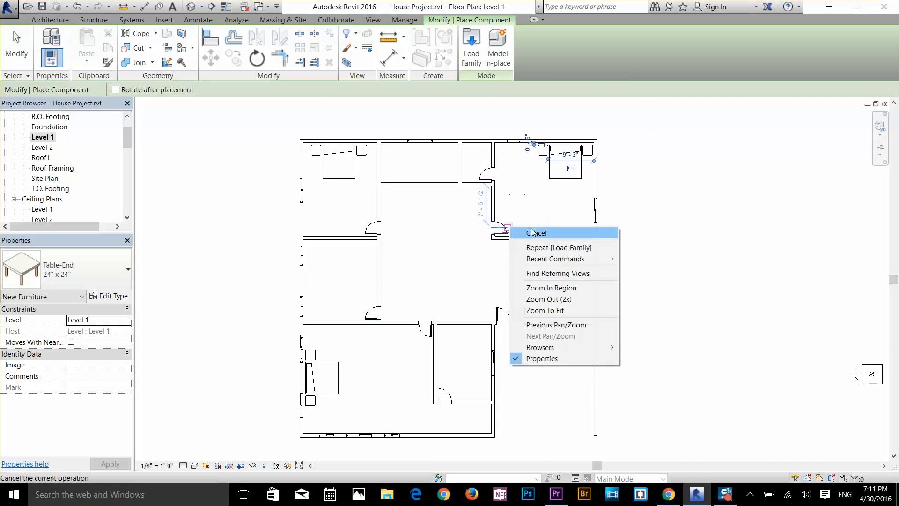
click(532, 233)
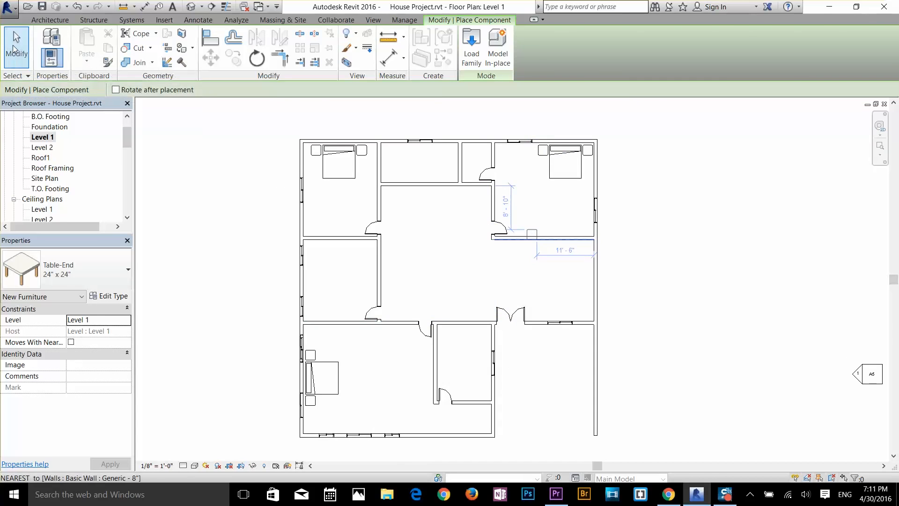
click(16, 50)
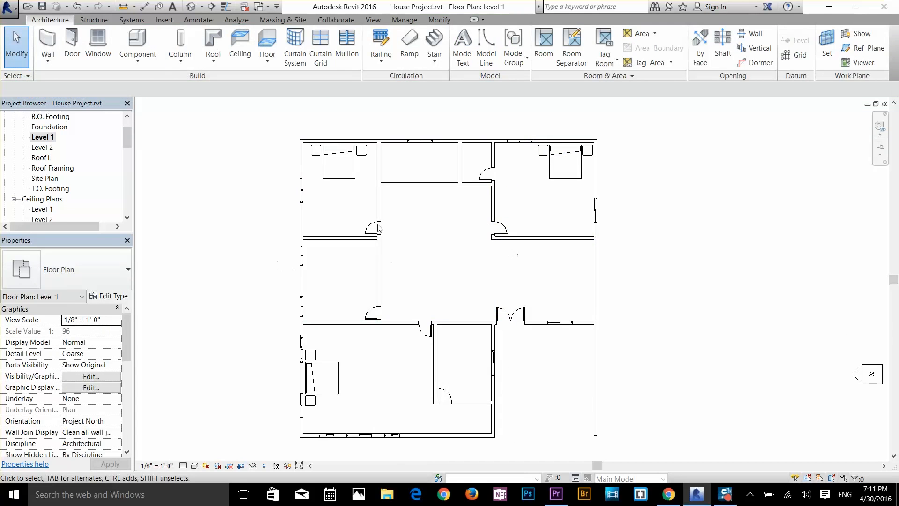
Step: Start loading a component family, open the US Imperial Furniture library folder, and preview its mirror, flat-screen TV and TV stand families
click(137, 42)
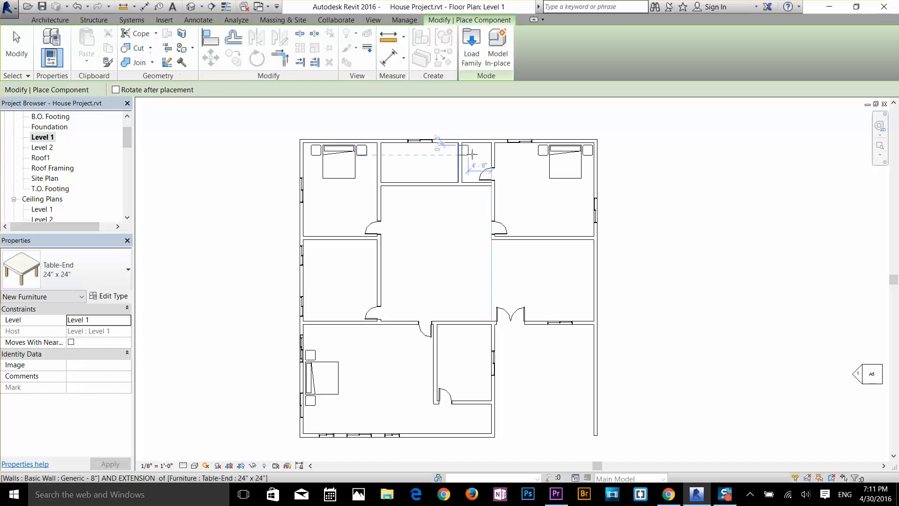
click(472, 52)
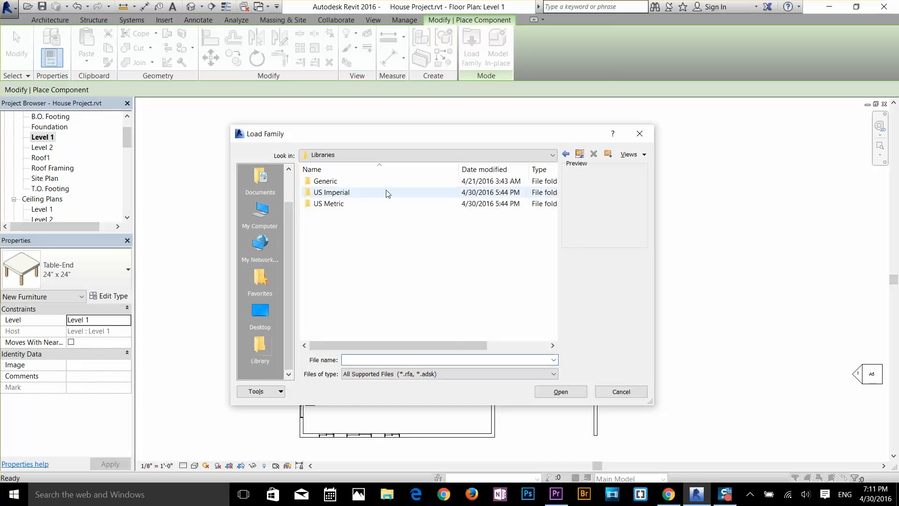
double_click(354, 194)
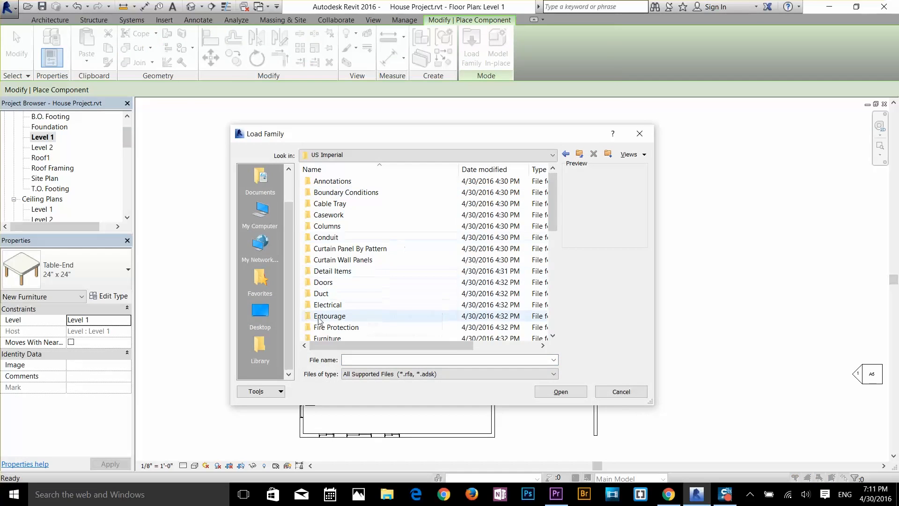
scroll(322, 324, down, 1)
double_click(330, 305)
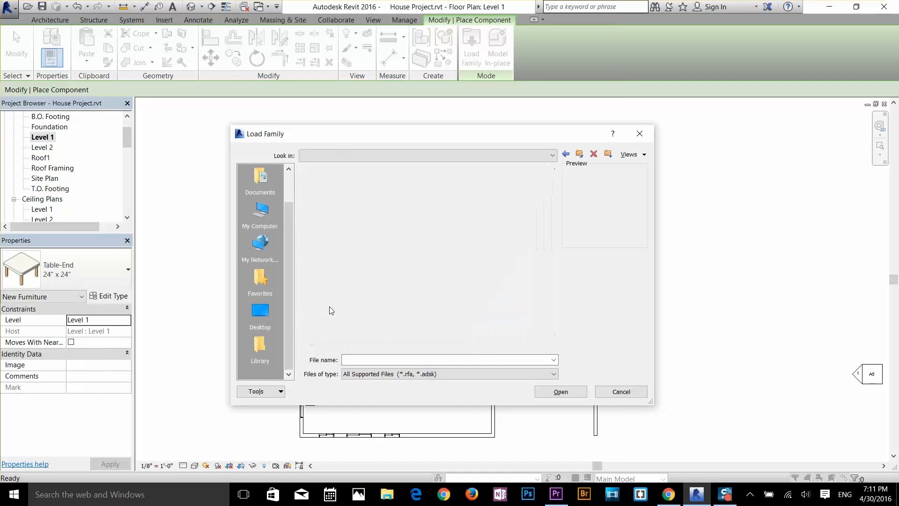
click(366, 228)
click(349, 238)
click(339, 250)
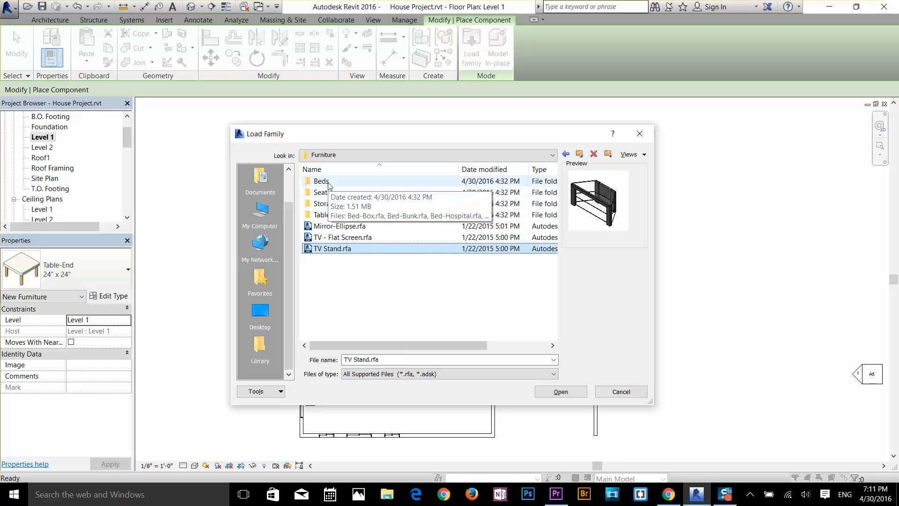
Step: Preview the dining and end table families in the Tables folder and load Table-Dining Round w Chairs.rfa
double_click(322, 214)
click(349, 206)
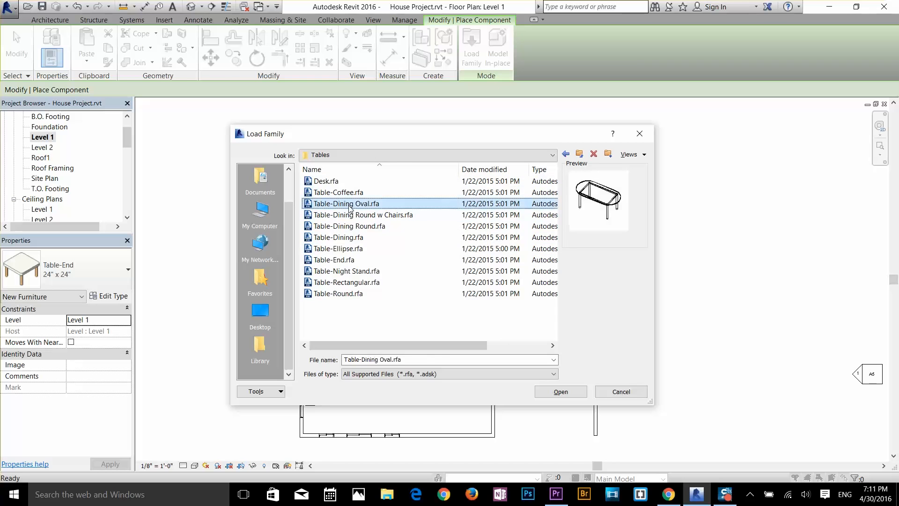
key(Down)
key(Down)
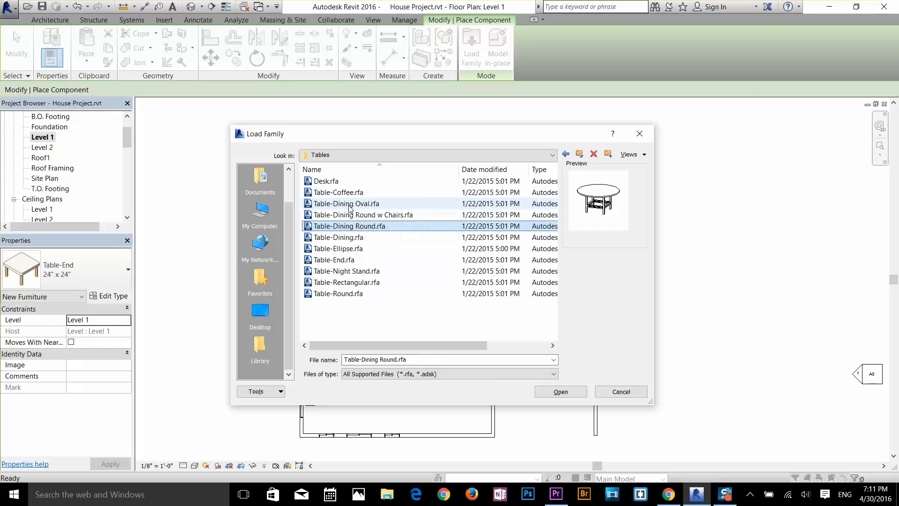
key(Up)
key(Up)
key(Up)
key(Up)
key(Down)
key(Down)
key(Down)
key(Down)
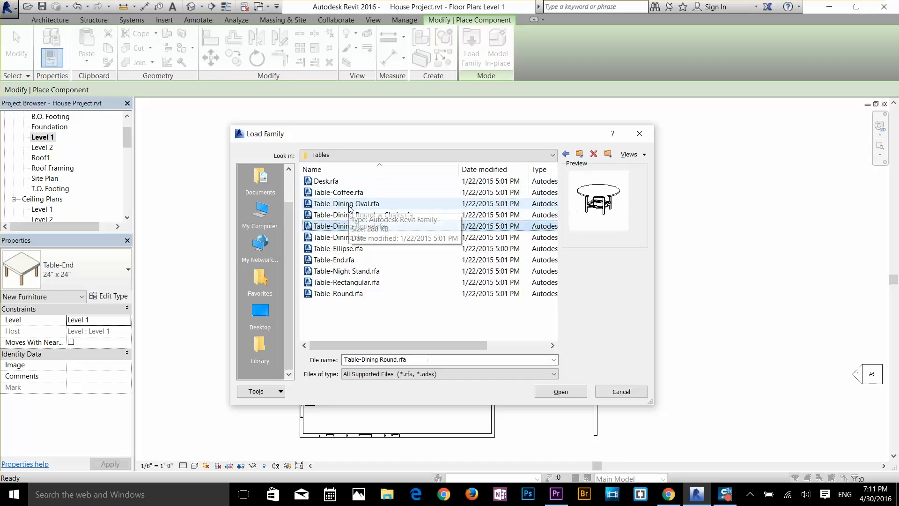
key(Down)
key(Down)
key(Down)
key(Down)
key(Up)
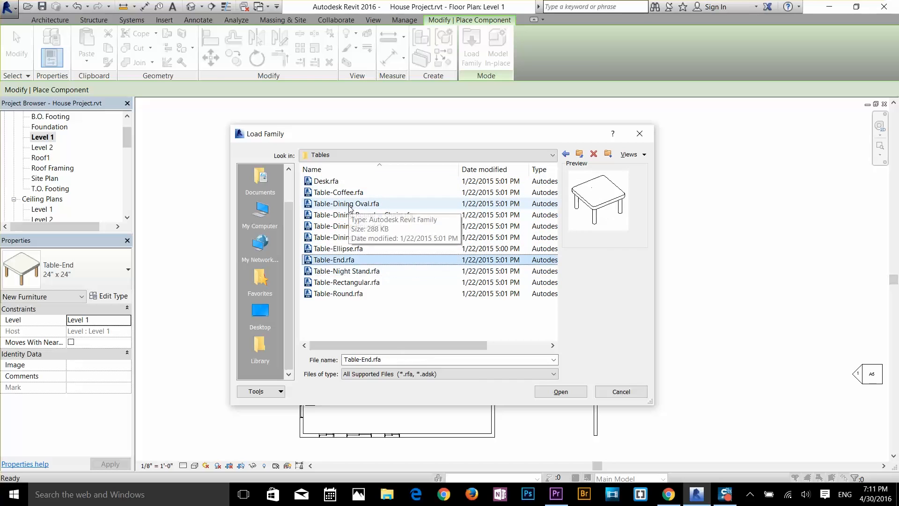
key(Up)
key(Up)
key(Up)
key(Up)
key(Up)
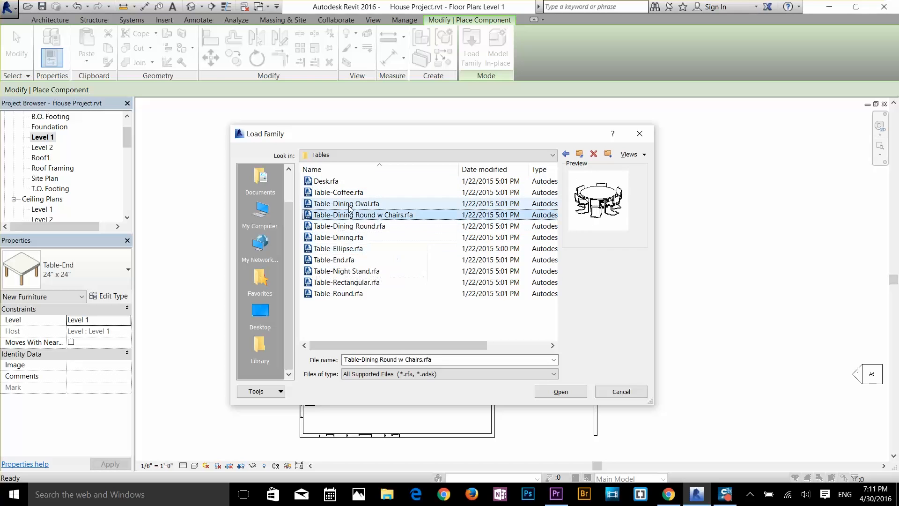
key(Down)
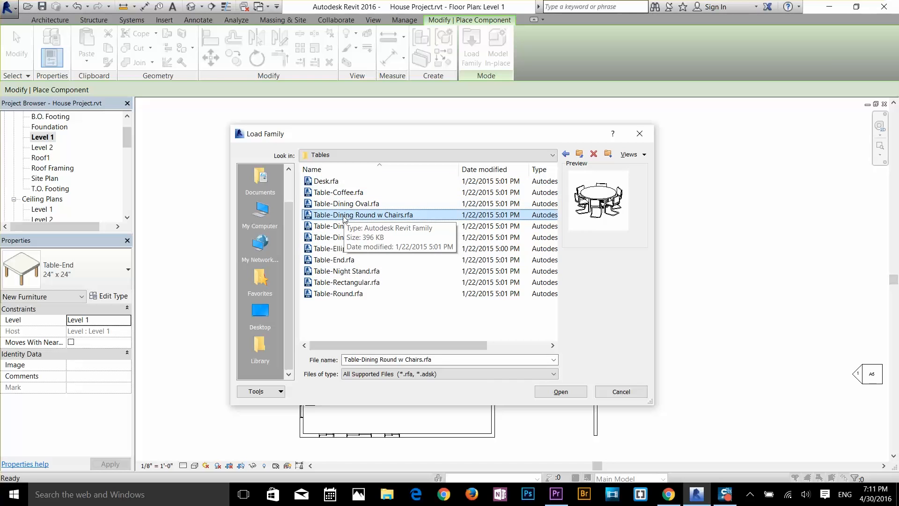
double_click(344, 217)
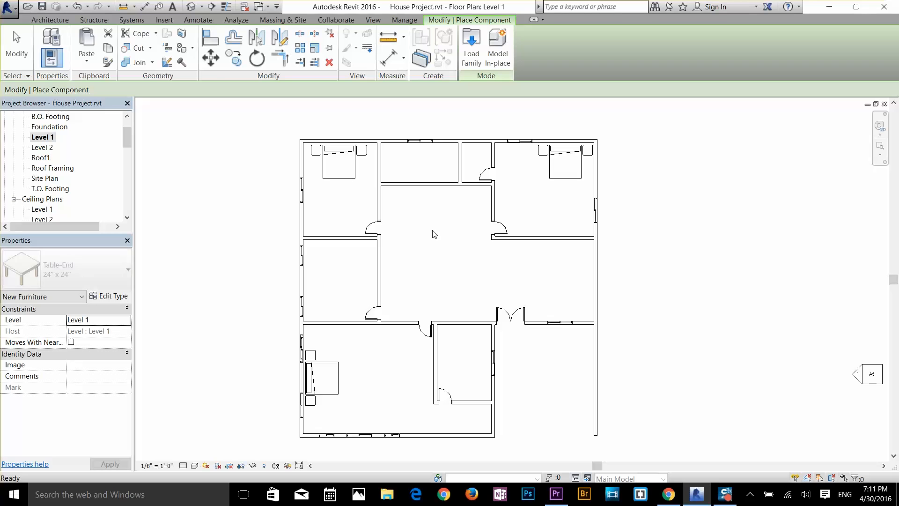
scroll(444, 243, up, 2)
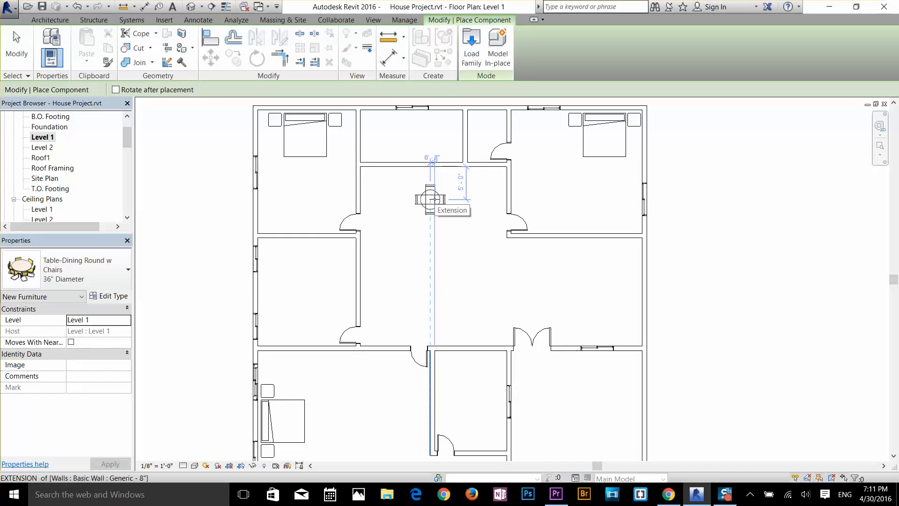
click(94, 268)
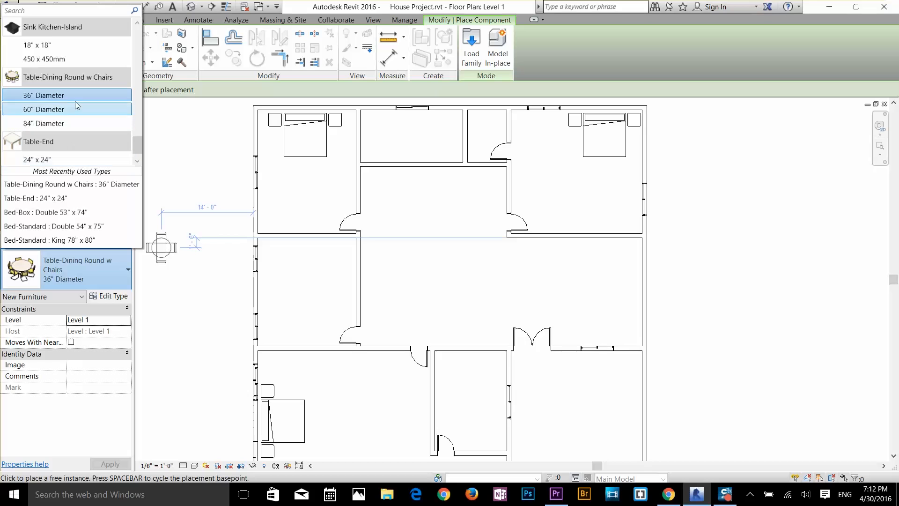
click(65, 123)
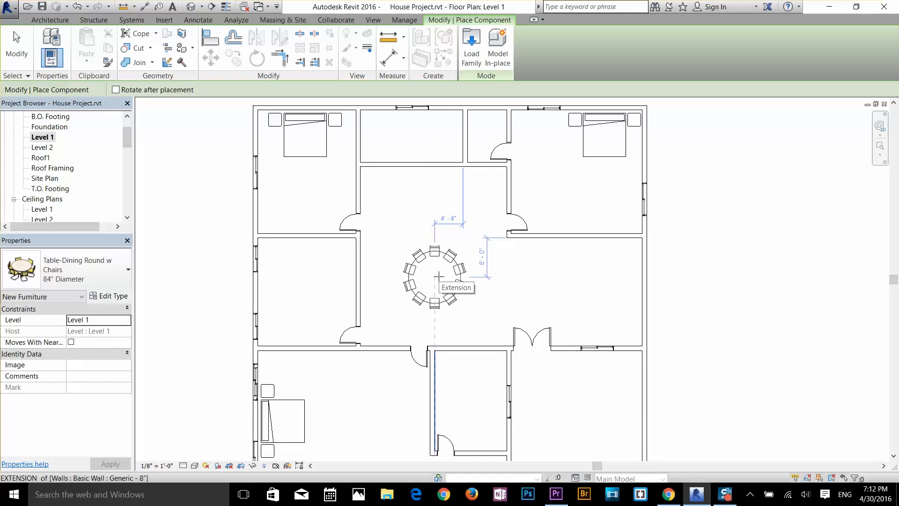
key(Escape)
key(Escape)
Step: Delete the interior single door between the middle-left room and the central hall
scroll(406, 311, up, 3)
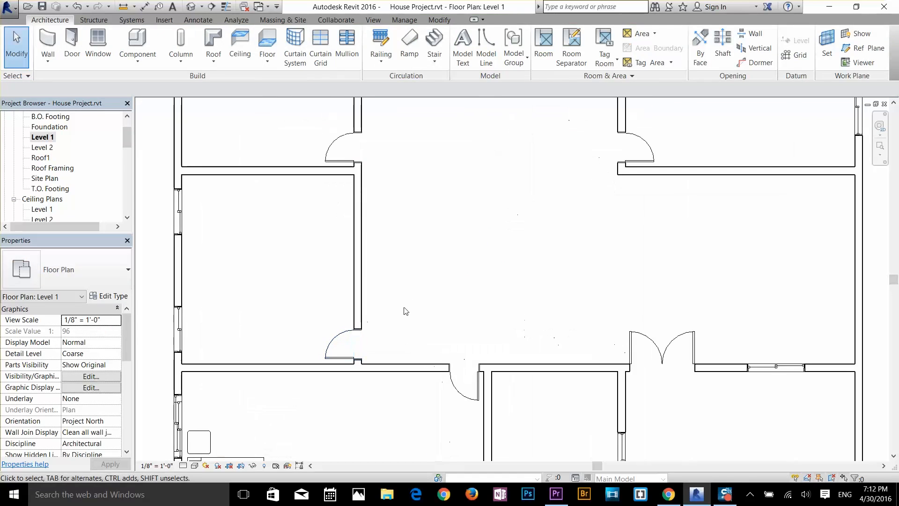
click(357, 288)
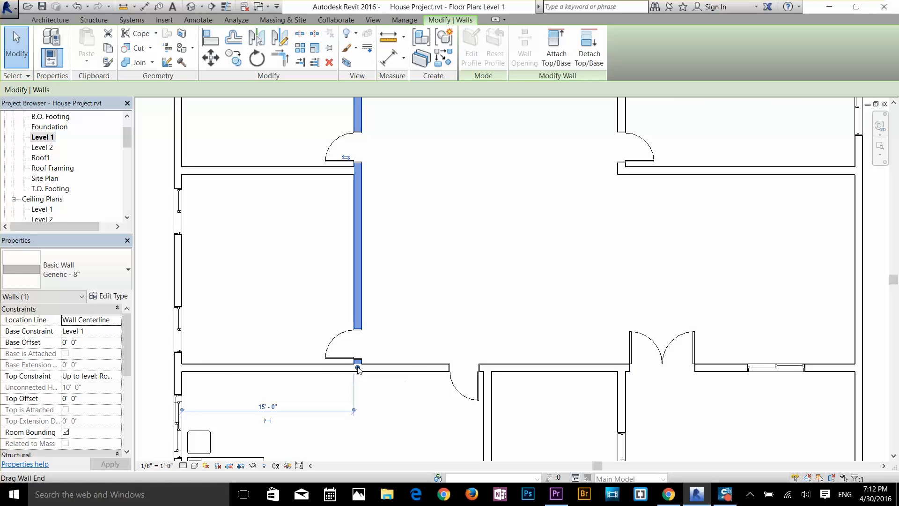
click(348, 344)
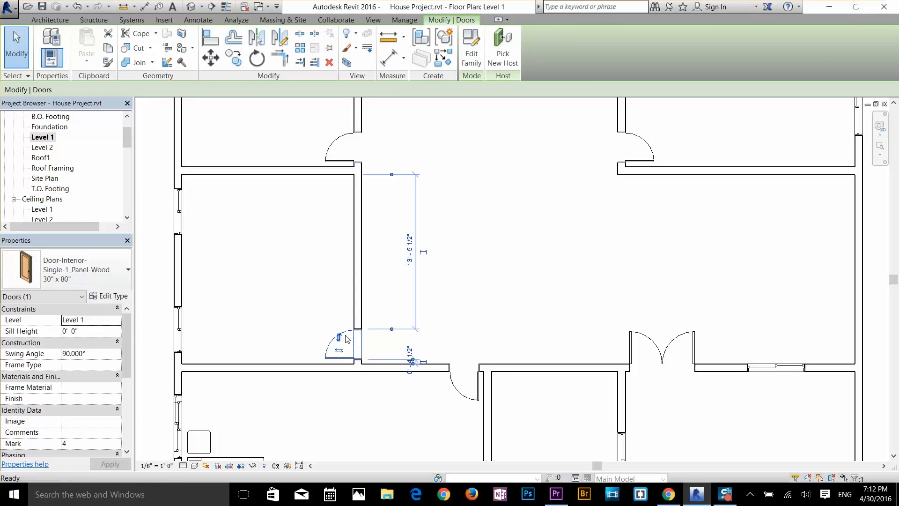
key(Delete)
Step: Shorten the wall between the middle-left room and the hall by moving its lower end up to the upper-left bedroom's bottom wall
click(357, 358)
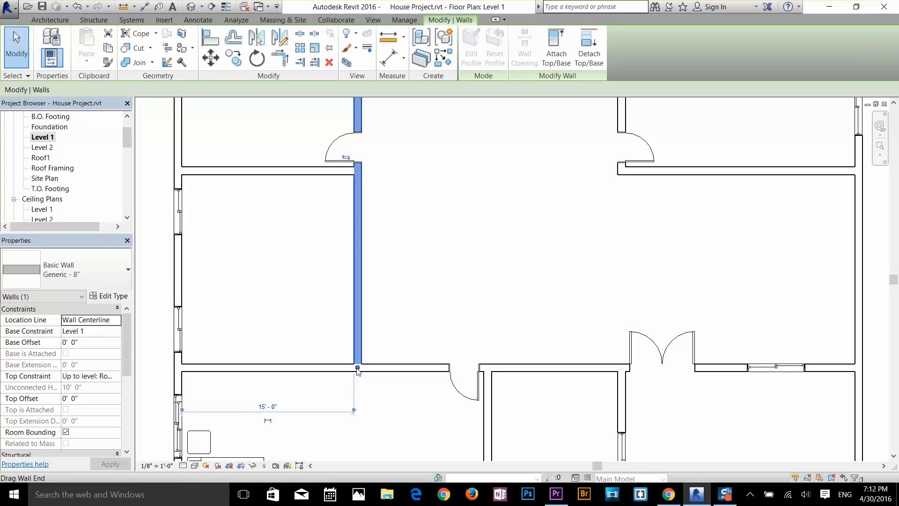
drag(357, 369, 363, 269)
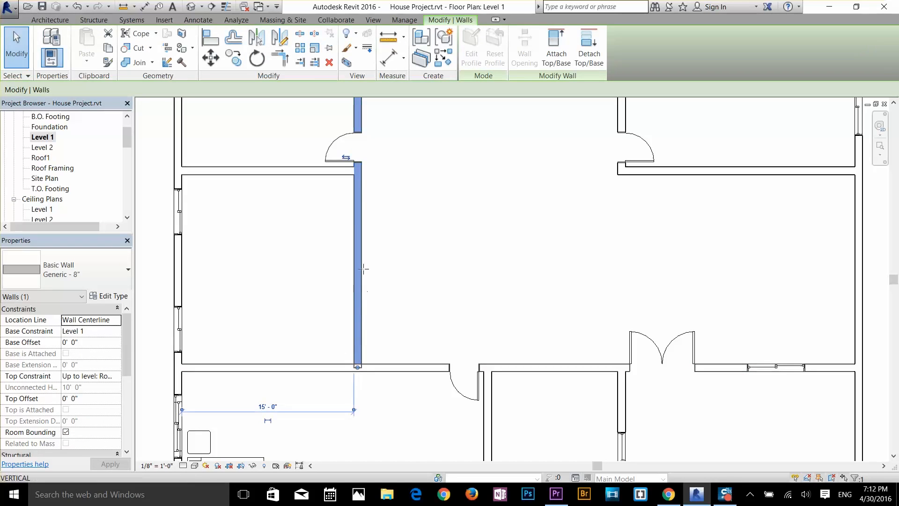
drag(352, 189, 355, 175)
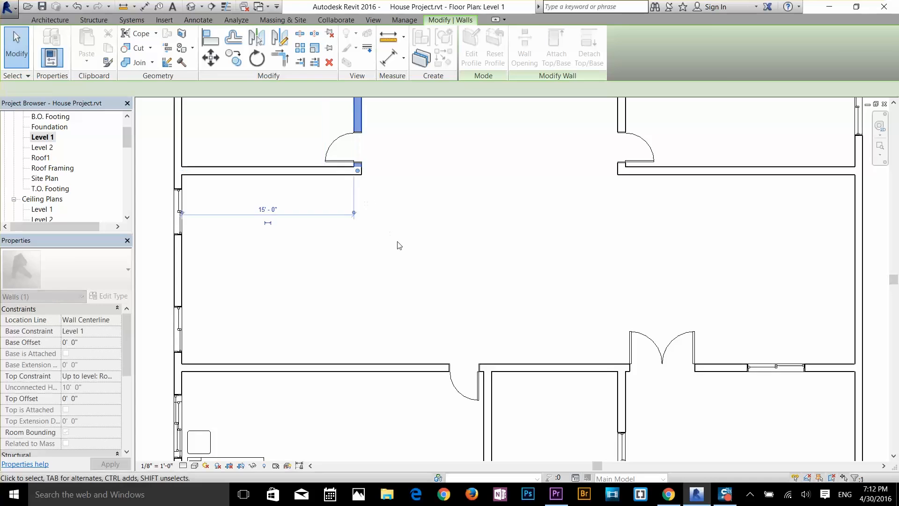
click(406, 269)
scroll(283, 295, down, 2)
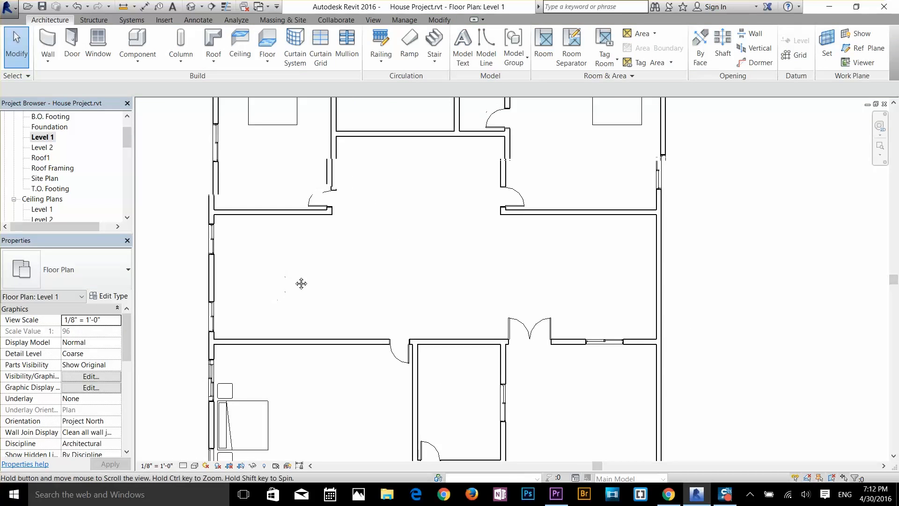
scroll(278, 228, up, 1)
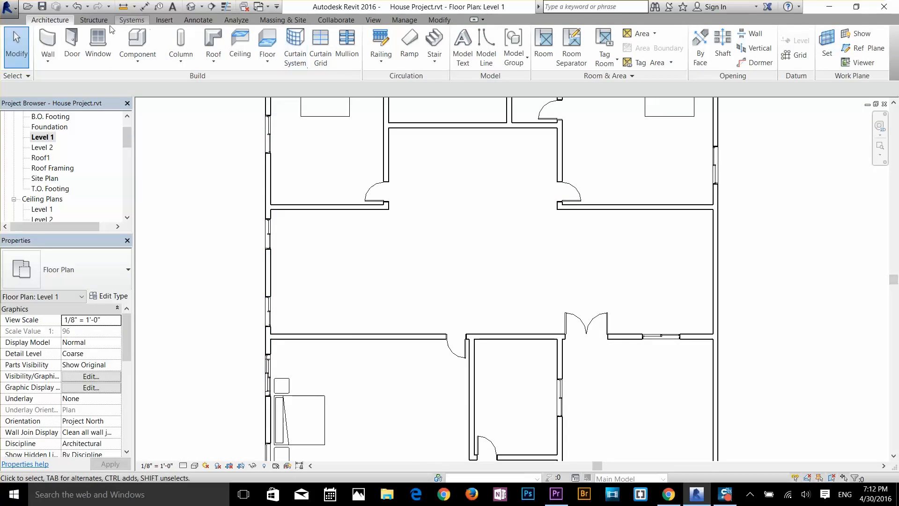
click(129, 41)
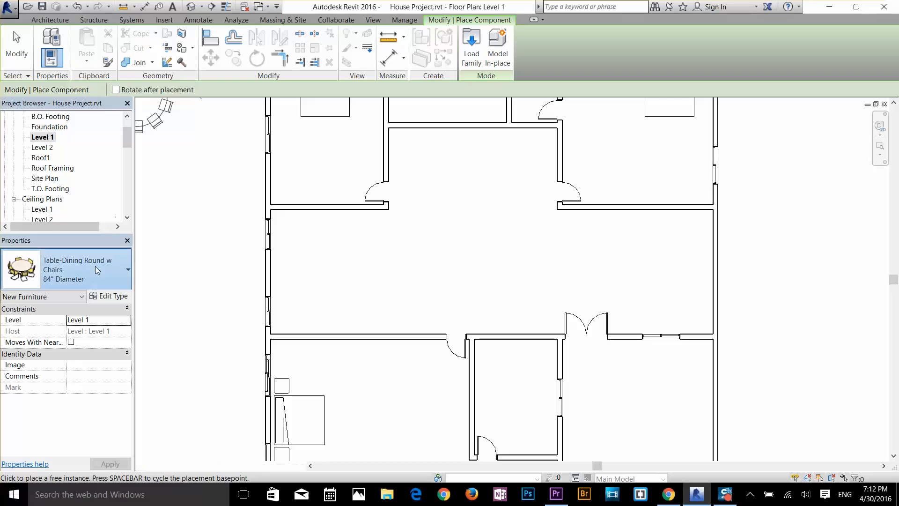
click(97, 270)
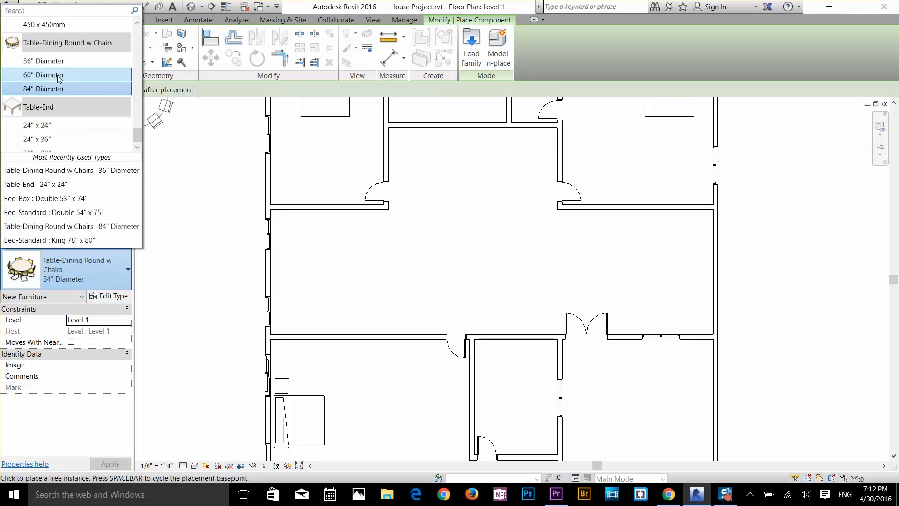
click(58, 75)
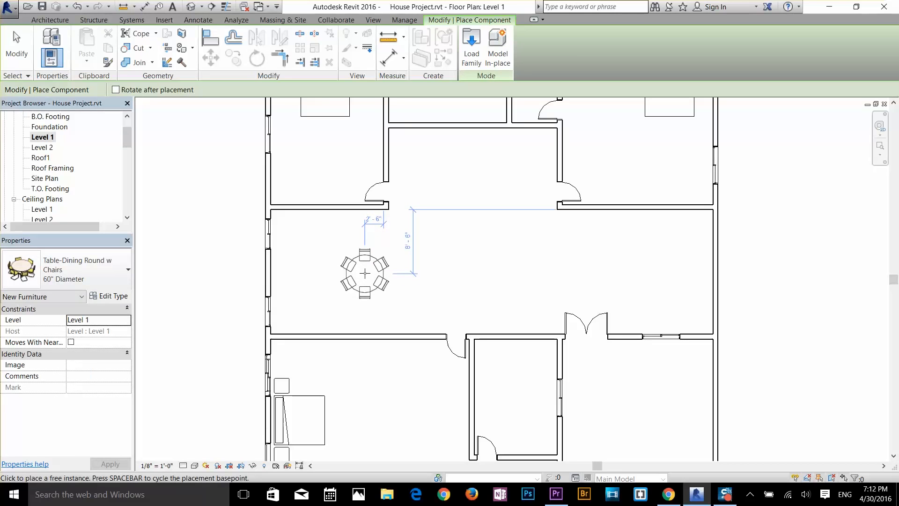
key(Escape)
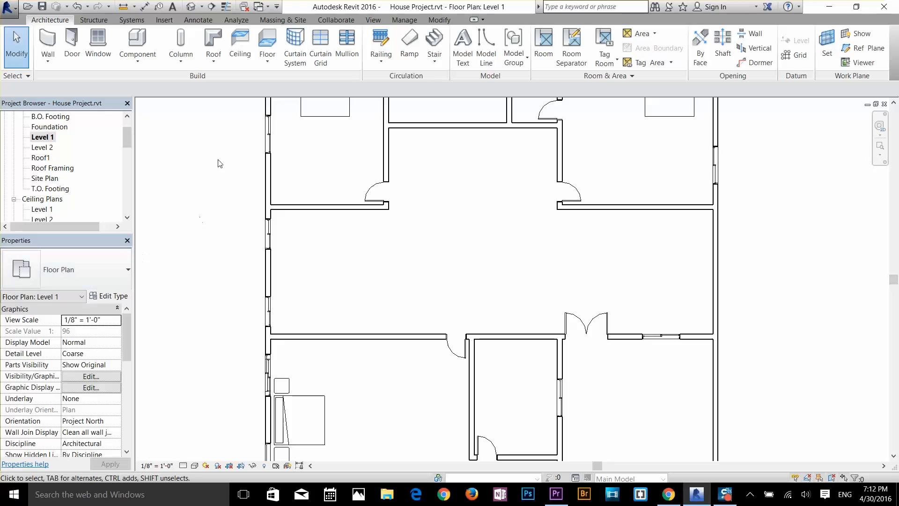
Step: Place an 84" diameter Table-Dining Round w Chairs in the left part of the open central room
click(137, 40)
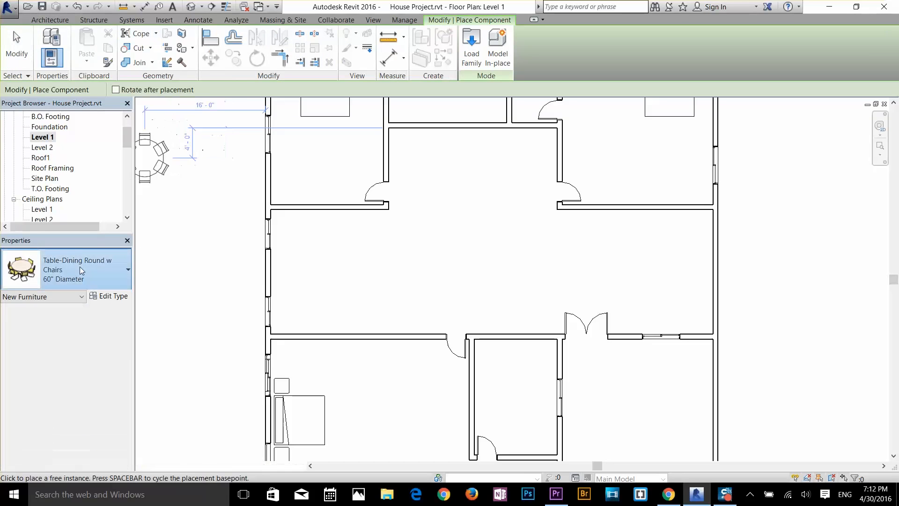
click(82, 271)
key(Escape)
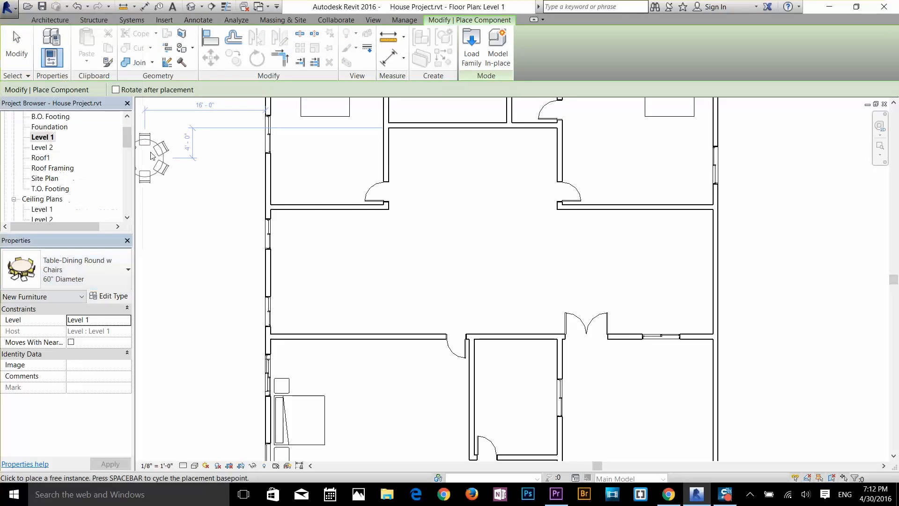
key(Escape)
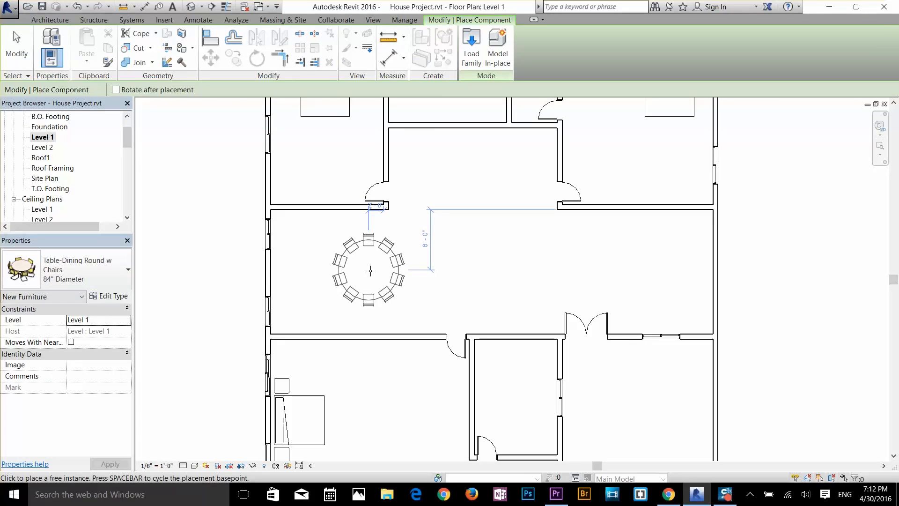
click(372, 271)
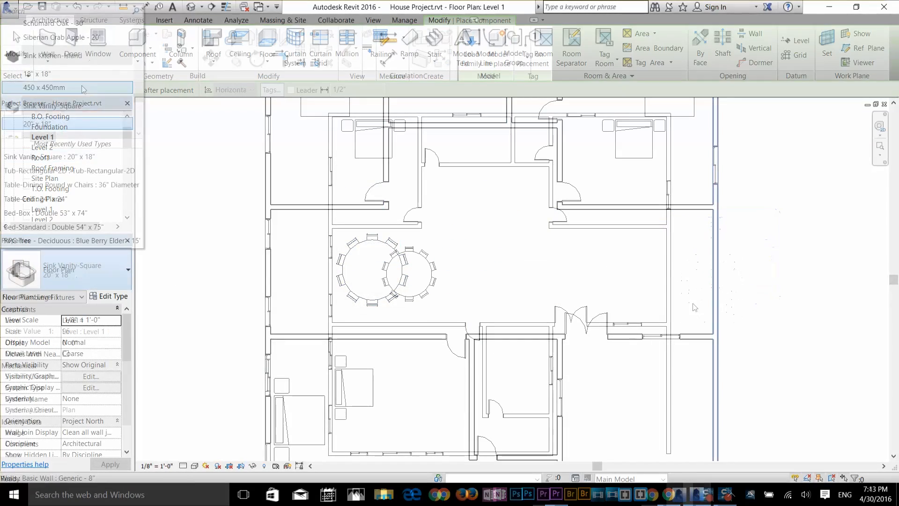
Step: Place a Toilet-Commercial-Wall-3D with 19" seat height on the upper exterior wall of the narrow top bathroom
scroll(65, 93, down, 5)
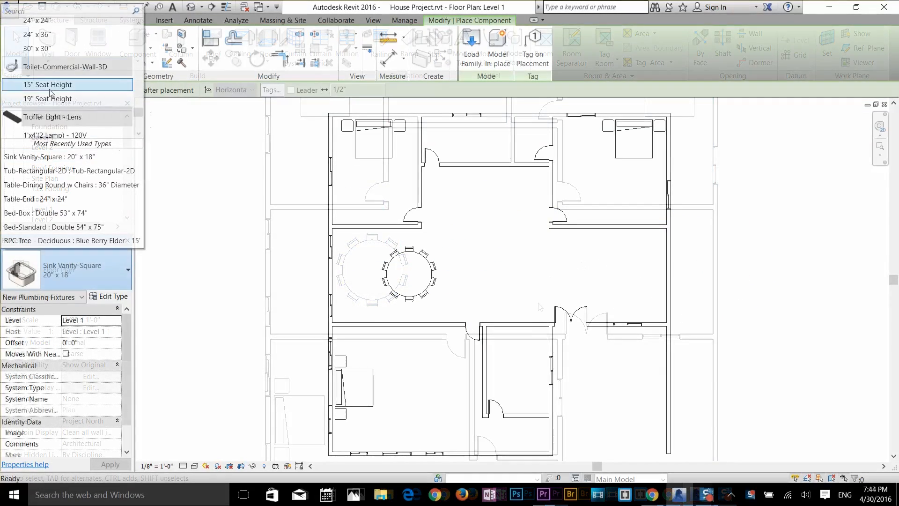
click(57, 93)
scroll(532, 126, up, 5)
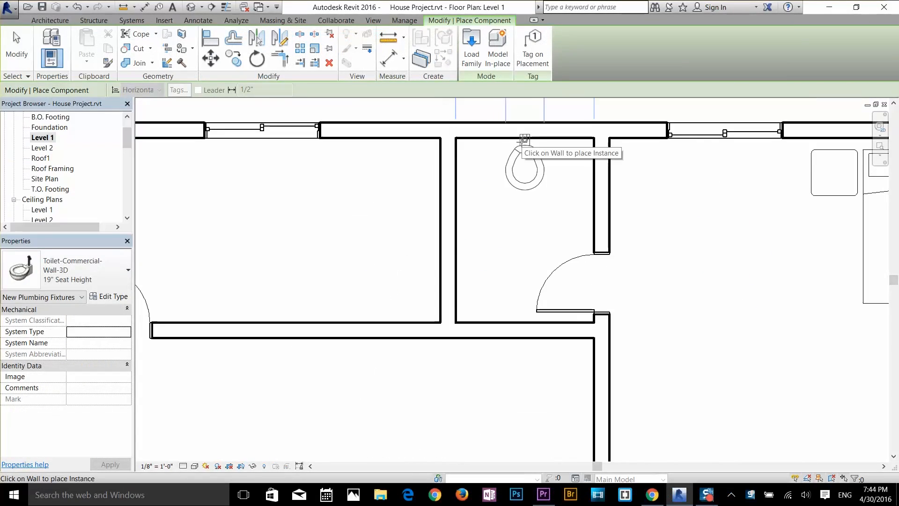
click(524, 139)
Step: Place one more wall toilet in the lower bathroom and another in the wide top bathroom on the partition shared with the narrow one
scroll(520, 140, down, 9)
scroll(479, 397, up, 5)
middle_drag(479, 398, 466, 262)
click(498, 358)
scroll(498, 358, down, 5)
scroll(372, 262, up, 8)
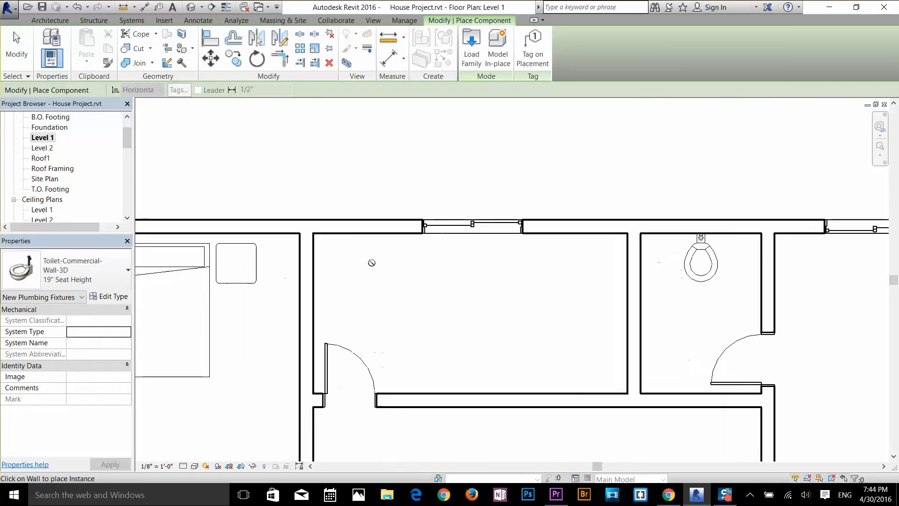
click(625, 257)
scroll(624, 257, down, 10)
Step: Place a Sink Vanity-Square 20" x 18" against the left wall of the narrow top bathroom, near its lower corner
middle_drag(622, 328, 563, 140)
click(87, 262)
scroll(65, 120, up, 3)
click(52, 87)
middle_drag(564, 201, 542, 395)
scroll(555, 280, up, 10)
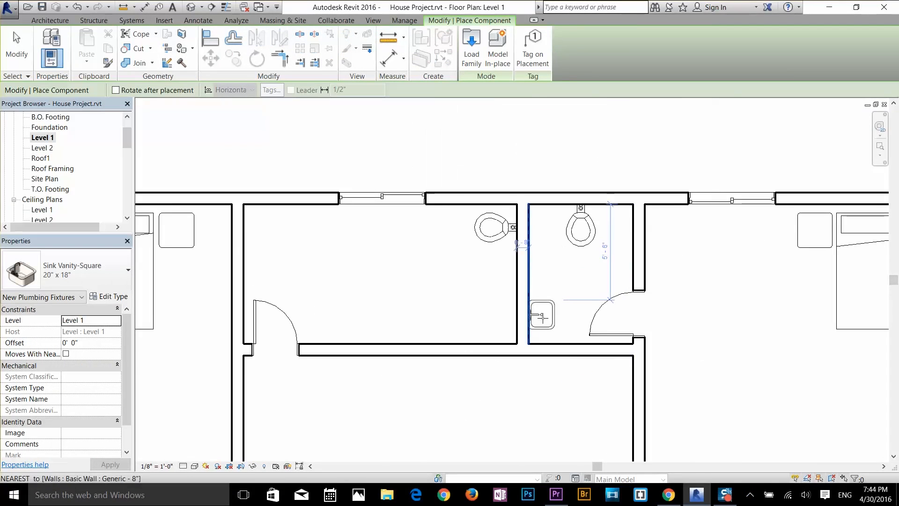
click(542, 317)
scroll(561, 305, down, 5)
scroll(542, 371, up, 5)
scroll(541, 373, down, 2)
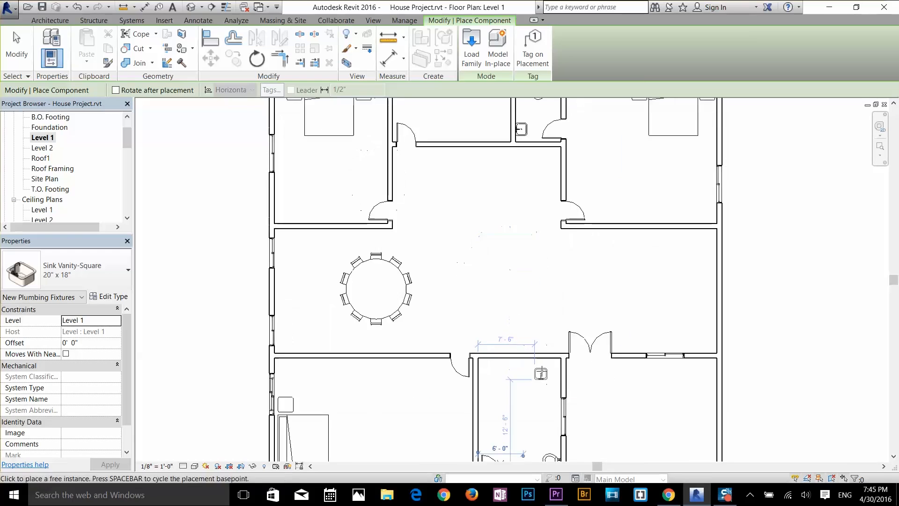
Step: Place a 54" Kitchenette - Small upright along the left exterior wall of the central room, beside the dining table
key(Escape)
scroll(541, 373, down, 2)
middle_drag(538, 258, 554, 399)
click(136, 46)
click(89, 269)
scroll(42, 96, up, 10)
scroll(53, 104, down, 5)
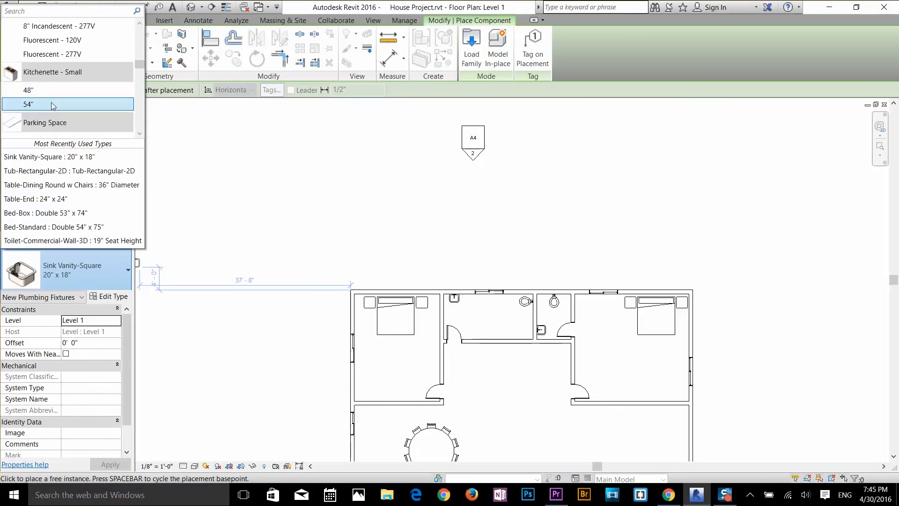
click(52, 103)
scroll(224, 285, down, 2)
scroll(315, 445, up, 6)
key(space)
click(314, 274)
key(Escape)
Step: Browse the US Imperial library's Detail Items folders, including Div 12-Furnishings, and the available component types for further items
click(137, 46)
click(472, 46)
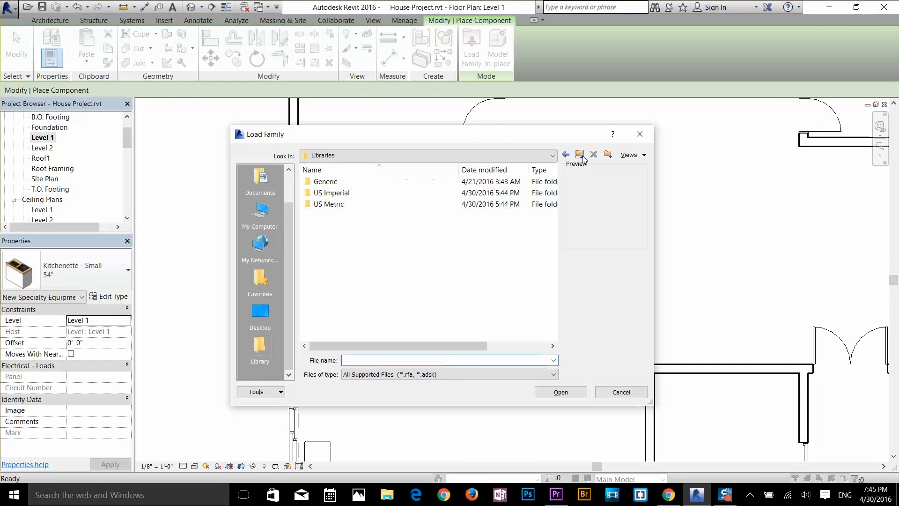
double_click(333, 193)
scroll(343, 299, down, 6)
scroll(351, 187, up, 4)
double_click(348, 204)
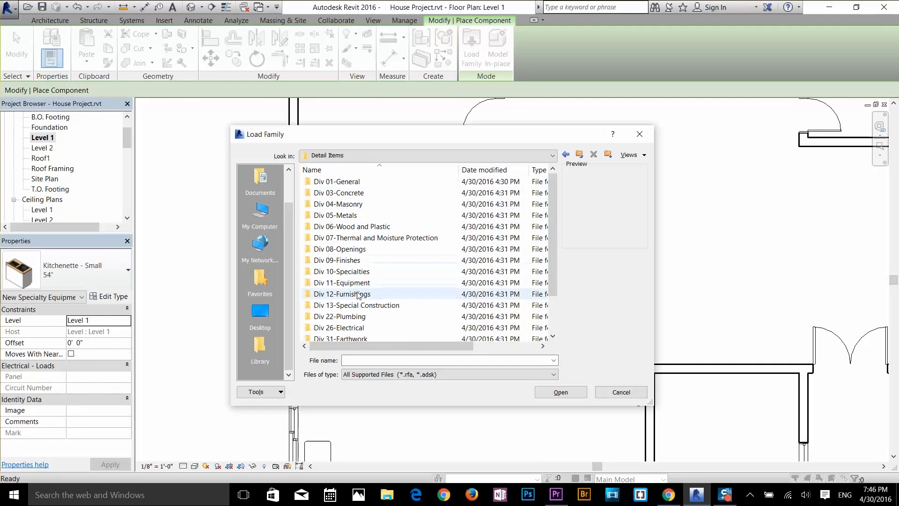
double_click(358, 295)
double_click(345, 193)
double_click(349, 182)
click(351, 193)
click(621, 392)
click(471, 47)
click(621, 392)
click(89, 269)
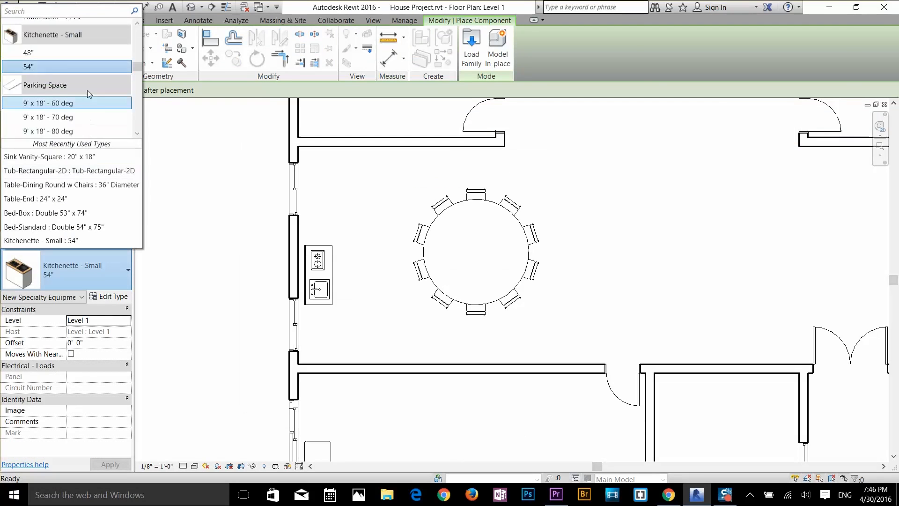
scroll(89, 95, down, 10)
scroll(446, 237, down, 2)
middle_drag(446, 237, 407, 343)
key(Escape)
Step: Load the Storage Pedestal family and place rotated 20" x 36" x 36" units at both ends of the kitchenette
click(136, 46)
click(471, 46)
double_click(360, 194)
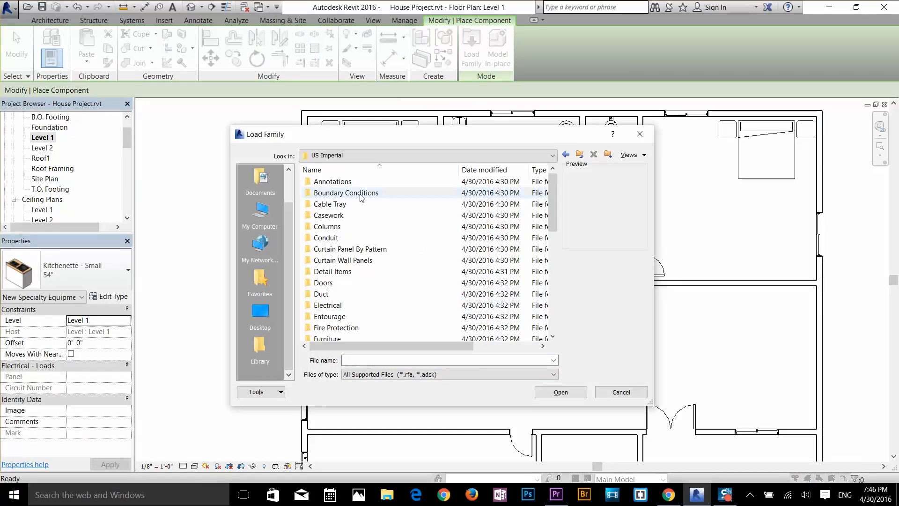
scroll(358, 262, down, 3)
double_click(351, 249)
double_click(368, 217)
scroll(325, 409, up, 2)
key(space)
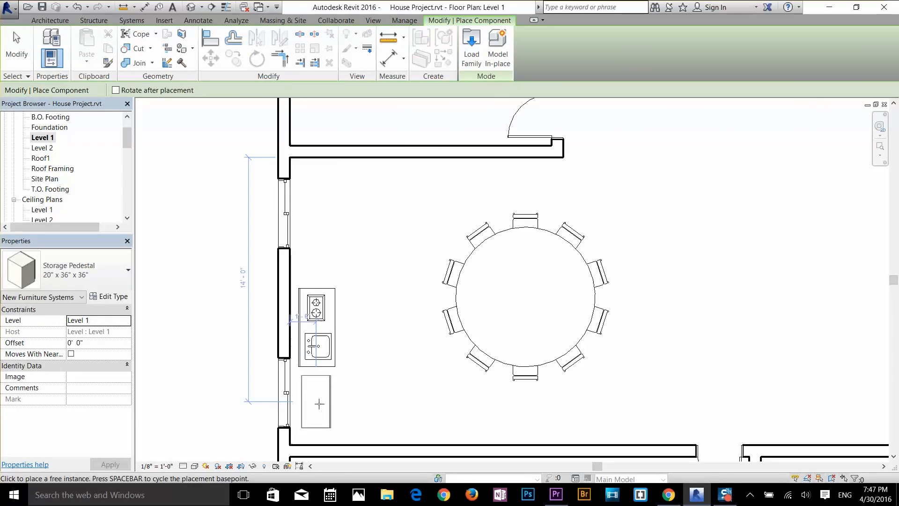
Step: Browse the electrical families, such as power and communication devices, and the passage opening families in the US Imperial library
click(472, 47)
double_click(335, 305)
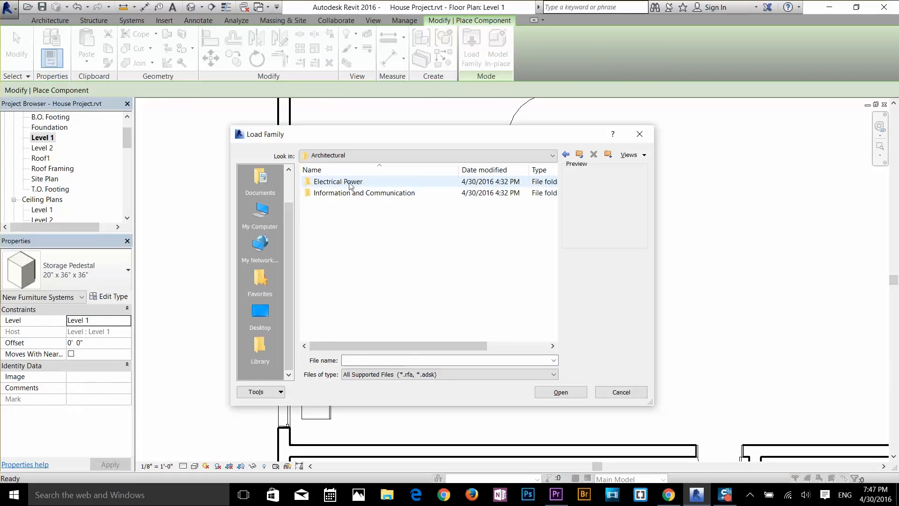
double_click(352, 193)
double_click(351, 183)
click(351, 183)
double_click(579, 155)
double_click(416, 183)
double_click(421, 194)
triple_click(580, 154)
click(580, 155)
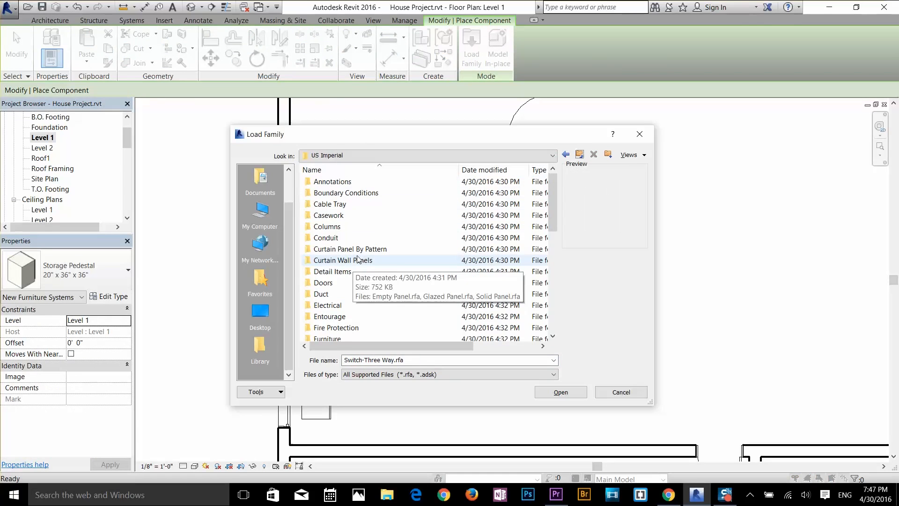
scroll(338, 314, down, 5)
double_click(346, 223)
click(346, 238)
click(580, 154)
scroll(332, 309, down, 1)
Step: Load Sofa-Pensi from the Furniture Seating library and place an 84" sofa horizontally in the middle of the open central area
double_click(331, 308)
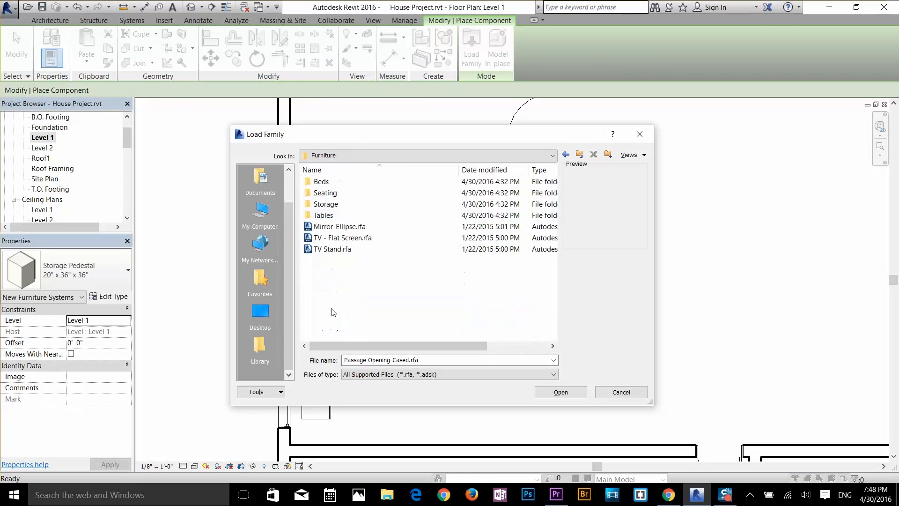
double_click(328, 193)
click(336, 250)
click(337, 294)
click(336, 316)
double_click(336, 316)
scroll(453, 274, down, 3)
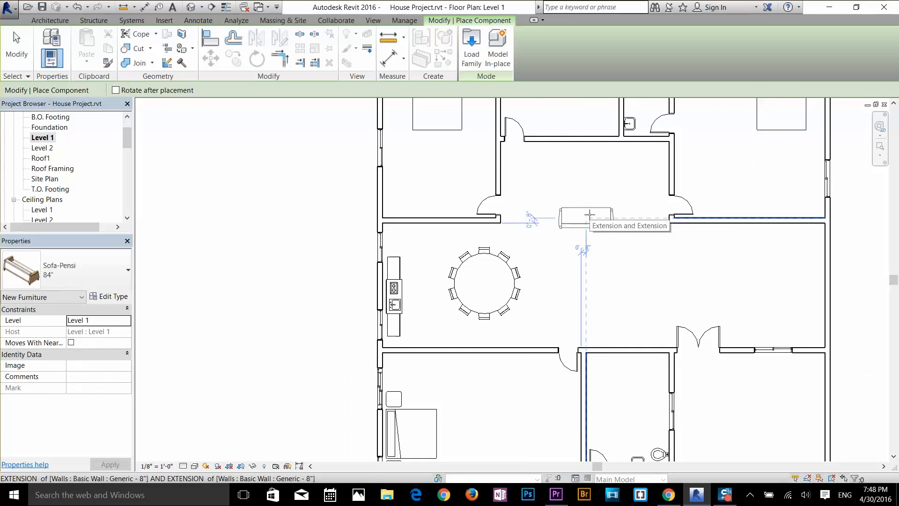
click(588, 214)
Step: Place two more rotated 84" sofas, against the lower-left bedroom's right wall and along the upper-right bedroom's lower wall
scroll(588, 214, down, 1)
middle_drag(587, 214, 597, 132)
key(space)
click(582, 307)
scroll(529, 309, down, 1)
middle_drag(530, 309, 444, 448)
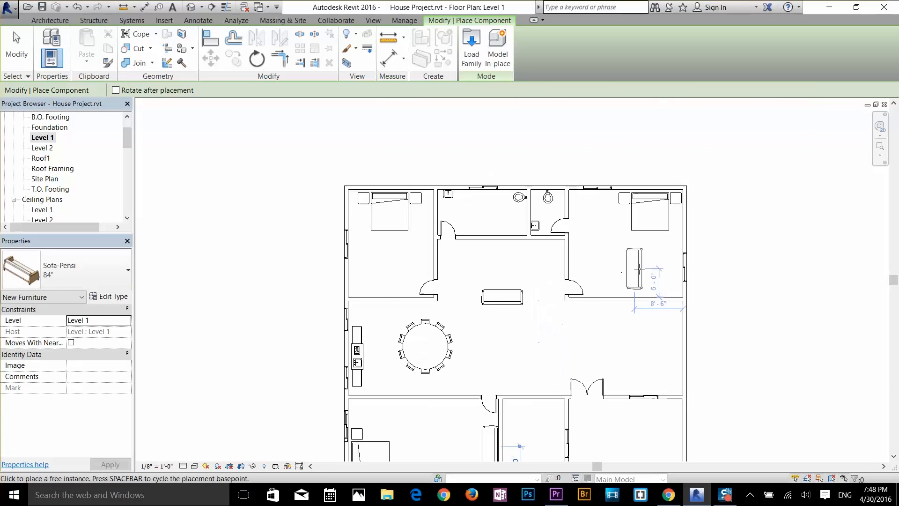
key(space)
key(space)
key(space)
click(650, 288)
Step: Load the Entertainment Center family from Furniture Storage and place a 72" x 72" x 24" unit on the wall above the dining table
click(472, 48)
click(579, 155)
click(580, 155)
scroll(338, 316, down, 1)
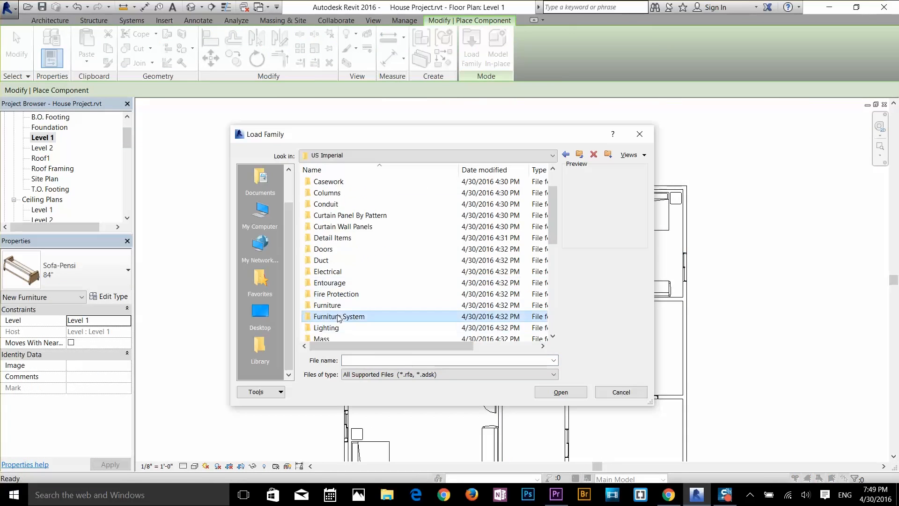
double_click(333, 307)
double_click(329, 205)
click(335, 227)
click(340, 249)
double_click(339, 248)
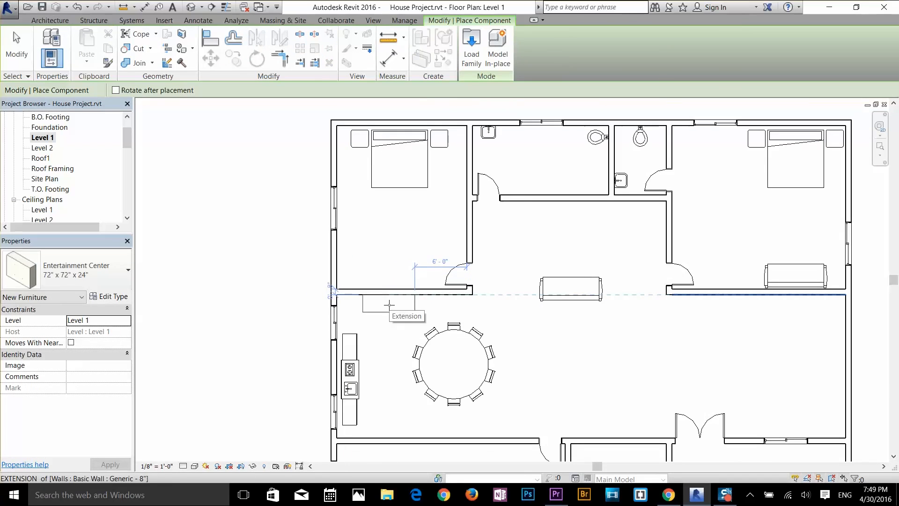
Step: Look through the US Imperial library and its Logistics folder, and load the Truck - Pick-Up family
click(471, 48)
scroll(348, 327, down, 5)
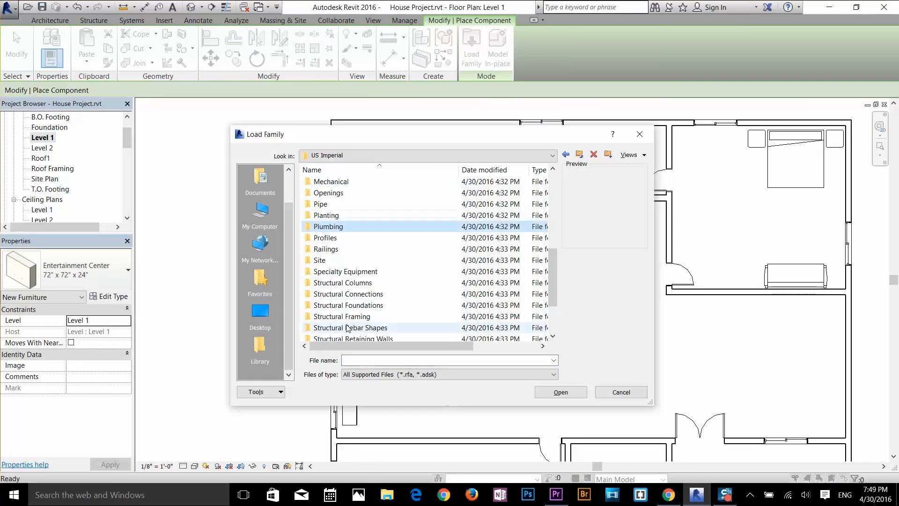
double_click(346, 305)
click(345, 296)
click(345, 327)
click(579, 154)
scroll(347, 325, down, 4)
double_click(344, 328)
double_click(341, 194)
click(344, 238)
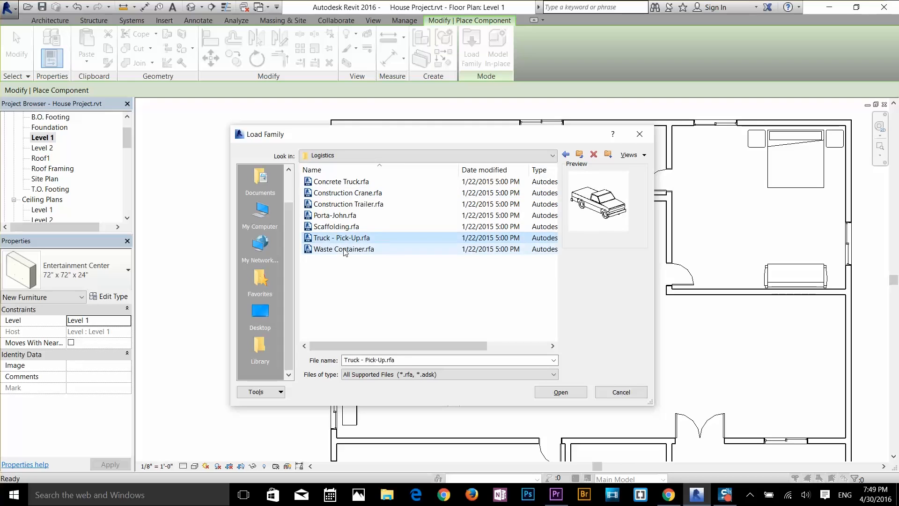
click(344, 250)
click(345, 206)
click(345, 182)
click(345, 239)
double_click(344, 239)
Step: Place the pick-up truck lengthwise in the open parking bay at the lower right of the house
scroll(681, 339, down, 2)
middle_drag(730, 414, 687, 248)
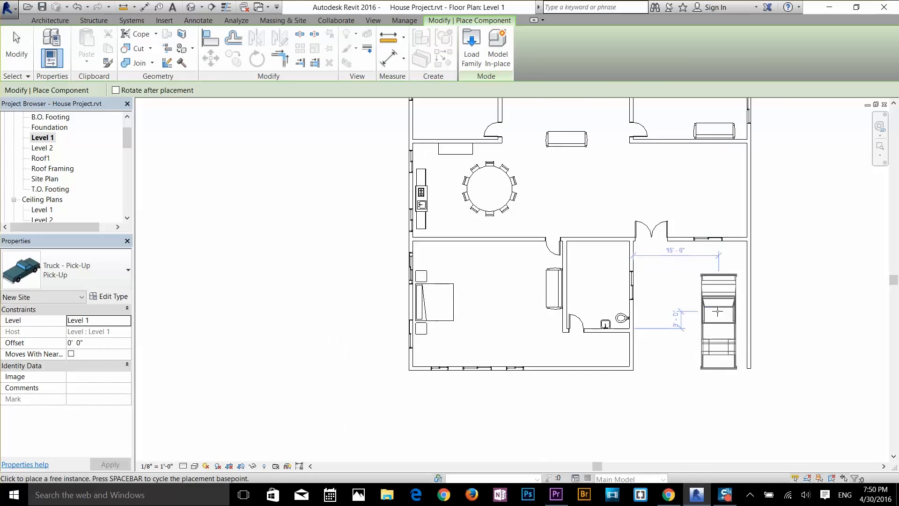
scroll(717, 311, up, 3)
click(720, 285)
Step: Compare the Furniture System families and load Work Station Cubicle
click(472, 48)
scroll(348, 271, down, 2)
double_click(347, 283)
click(361, 227)
click(359, 217)
click(357, 240)
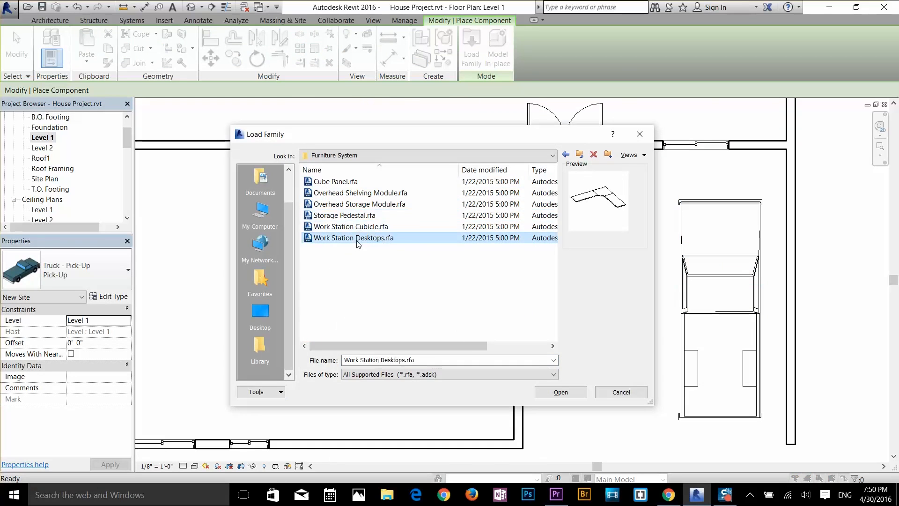
click(351, 226)
double_click(351, 226)
Step: Place a rotated 96" x 96" Work Station Cubicle in the lower-left corner of the bottom-left bedroom
scroll(435, 417, down, 3)
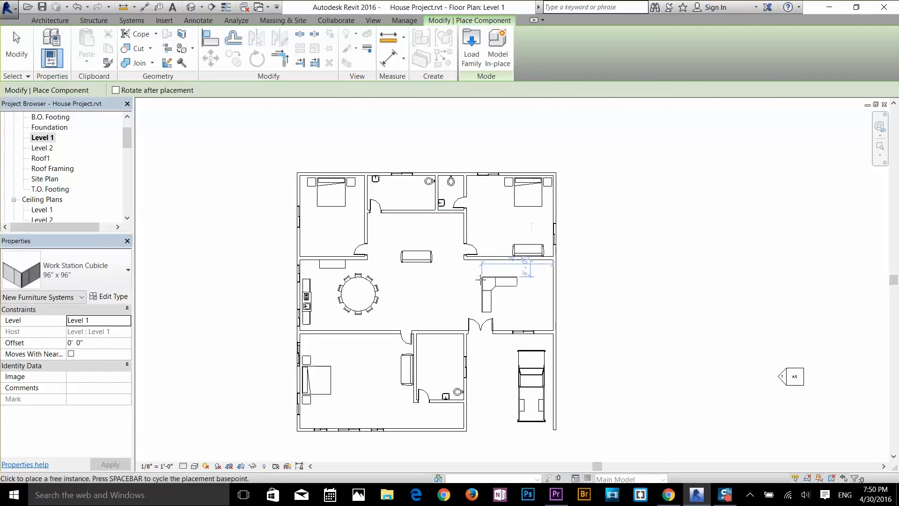
scroll(358, 382, up, 2)
middle_drag(357, 384, 385, 297)
key(Escape)
drag(377, 333, 319, 255)
drag(334, 294, 338, 267)
click(151, 46)
key(space)
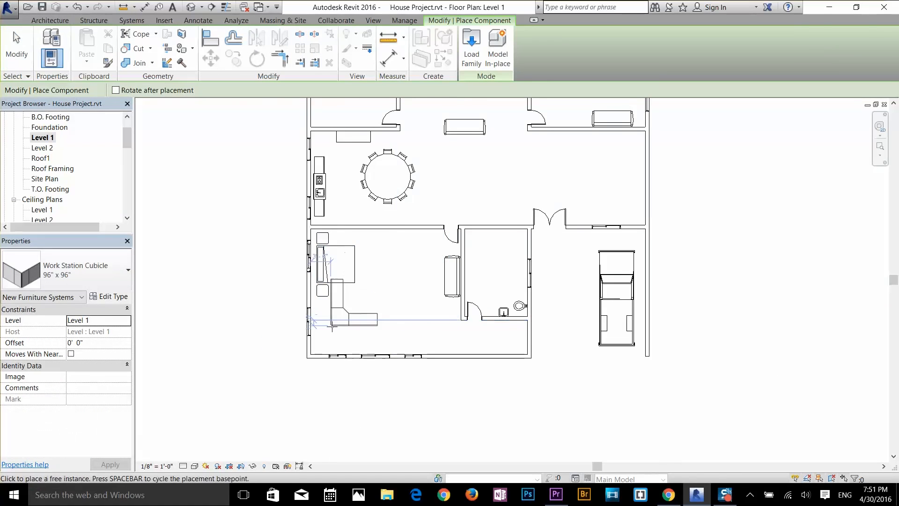
scroll(332, 326, up, 4)
click(310, 365)
Step: Finish placing cubicles and load the Table-Coffee family from the Furniture Tables library
scroll(328, 356, down, 1)
middle_drag(398, 304, 327, 347)
key(Escape)
key(Escape)
click(141, 46)
click(471, 48)
double_click(331, 271)
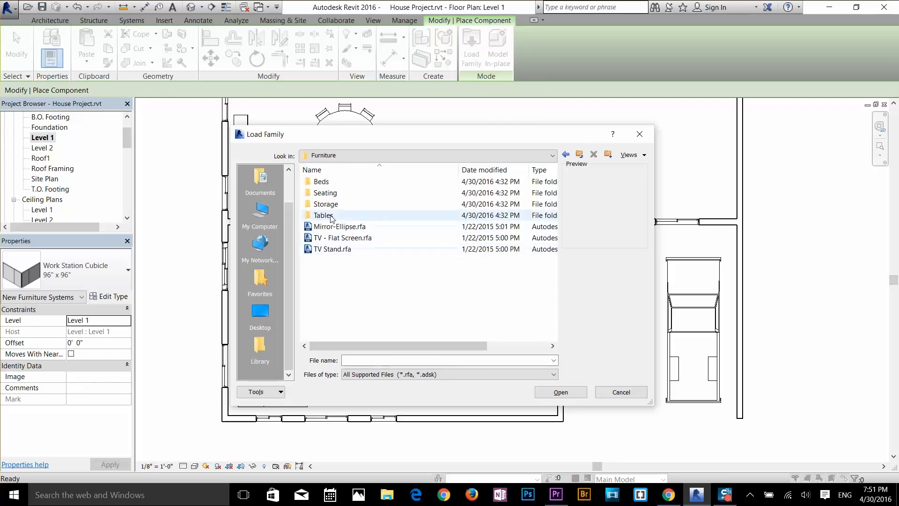
double_click(331, 216)
click(350, 203)
double_click(348, 193)
Step: Place three 24" x 24" x 24" coffee tables in a vertical row in front of the lower-left bedroom's sofa
scroll(407, 315, up, 3)
click(421, 248)
click(421, 317)
click(421, 283)
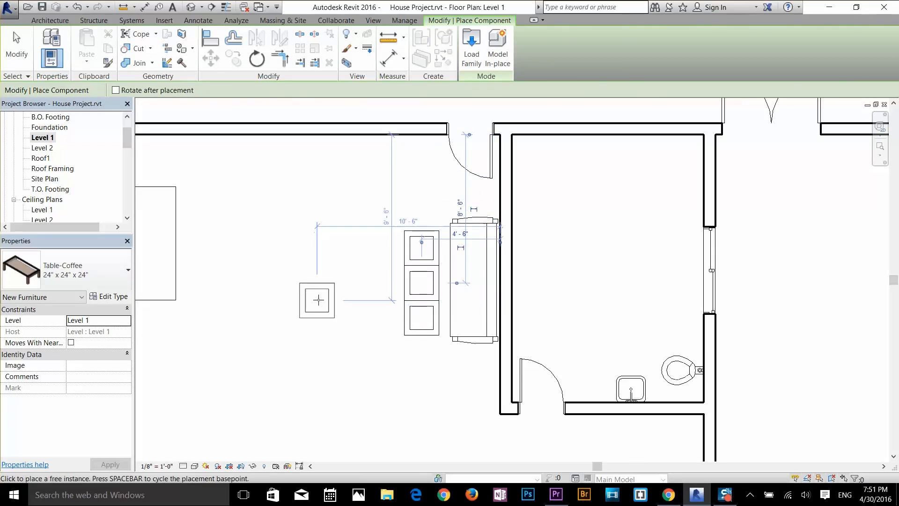
key(Escape)
key(Escape)
Step: Load Chair-Executive from the Furniture Seating library and place one at the corner workstation in the lower-left bedroom
scroll(318, 299, down, 1)
middle_drag(319, 300, 451, 284)
click(138, 46)
click(471, 48)
double_click(330, 272)
double_click(331, 193)
click(334, 216)
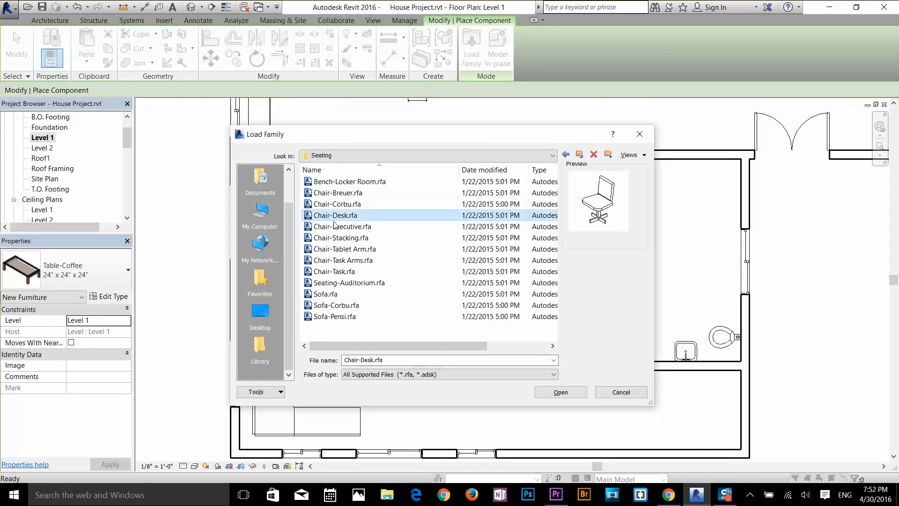
double_click(335, 226)
scroll(317, 371, up, 3)
click(307, 378)
scroll(308, 377, down, 2)
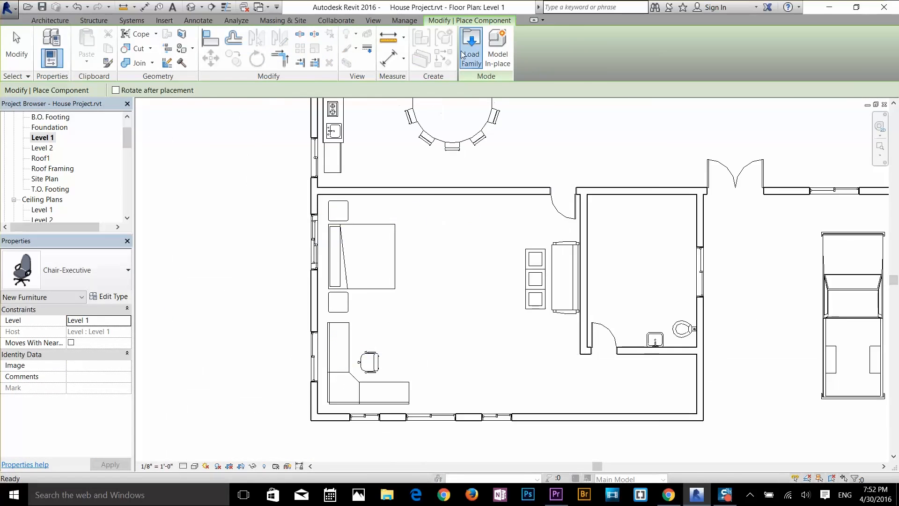
Step: Browse the component types and library folders, including Furniture System and Profiles, for further items, and end component placement
click(464, 52)
scroll(341, 333, down, 2)
double_click(328, 317)
double_click(332, 182)
click(581, 154)
click(581, 154)
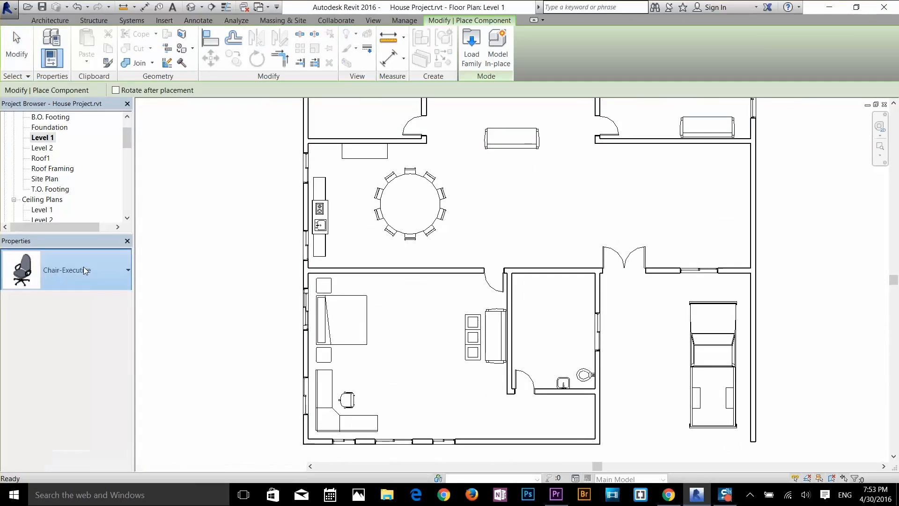
click(88, 270)
scroll(71, 89, down, 20)
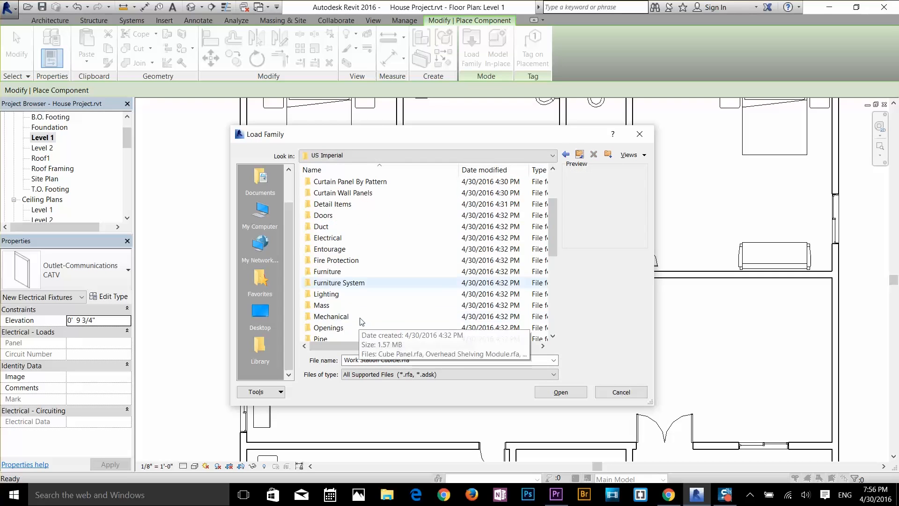
scroll(328, 309, down, 2)
double_click(334, 307)
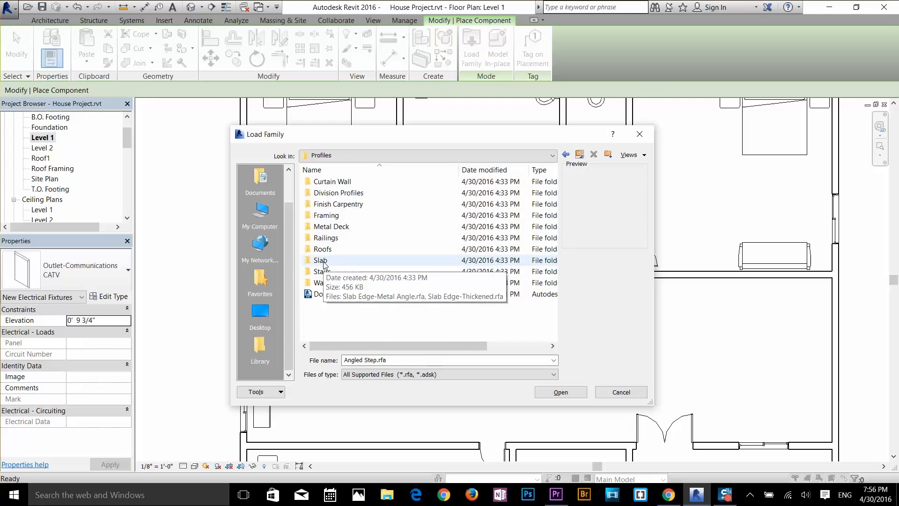
double_click(321, 261)
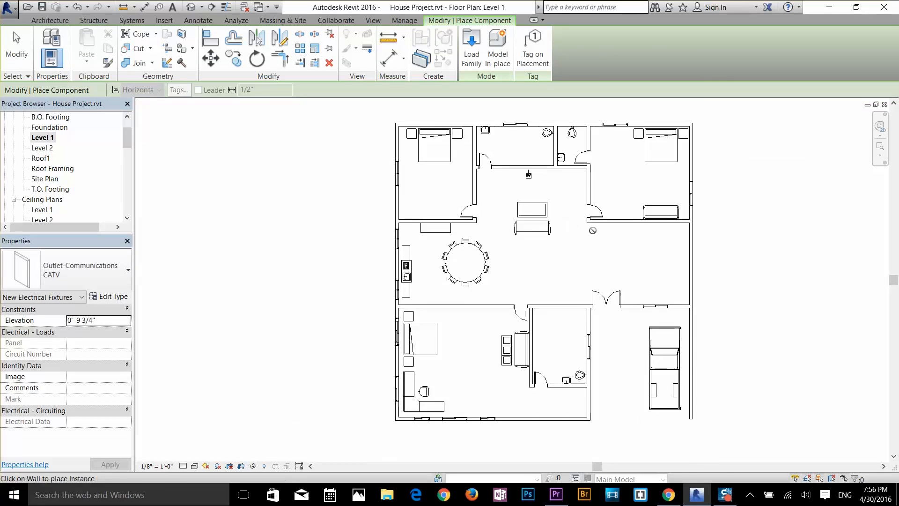
scroll(509, 245, up, 2)
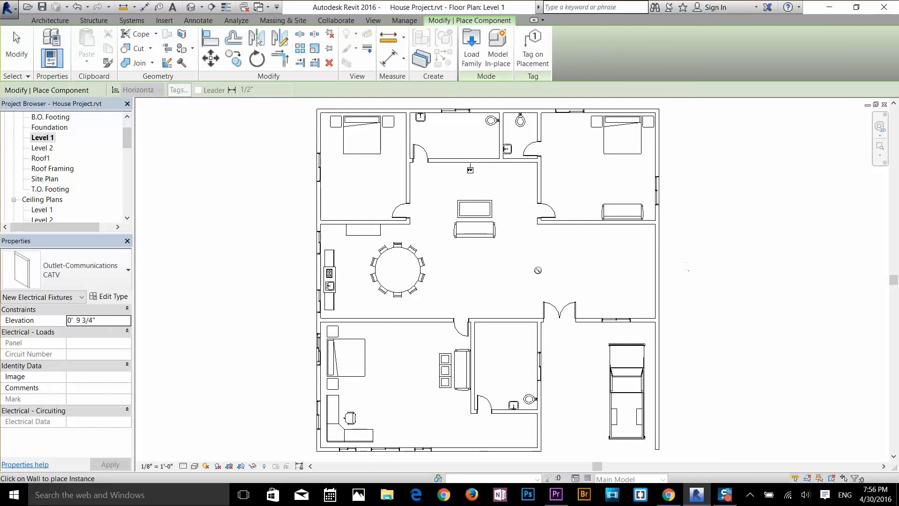
key(Escape)
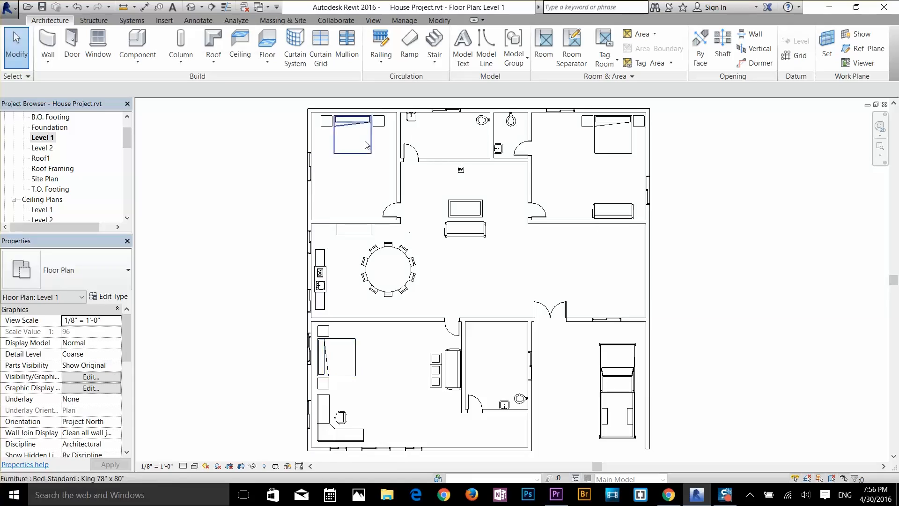
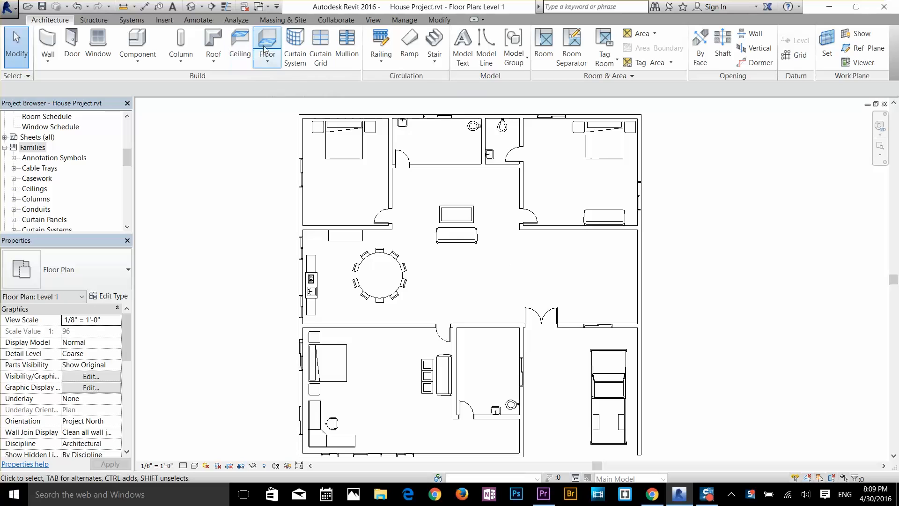
Step: Start an architectural floor on Level 1 with the 4" Concrete Slab type and draw its first boundary line along the top exterior wall
click(256, 63)
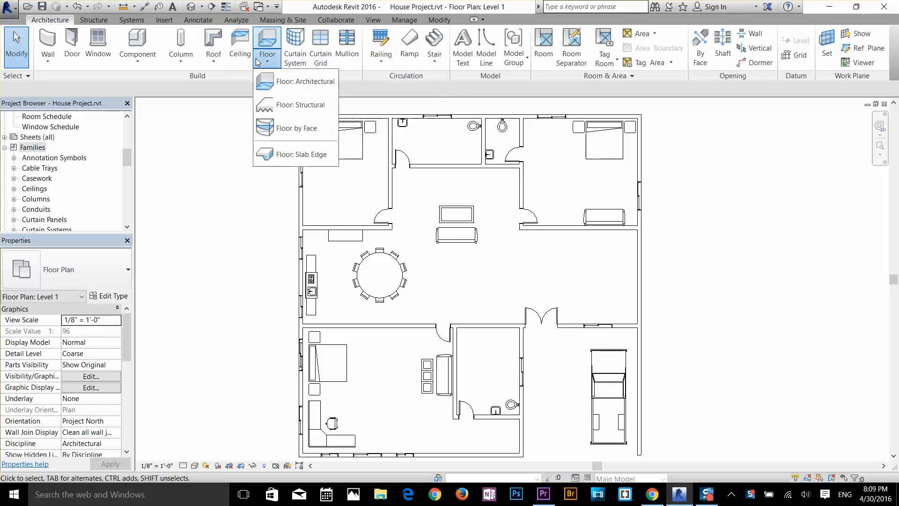
click(273, 82)
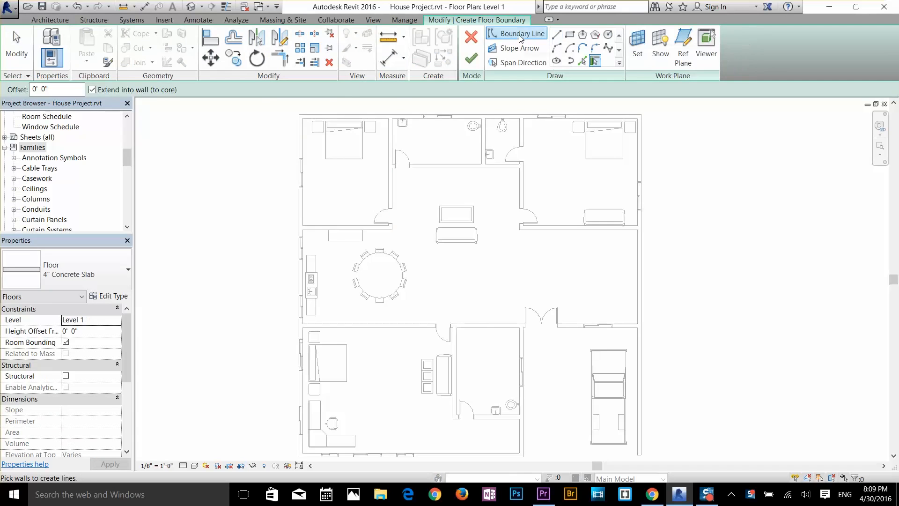
click(556, 36)
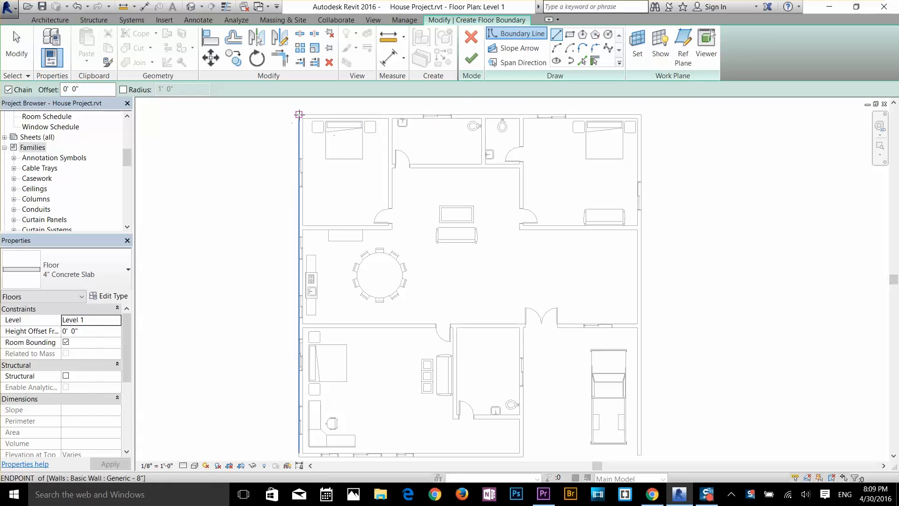
click(299, 113)
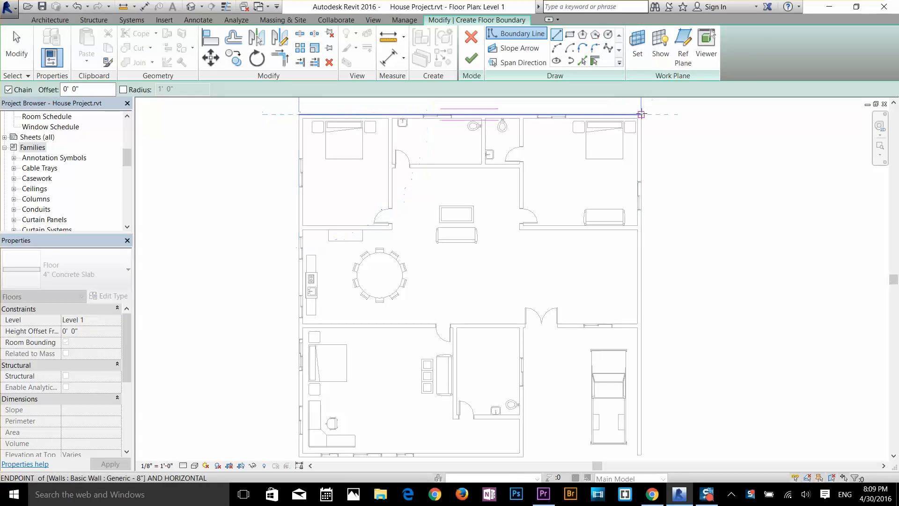
click(654, 138)
Step: Trace the boundary down the right exterior wall, around its free end, up its inner face 22'-4", and 20'-0" along the garage's top wall
scroll(660, 361, up, 3)
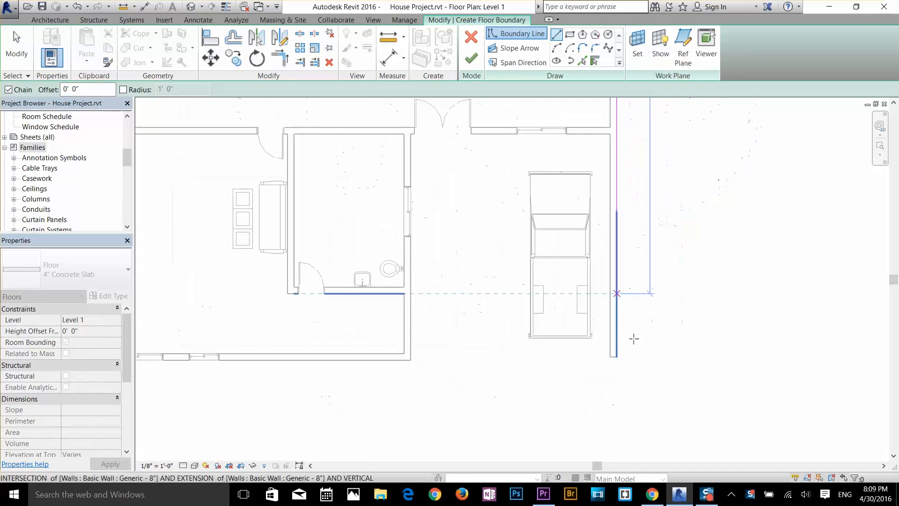
click(618, 357)
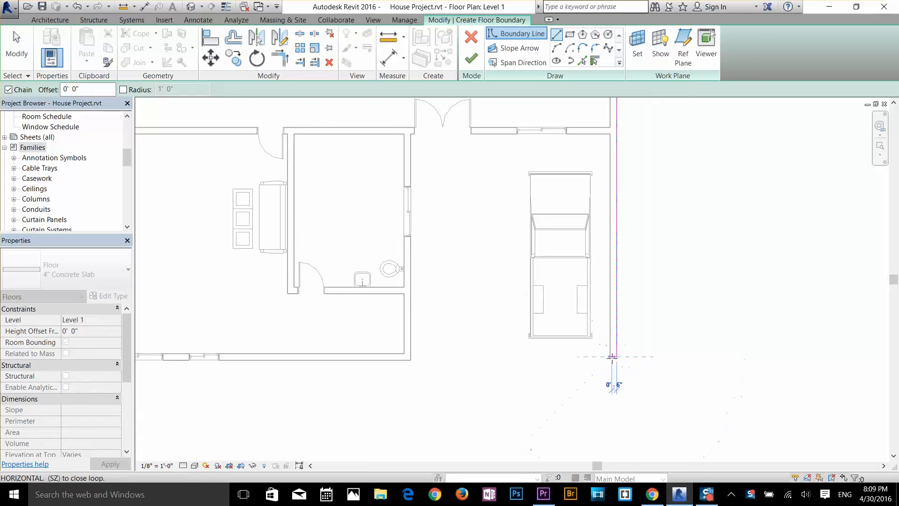
click(611, 358)
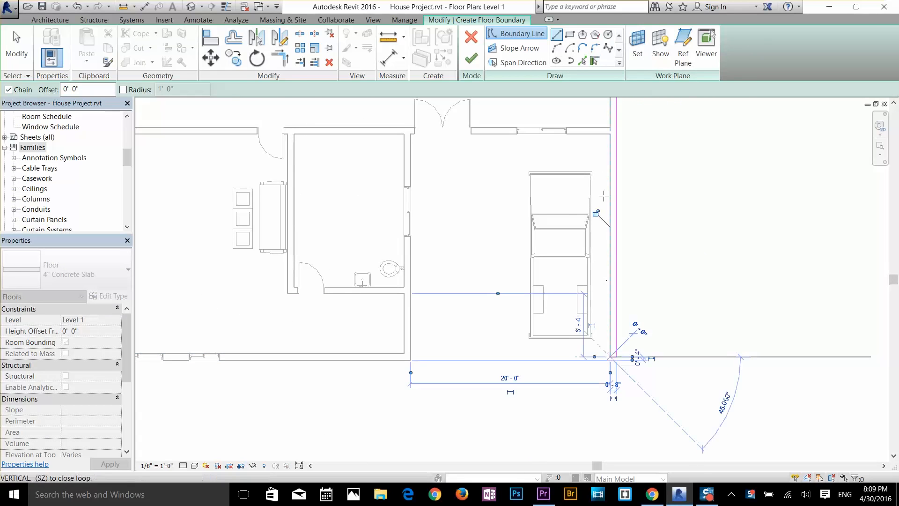
click(610, 133)
scroll(405, 134, up, 4)
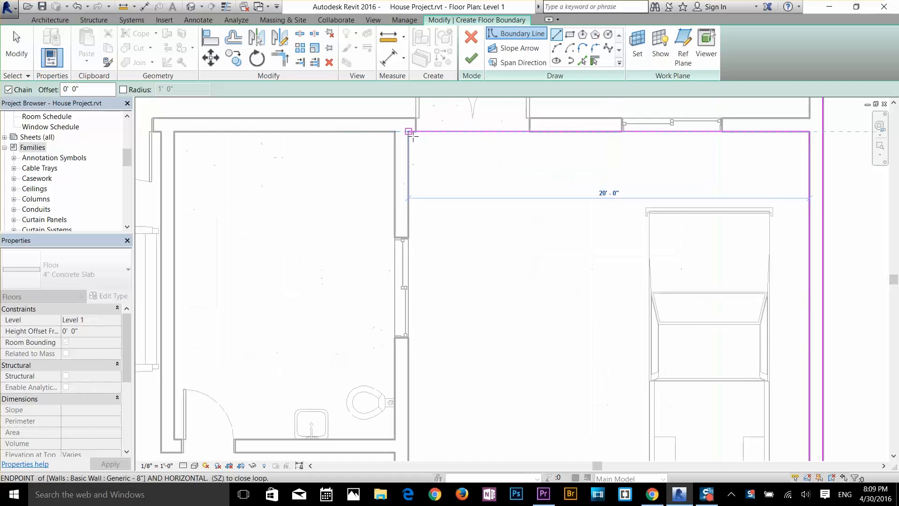
click(406, 129)
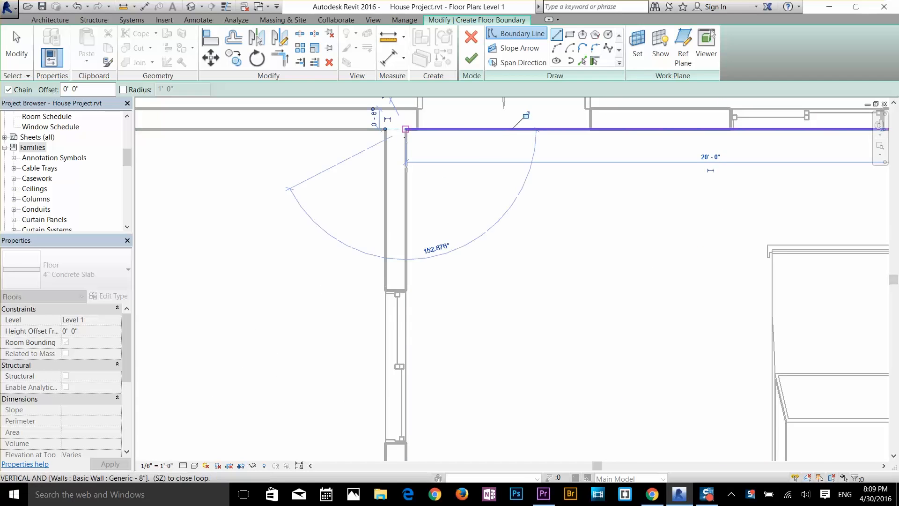
Step: Continue the floor boundary 22'-8" down the garage's left wall and along the bottom exterior wall to the house's lower-left corner
scroll(436, 183, down, 3)
middle_drag(472, 209, 614, 156)
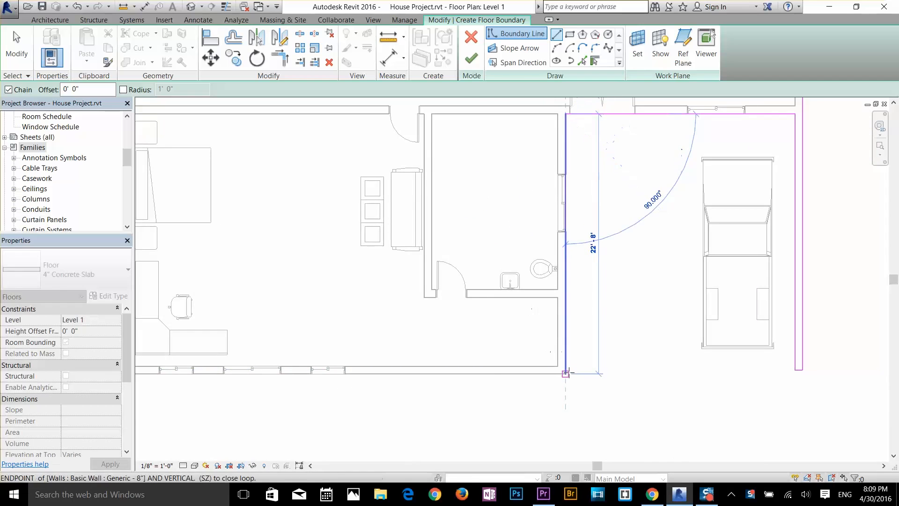
scroll(421, 330, down, 4)
scroll(262, 344, up, 1)
middle_drag(243, 348, 459, 378)
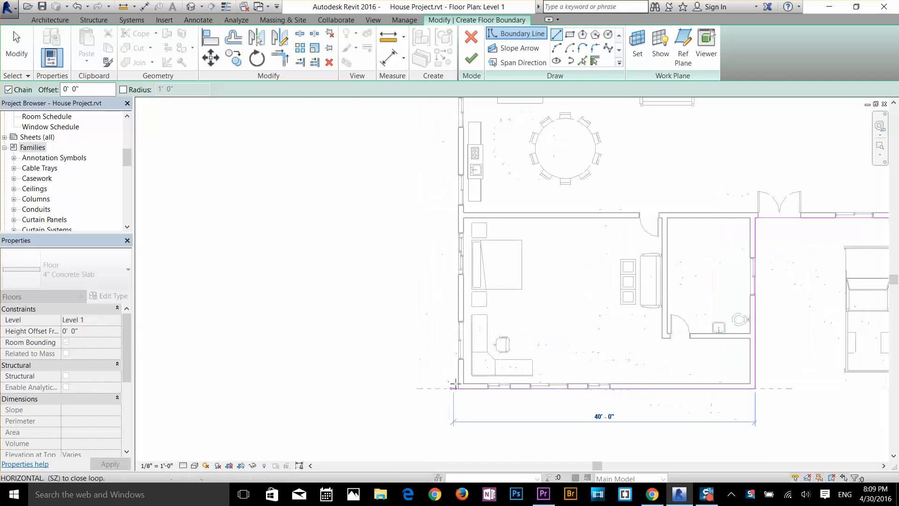
click(458, 388)
Step: Close the floor boundary along the left exterior wall up to the starting corner and finish the floor sketch
scroll(458, 318, down, 5)
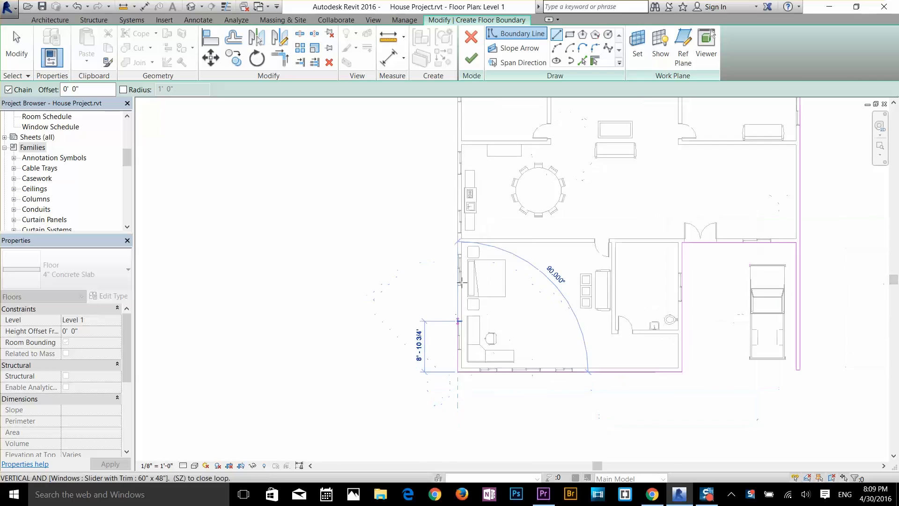
middle_drag(504, 216, 485, 385)
scroll(450, 293, up, 6)
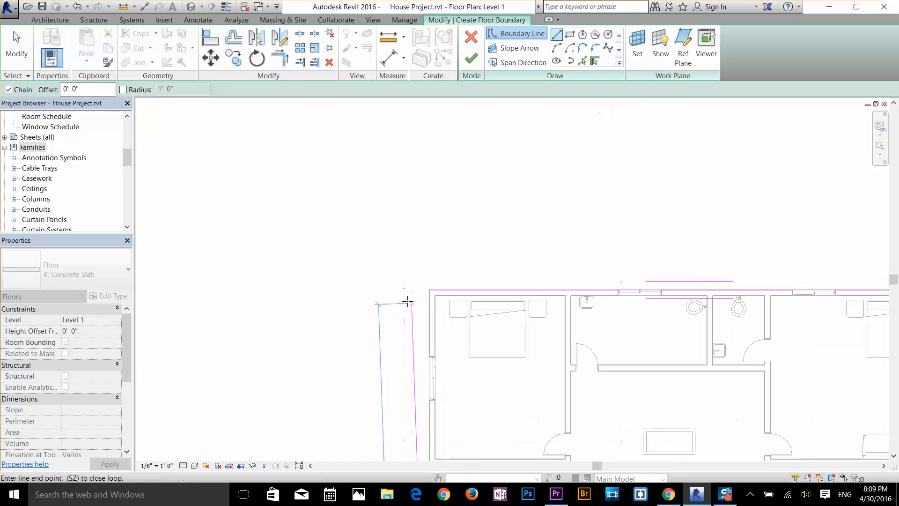
click(429, 290)
scroll(546, 235, down, 4)
mouse_move(518, 226)
middle_down()
mouse_move(493, 201)
mouse_move(407, 155)
mouse_move(406, 79)
mouse_move(407, 122)
mouse_move(397, 117)
middle_up()
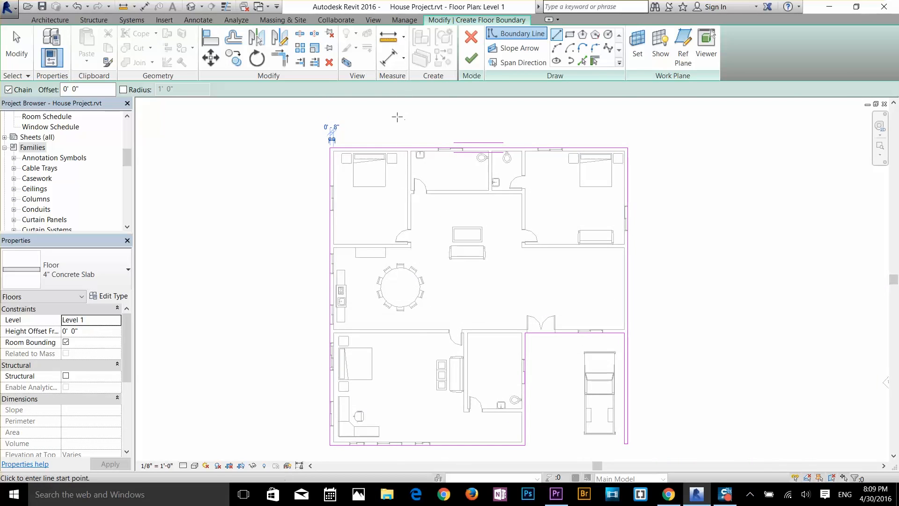
click(472, 64)
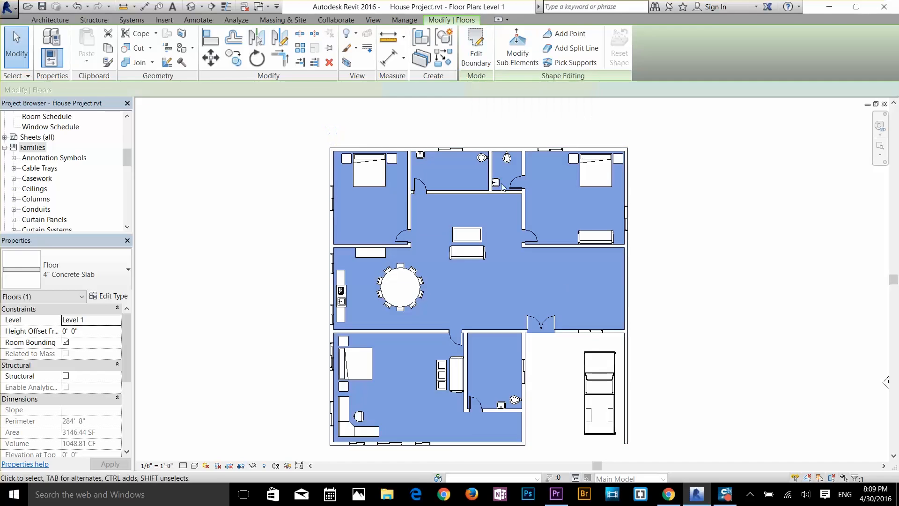
Step: Examine the floor slab and the furnished interior in the default 3D view, and return to the Level 1 floor plan
click(662, 267)
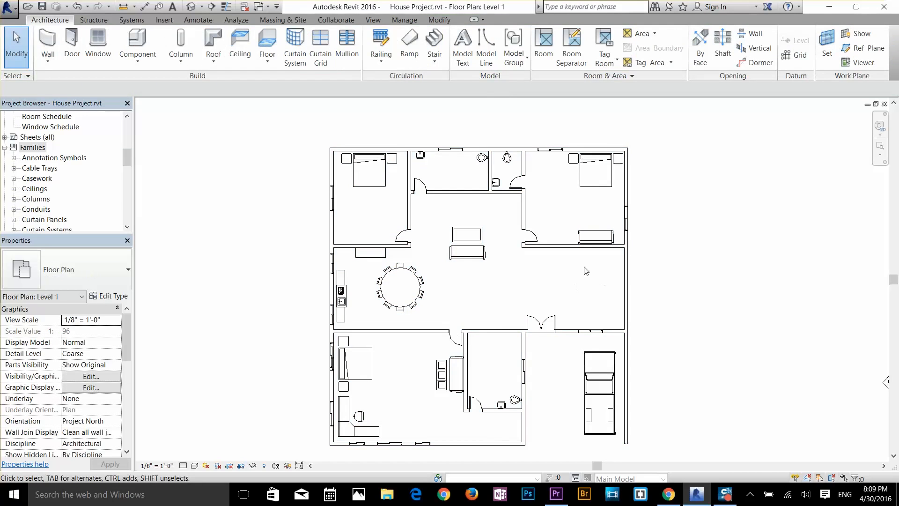
click(191, 6)
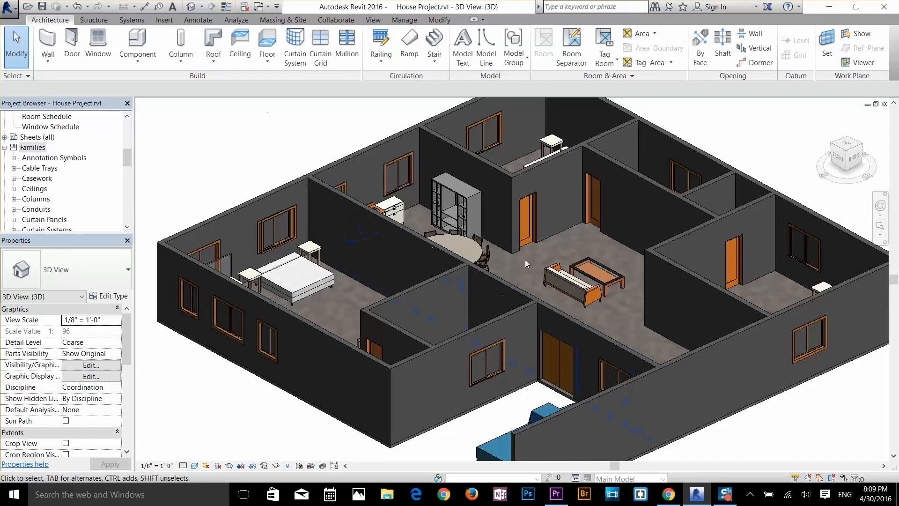
scroll(538, 294, up, 4)
scroll(539, 294, down, 2)
scroll(538, 294, down, 4)
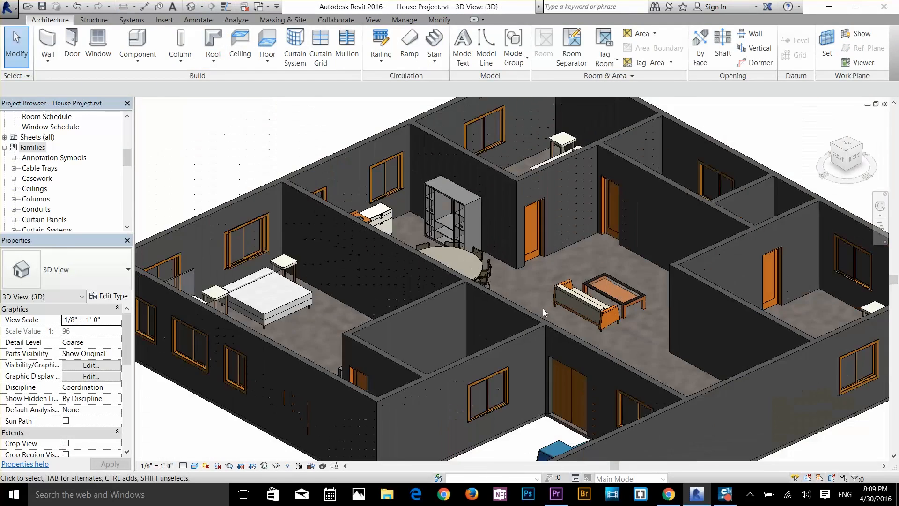
middle_drag(487, 300, 547, 282)
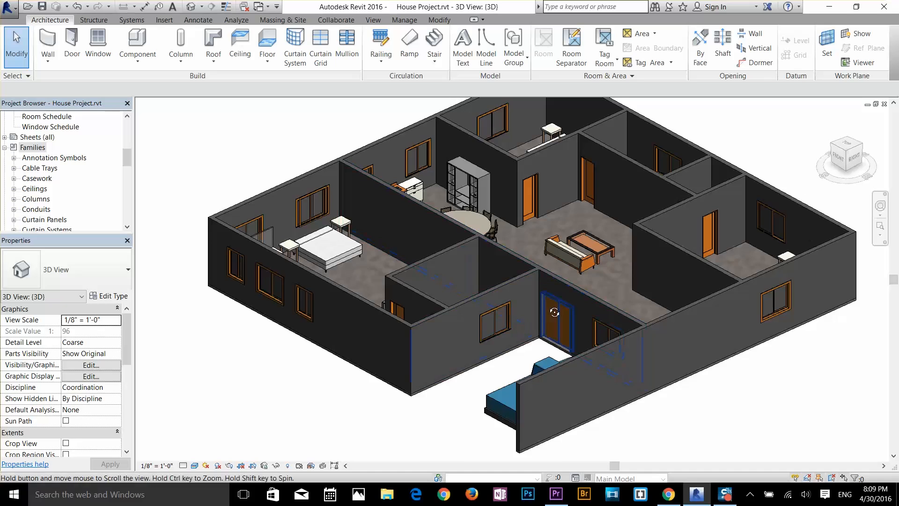
scroll(555, 312, down, 2)
scroll(496, 341, up, 5)
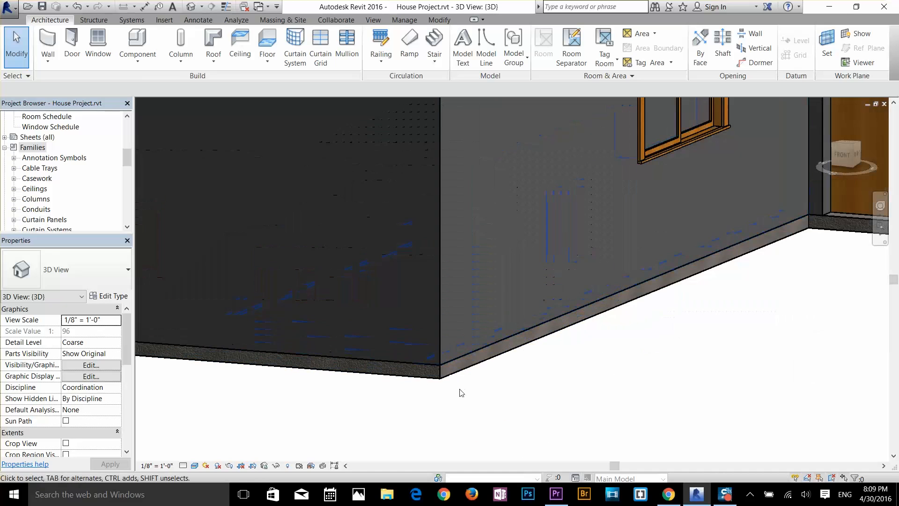
scroll(472, 343, down, 5)
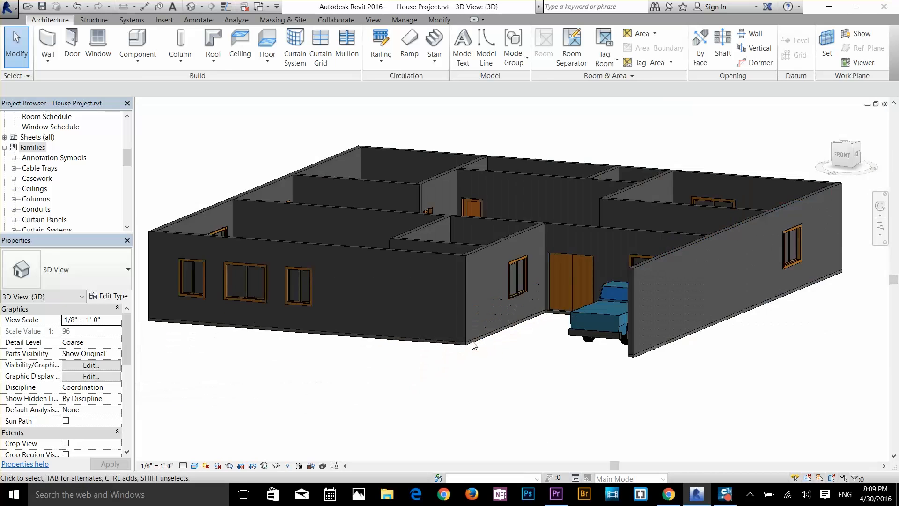
scroll(472, 342, down, 2)
shift+middle_drag(579, 333, 583, 387)
scroll(503, 324, up, 3)
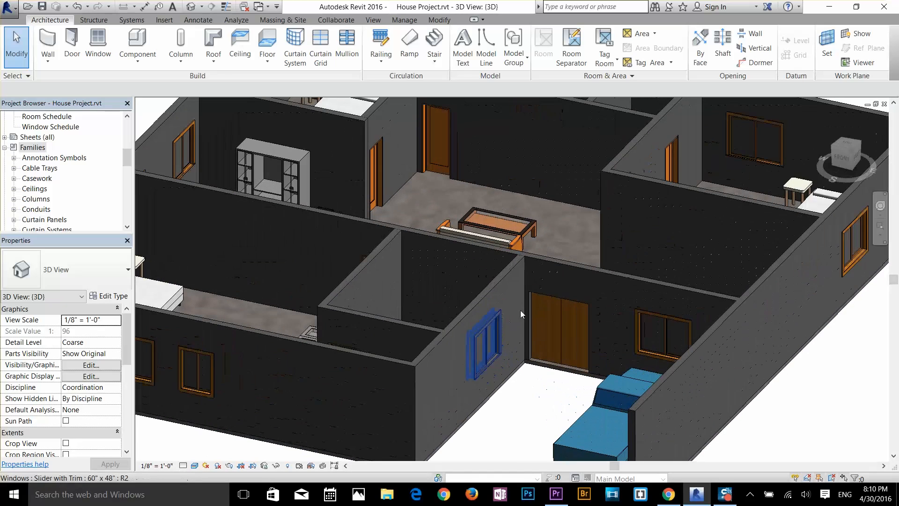
scroll(46, 152, up, 3)
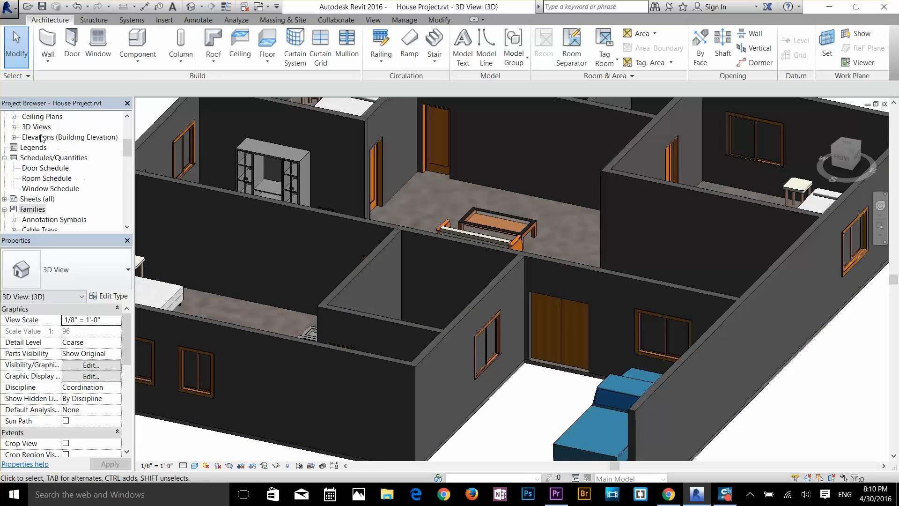
scroll(45, 147, up, 2)
double_click(43, 127)
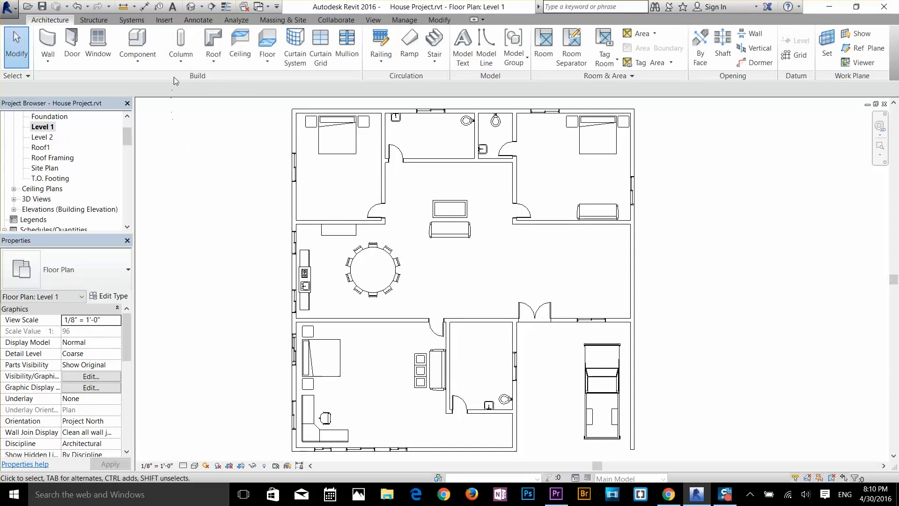
click(180, 63)
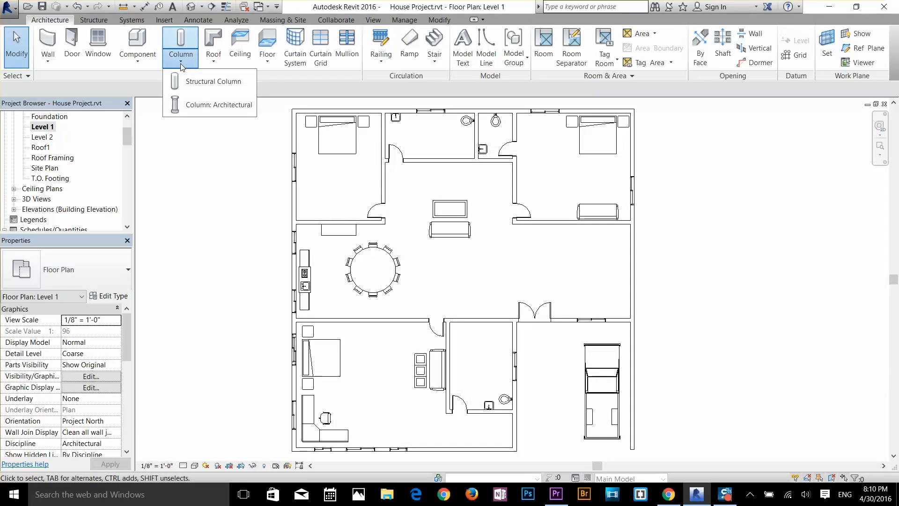
click(205, 105)
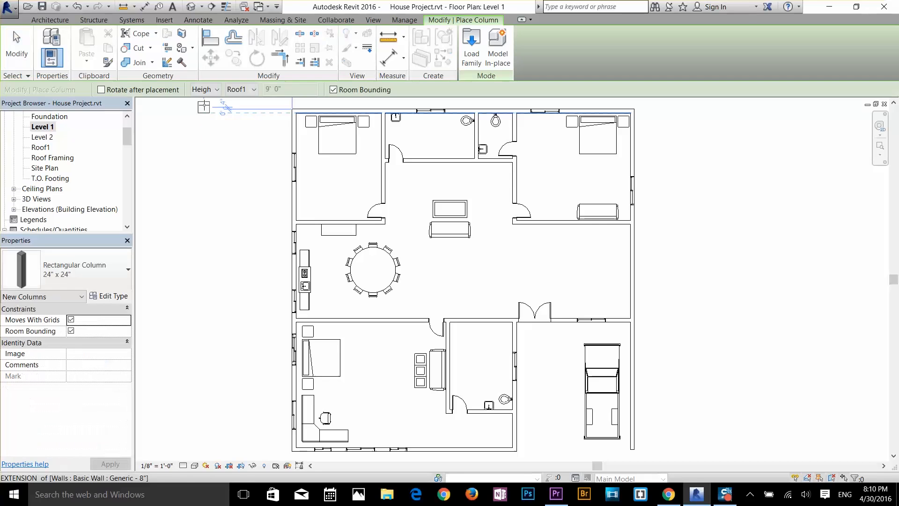
click(89, 269)
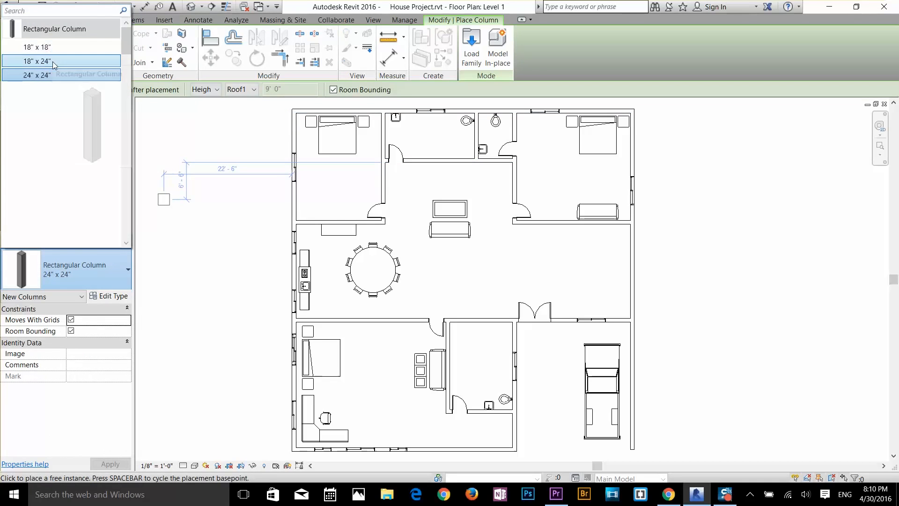
click(38, 62)
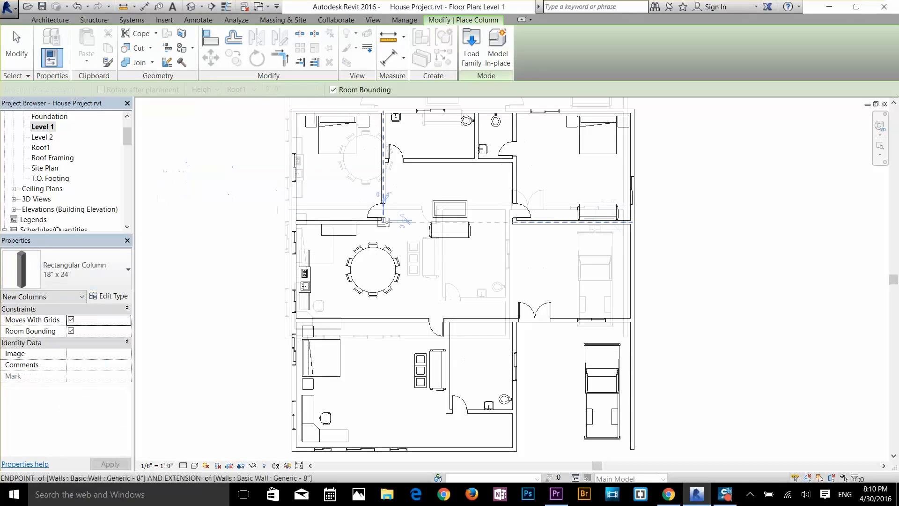
middle_drag(632, 442, 625, 338)
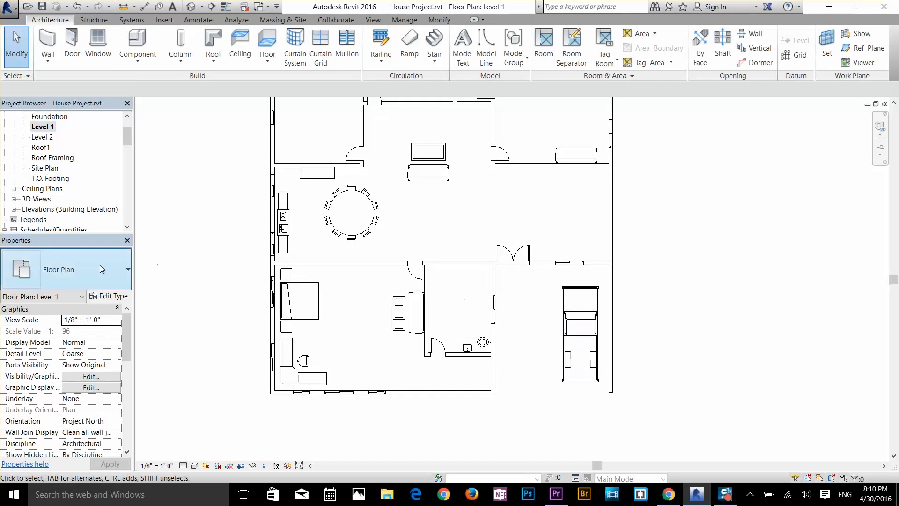
click(53, 270)
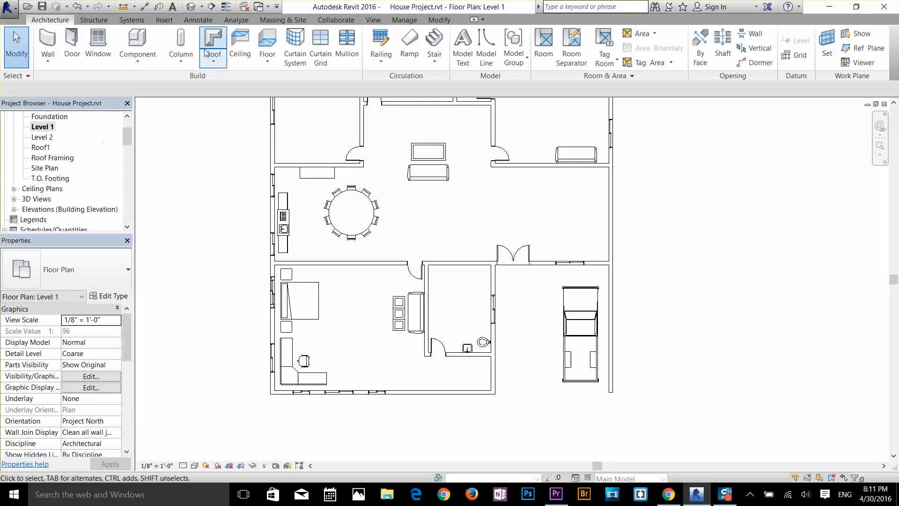
Step: Place an 18" x 18" rectangular architectural column at the house's lower-left exterior corner, flush with the outer wall faces
click(192, 58)
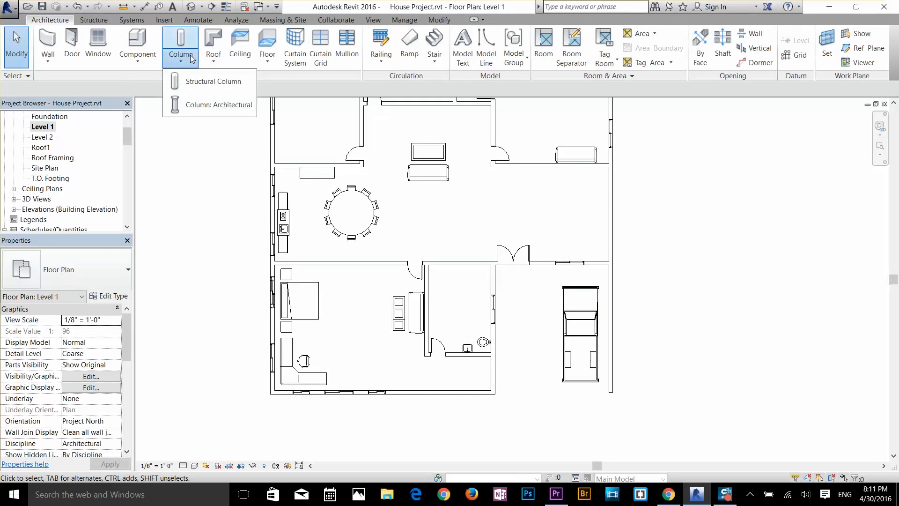
click(195, 80)
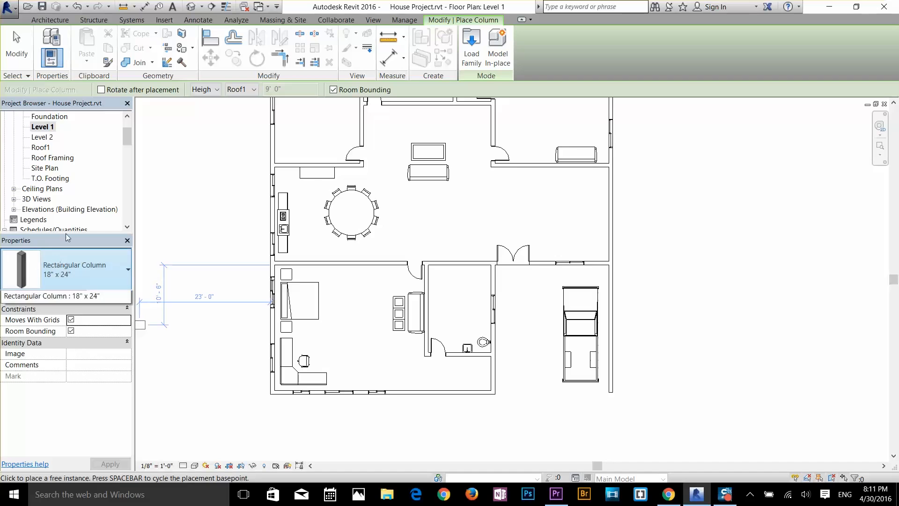
click(71, 270)
key(Escape)
key(Escape)
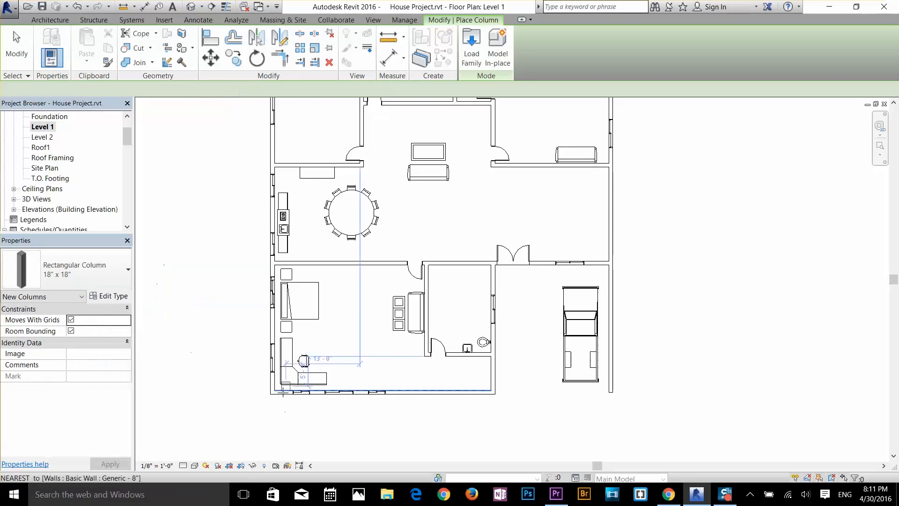
scroll(277, 395, up, 10)
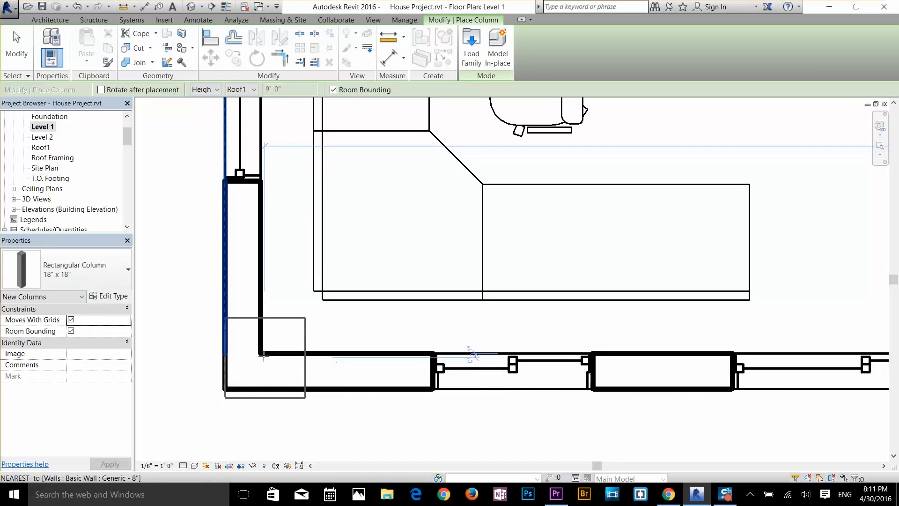
click(263, 350)
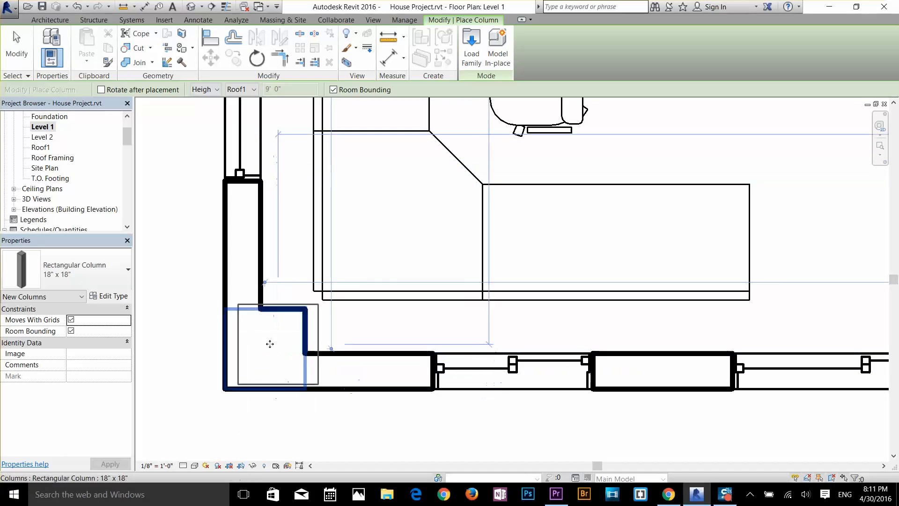
Step: Place 18" x 18" rectangular columns at the house's other exterior corners and at the wall junctions along its upper and left exterior walls
key(ctrl+z)
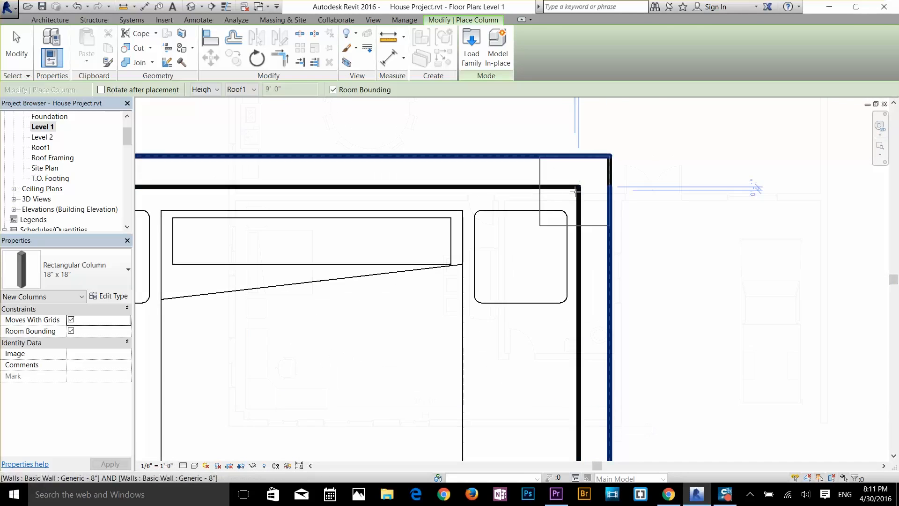
scroll(575, 192, down, 4)
middle_drag(536, 253, 881, 323)
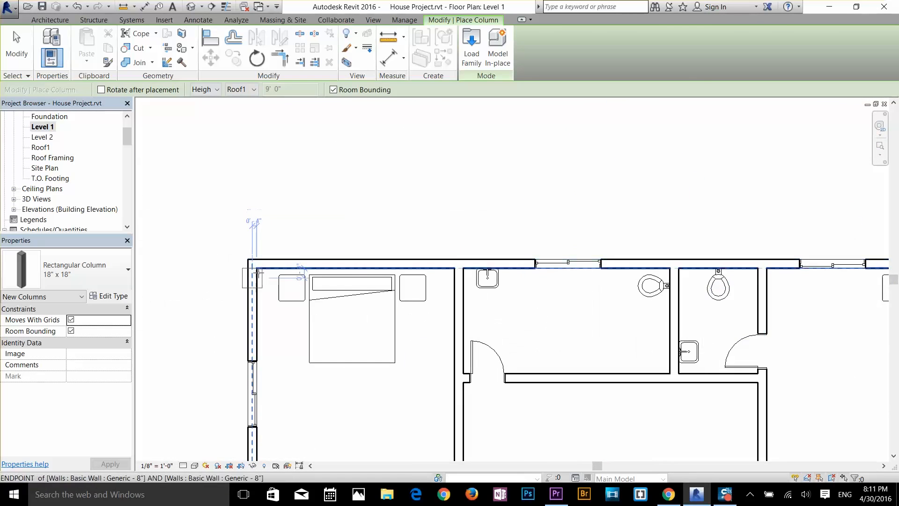
scroll(251, 275, up, 2)
middle_drag(796, 262, 385, 314)
scroll(588, 316, up, 2)
scroll(583, 327, down, 3)
middle_drag(508, 440, 642, 246)
scroll(375, 194, up, 1)
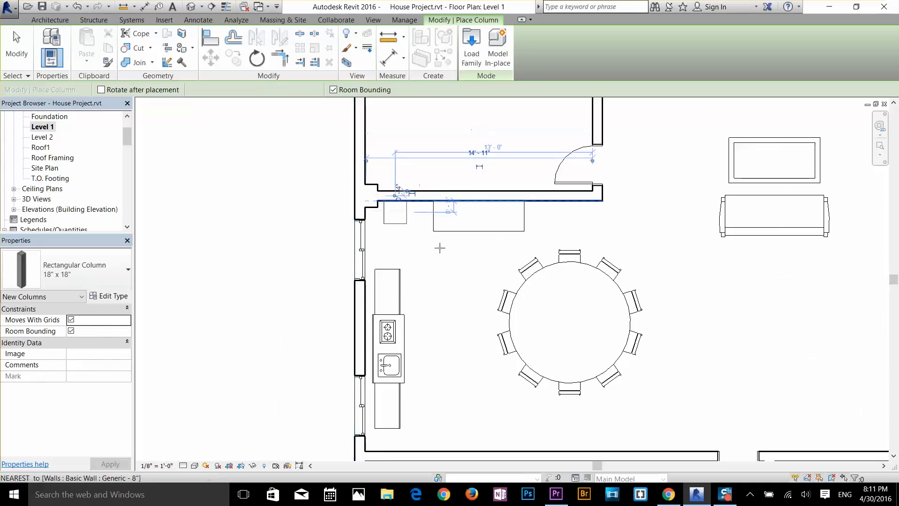
Step: Place an 18" x 18" rectangular column at the lower end of the garage's right exterior wall and finish placing columns
scroll(461, 262, down, 2)
middle_drag(576, 365, 487, 243)
scroll(675, 244, up, 1)
scroll(676, 436, up, 4)
middle_drag(676, 436, 673, 289)
click(673, 289)
right_click(663, 324)
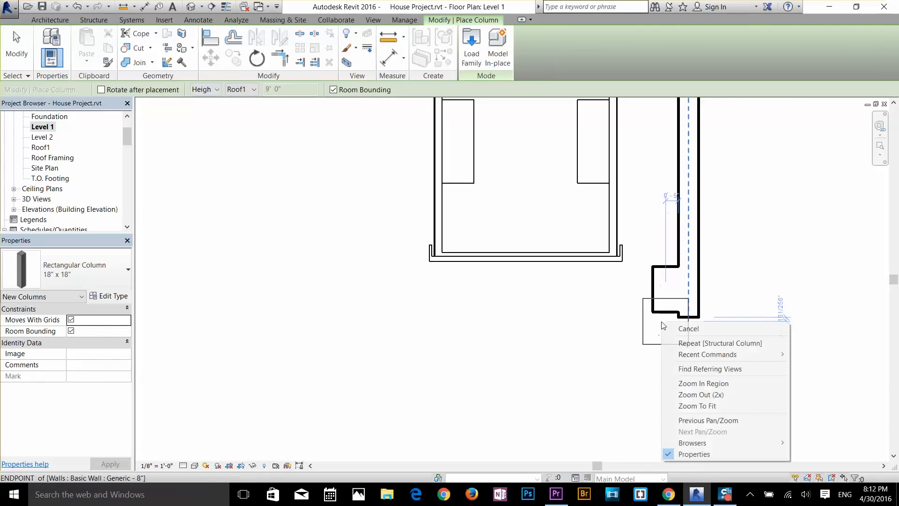
click(688, 327)
click(668, 296)
click(566, 346)
scroll(567, 346, down, 1)
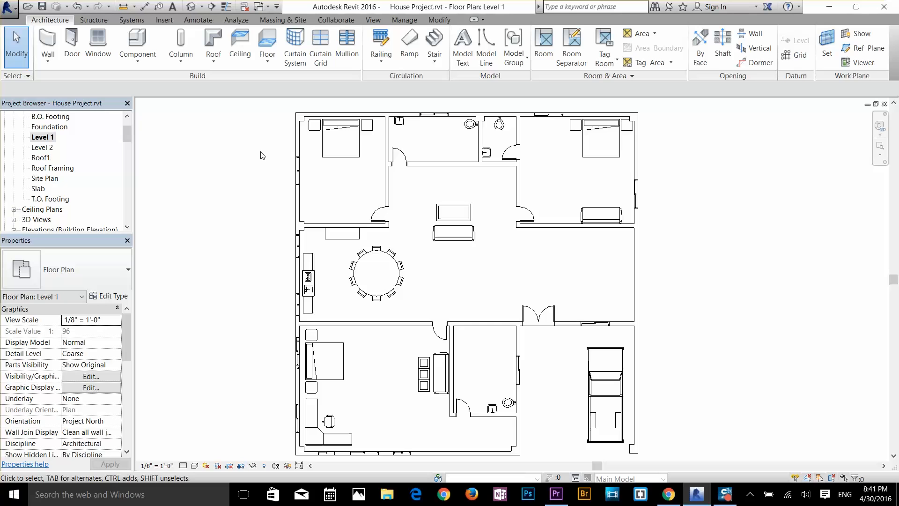
Step: Examine the Level 2 floor plan and the Slab, Roof1 and Level 2 level lines in the East elevation
double_click(41, 148)
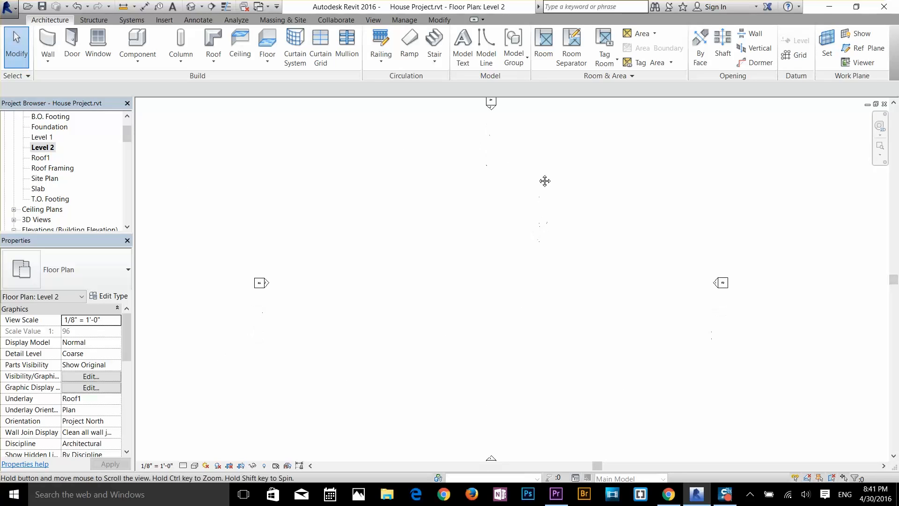
scroll(80, 192, down, 1)
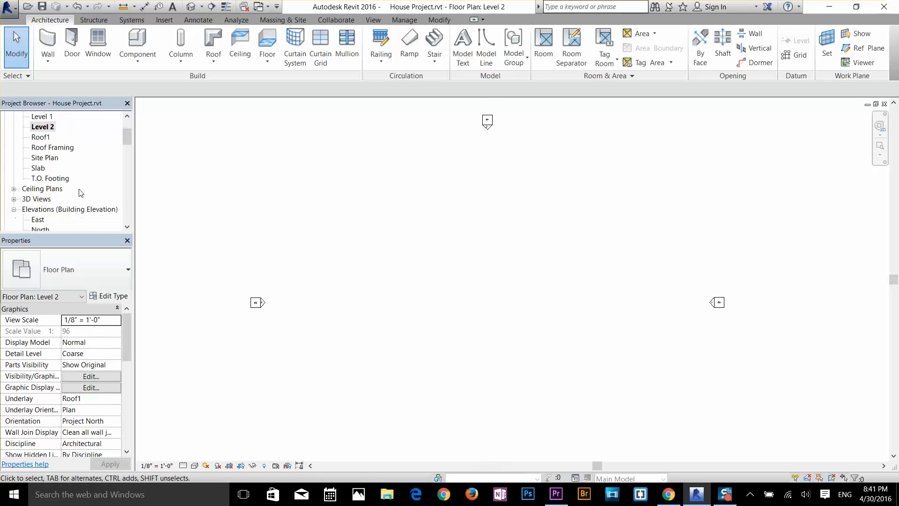
double_click(36, 220)
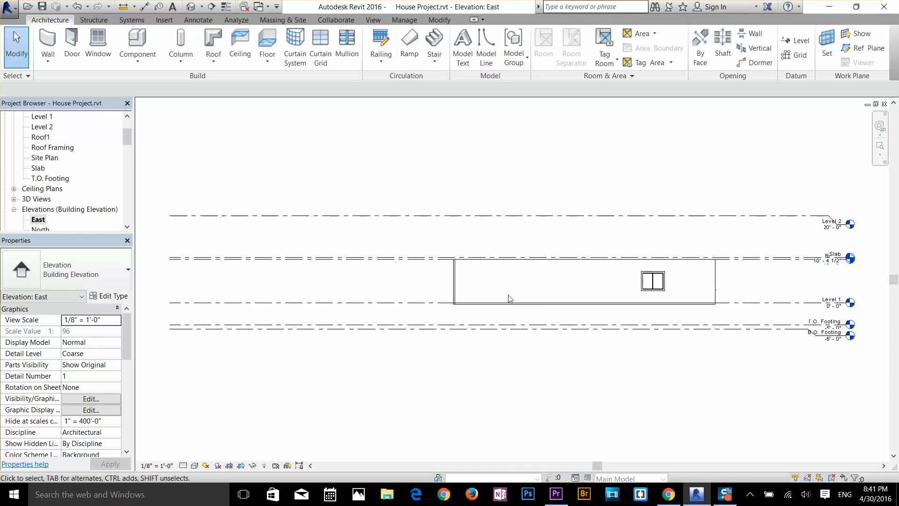
scroll(739, 275, up, 3)
middle_drag(717, 274, 397, 284)
scroll(397, 285, down, 1)
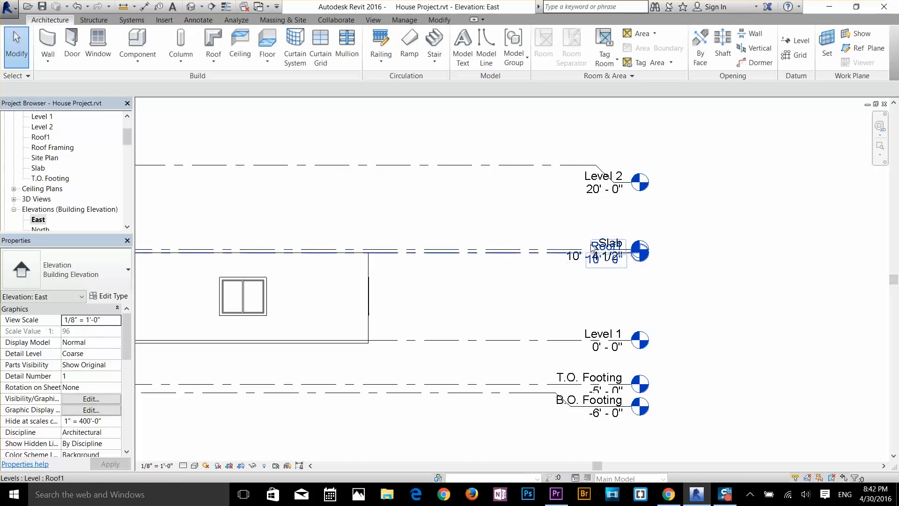
middle_drag(455, 321, 672, 327)
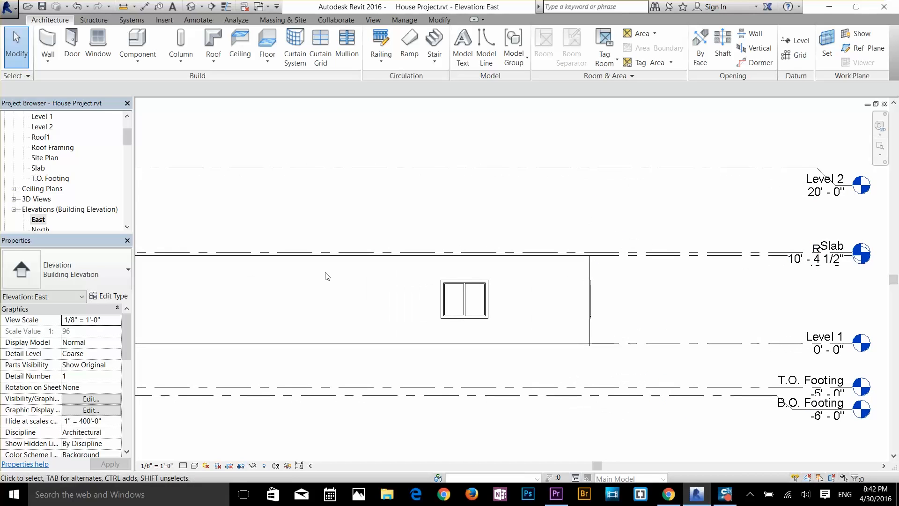
mouse_move(324, 277)
middle_down()
mouse_move(381, 297)
mouse_move(307, 277)
middle_up()
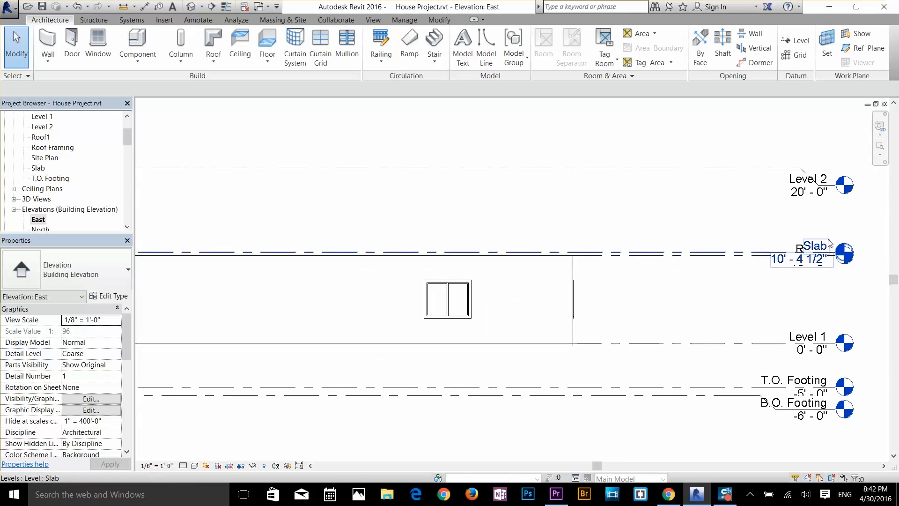
middle_drag(305, 291, 488, 317)
scroll(75, 173, up, 1)
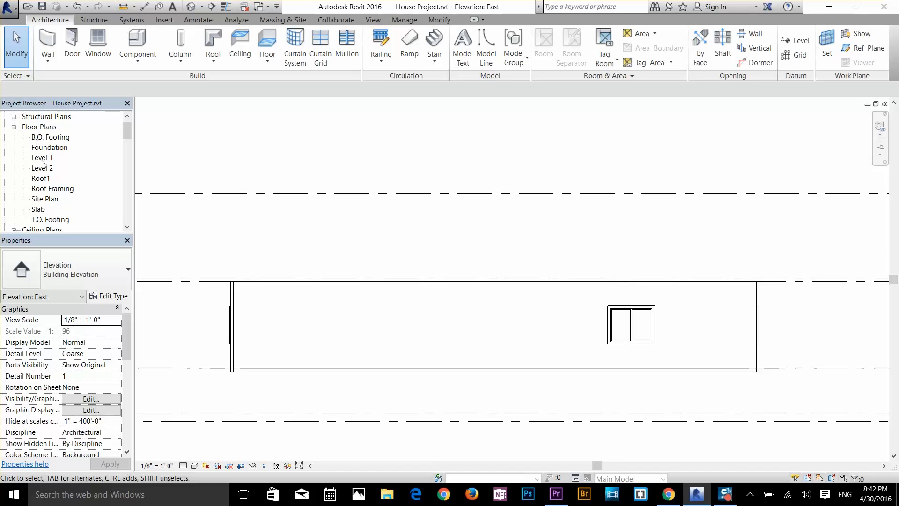
Step: Return to the Level 1 floor plan and select the entire house with its furniture
double_click(42, 159)
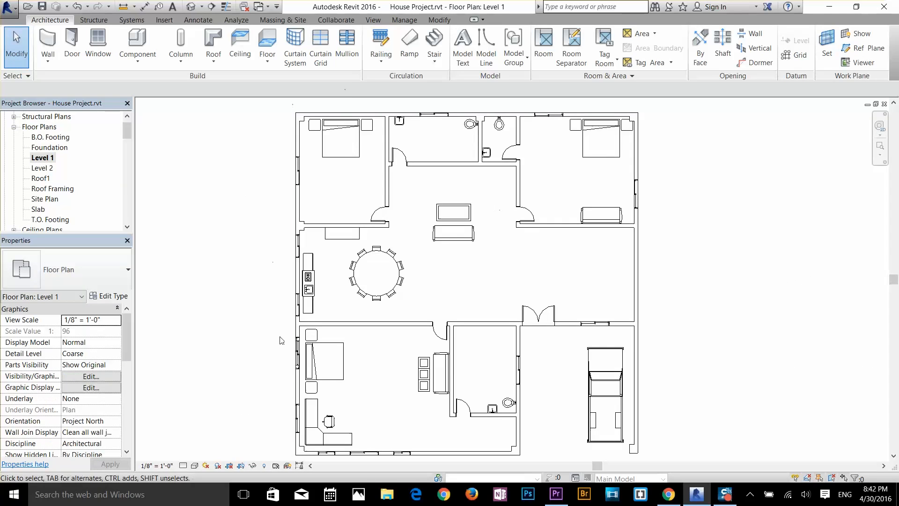
scroll(433, 344, down, 1)
mouse_move(433, 344)
middle_down()
mouse_move(424, 303)
mouse_move(421, 349)
middle_up()
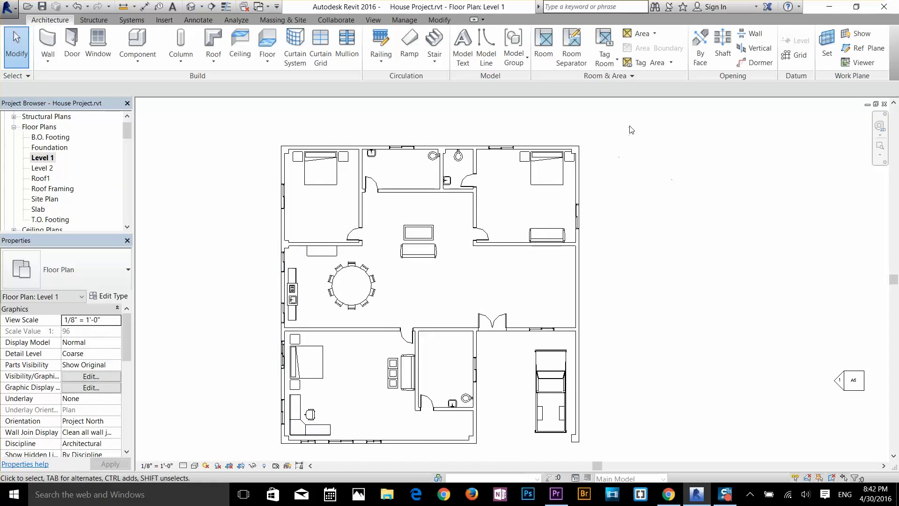
drag(629, 126, 272, 450)
Step: Filter the selection to only doors, walls and windows, excluding columns, floors, furniture, furniture systems, plumbing fixtures, site and specialty equipment
click(476, 49)
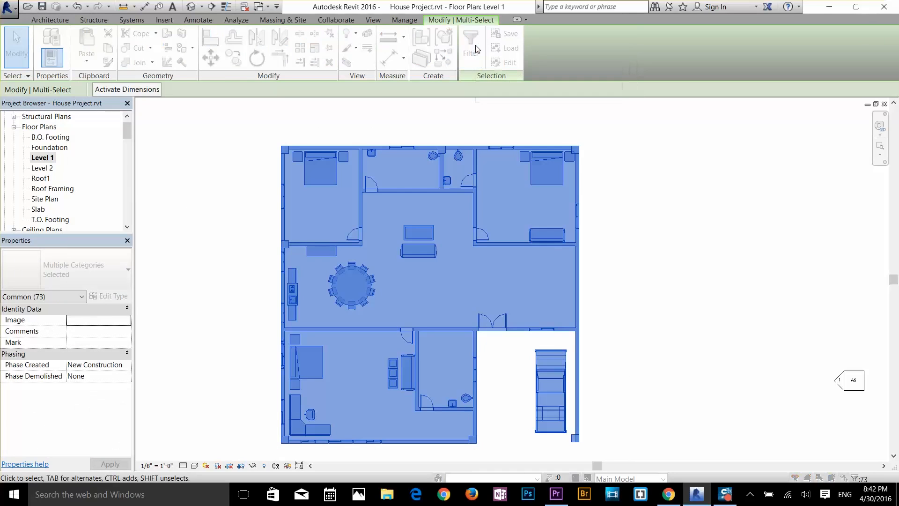
drag(136, 100, 696, 86)
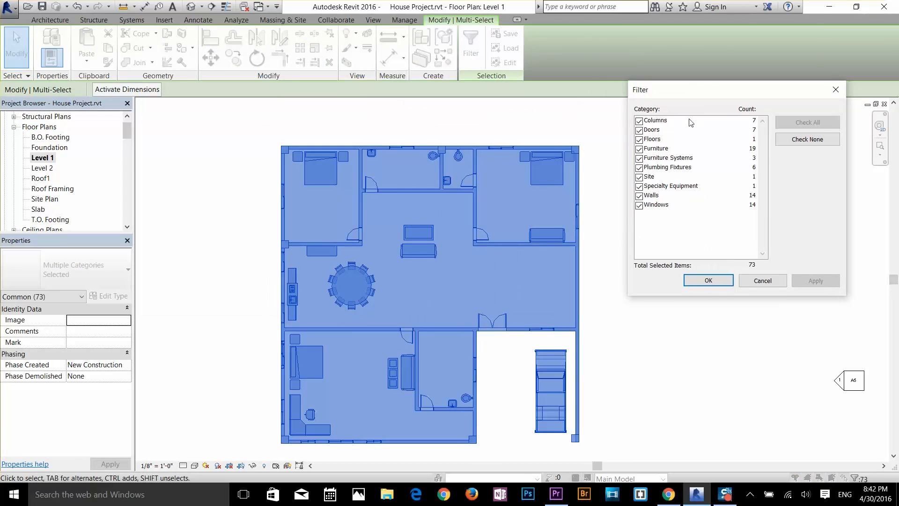
click(638, 186)
click(638, 177)
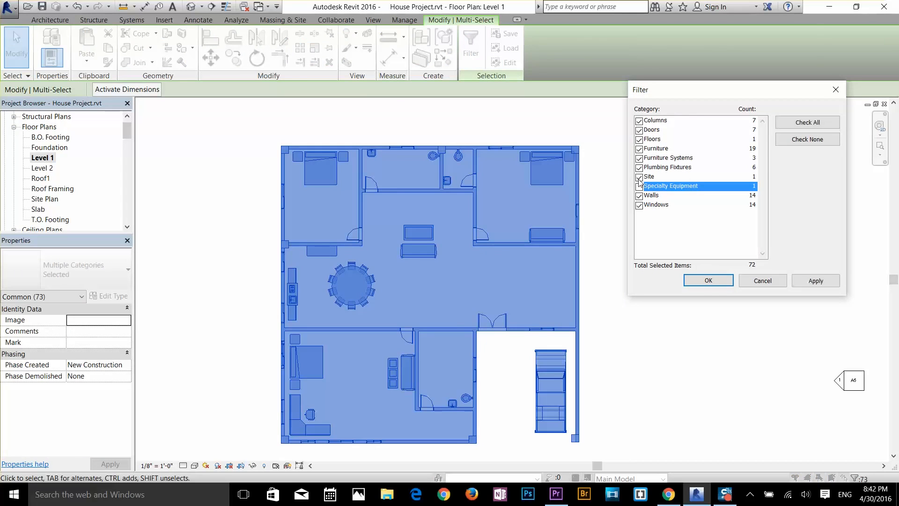
click(639, 168)
click(638, 158)
click(638, 149)
click(639, 139)
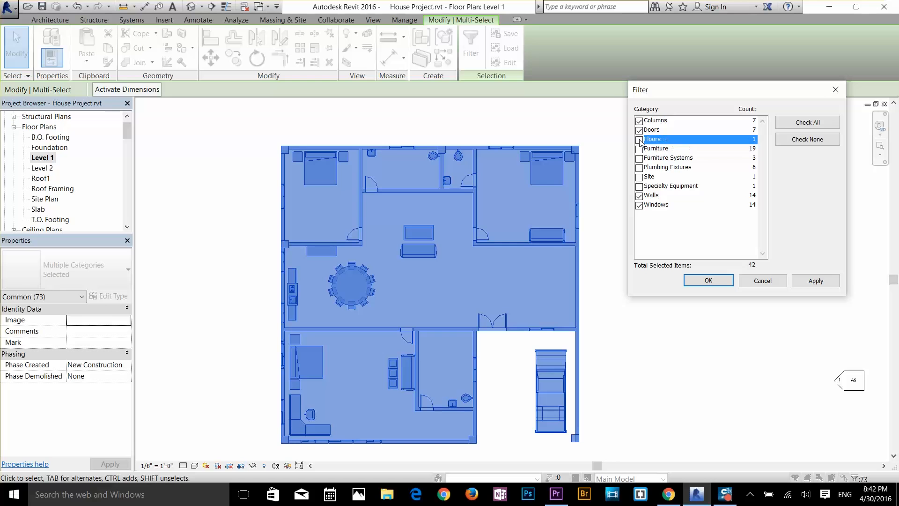
click(638, 121)
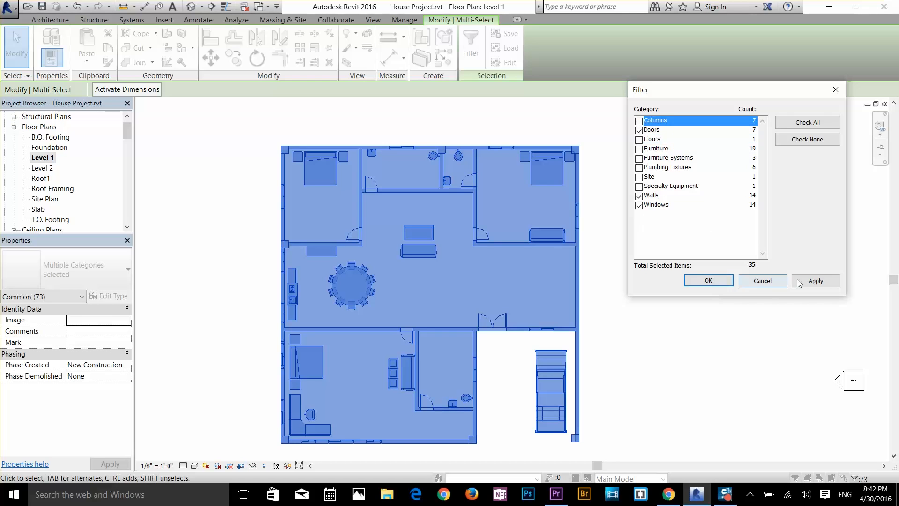
click(815, 280)
click(708, 280)
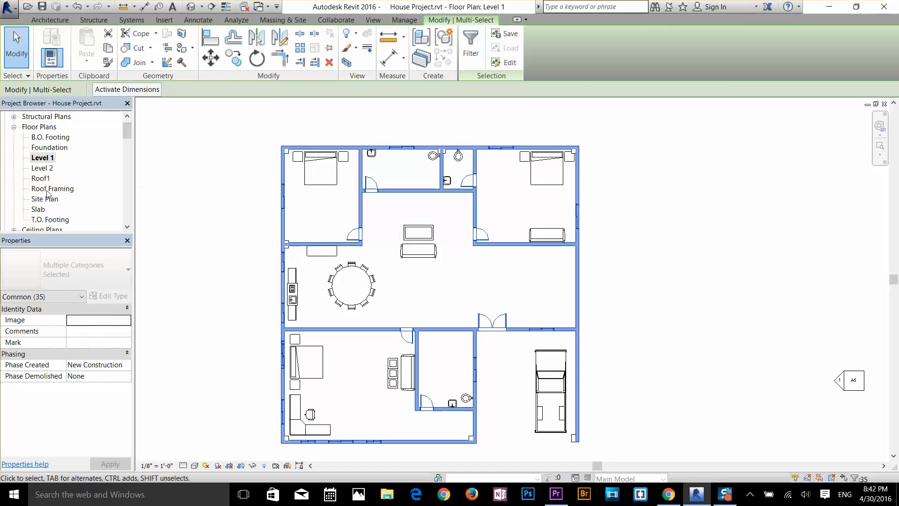
Step: Paste a copy of the Level 1 walls, doors and windows into the Slab floor plan
double_click(38, 209)
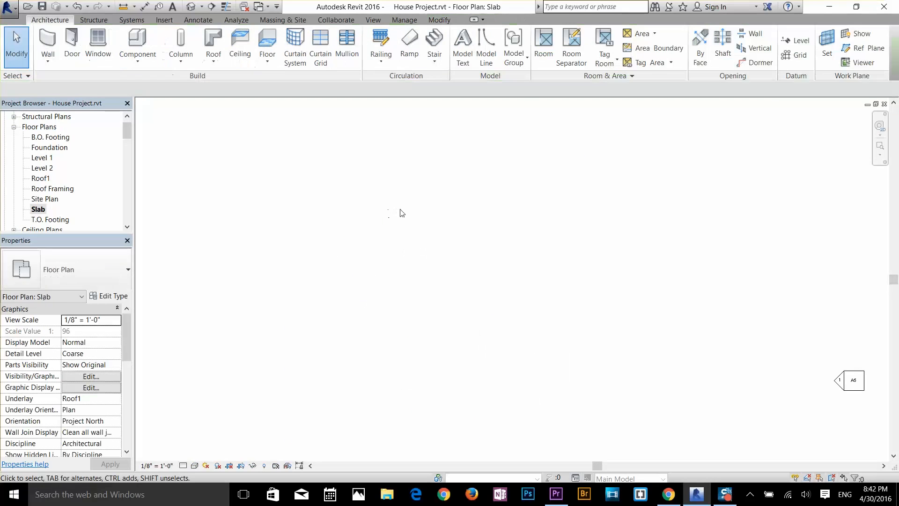
key(ctrl+v)
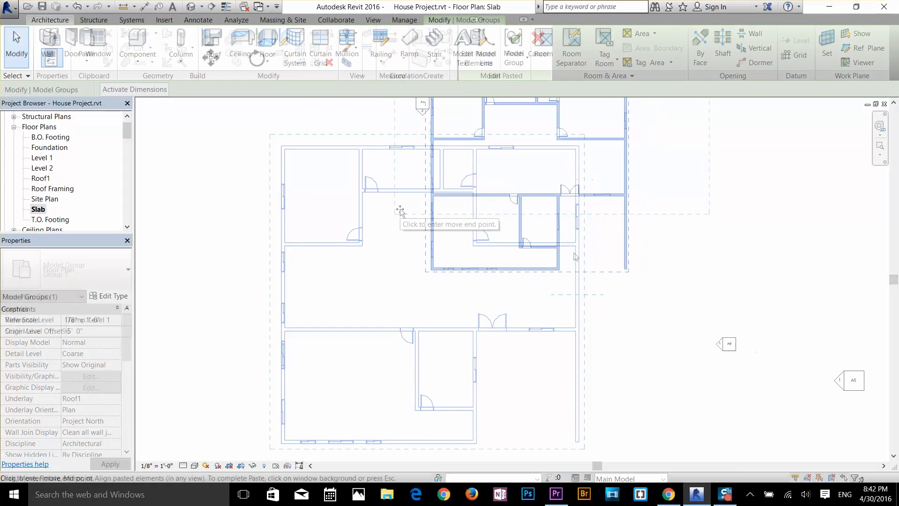
click(401, 210)
scroll(531, 335, up, 2)
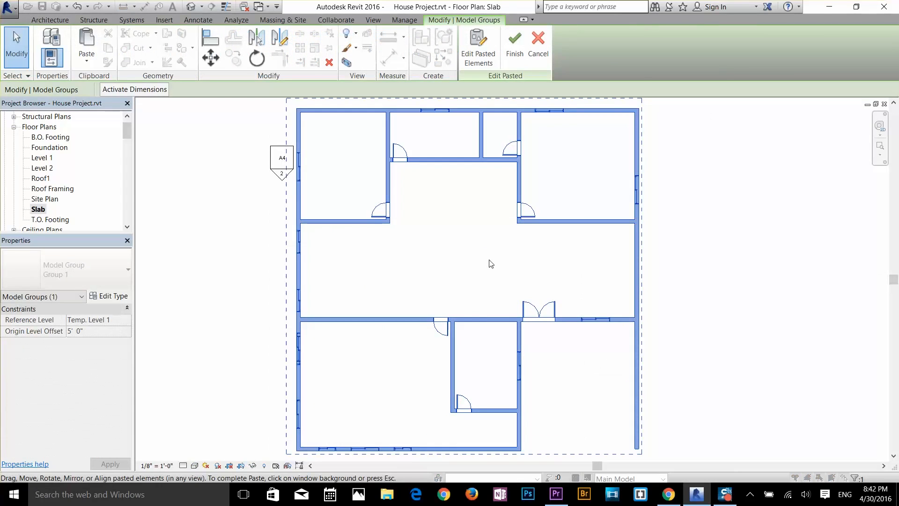
scroll(490, 264, down, 2)
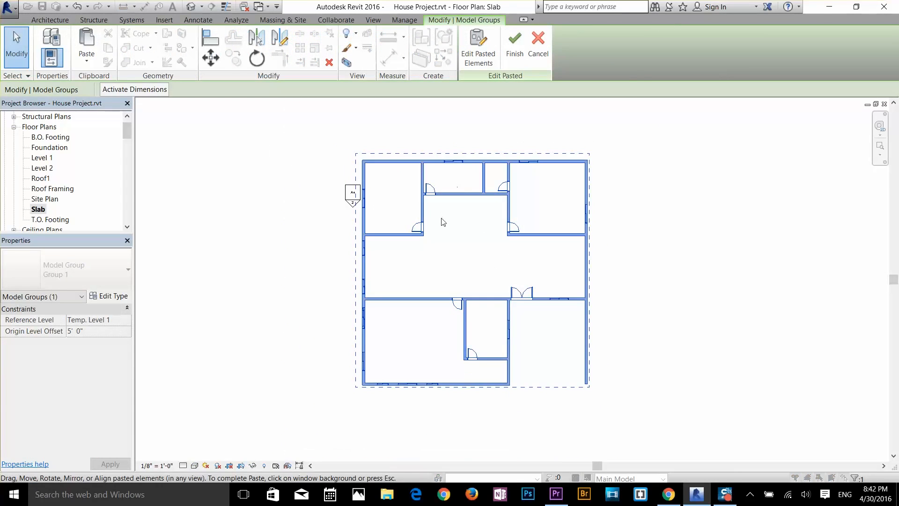
click(549, 203)
Step: Delete all the pasted walls, doors and windows from the Slab floor plan, accepting the removal of the North view
drag(544, 200, 477, 257)
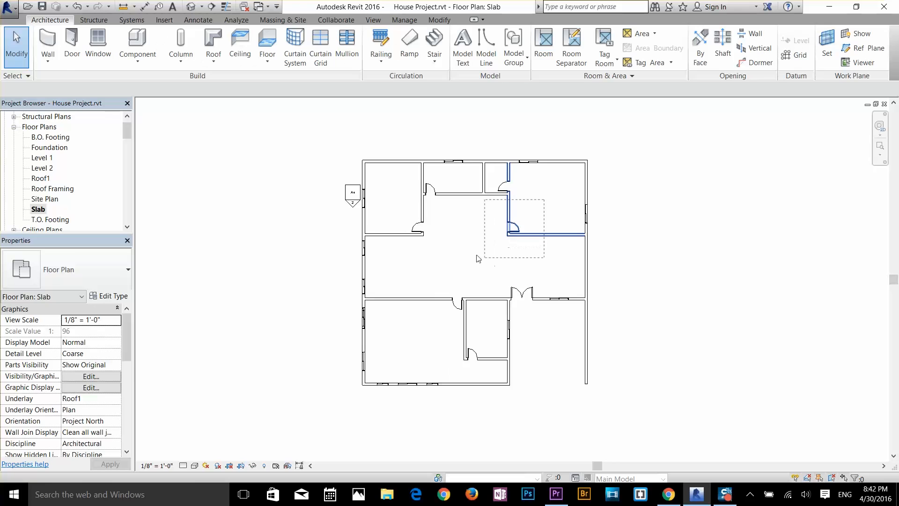
drag(418, 261, 416, 258)
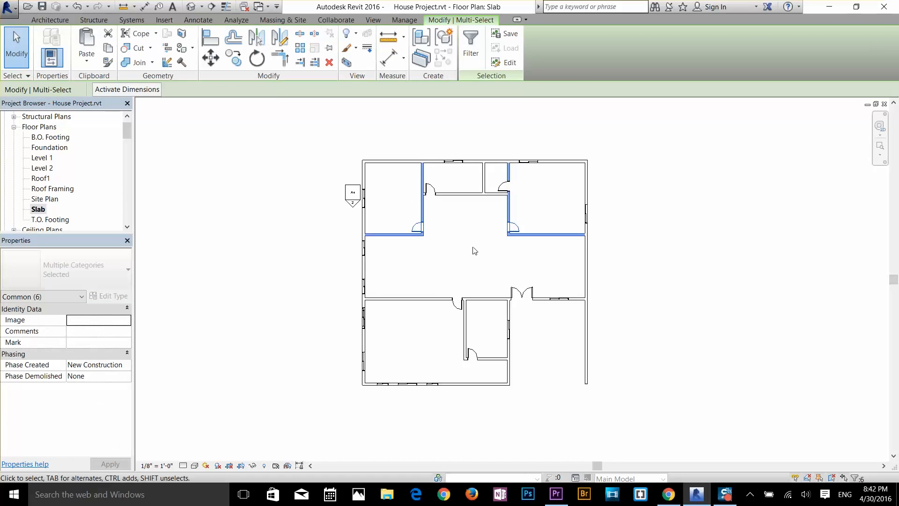
drag(636, 154, 331, 401)
key(Delete)
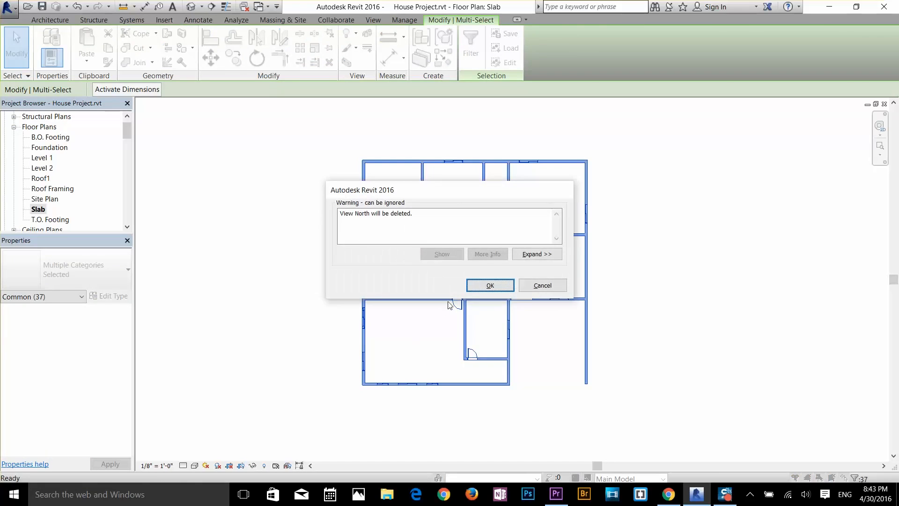
click(477, 291)
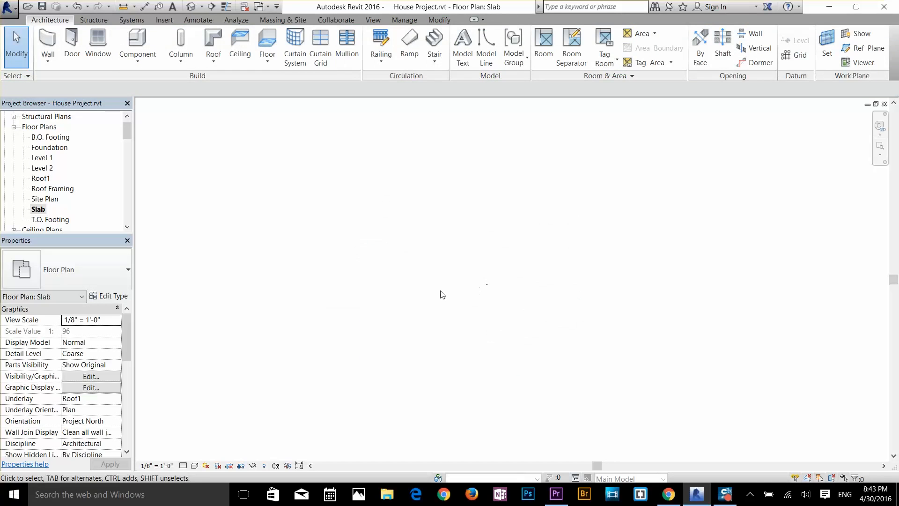
Step: Reopen the Level 1 floor plan and add a vertical linear dimension along the full length of the house's left exterior wall
double_click(46, 157)
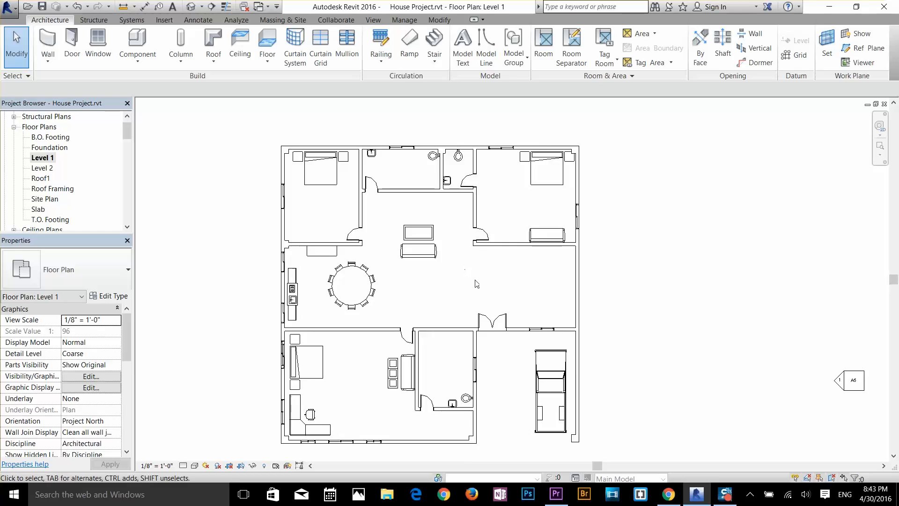
scroll(475, 281, up, 1)
middle_drag(479, 284, 519, 273)
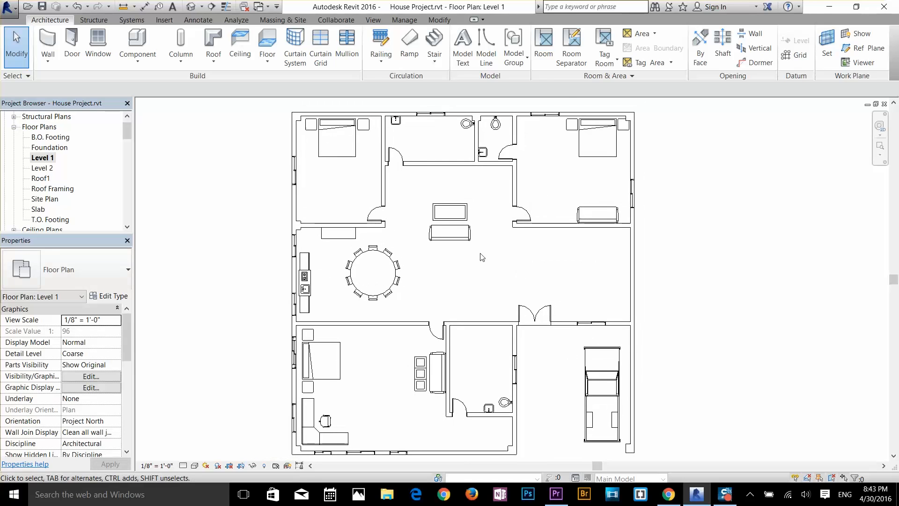
click(199, 20)
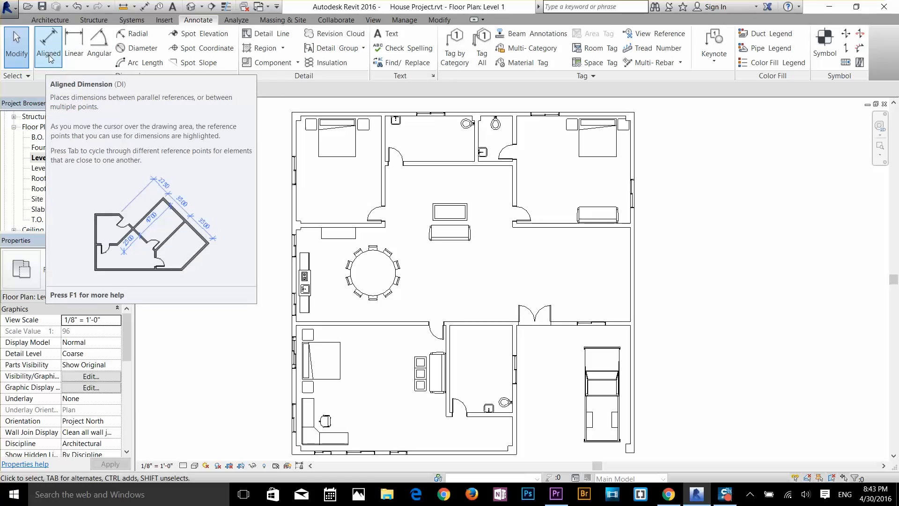
click(74, 47)
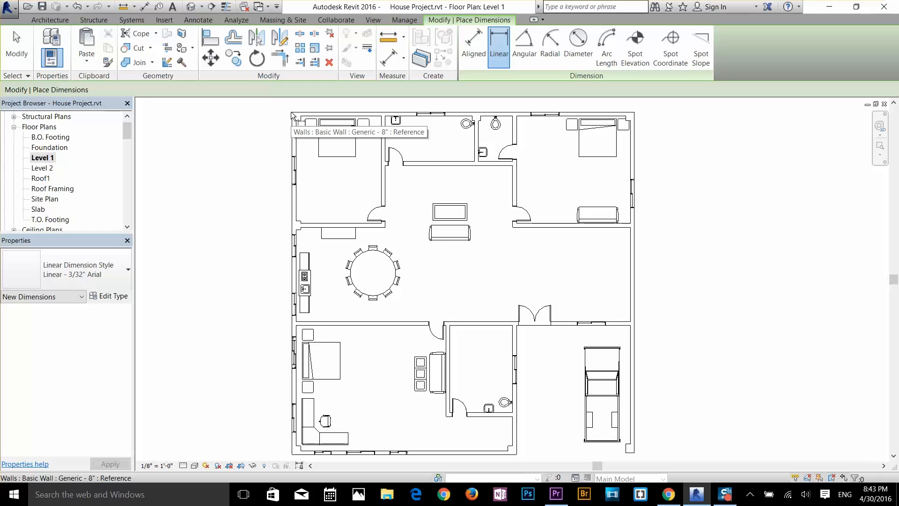
click(292, 123)
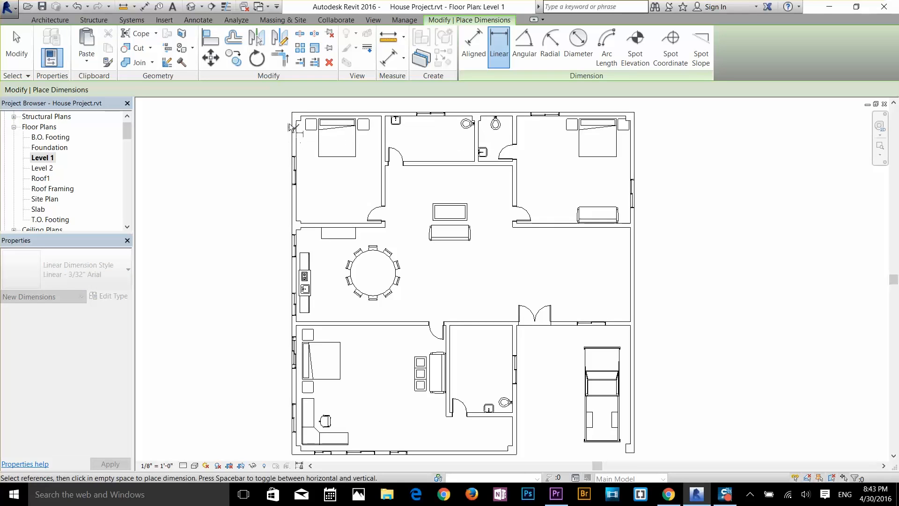
scroll(276, 186, down, 2)
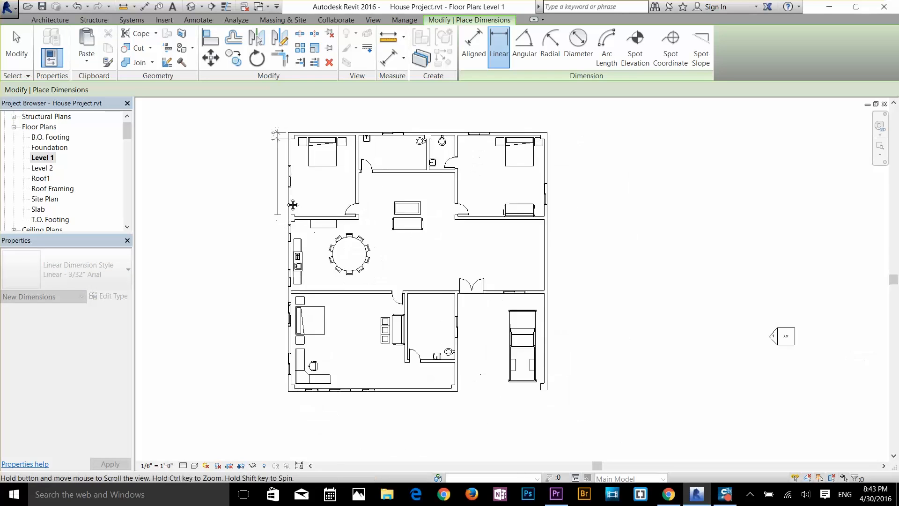
scroll(322, 271, up, 2)
click(331, 322)
scroll(317, 292, up, 3)
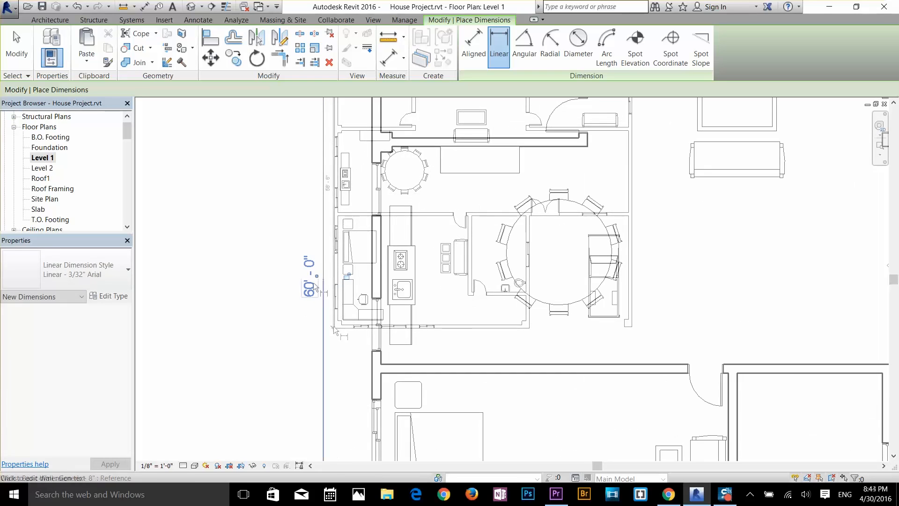
Step: Add a horizontal linear dimension across the house's full width, between the outer corners of the upper exterior wall, placed above the plan
scroll(316, 283, down, 2)
middle_drag(351, 255, 436, 283)
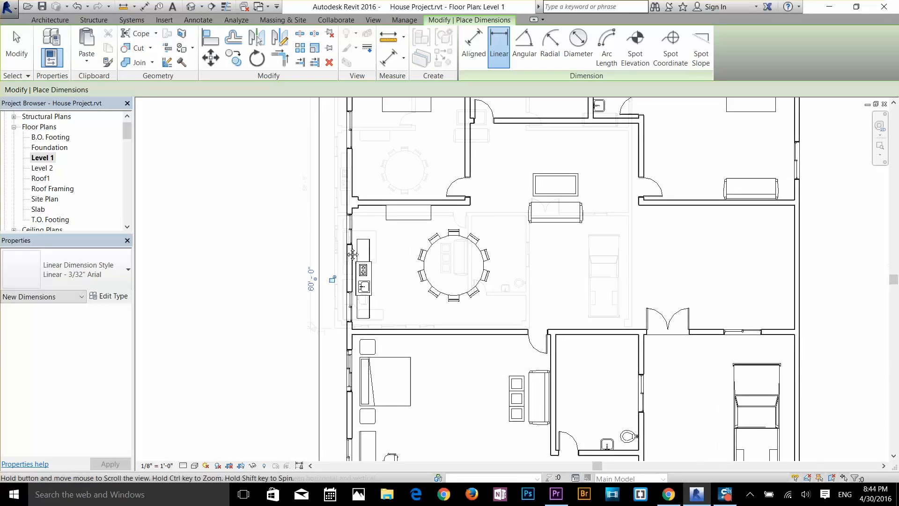
scroll(257, 204, down, 3)
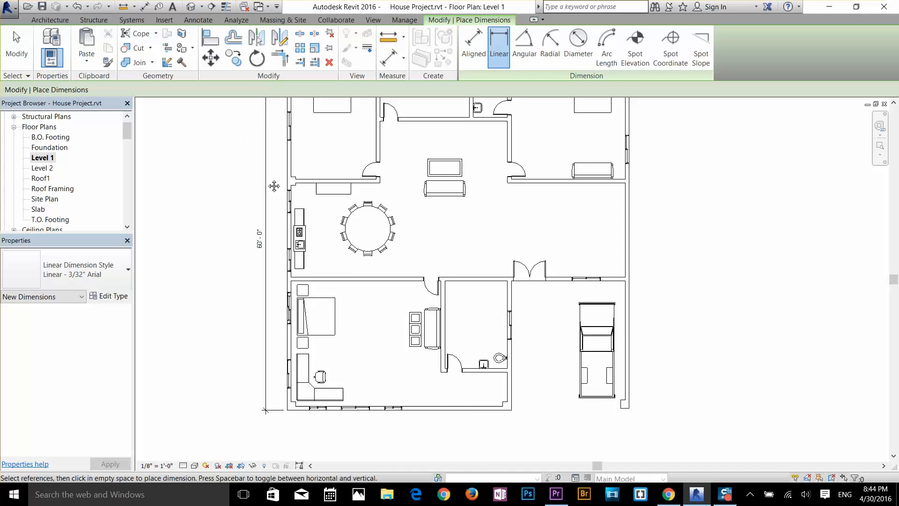
middle_drag(274, 186, 279, 296)
scroll(519, 155, up, 3)
middle_drag(504, 189, 565, 205)
scroll(542, 196, up, 1)
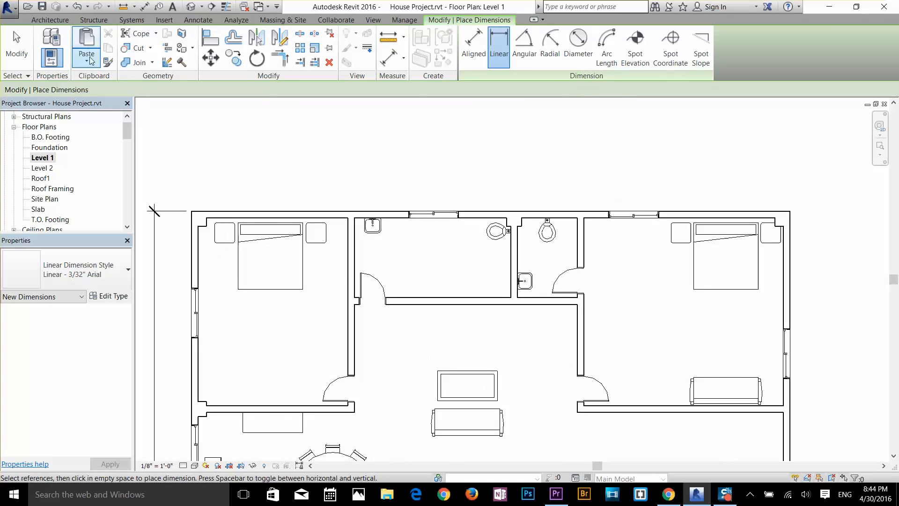
click(19, 47)
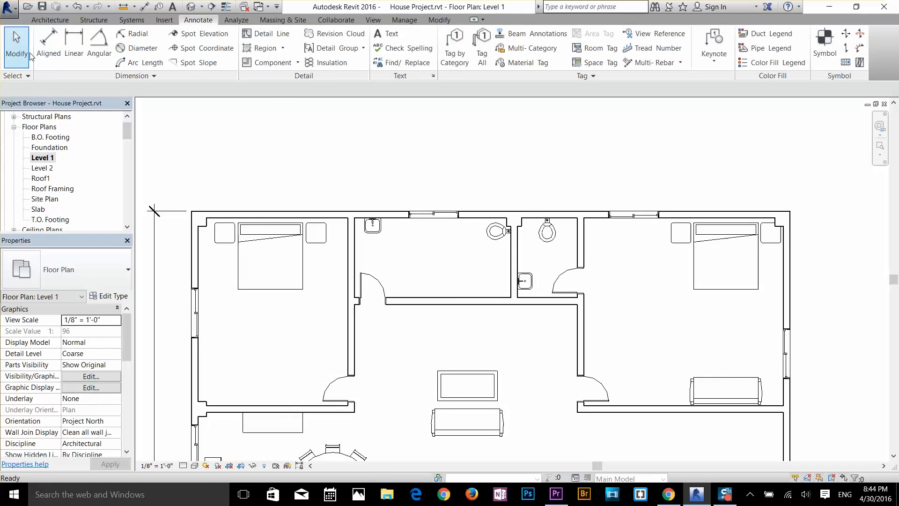
click(77, 49)
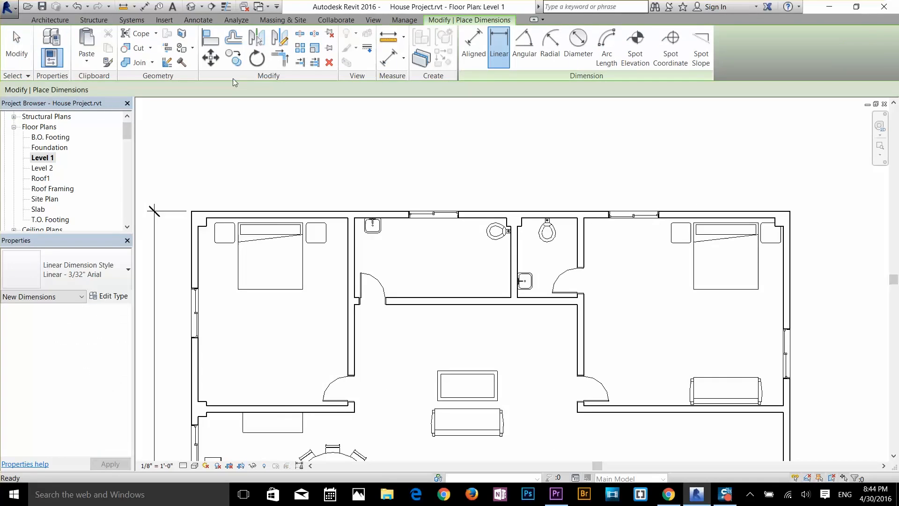
click(193, 211)
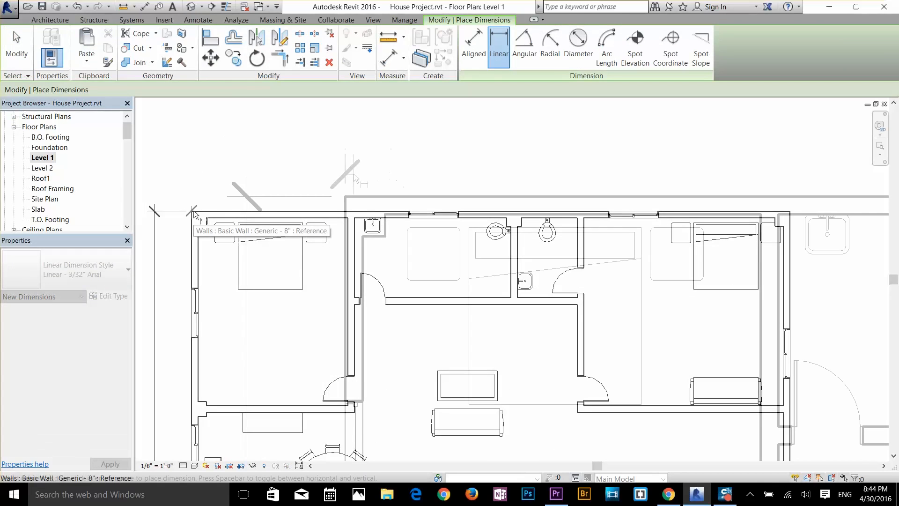
scroll(207, 203, up, 5)
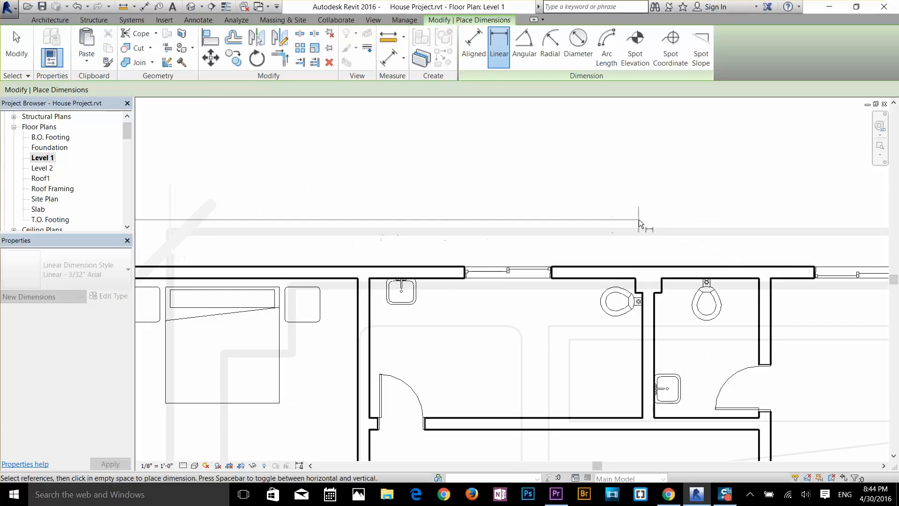
scroll(663, 221, down, 3)
middle_drag(739, 231, 492, 260)
scroll(741, 271, up, 5)
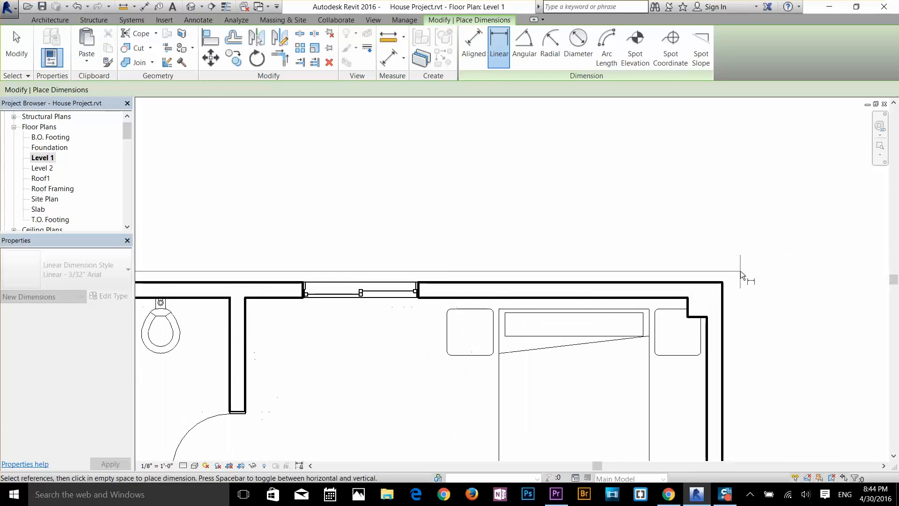
click(723, 282)
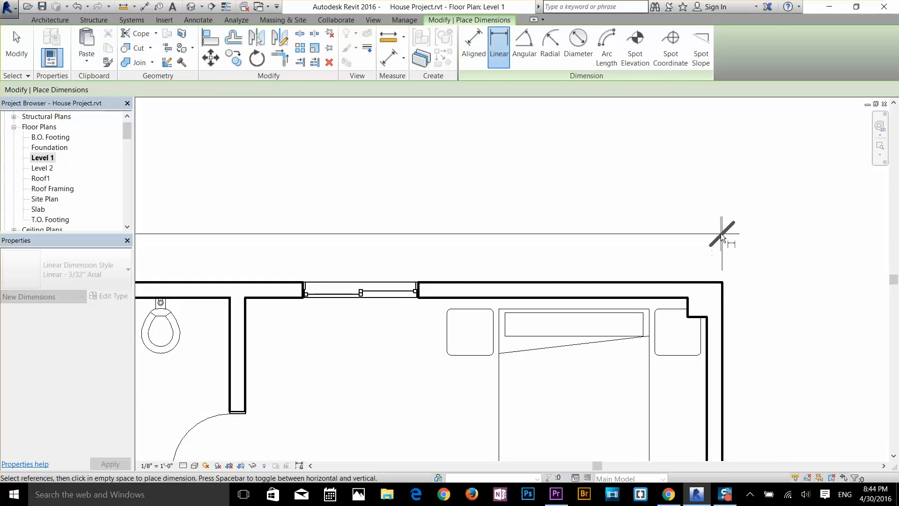
scroll(720, 233, down, 2)
middle_drag(567, 206, 702, 255)
scroll(687, 250, down, 1)
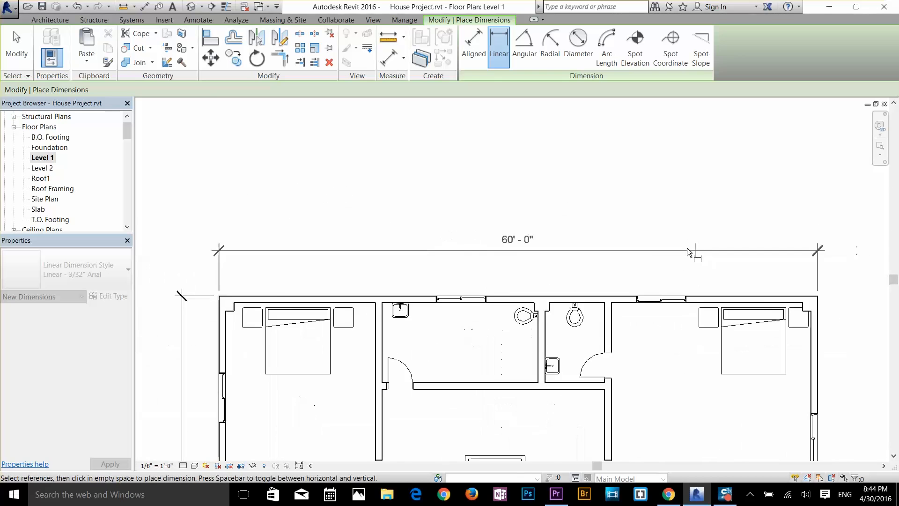
scroll(658, 245, down, 1)
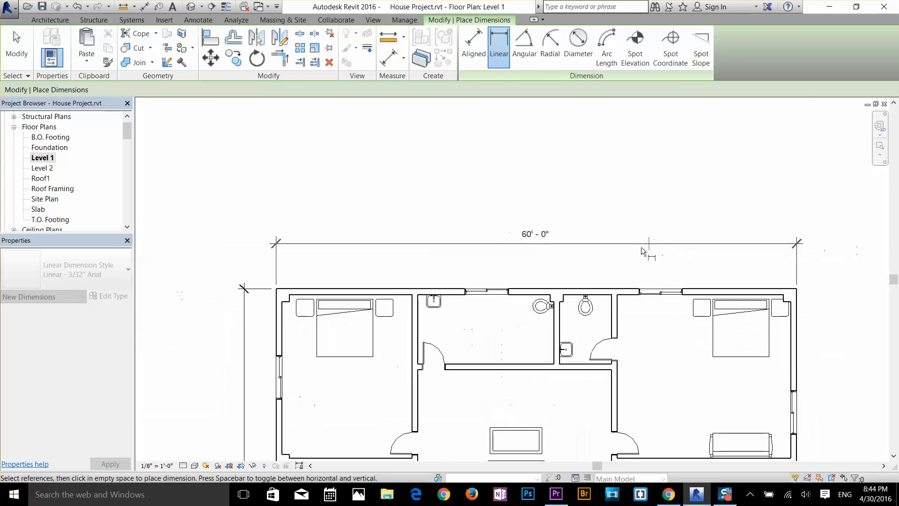
click(621, 268)
Step: Open the dimension text settings of the overall horizontal dimension above the house and try the Replace With Text option
scroll(597, 231, up, 2)
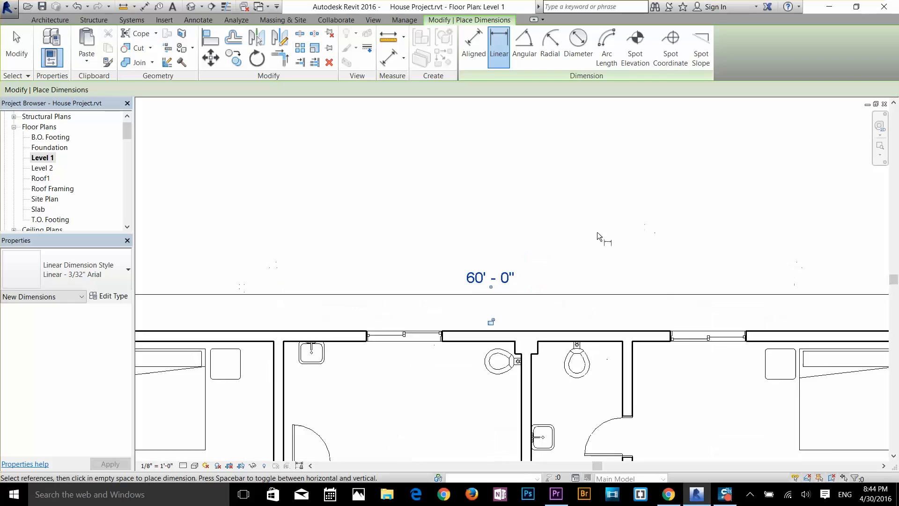
scroll(518, 285, down, 3)
scroll(519, 283, down, 1)
middle_drag(519, 284, 521, 147)
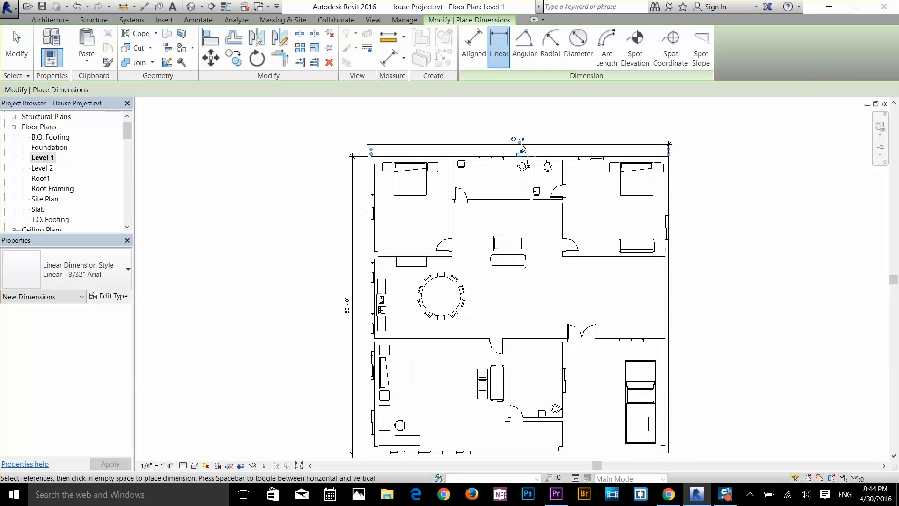
middle_drag(604, 233, 585, 227)
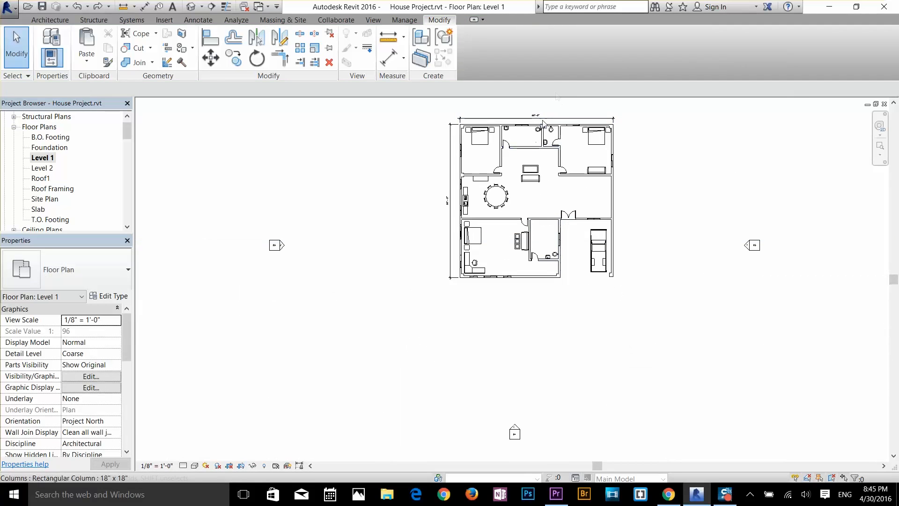
scroll(545, 122, up, 5)
scroll(544, 117, up, 1)
middle_drag(539, 160, 547, 255)
click(520, 202)
click(509, 202)
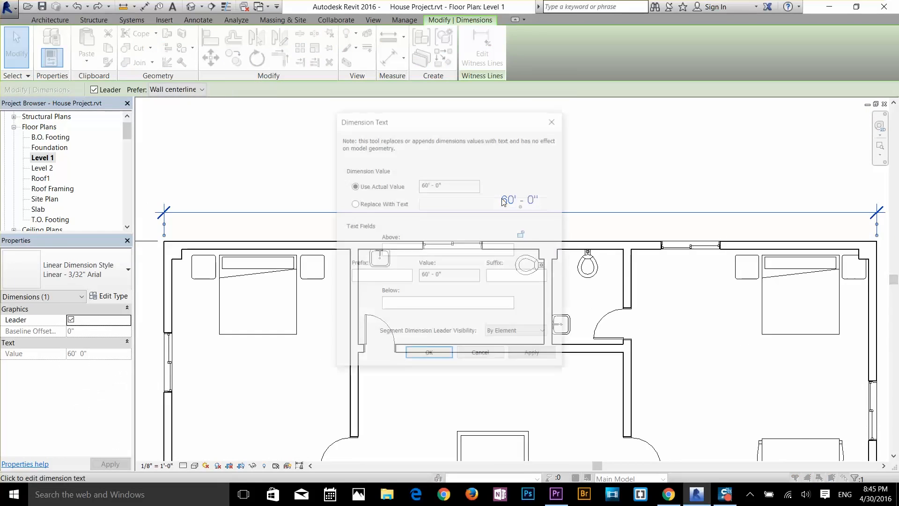
drag(449, 186, 396, 192)
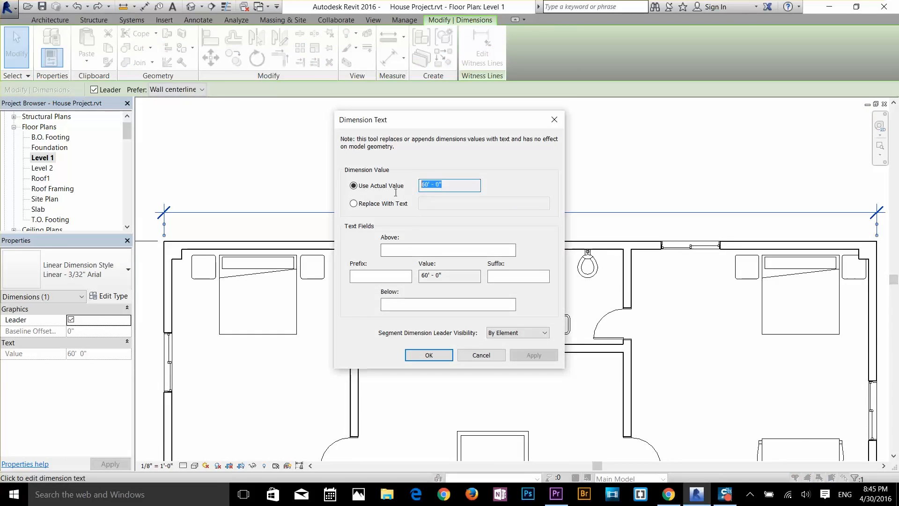
click(354, 203)
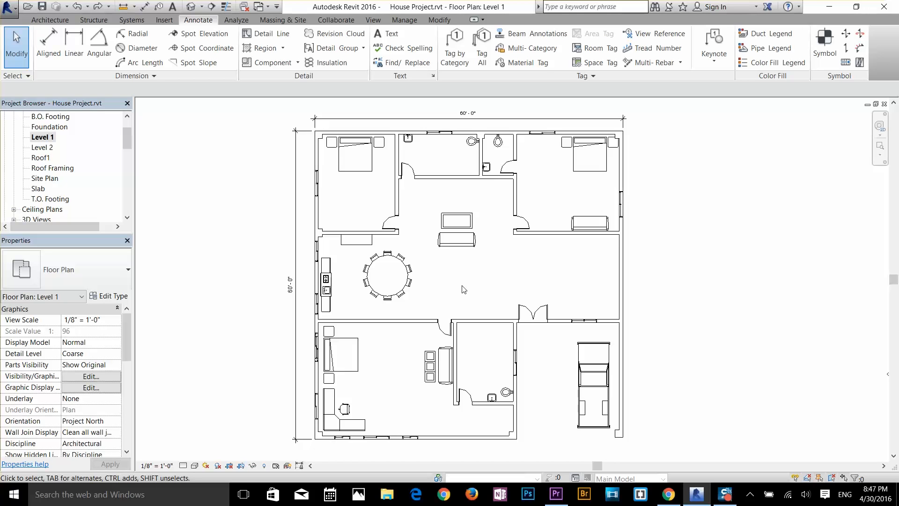
scroll(504, 282, up, 2)
scroll(500, 286, down, 2)
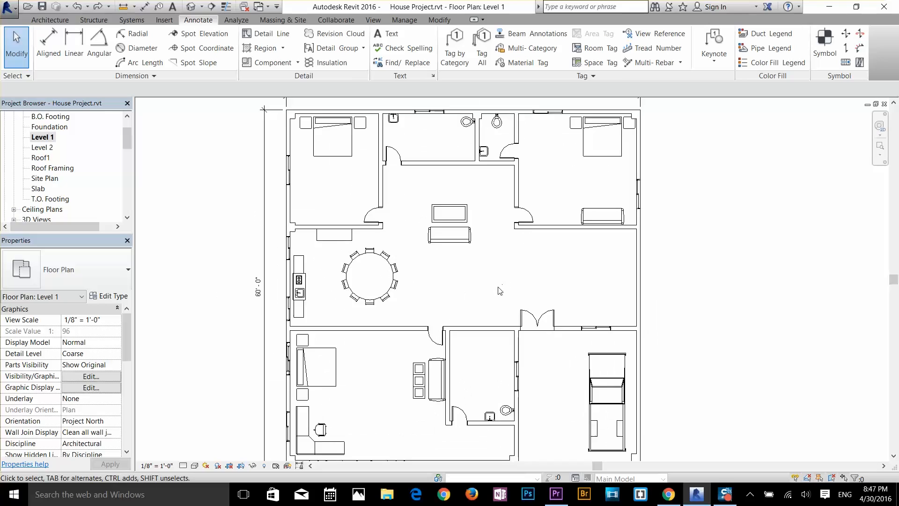